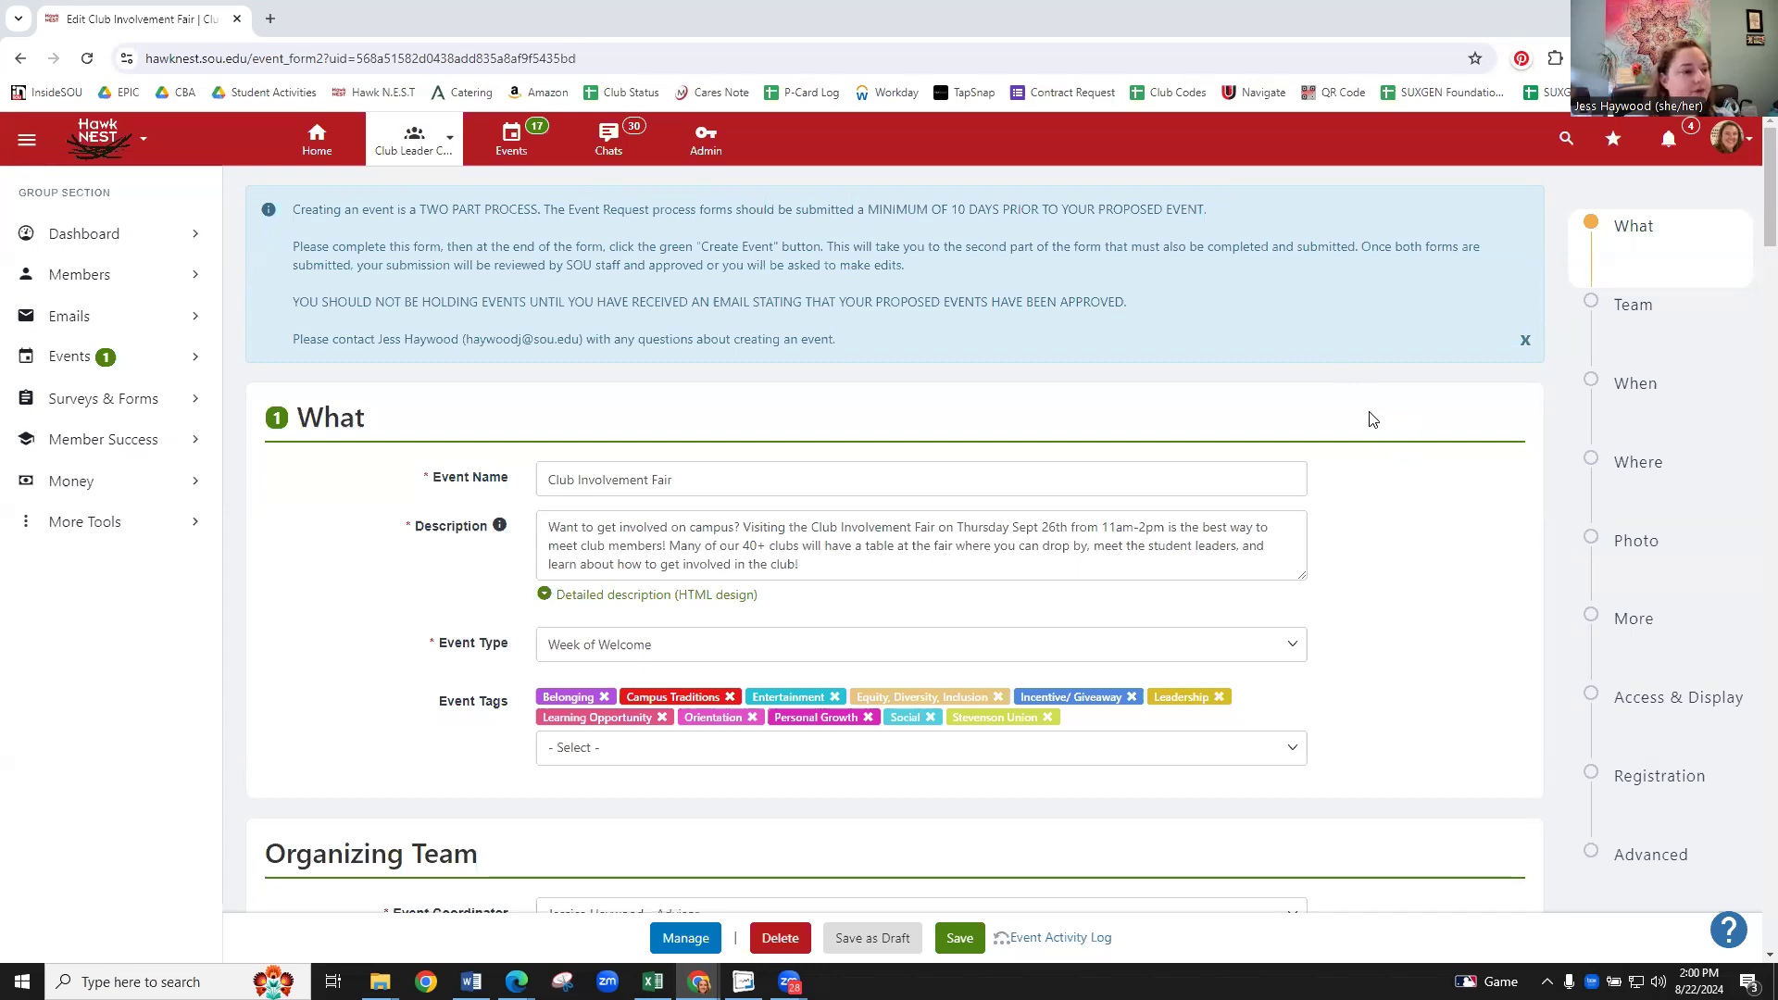
- Search for the staff member by name and add them to the event's Team Members
scroll(1375, 418, "down", 2)
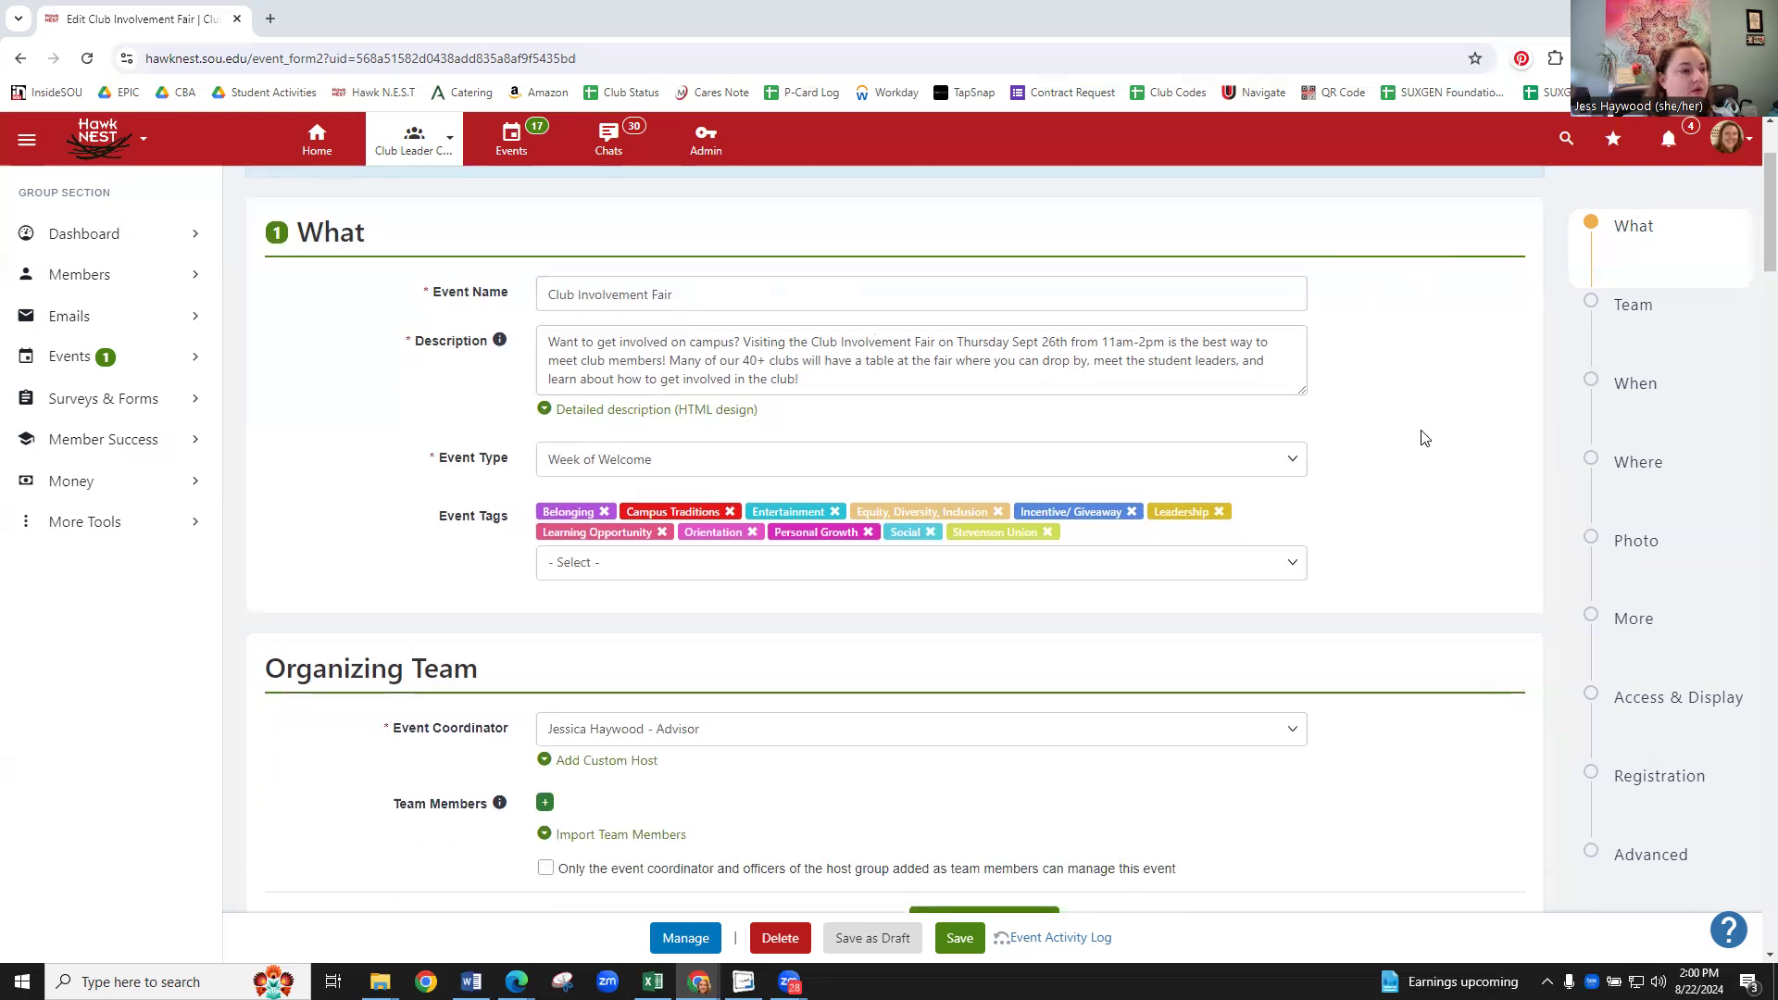
scroll(1410, 426, "down", 3)
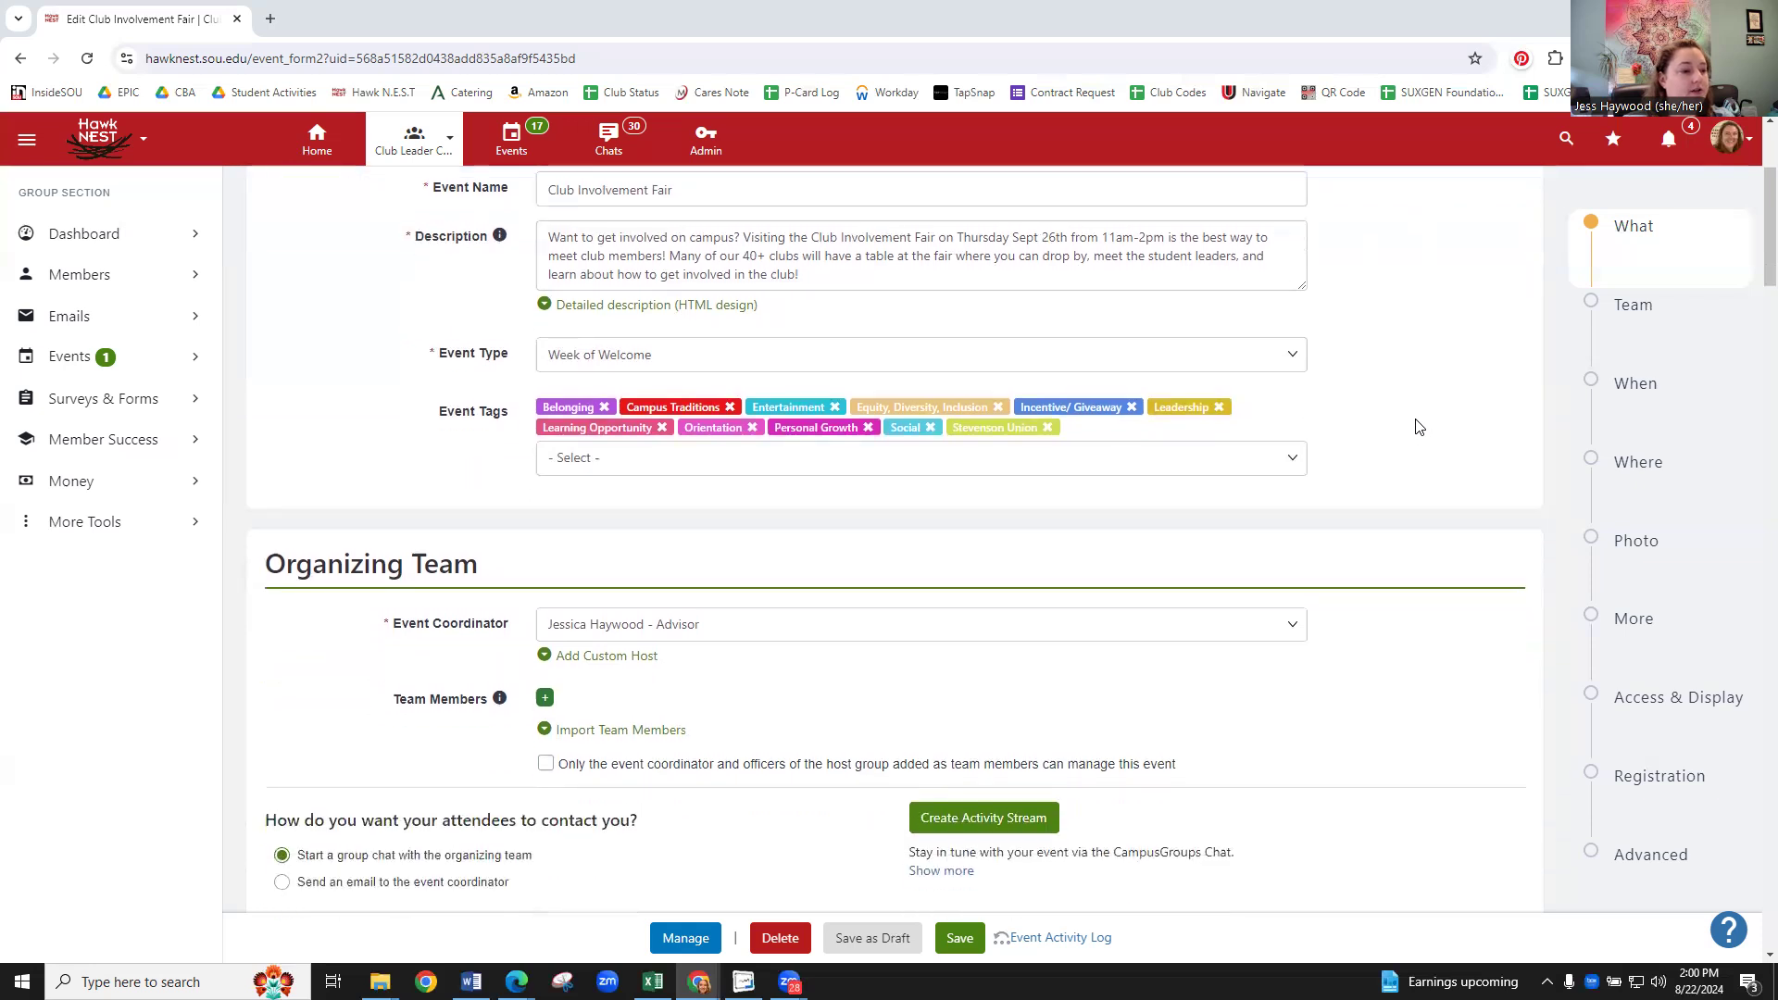
scroll(1434, 412, "down", 1)
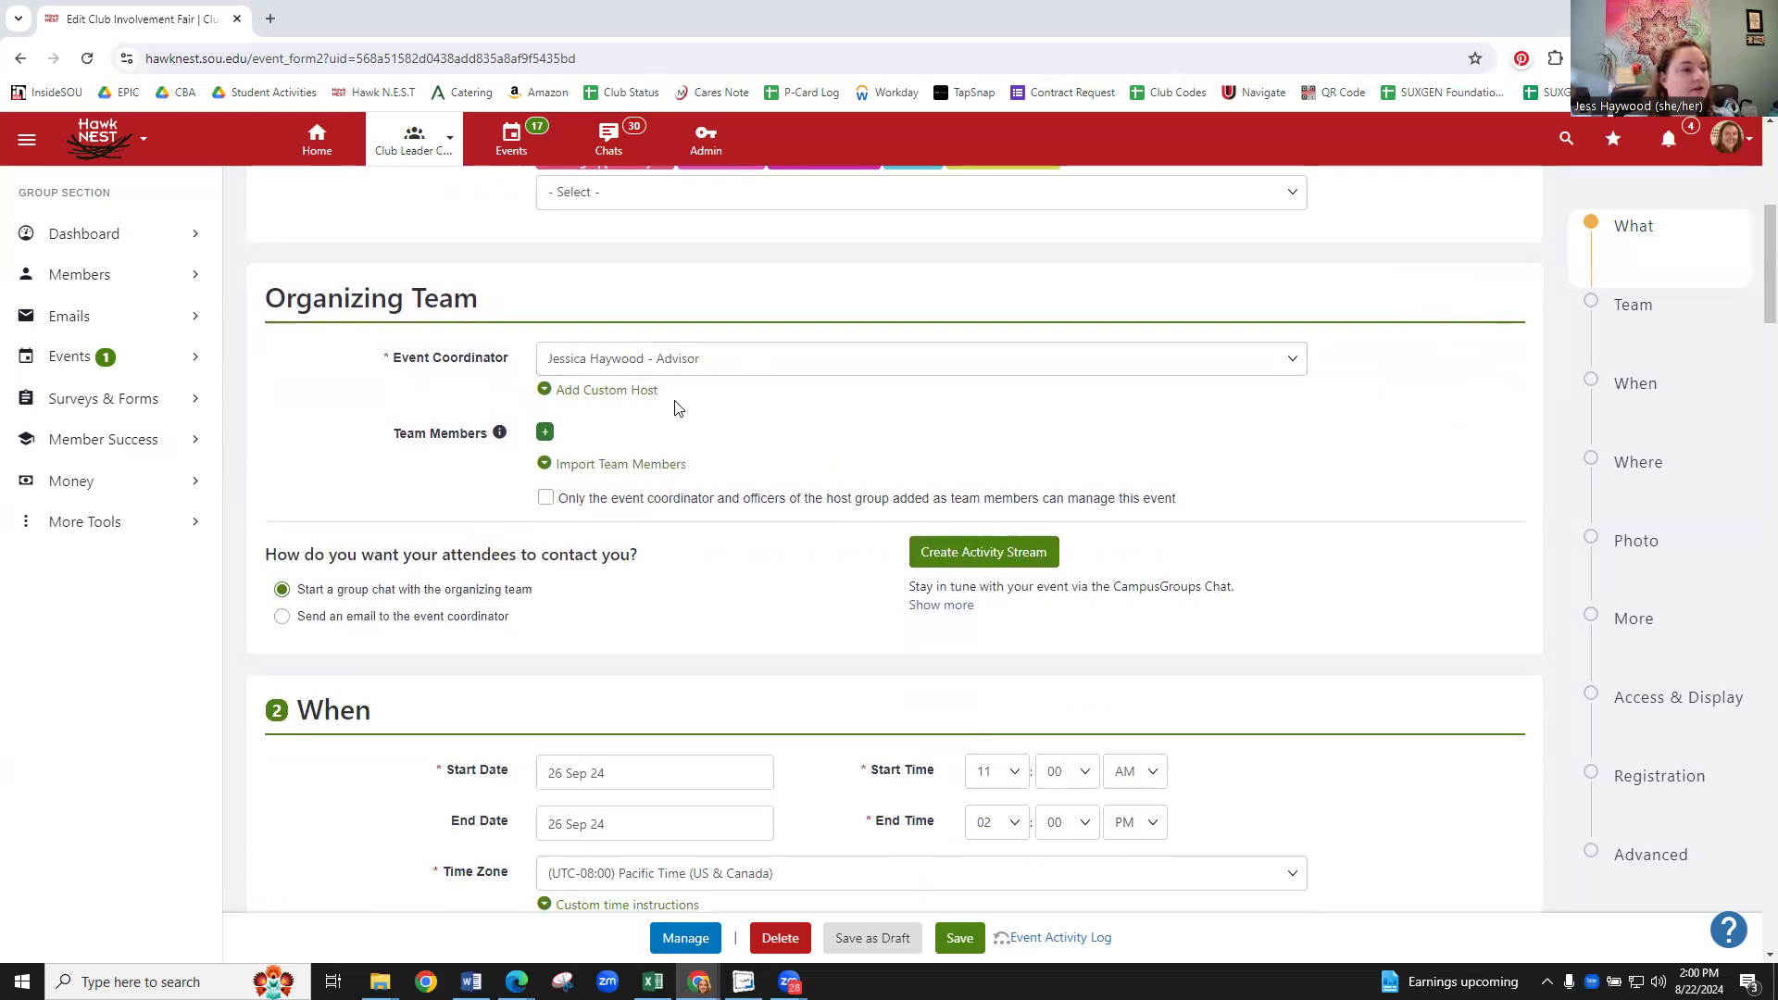
left_click(545, 434)
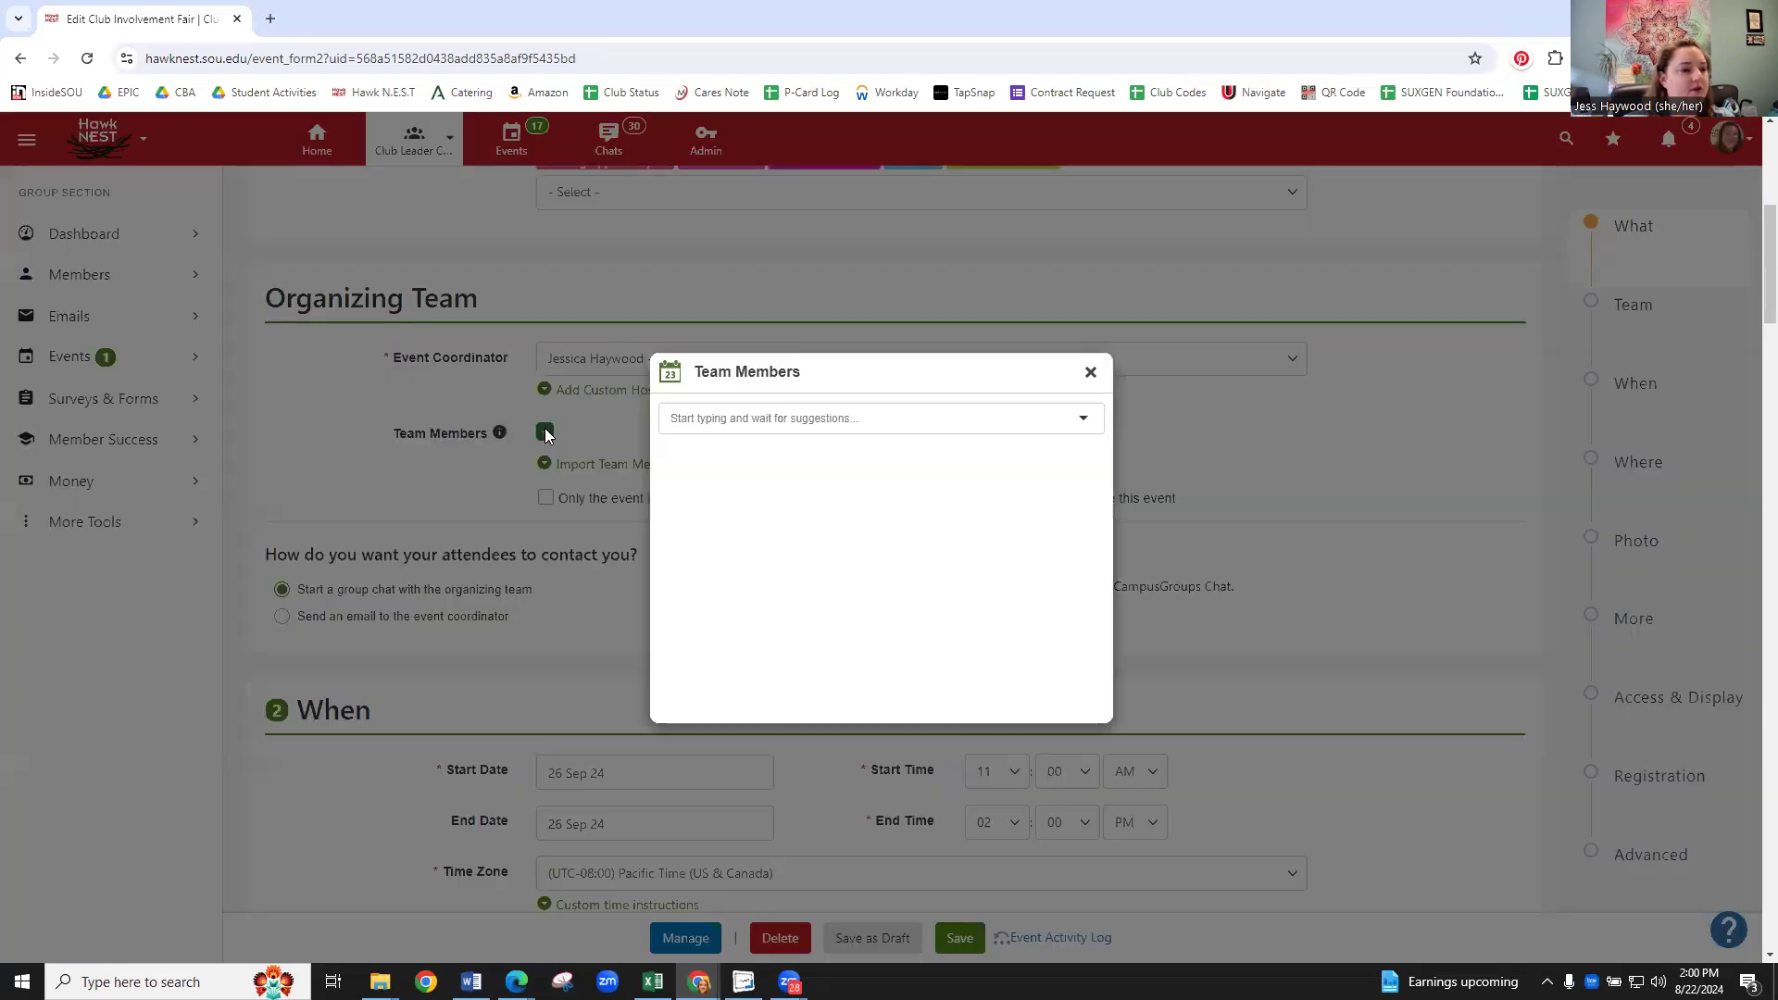
left_click(712, 426)
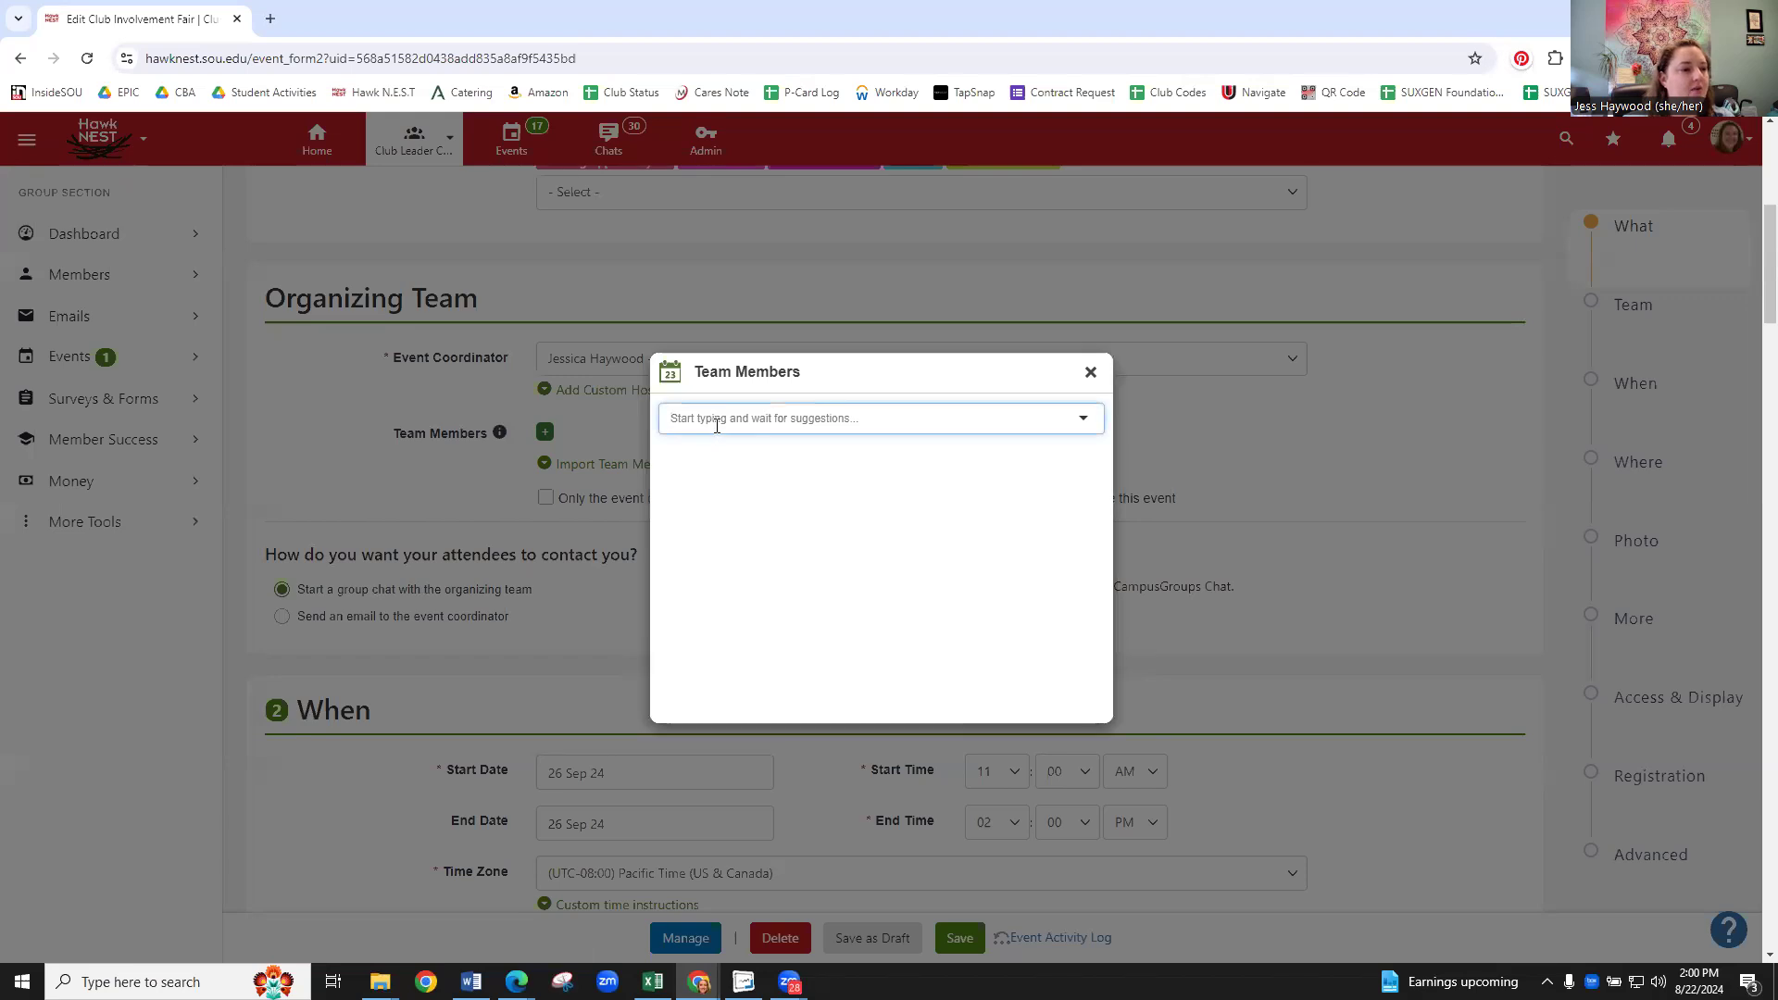
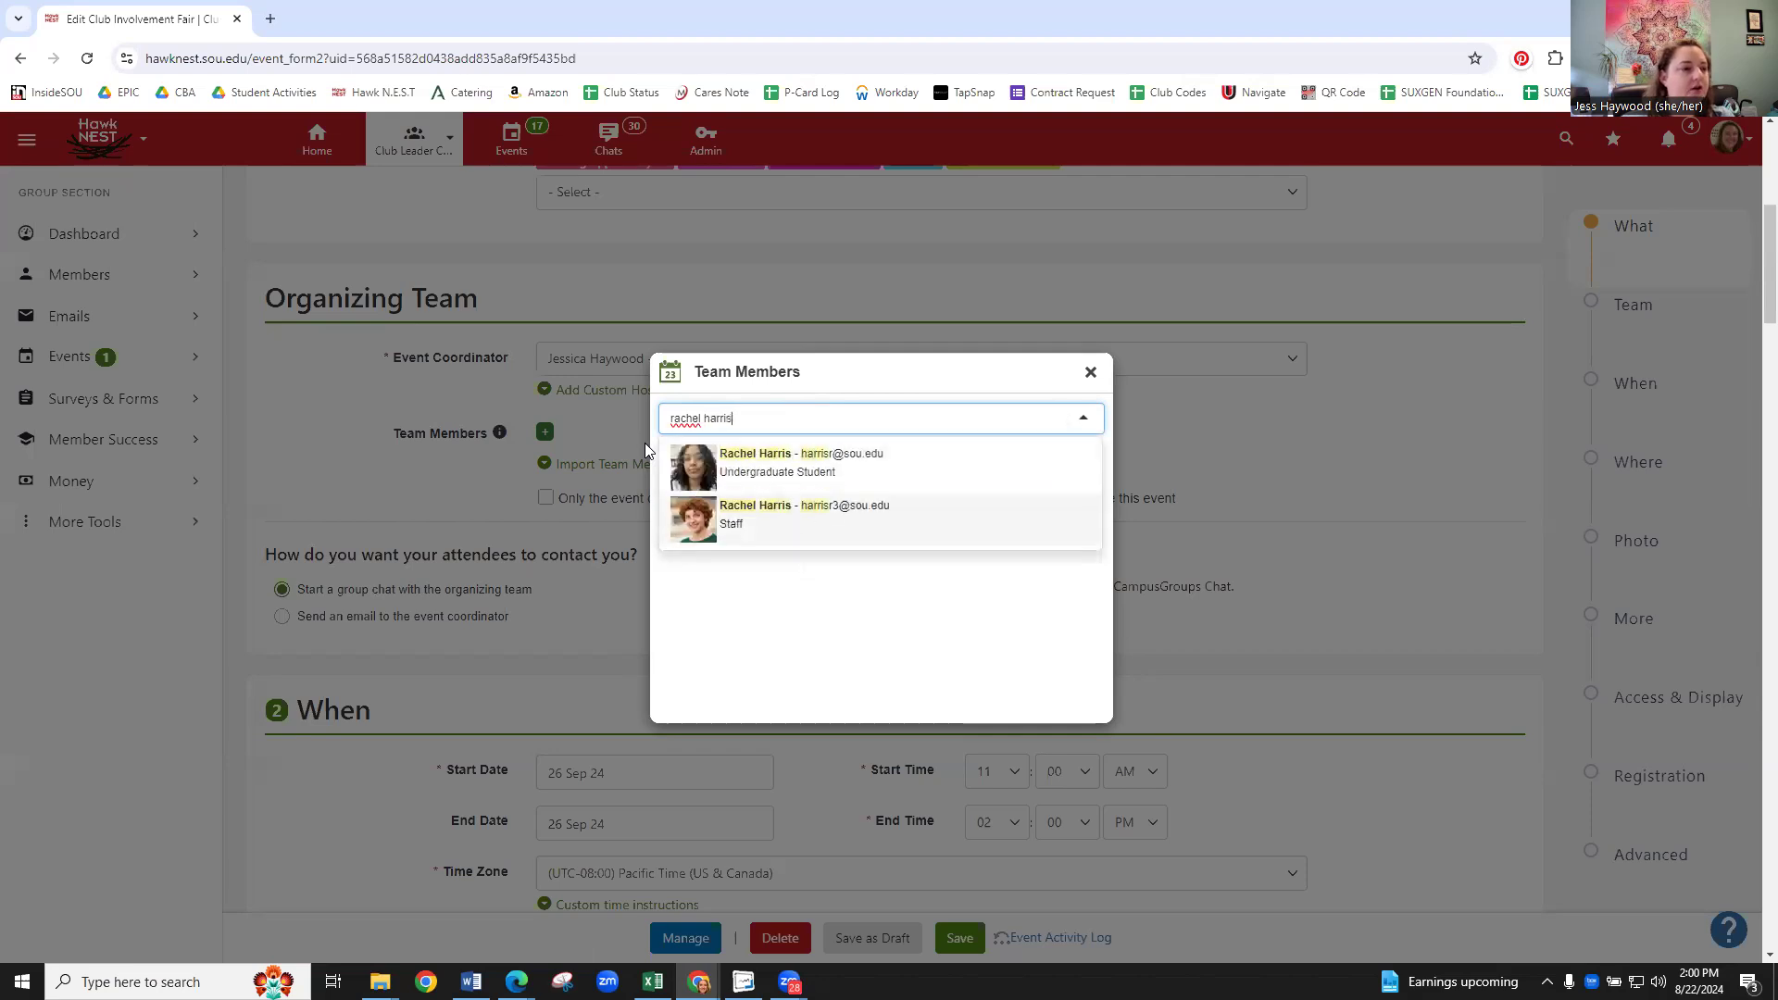
left_click(786, 535)
left_click(1091, 371)
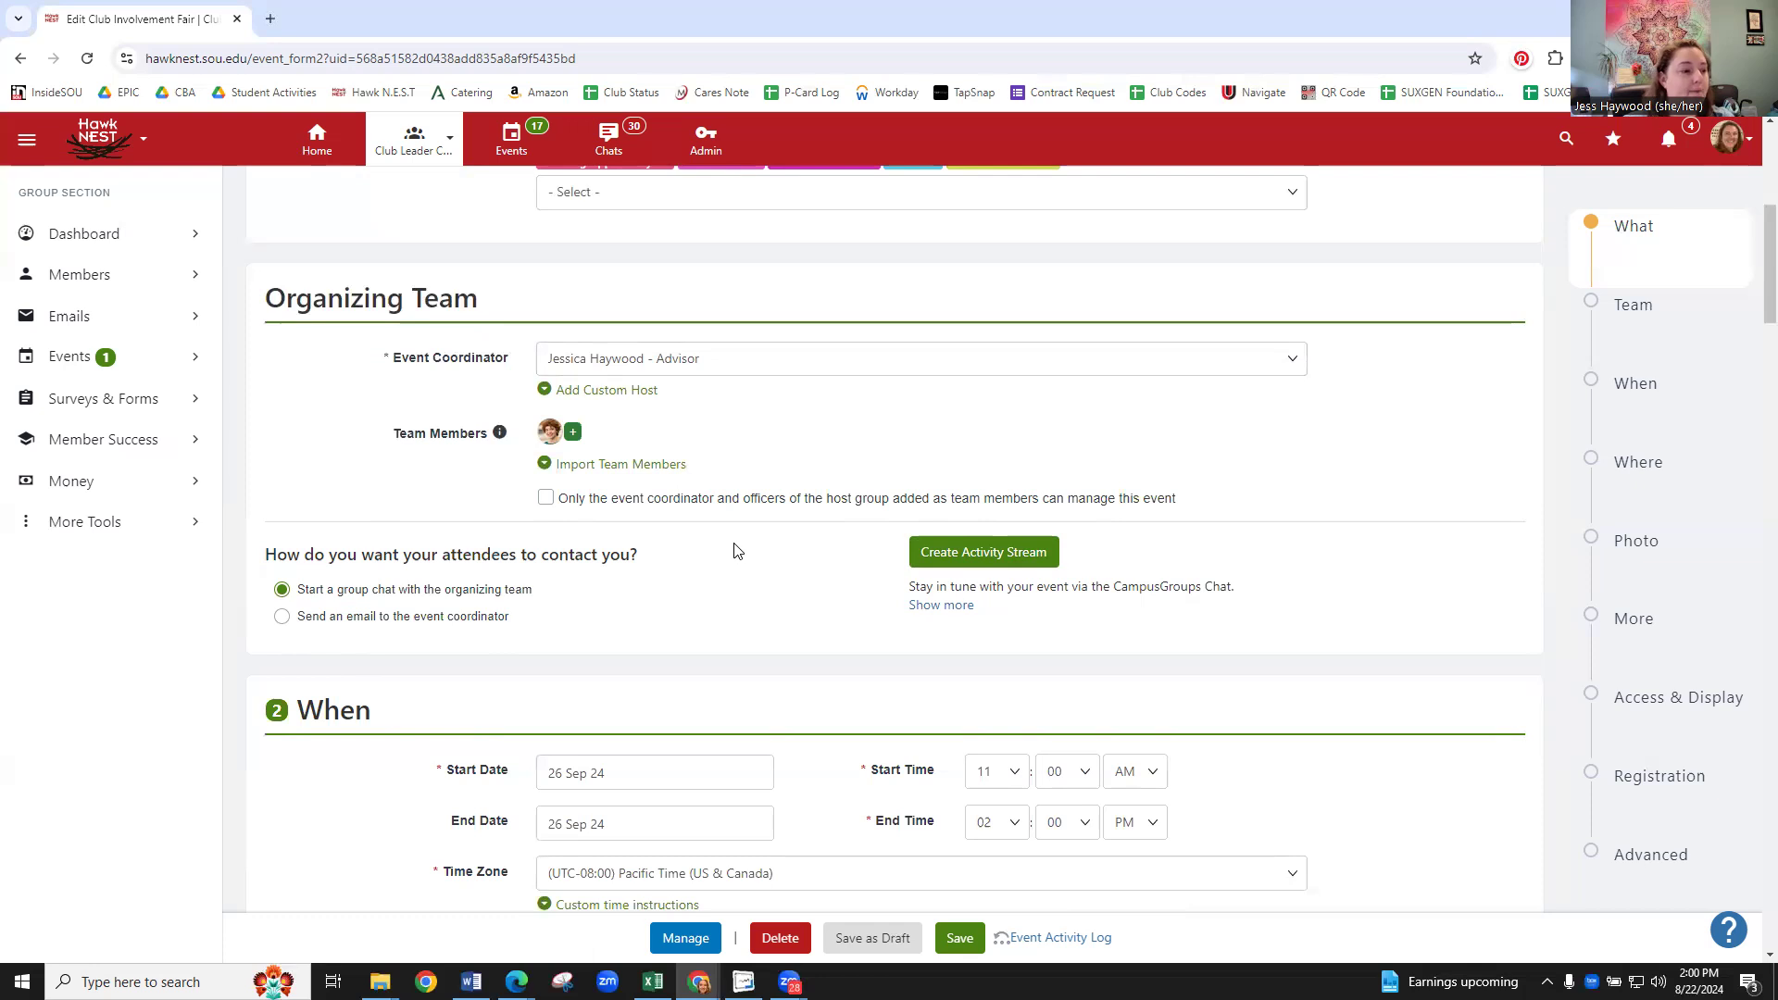
scroll(749, 542, "down", 5)
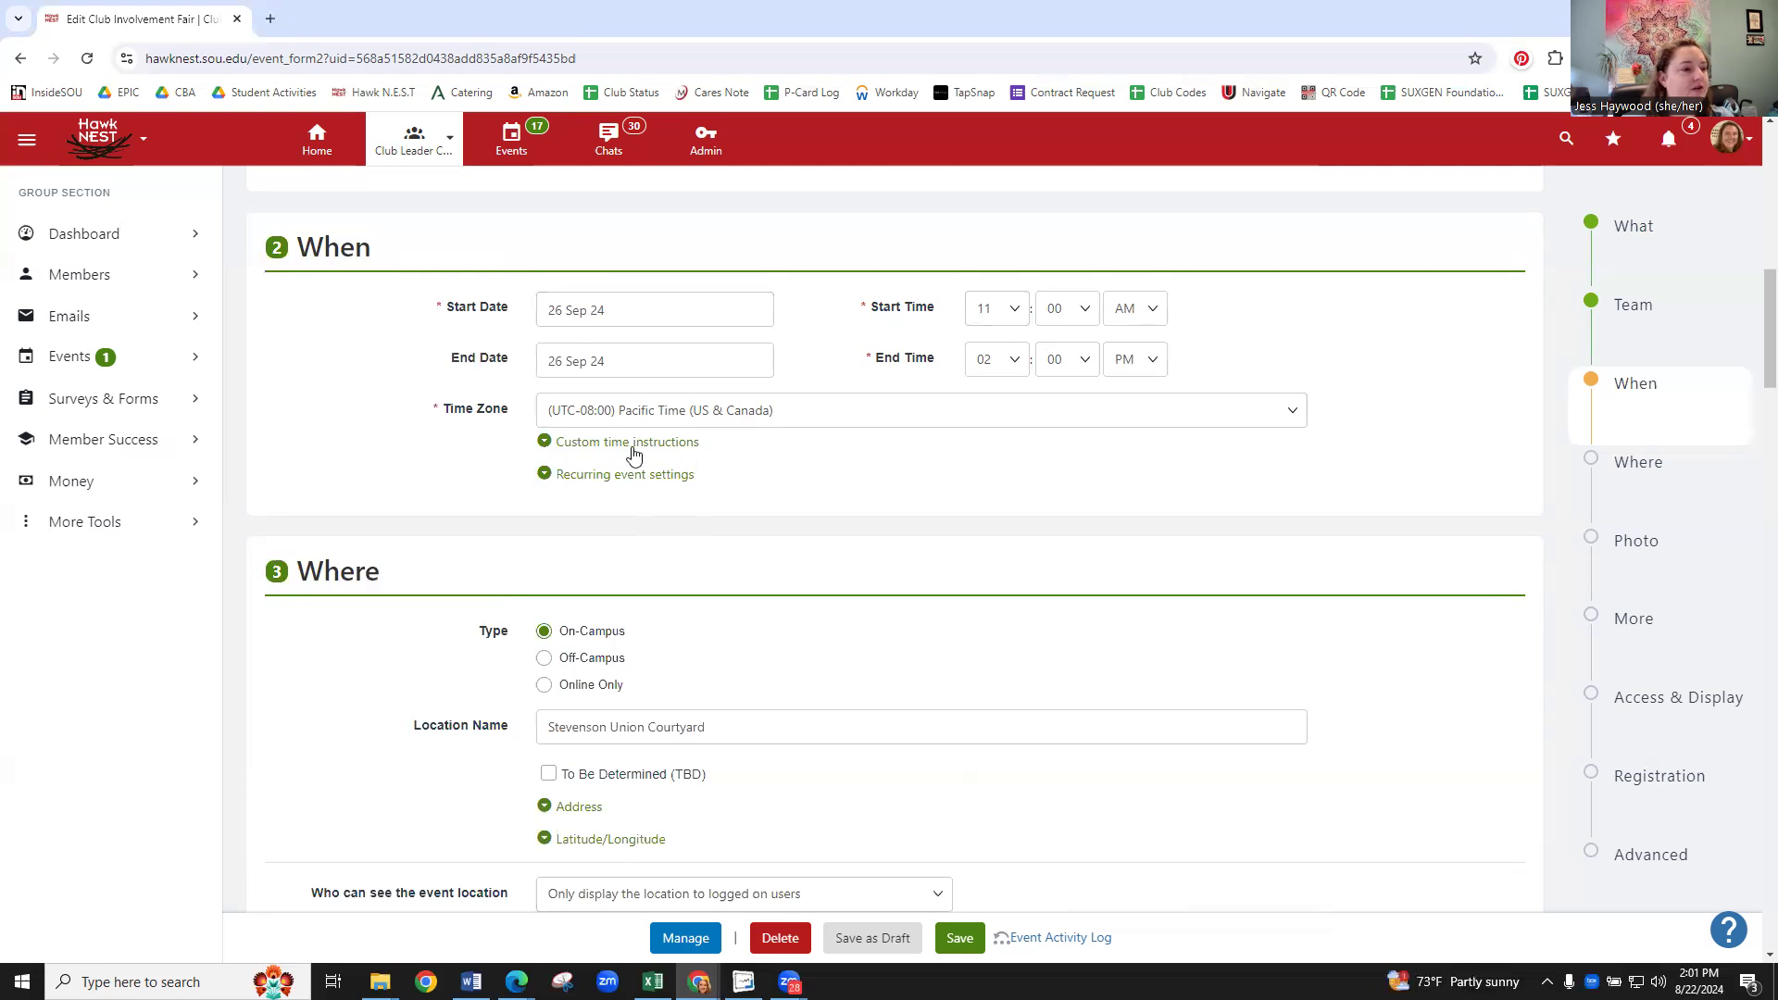
- In the recurring event settings, add Thursday 26 September as an event date
left_click(614, 482)
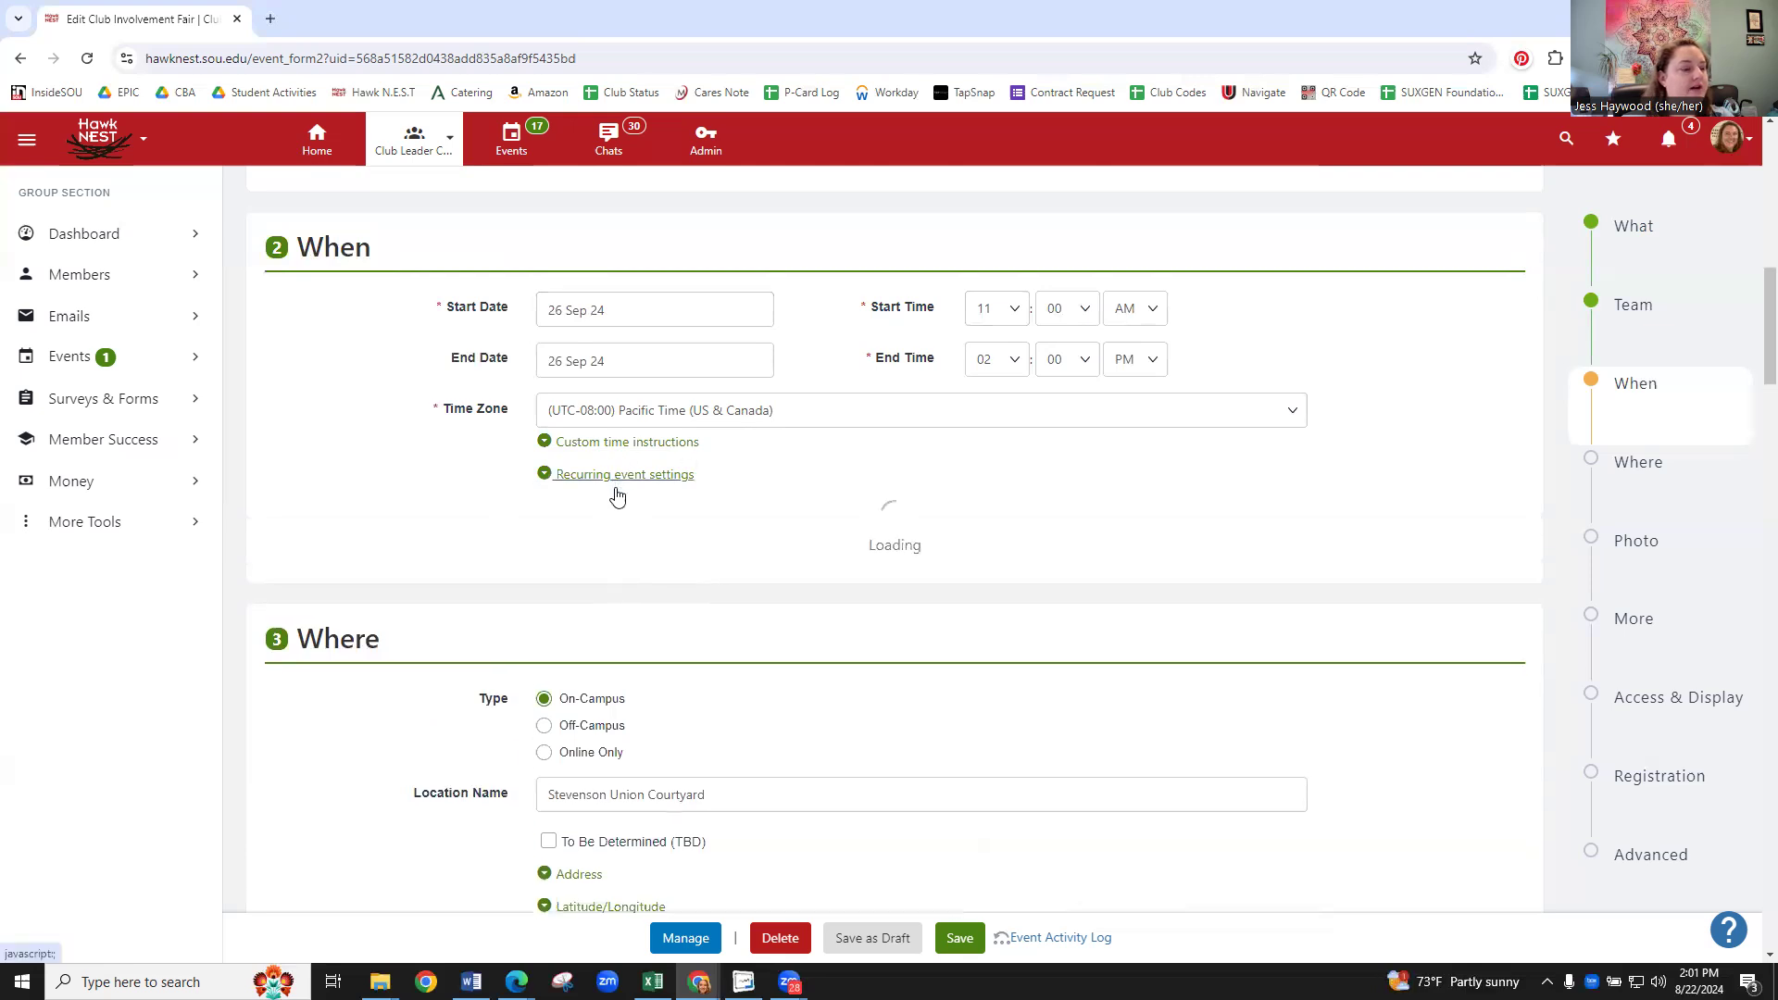
scroll(649, 524, "down", 2)
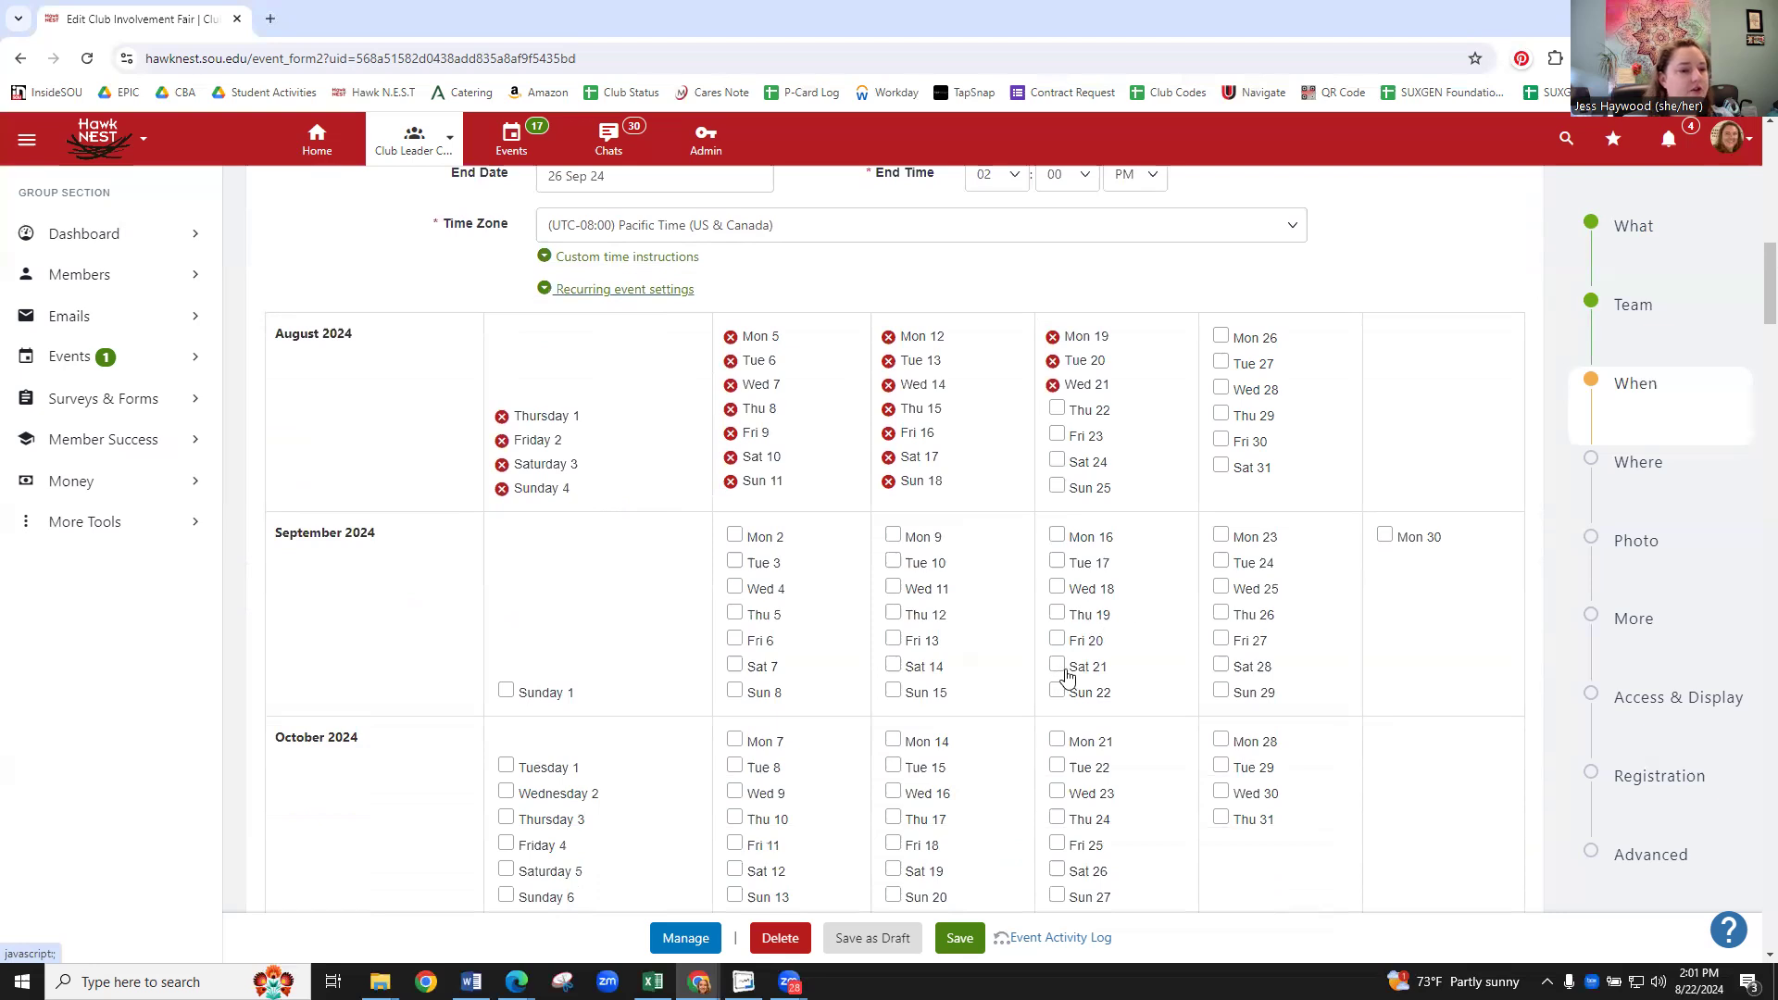
scroll(1219, 604, "down", 1)
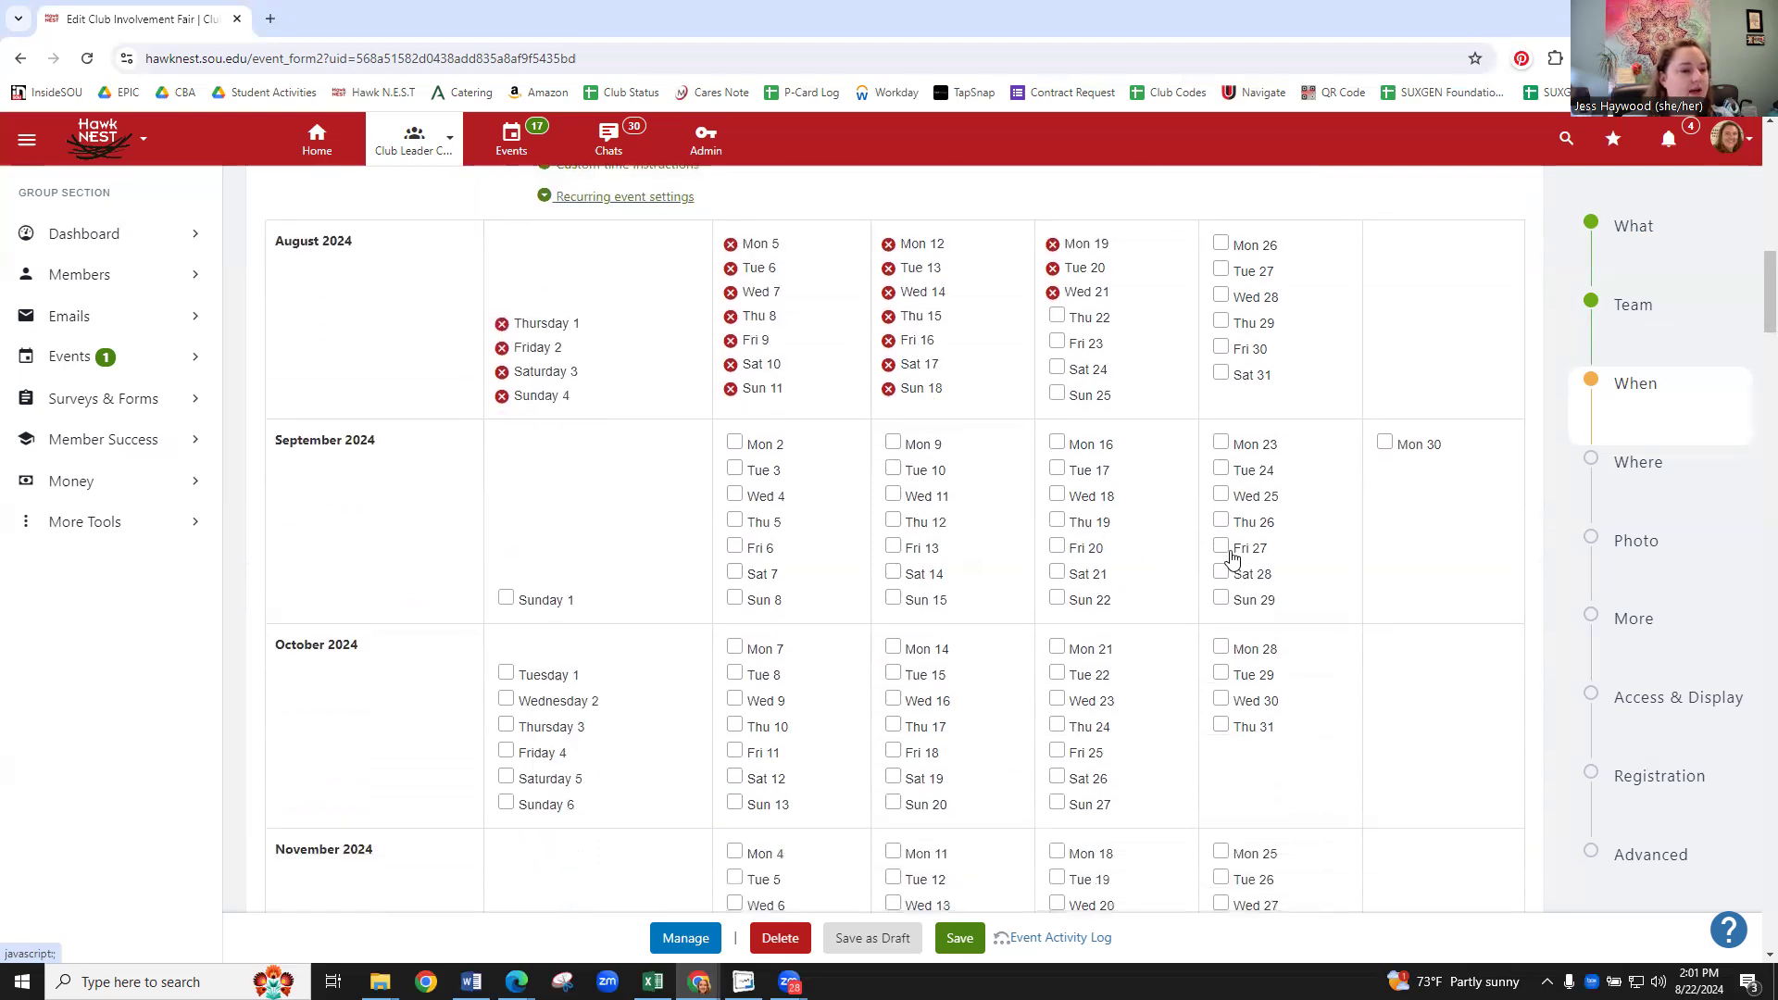
left_click(1222, 522)
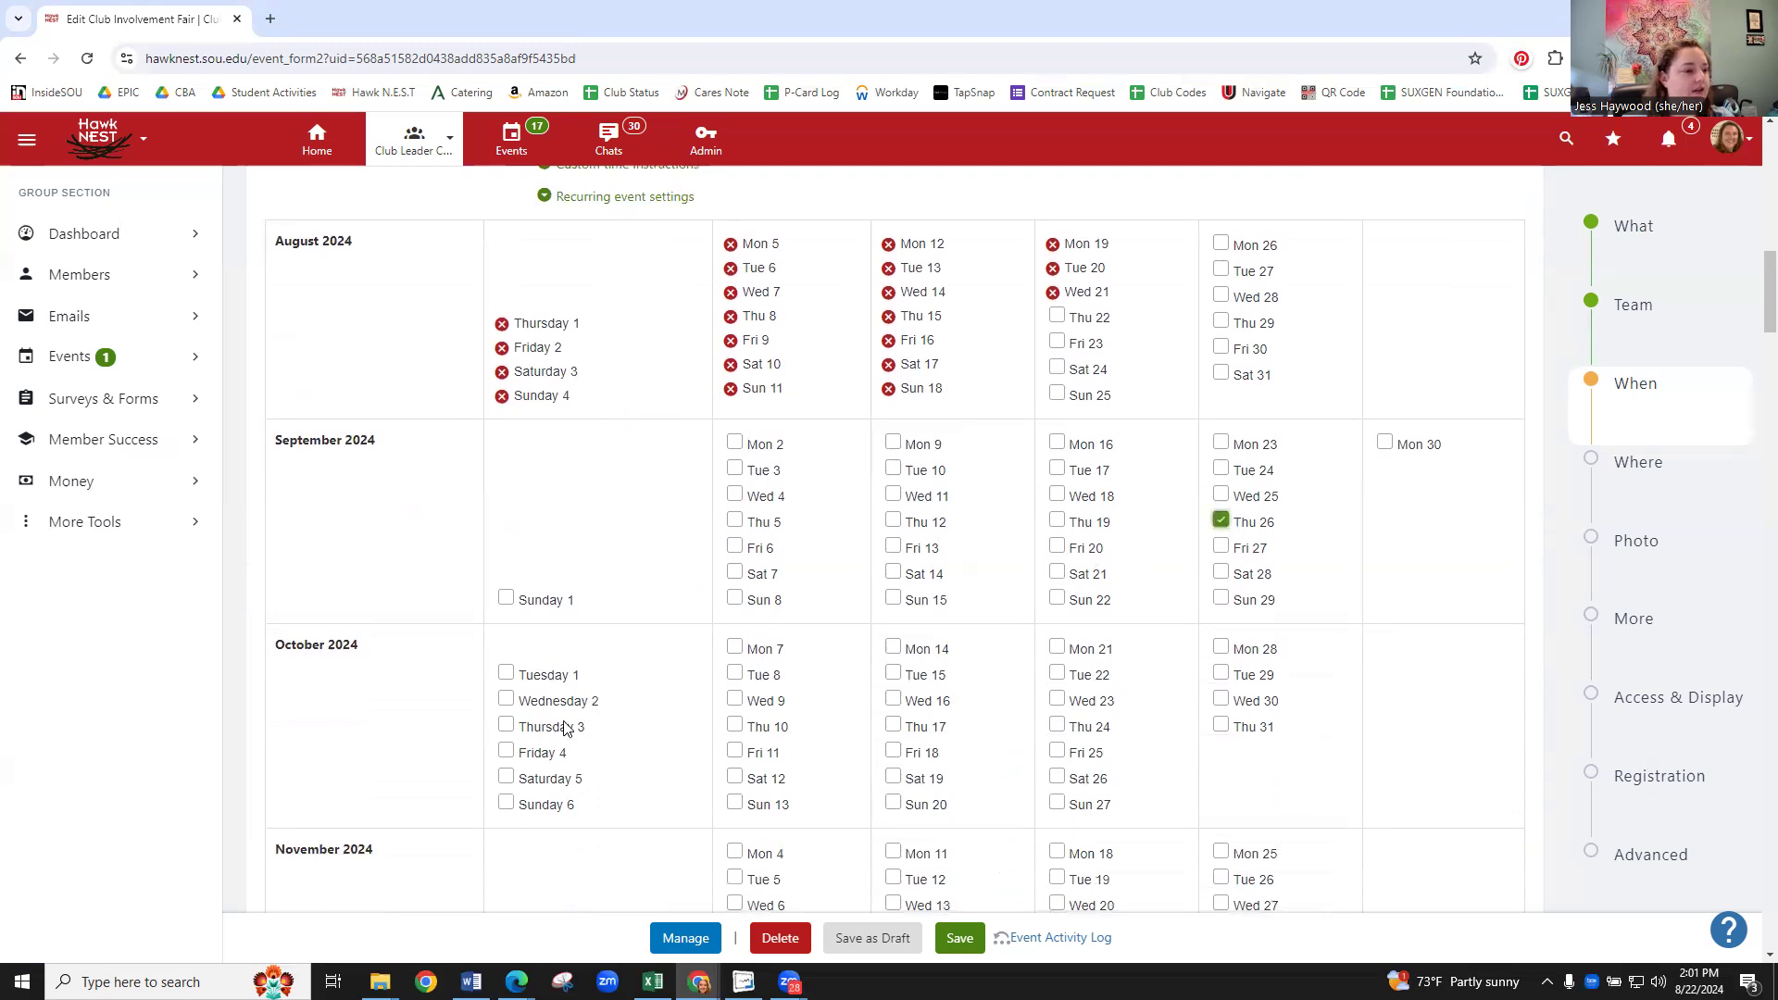
- Add October Thursdays 3, 10, 17, 24 and 31, and show the custom time instructions field
left_click(506, 725)
left_click(734, 726)
left_click(893, 725)
left_click(1057, 725)
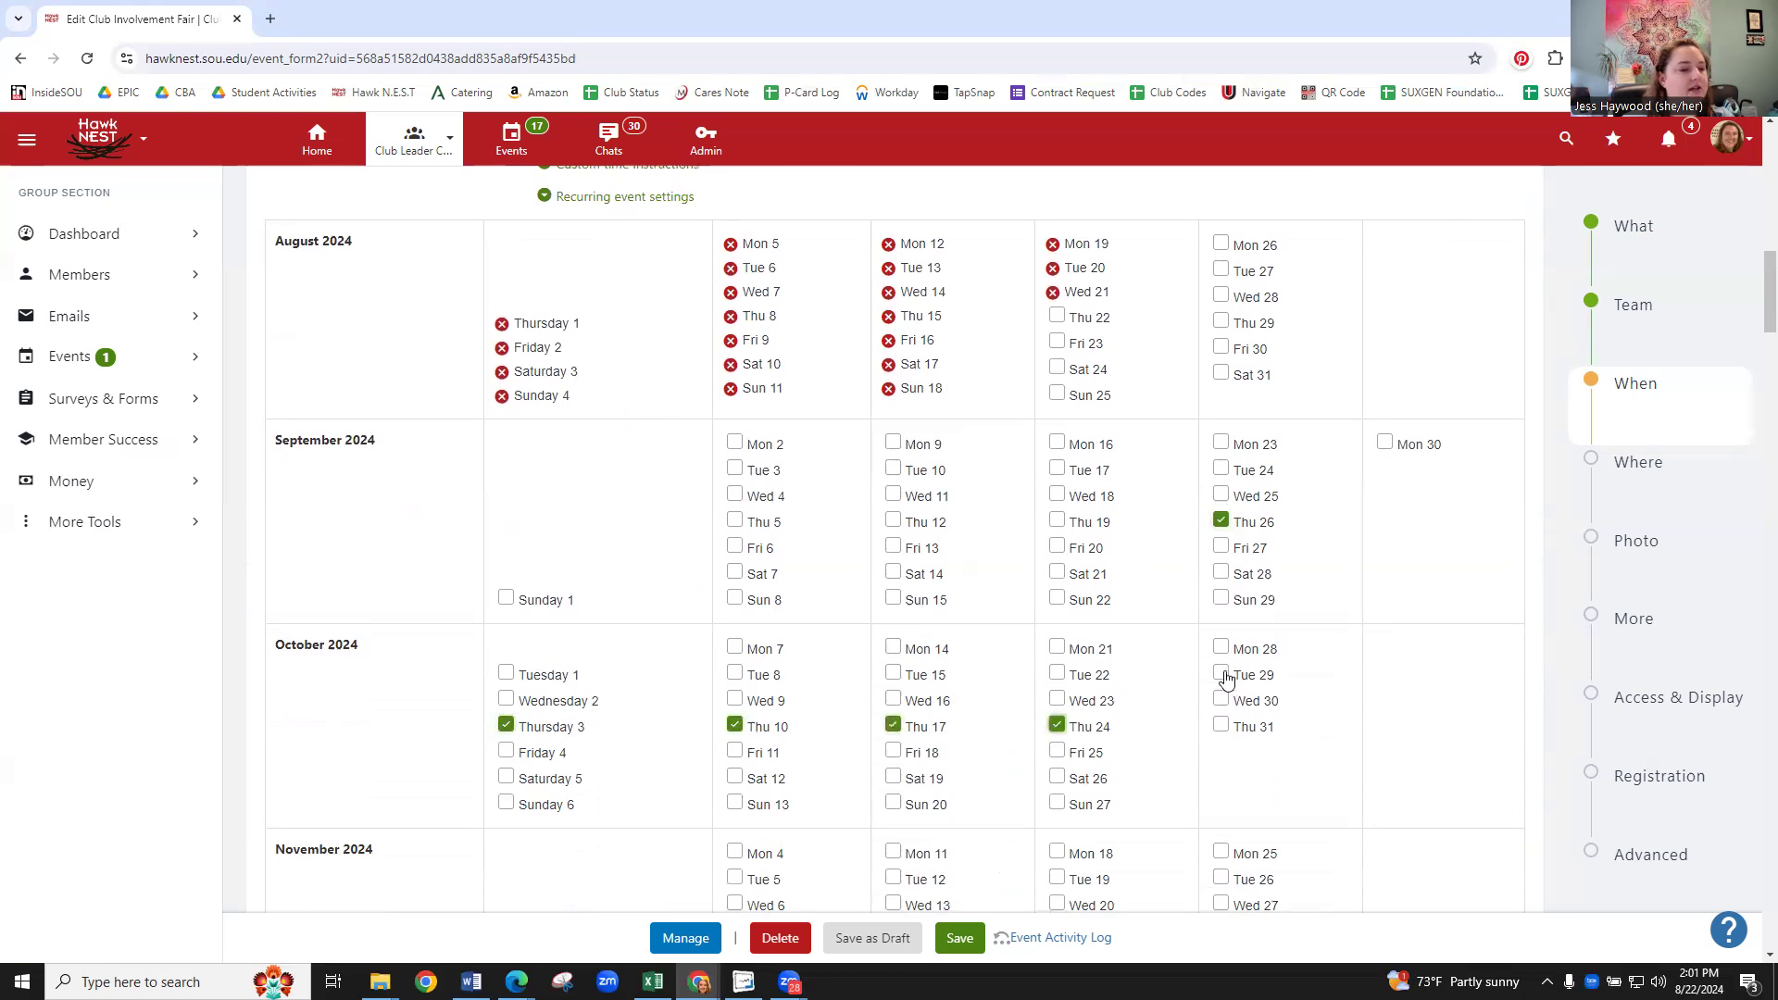
left_click(1221, 725)
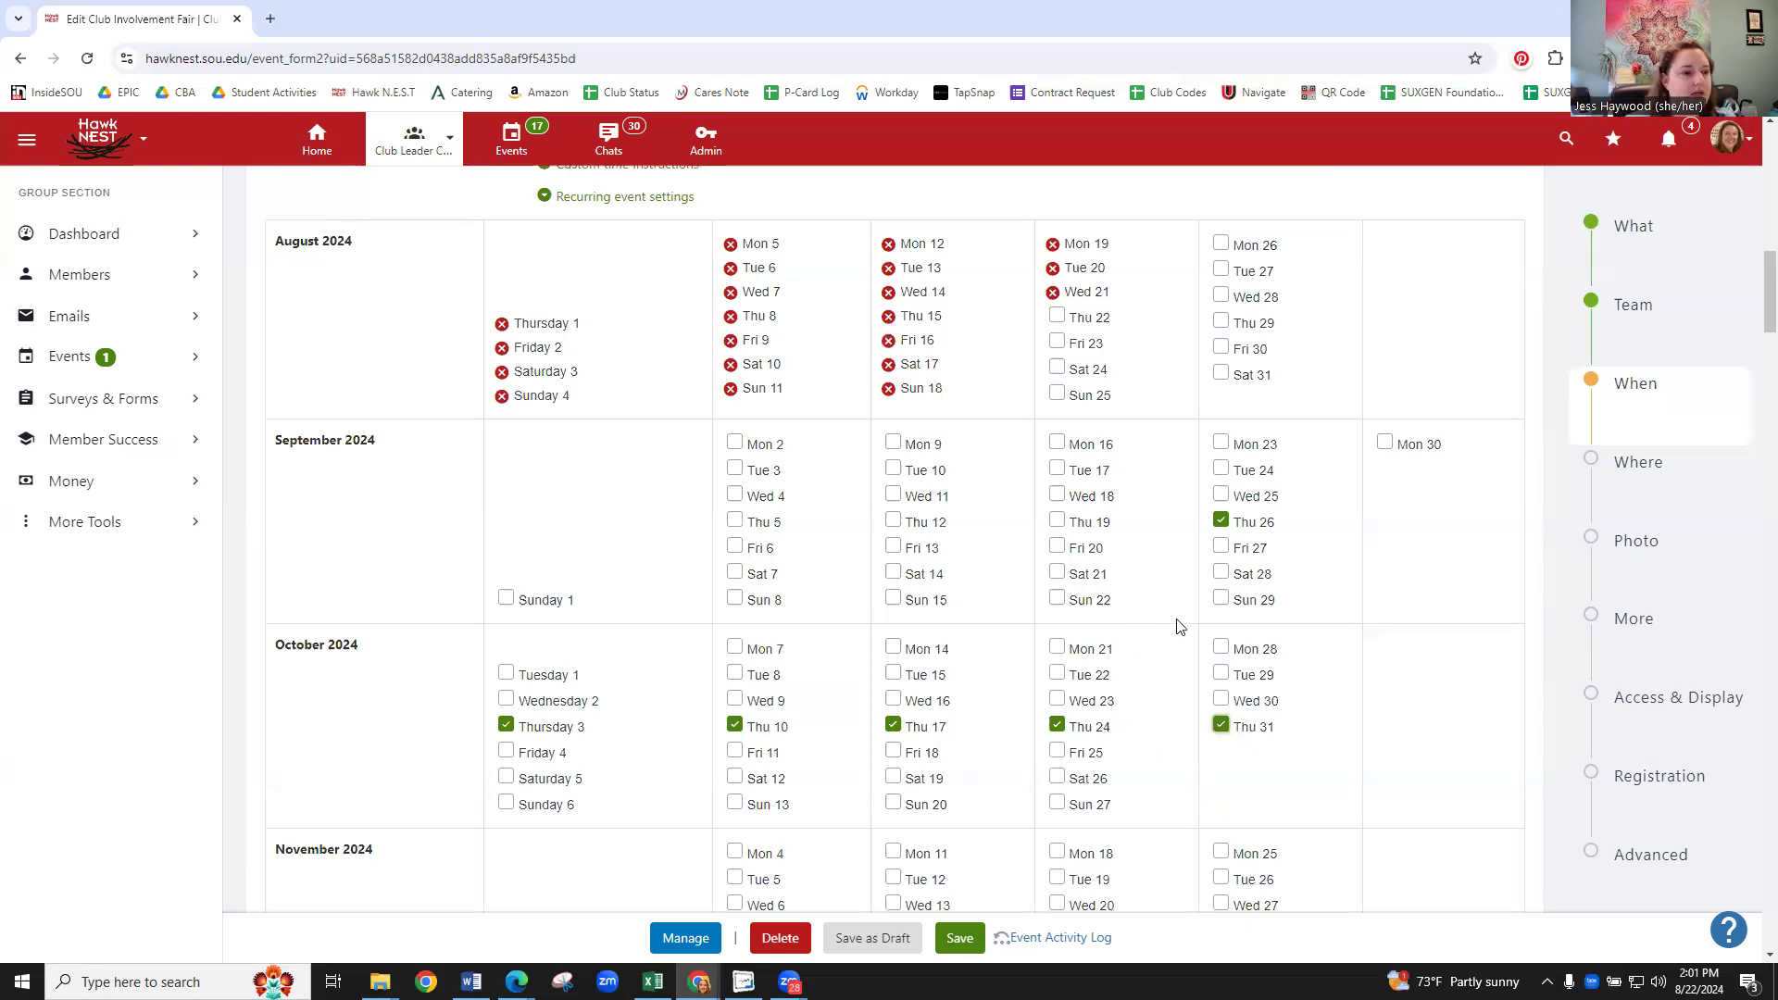
scroll(1107, 758, "down", 4)
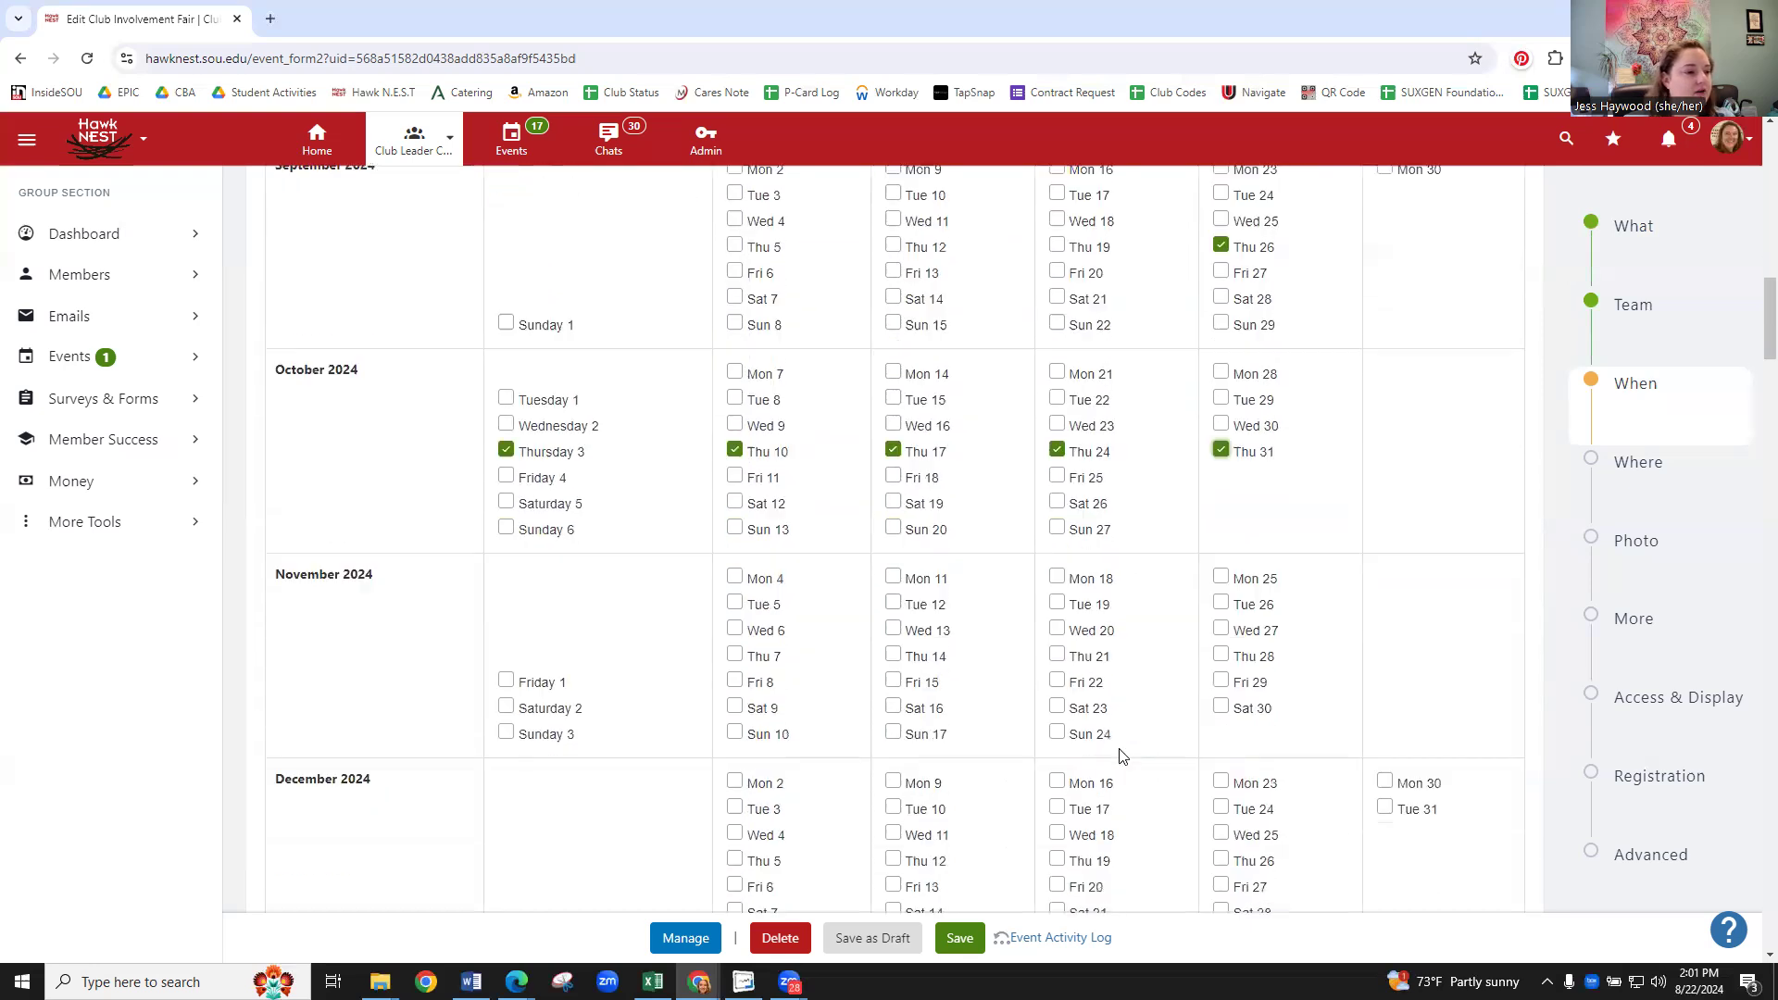
scroll(1104, 788, "up", 8)
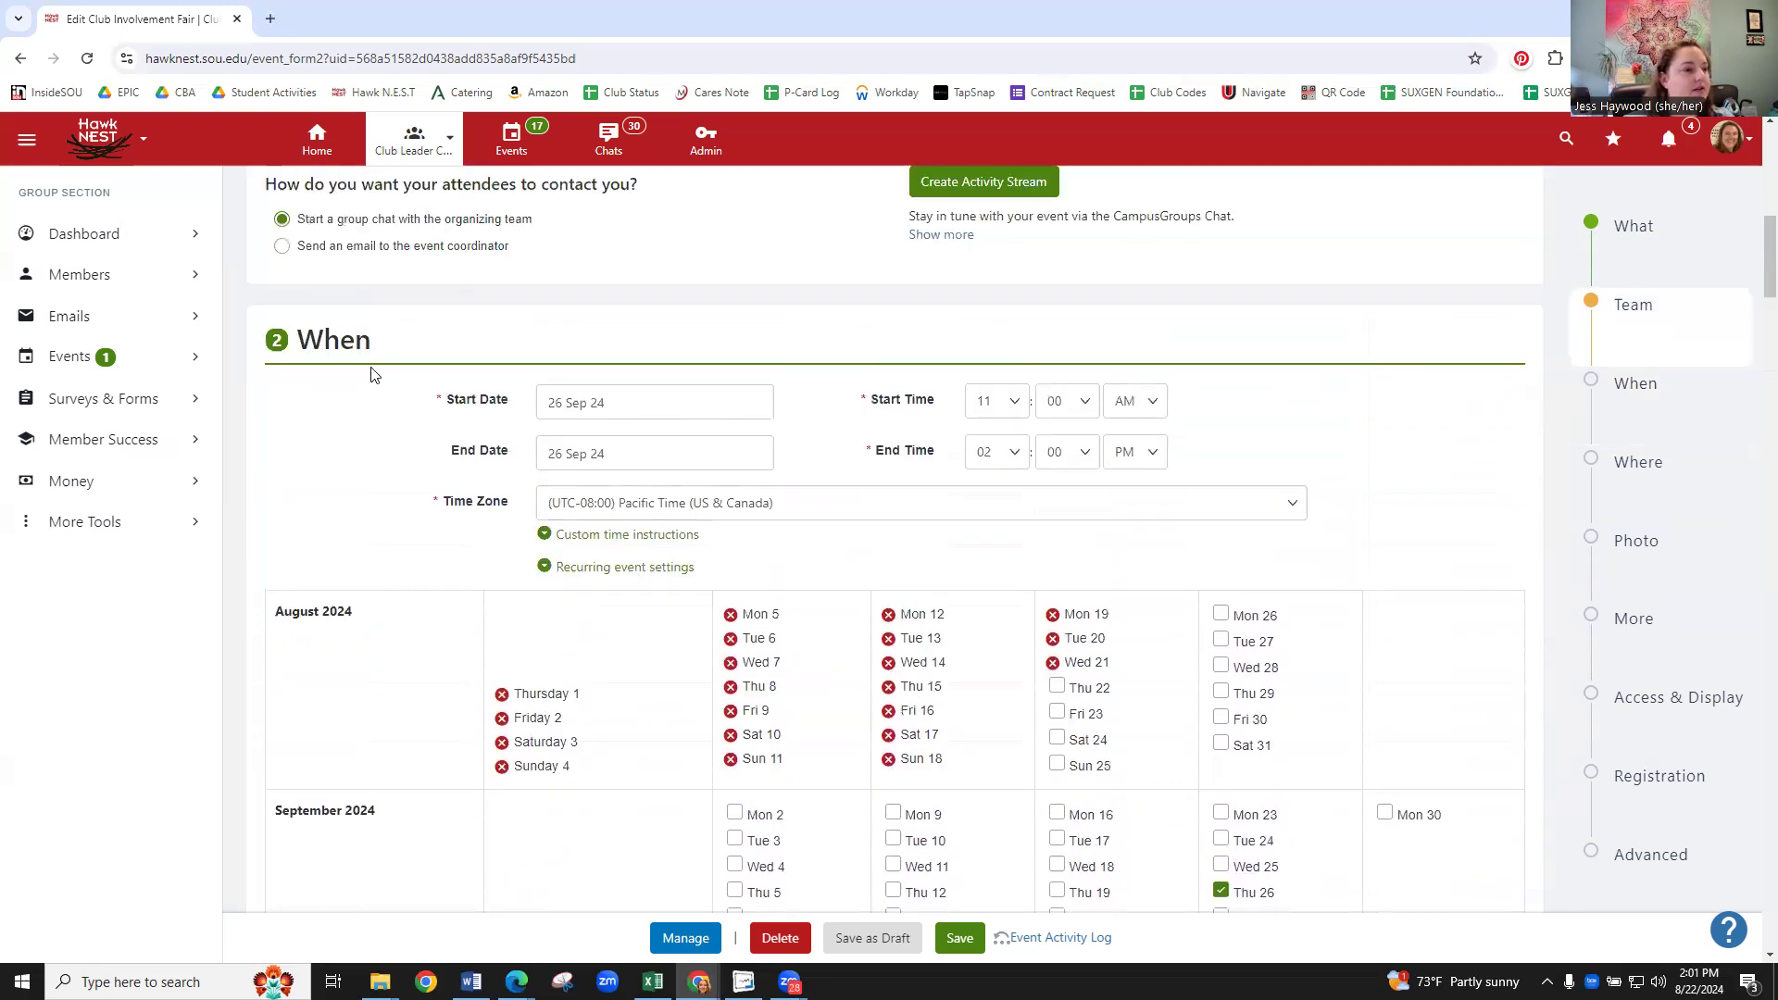
left_click(624, 537)
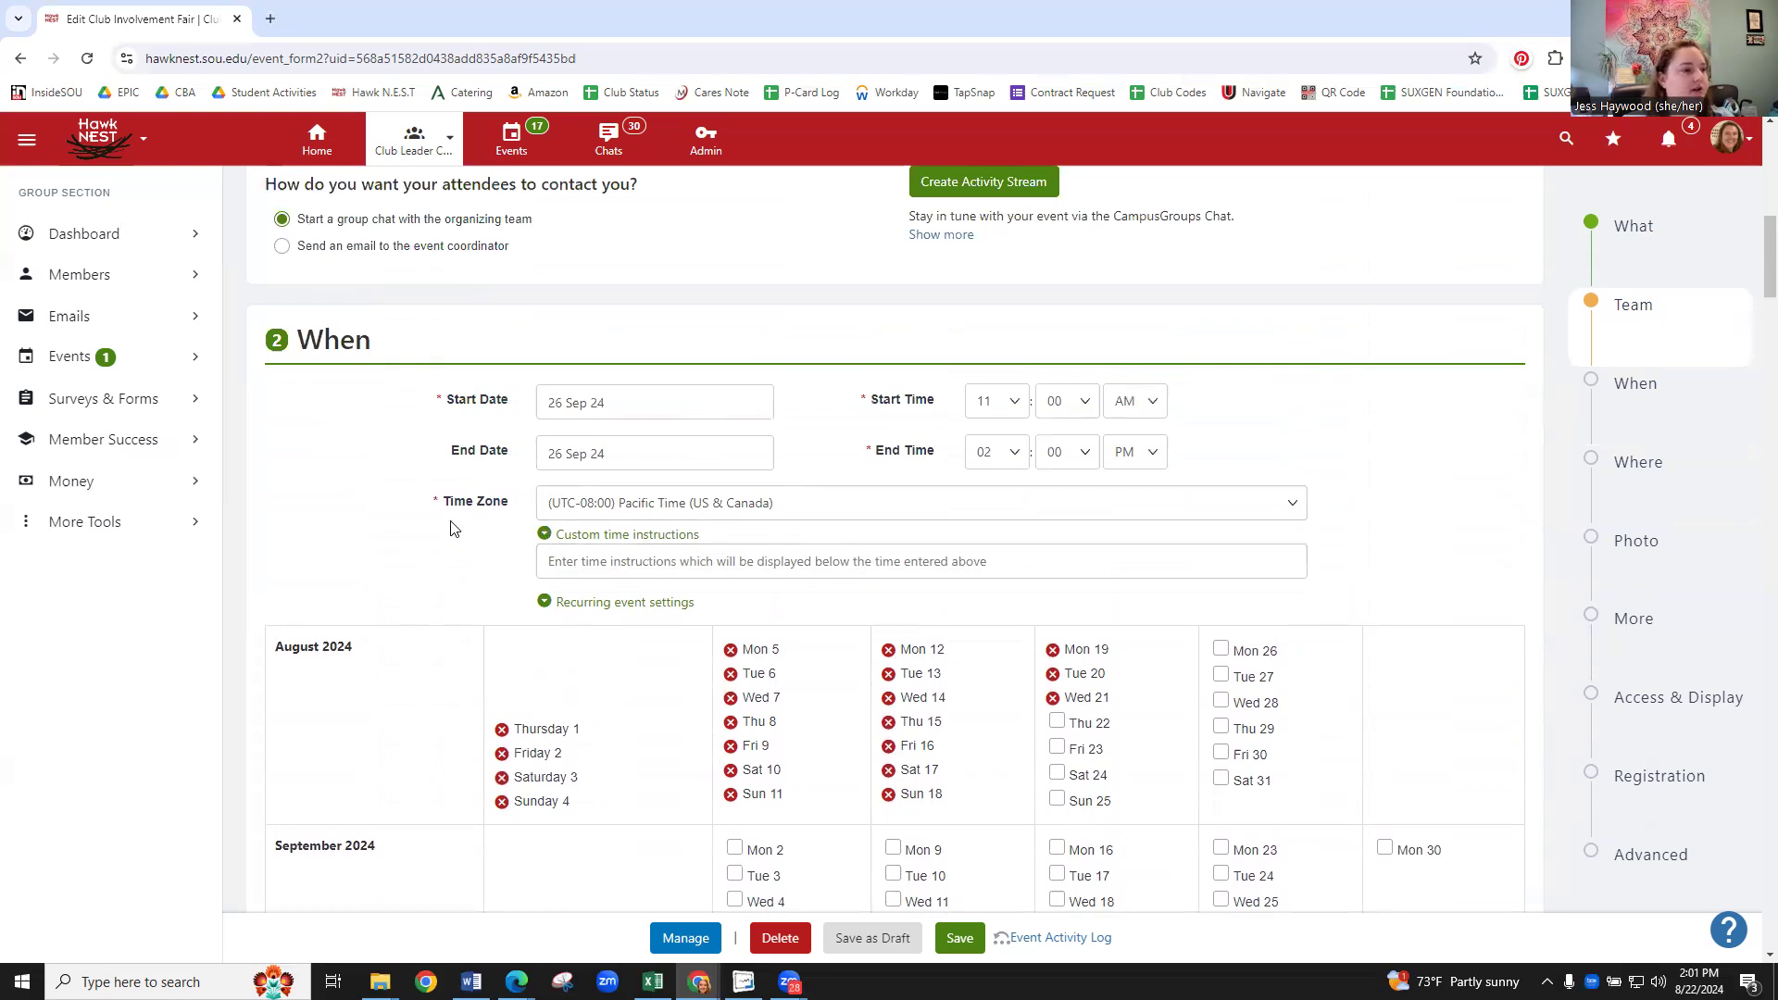
scroll(454, 528, "down", 14)
scroll(528, 463, "down", 14)
scroll(545, 462, "down", 7)
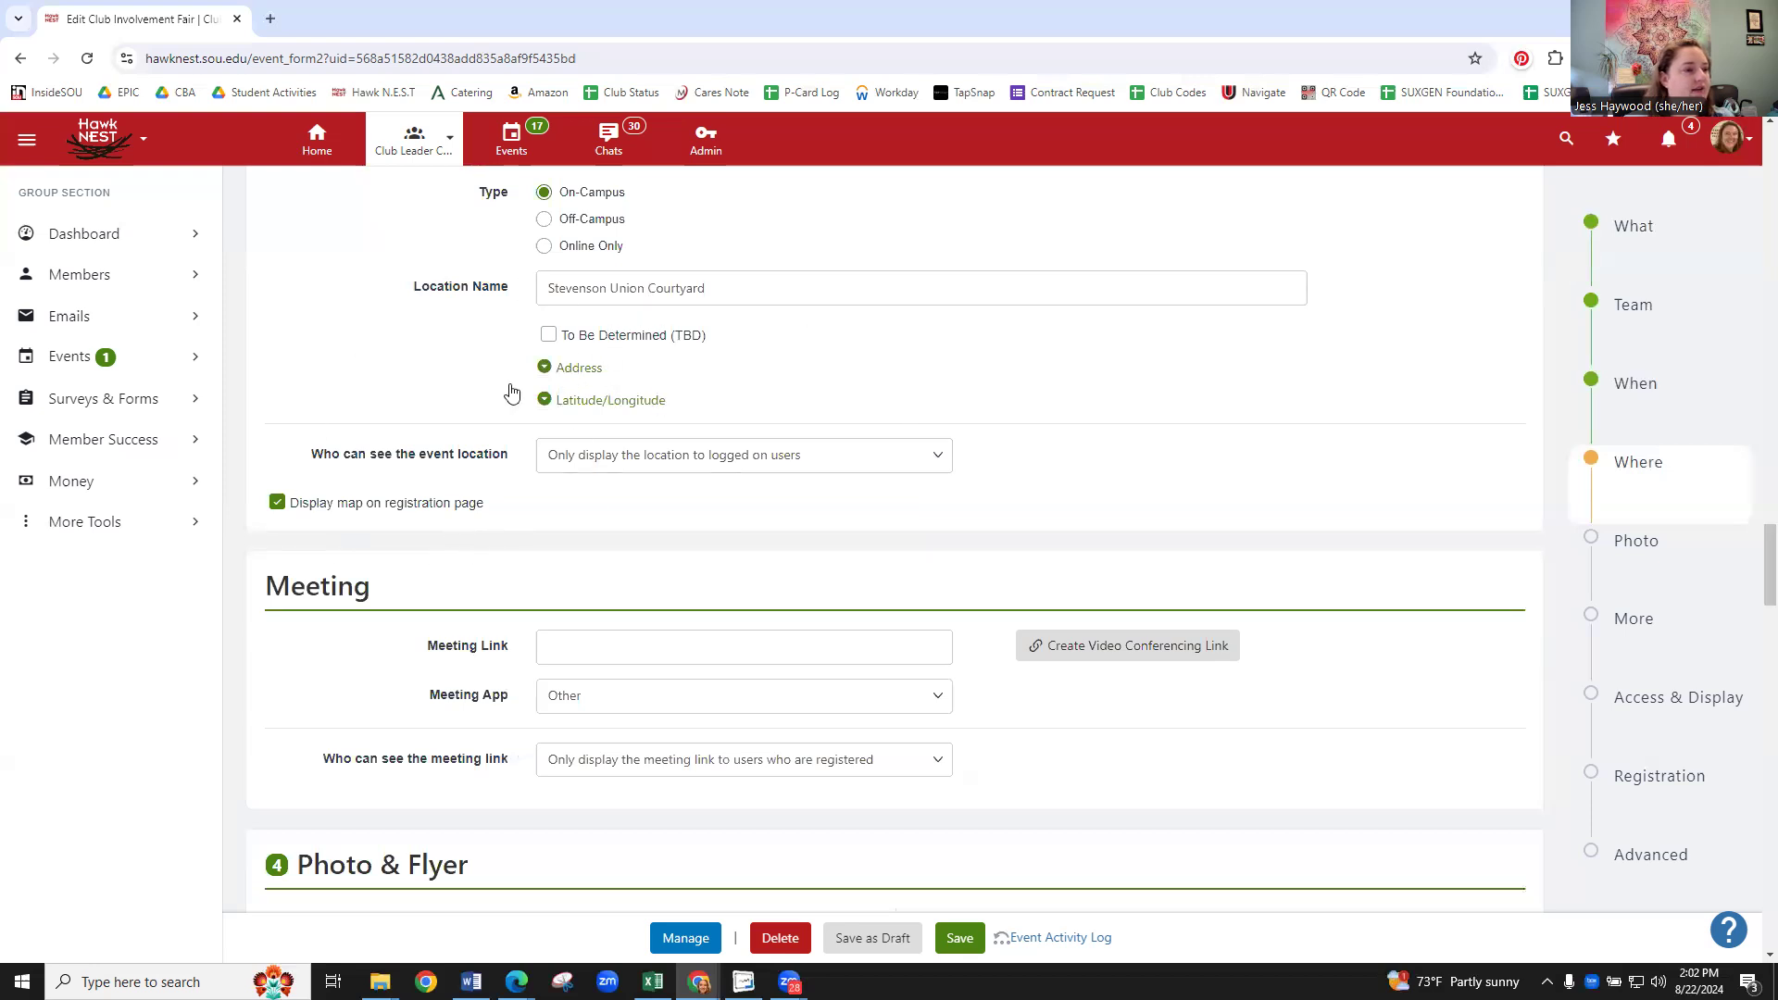
scroll(463, 301, "down", 3)
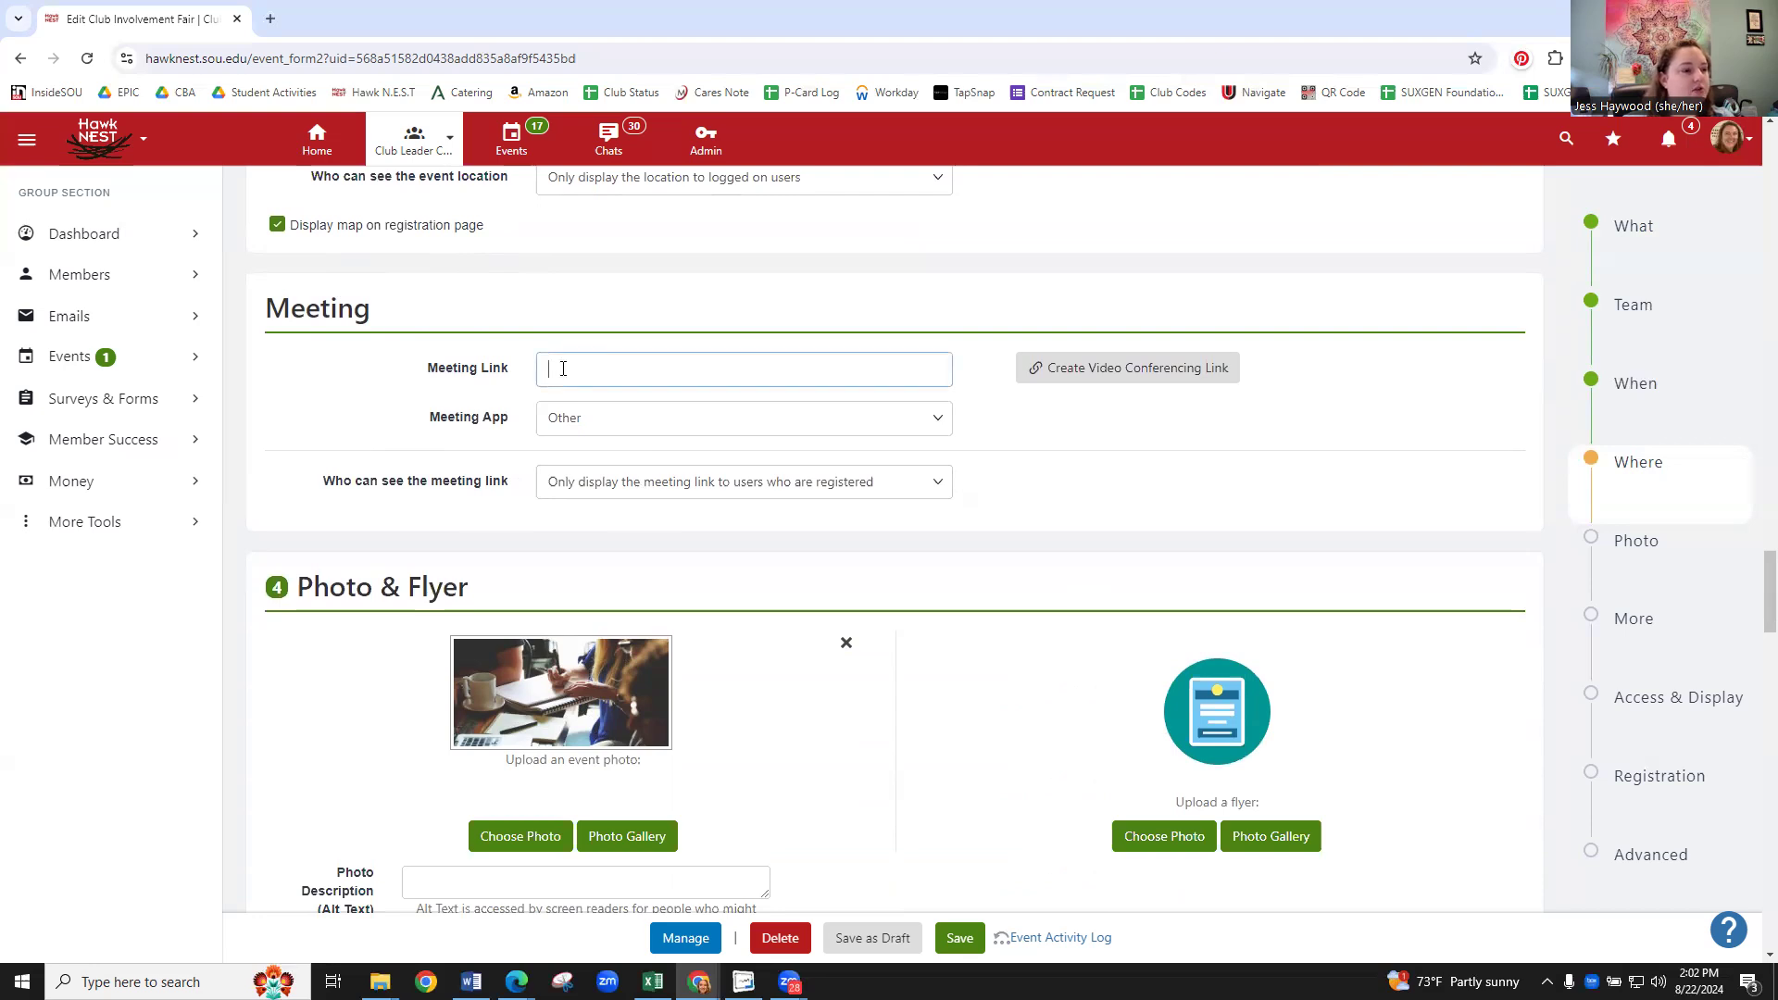
- Change the Meeting App from Other to Zoom
left_click(716, 429)
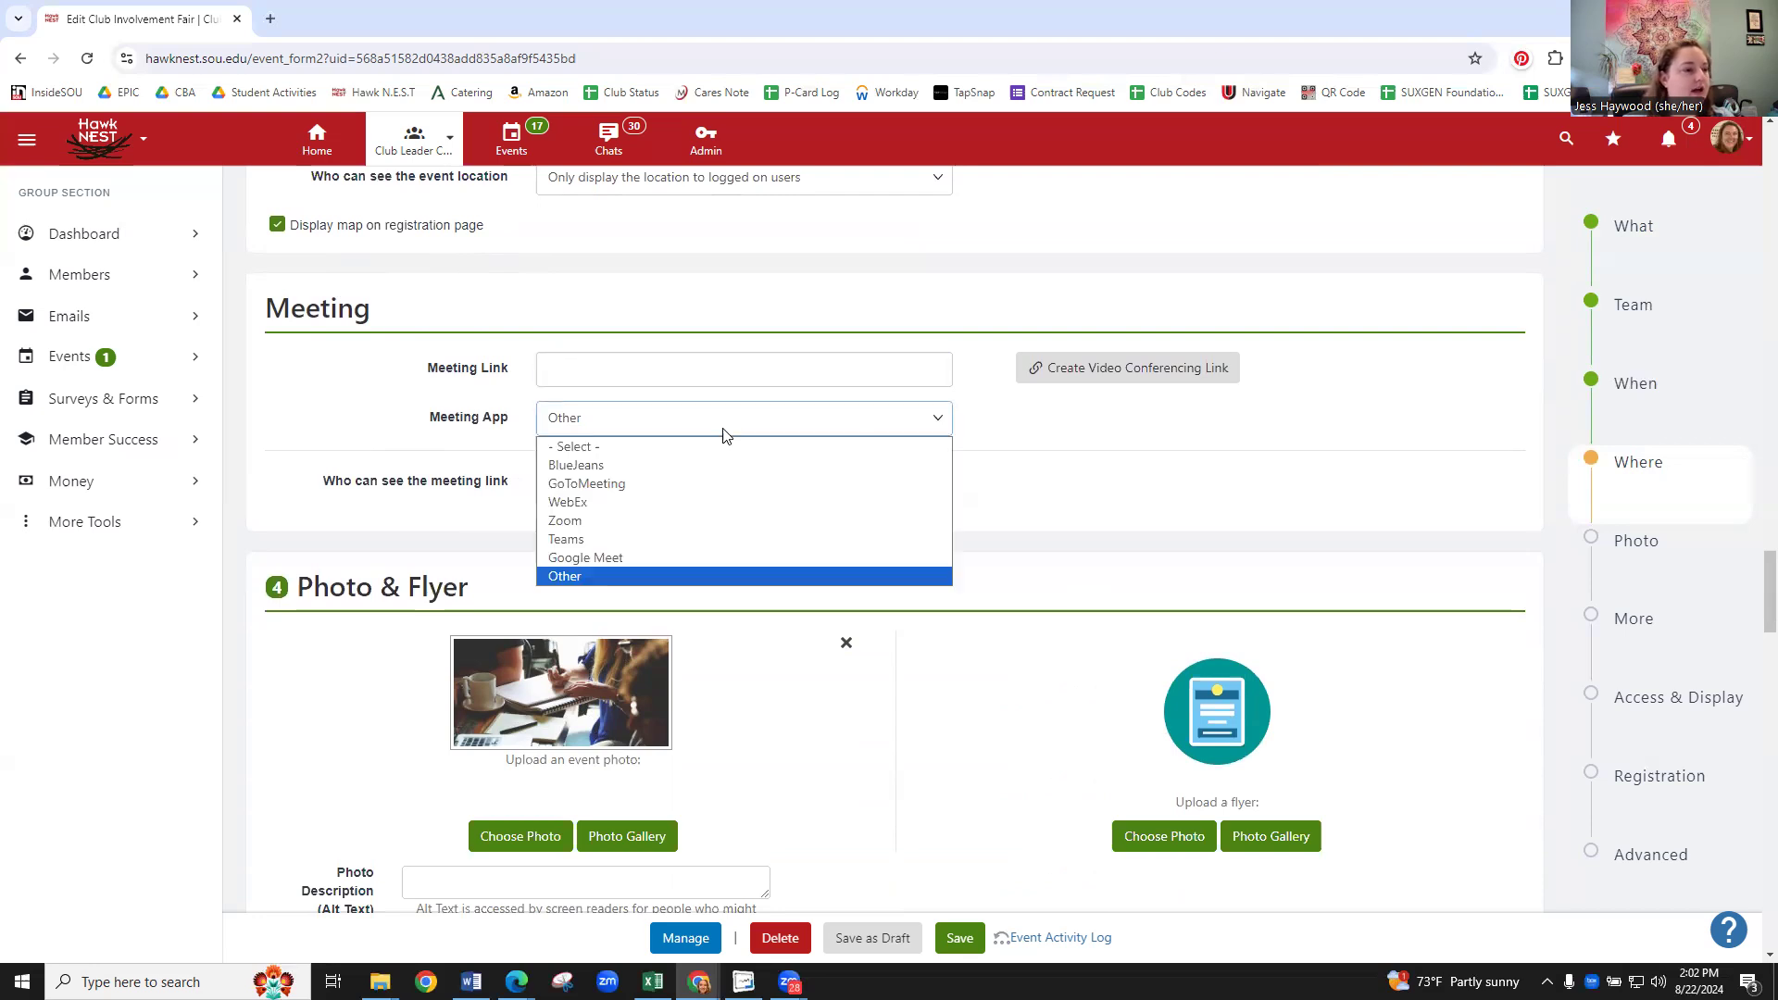
left_click(666, 521)
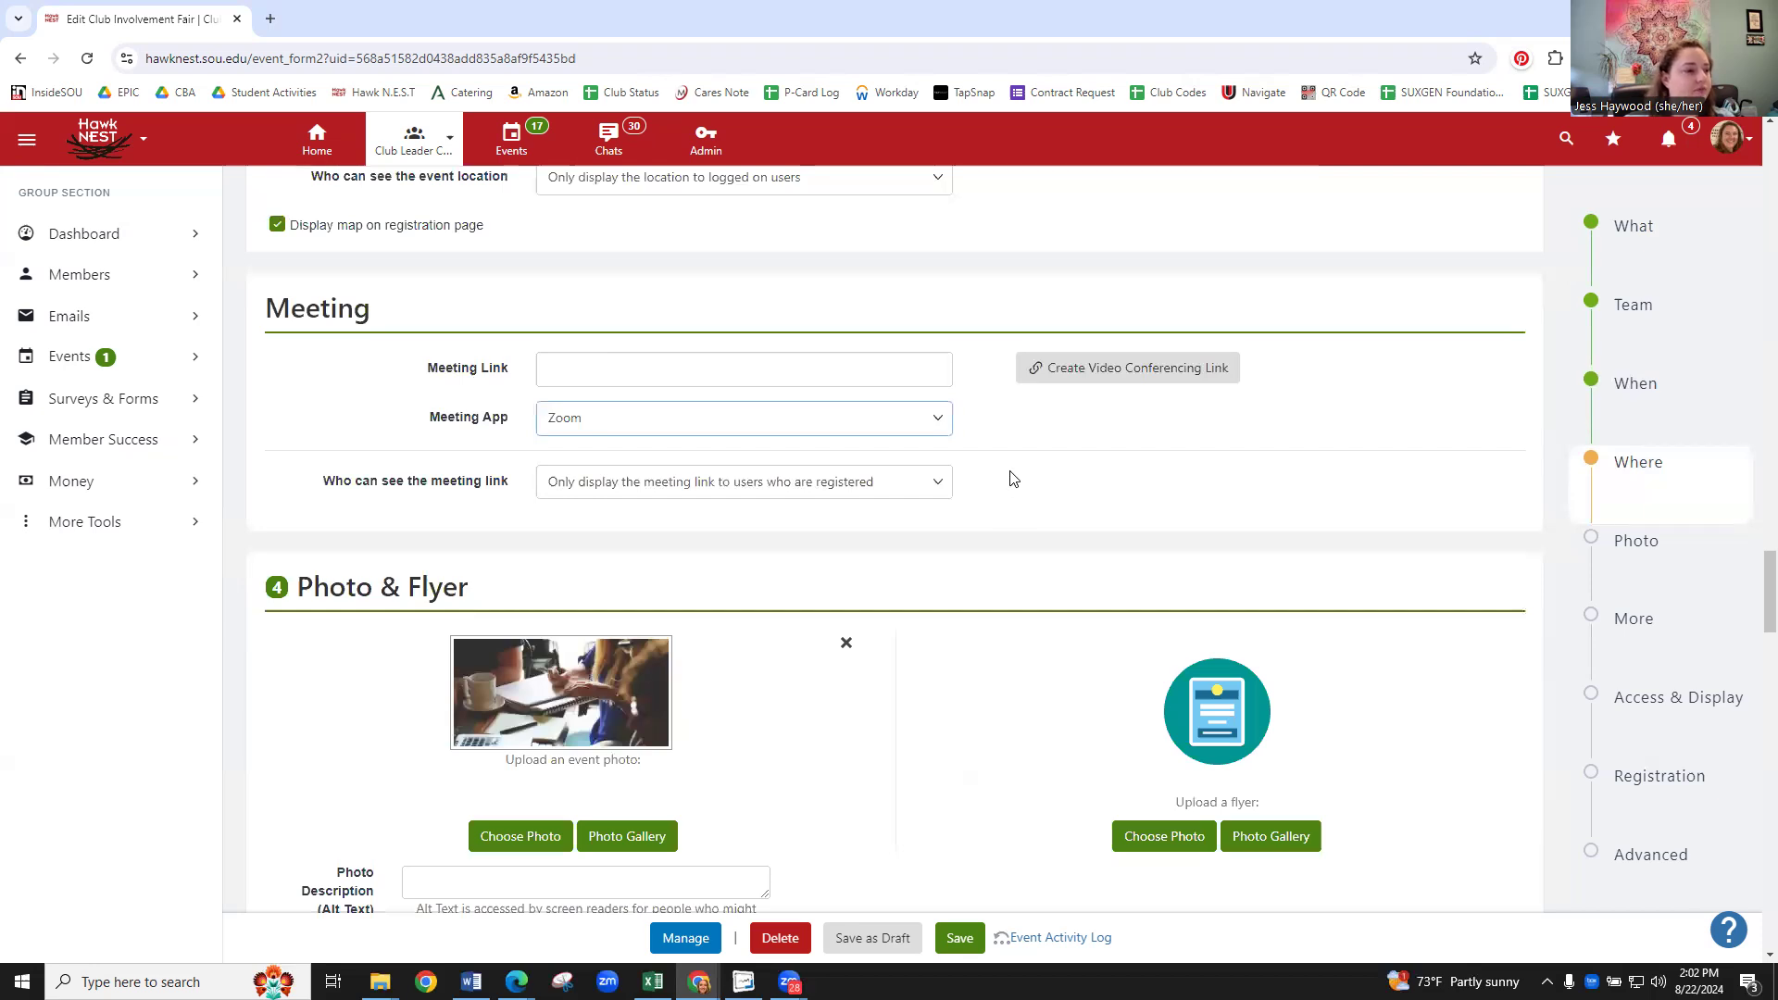
scroll(1027, 463, "down", 3)
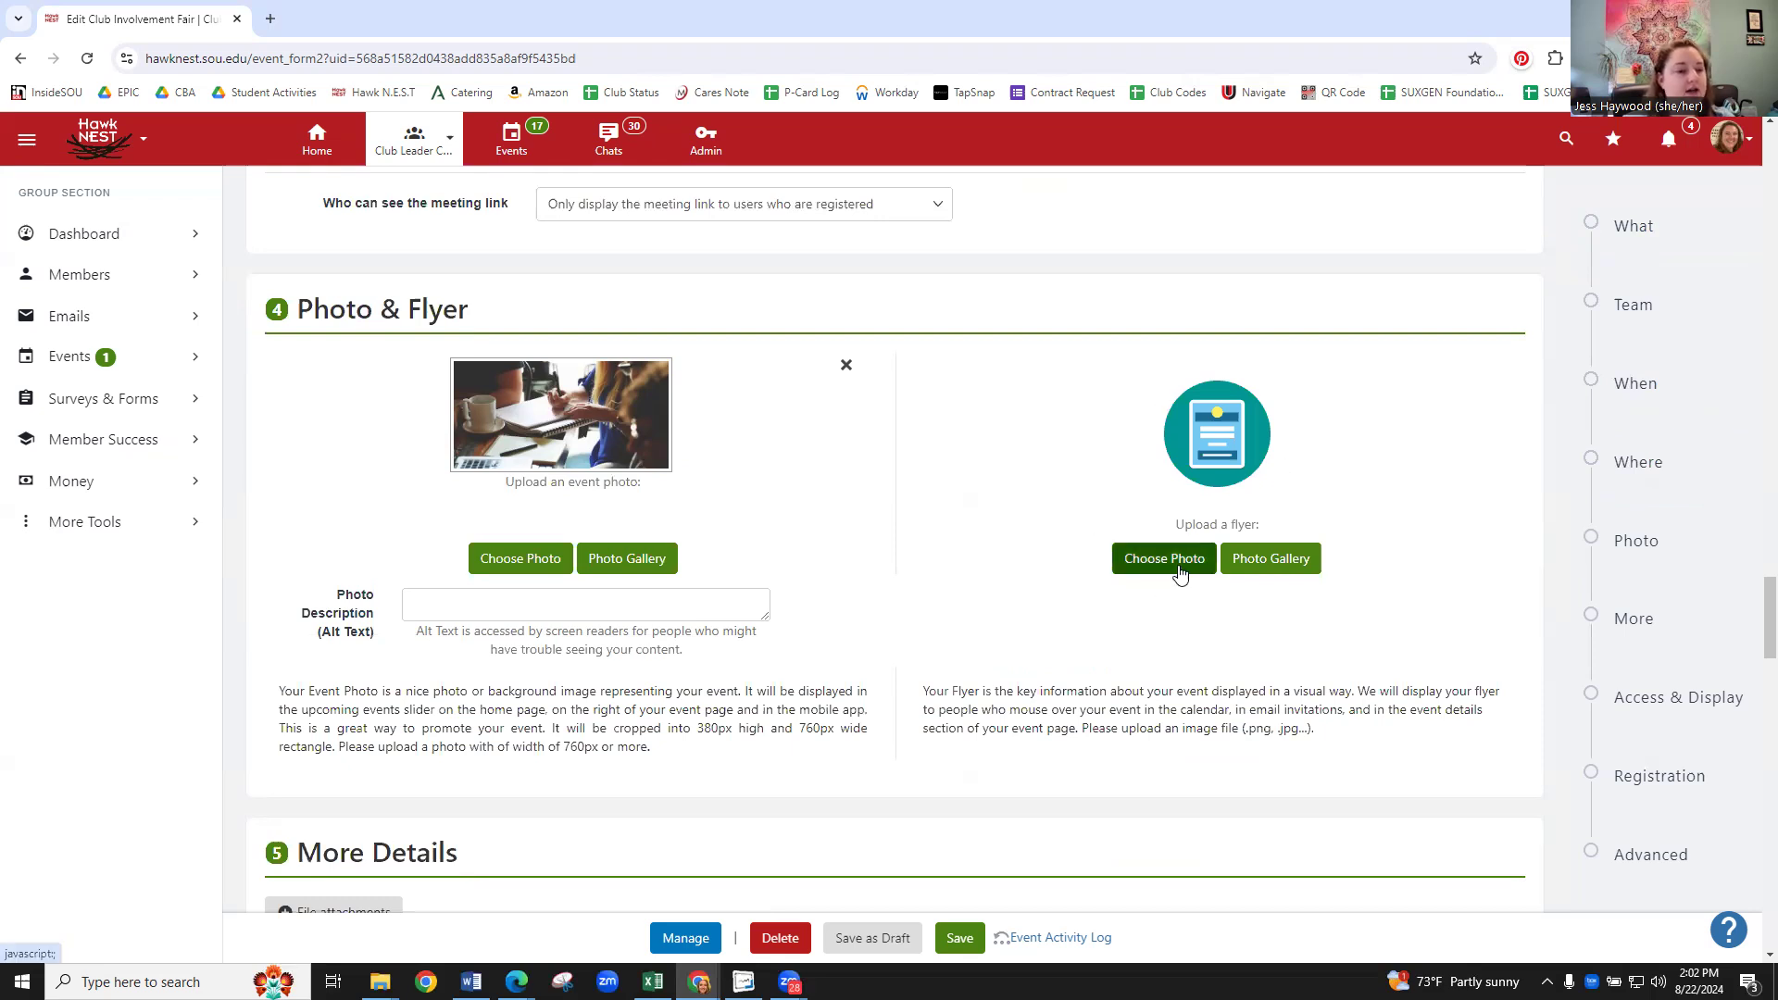
- Upload 'involv fair meet ashland housing handout 24' from Downloads as the flyer and save it
left_click(1148, 567)
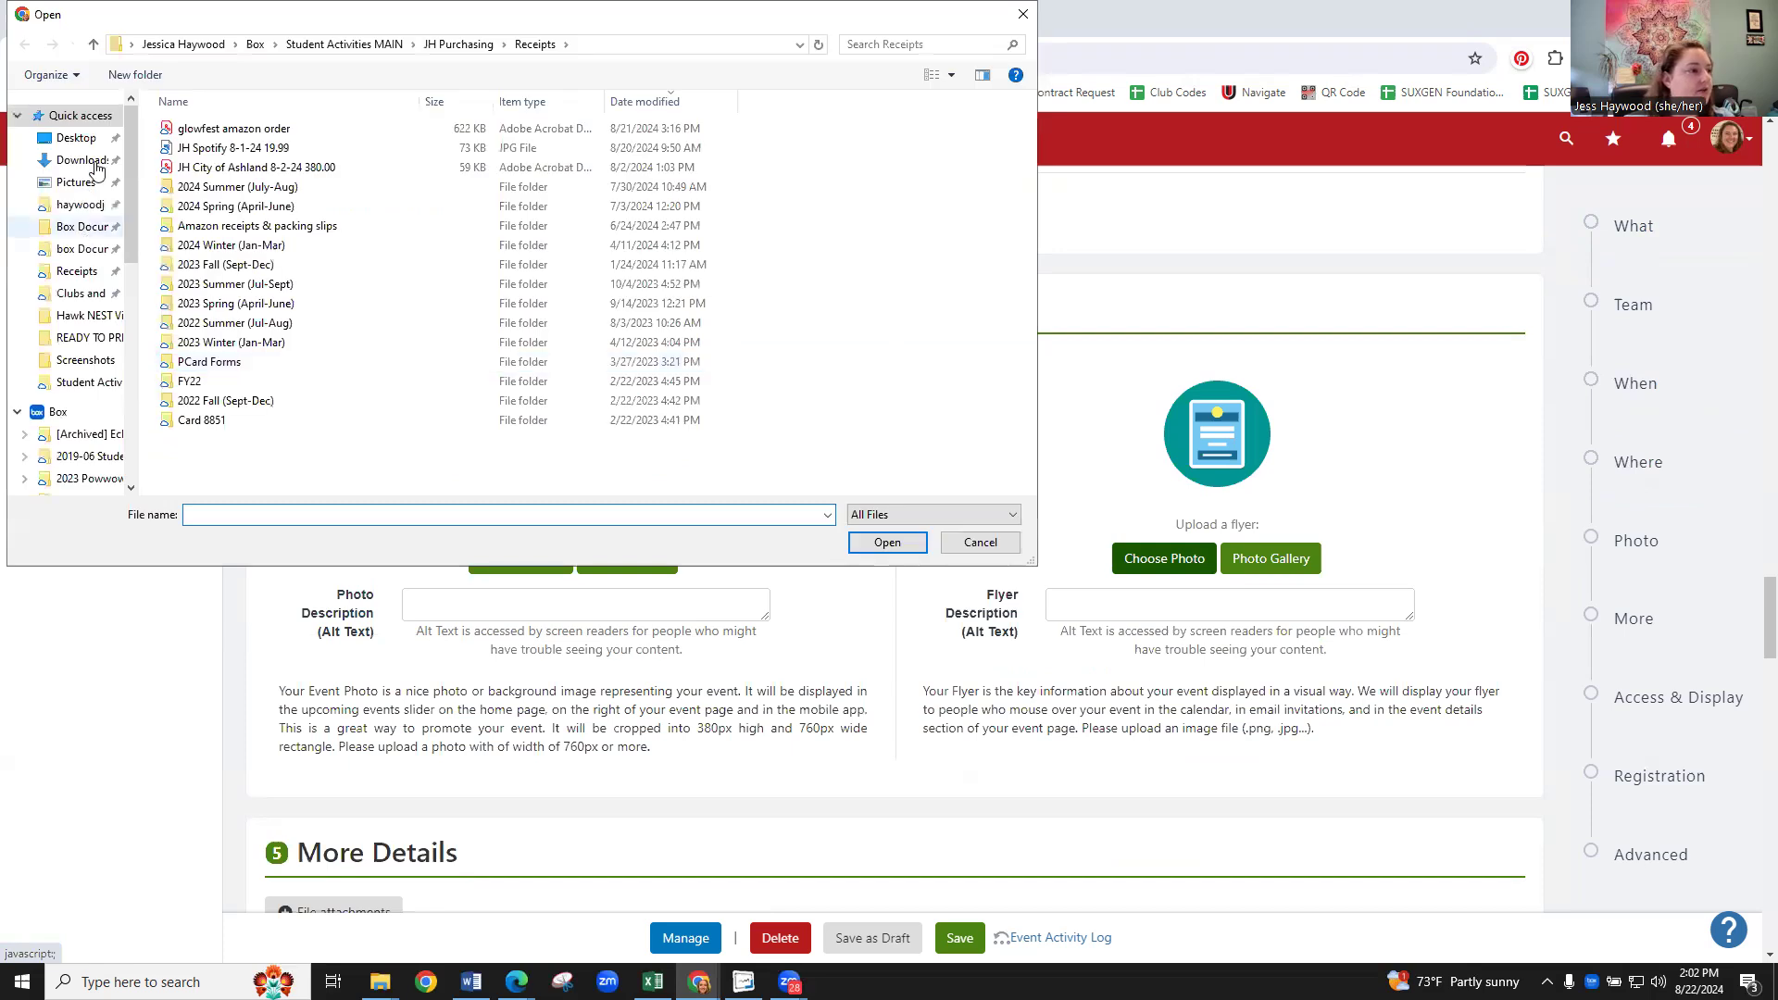
left_click(83, 160)
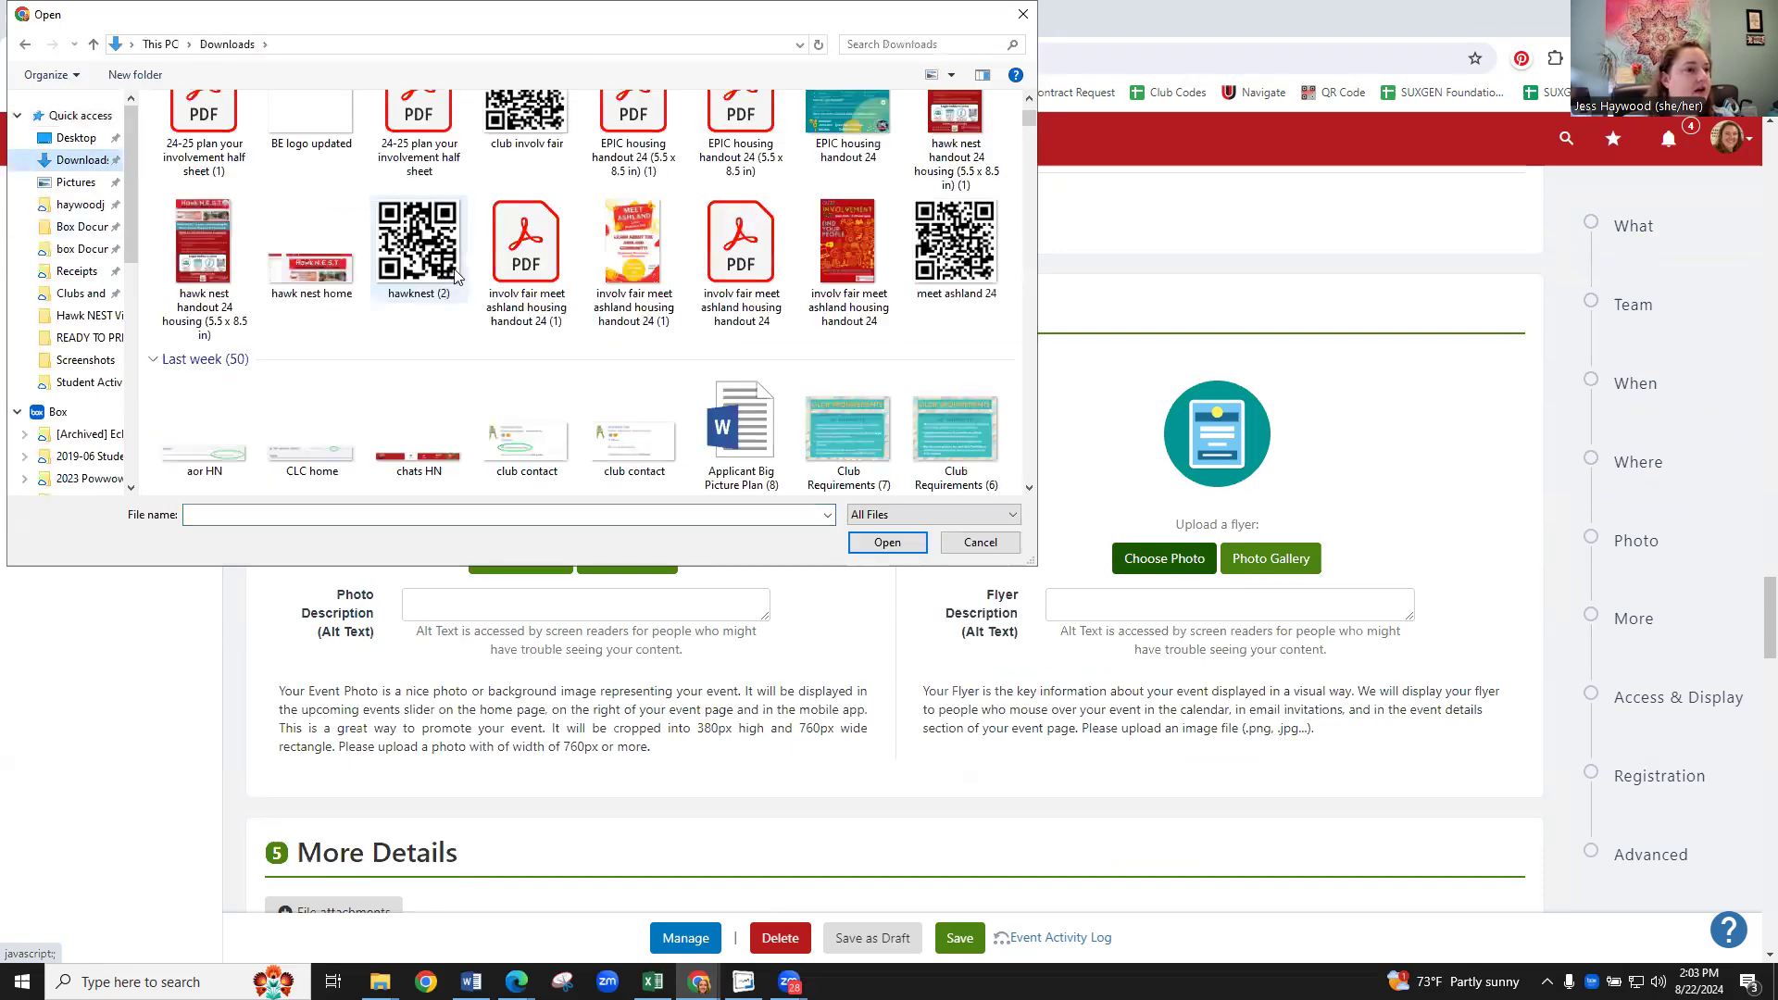
scroll(719, 182, "up", 1)
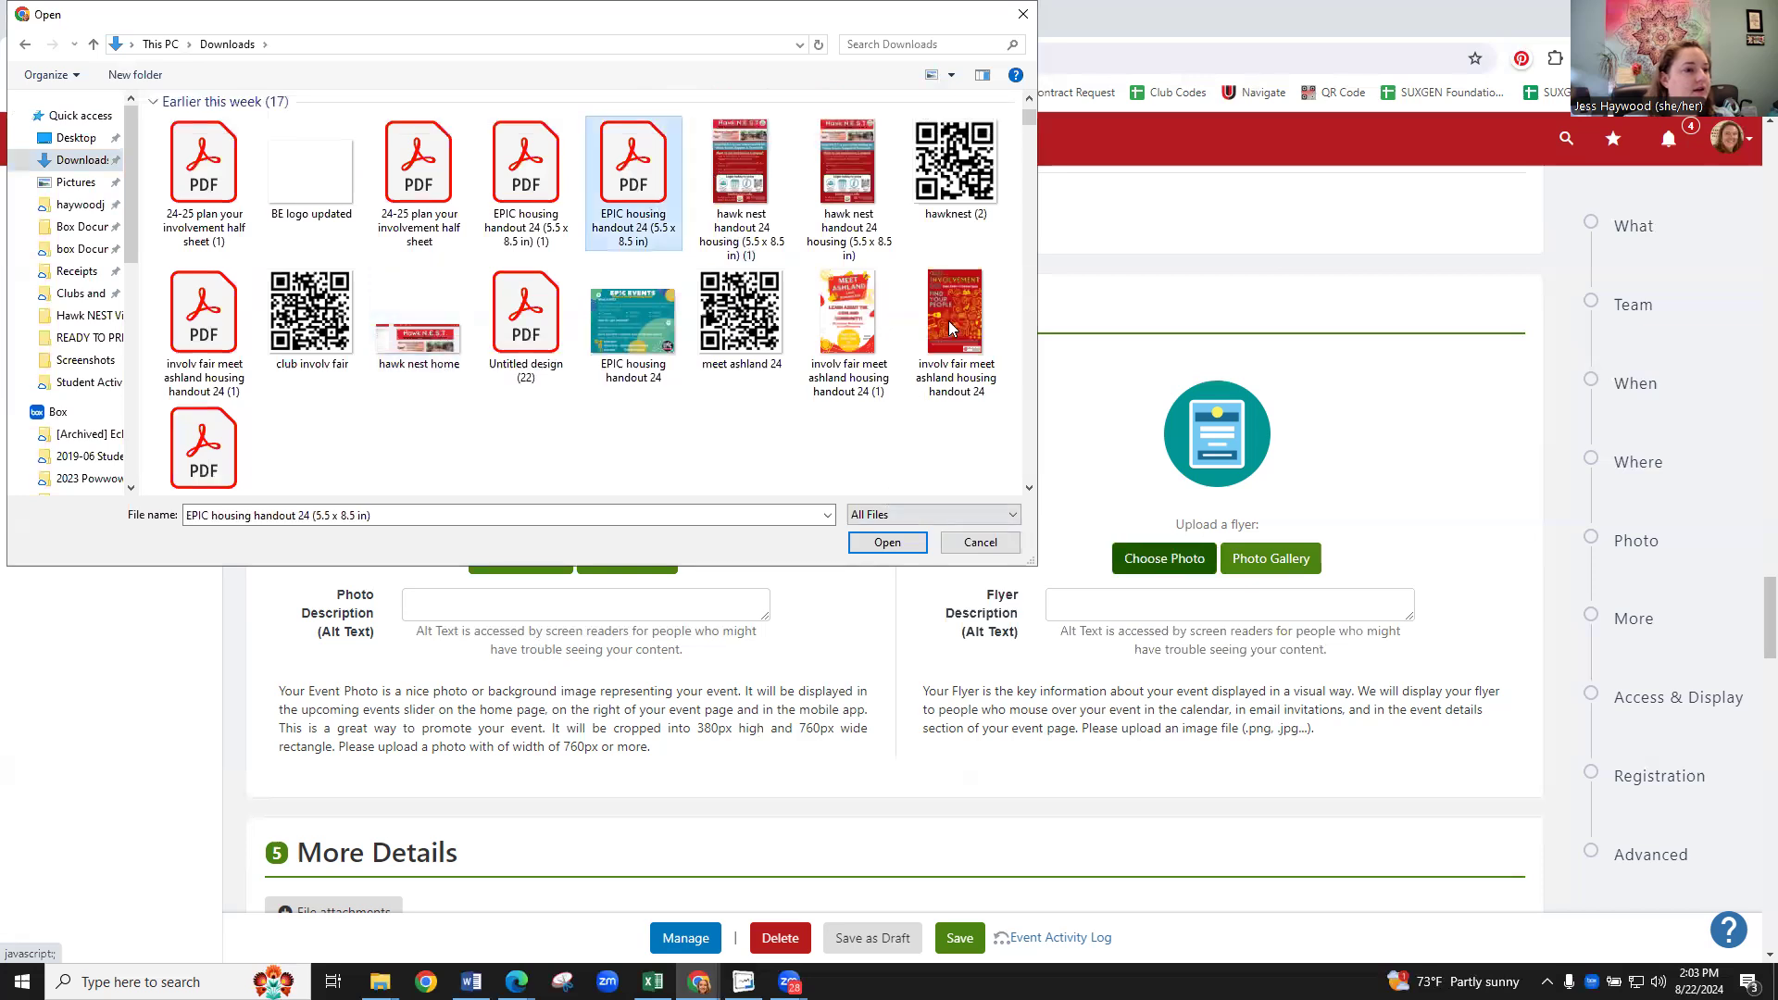
left_click(957, 385)
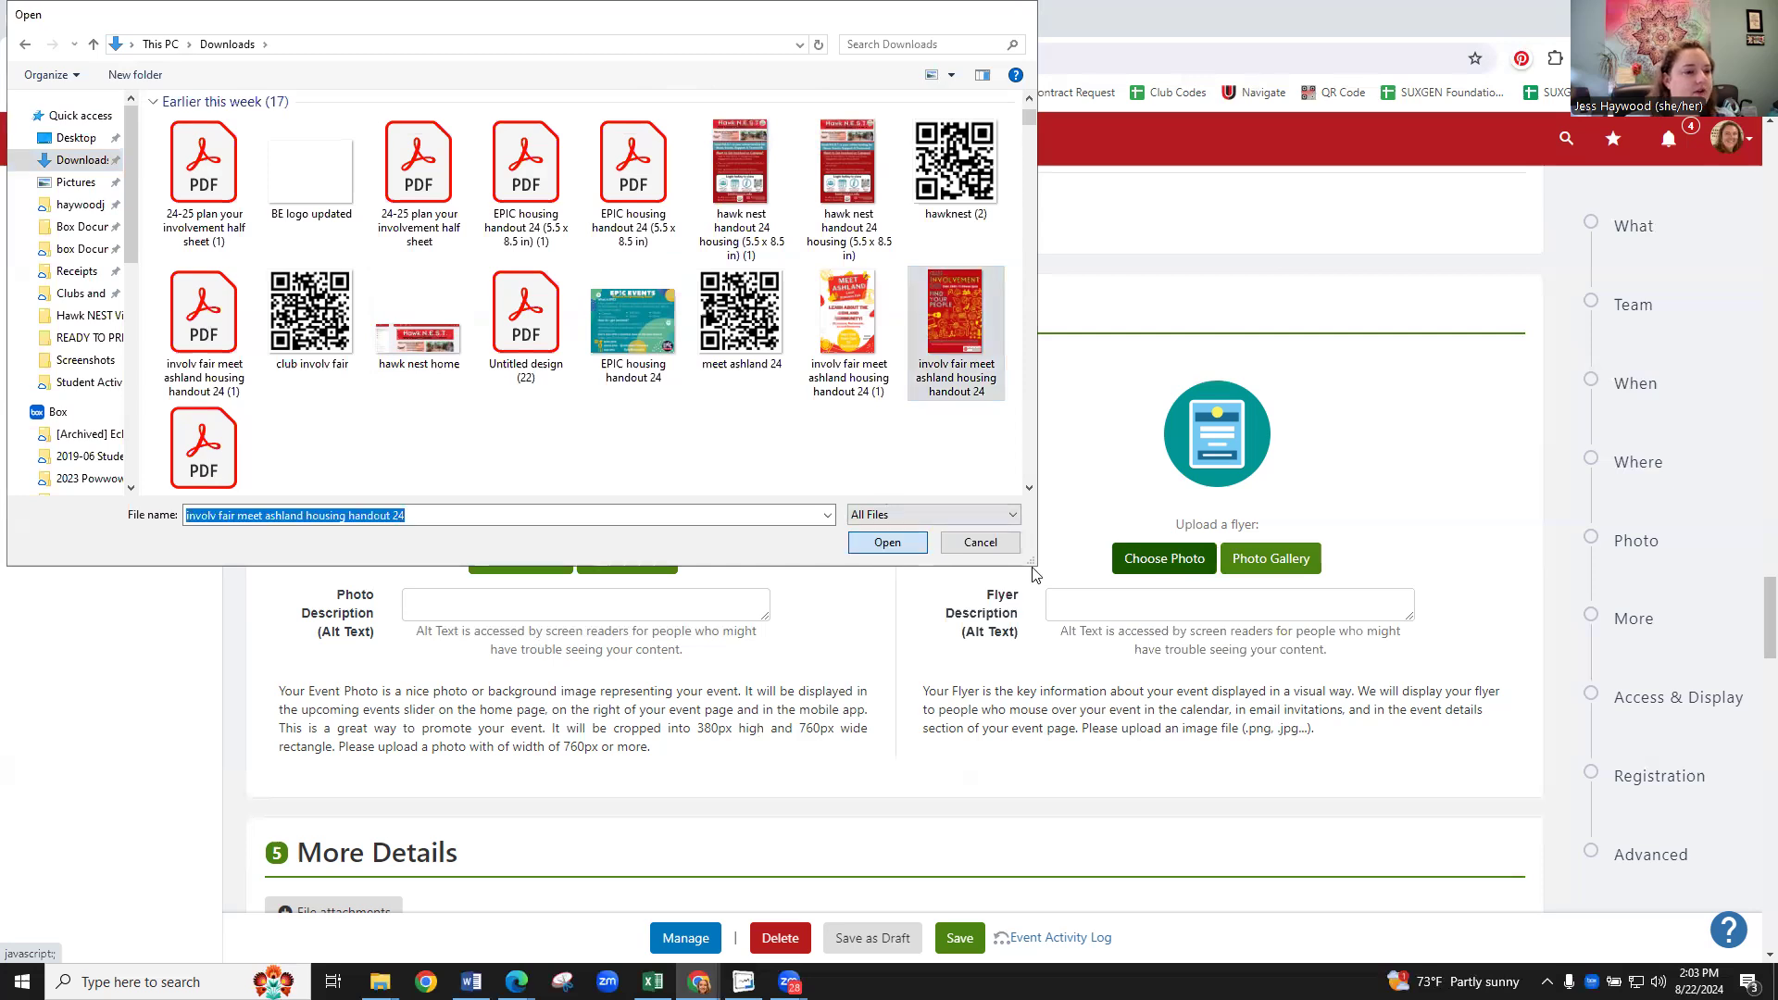
key("Return")
left_click(1617, 184)
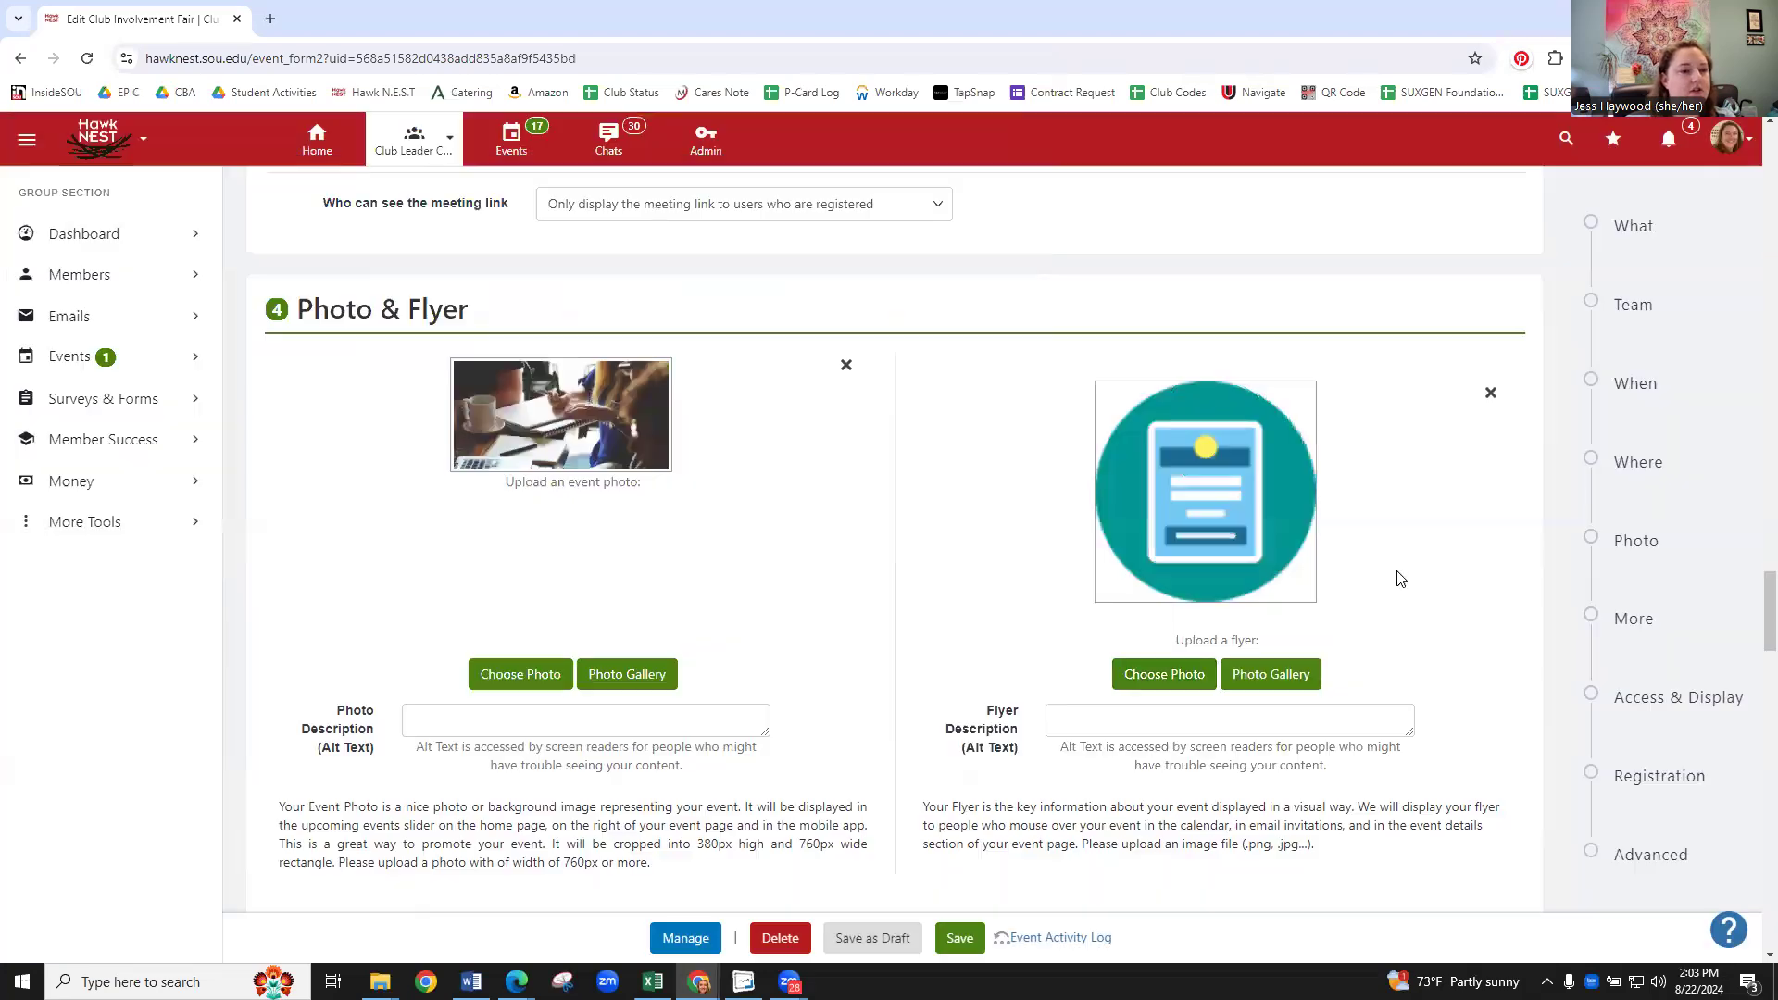
scroll(933, 627, "down", 3)
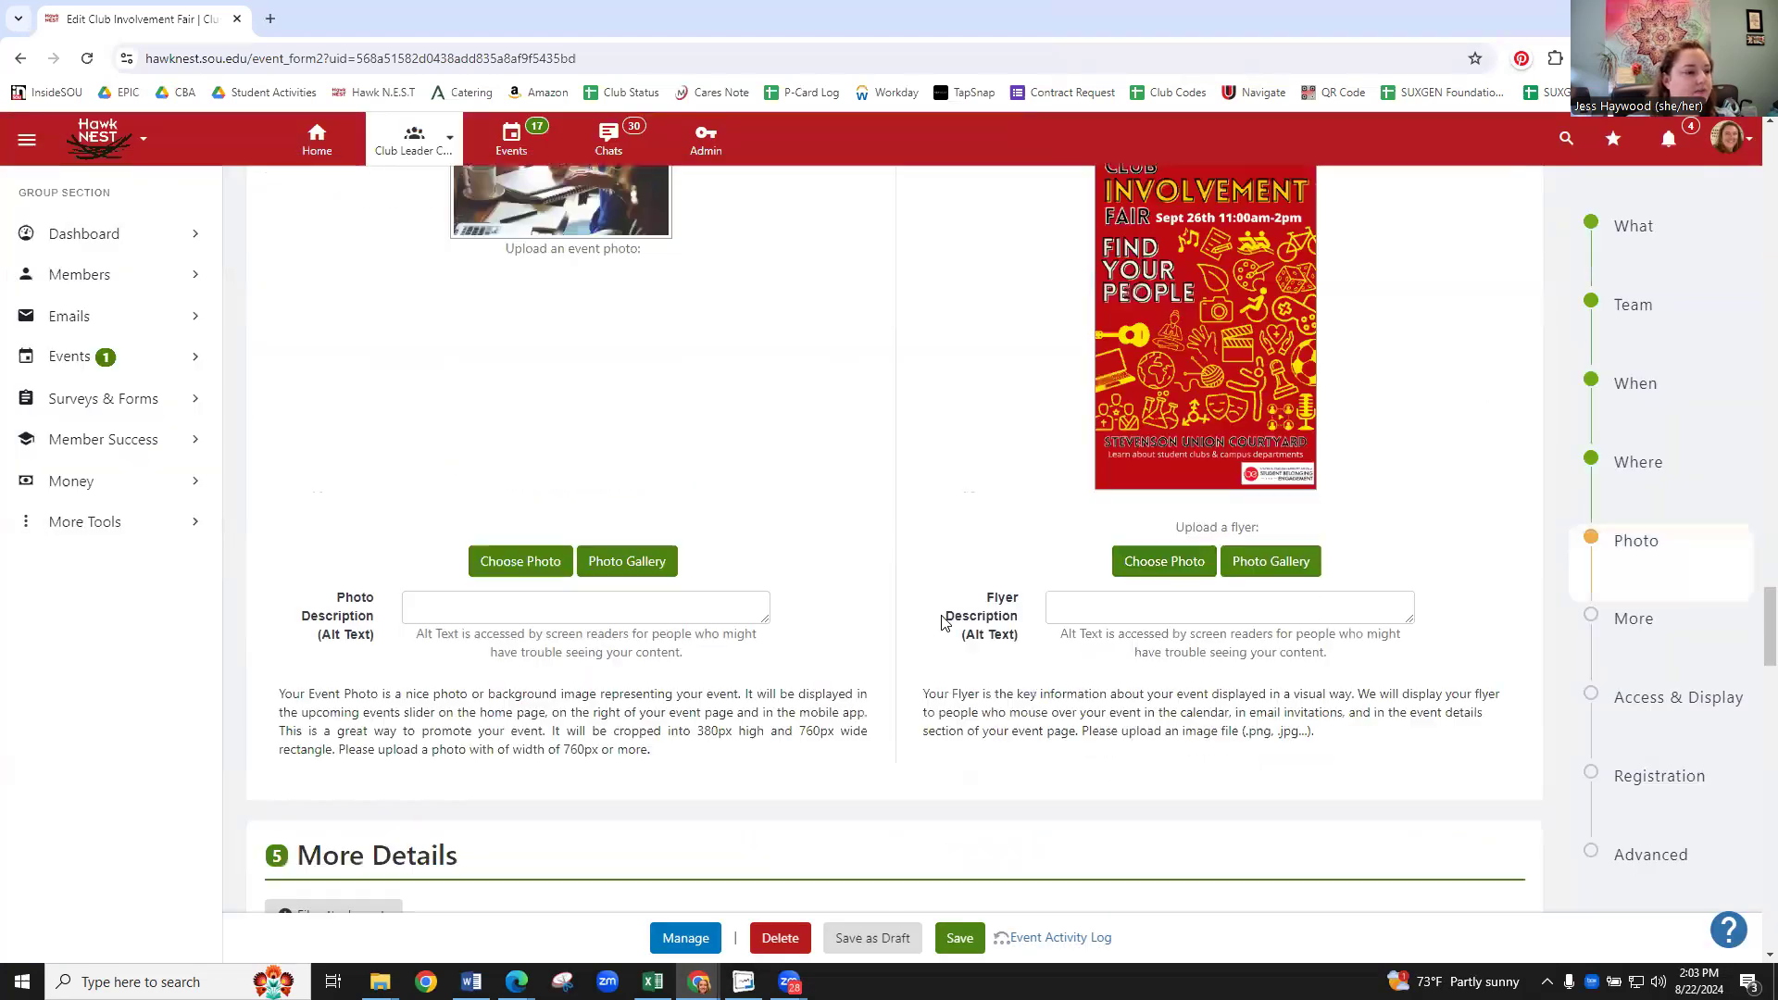
- Expand Food provided under More Details and tick the Food Provided checkbox
scroll(1075, 625, "down", 4)
scroll(399, 296, "down", 2)
left_click(340, 360)
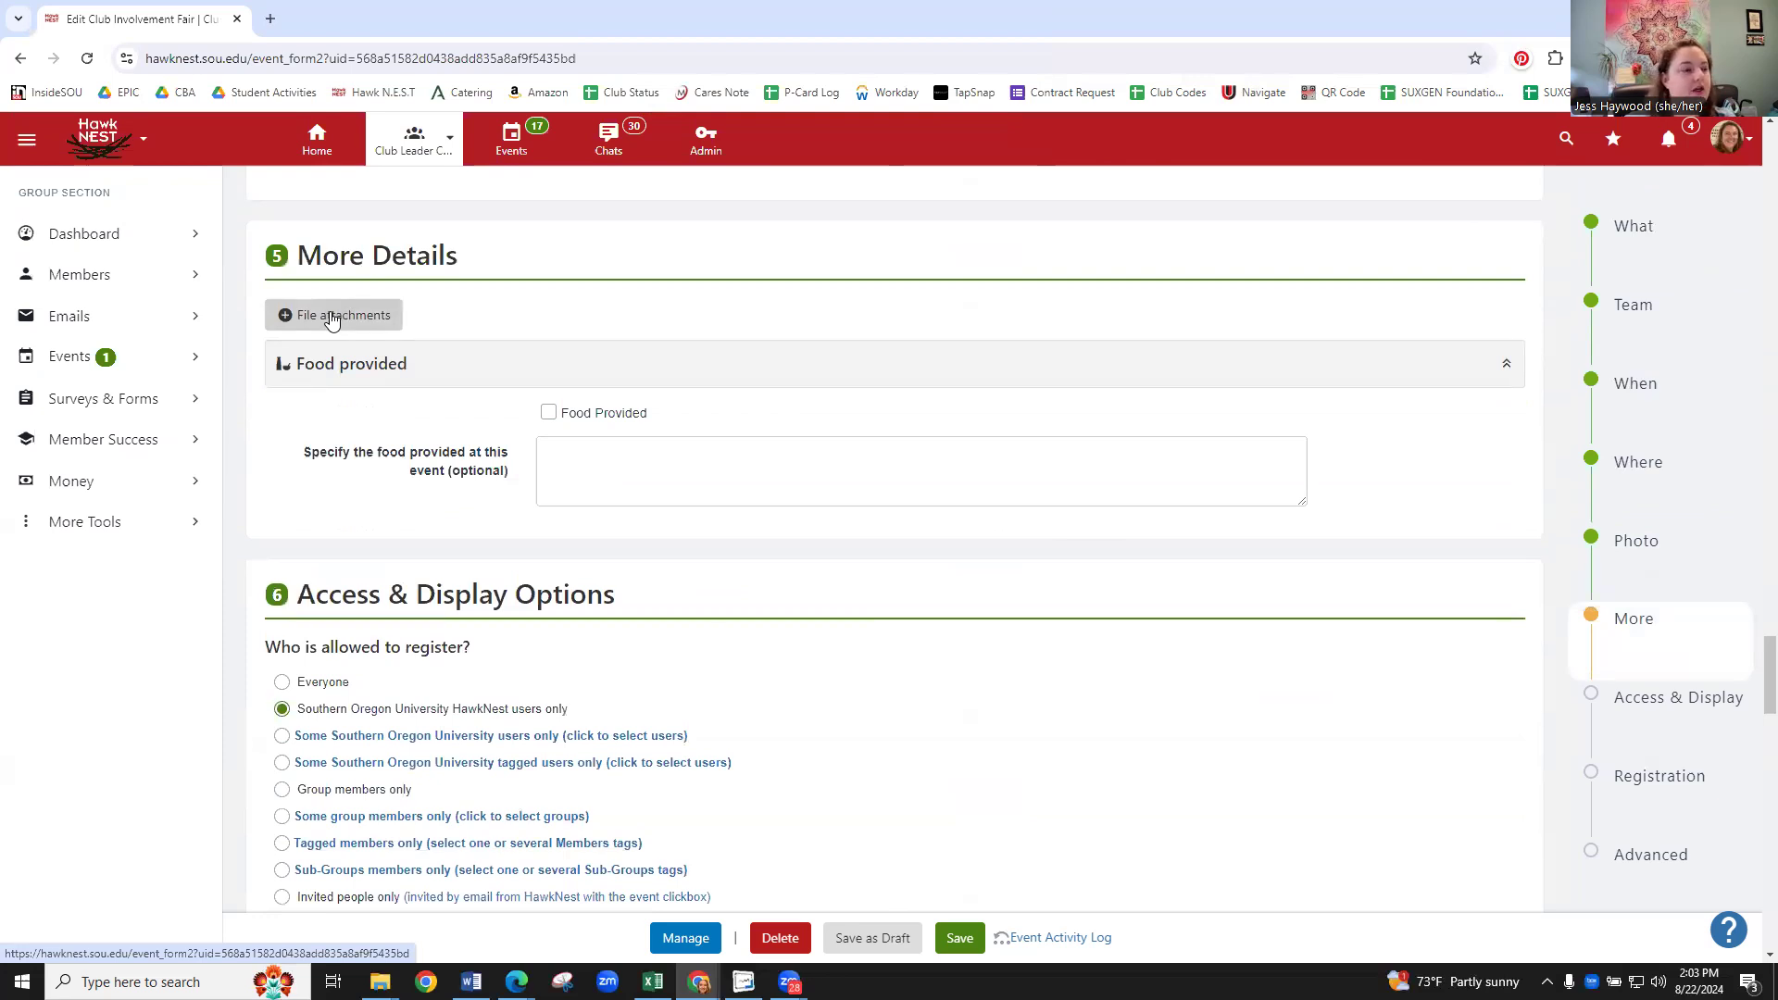
left_click(550, 415)
left_click(576, 456)
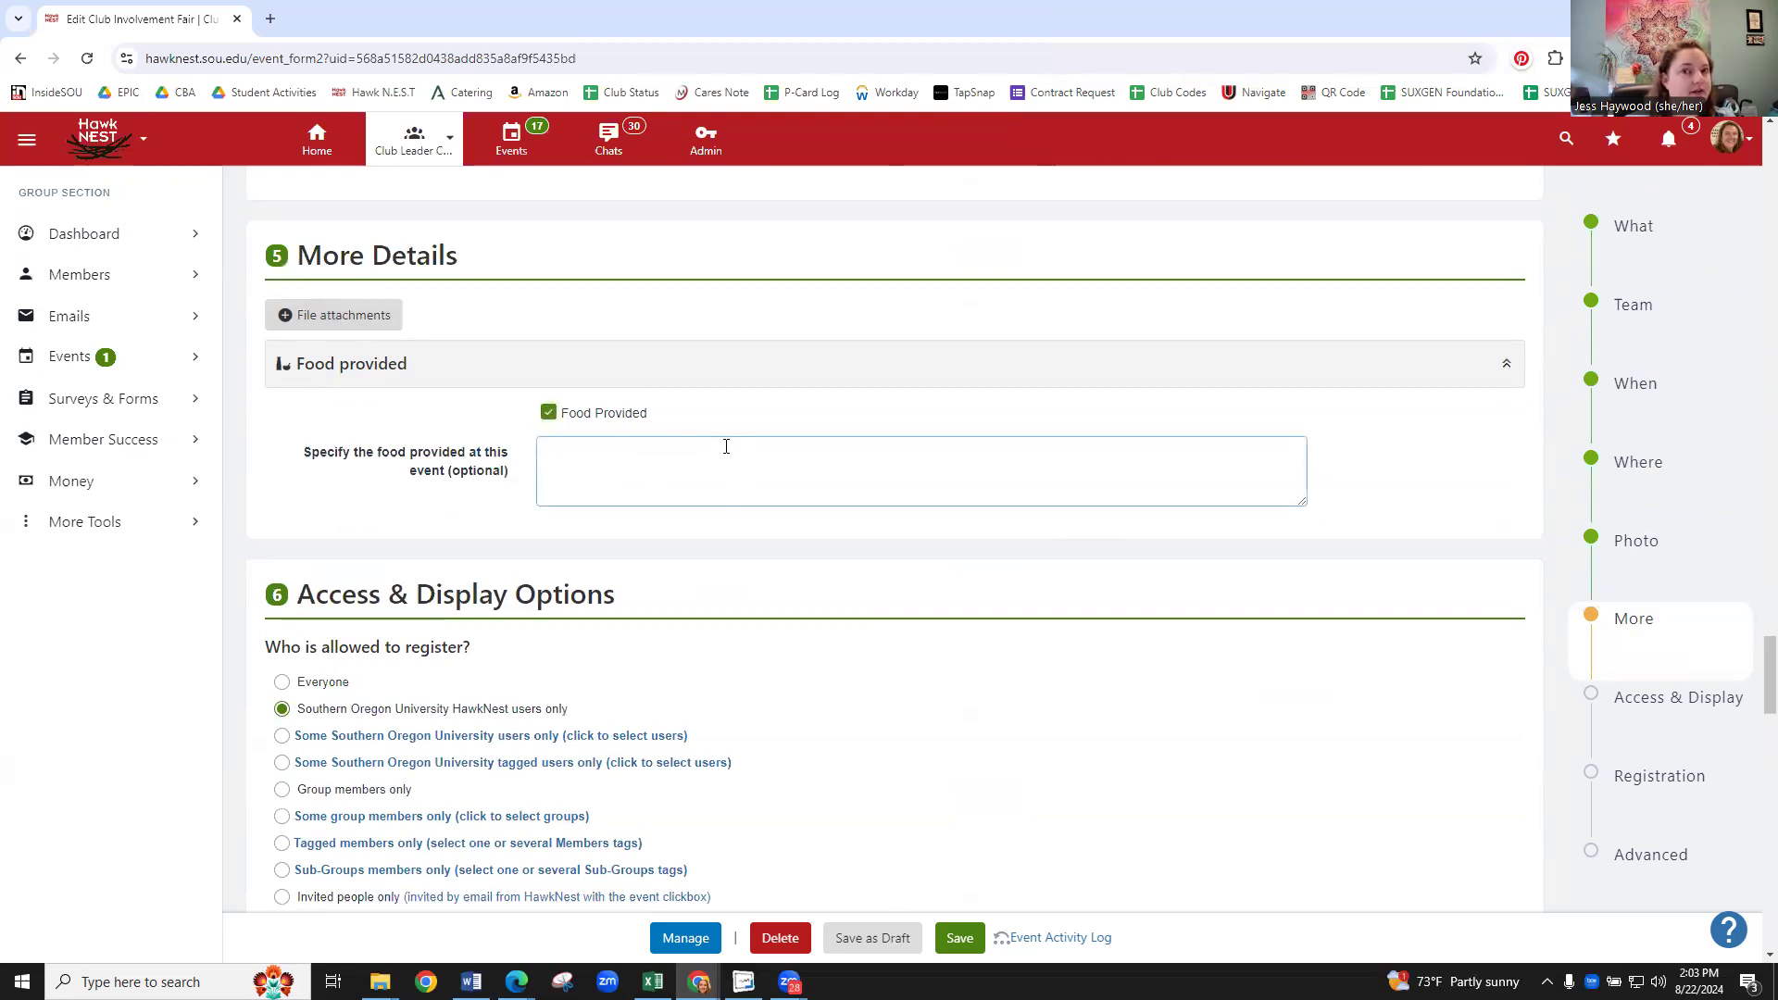
scroll(508, 397, "down", 1)
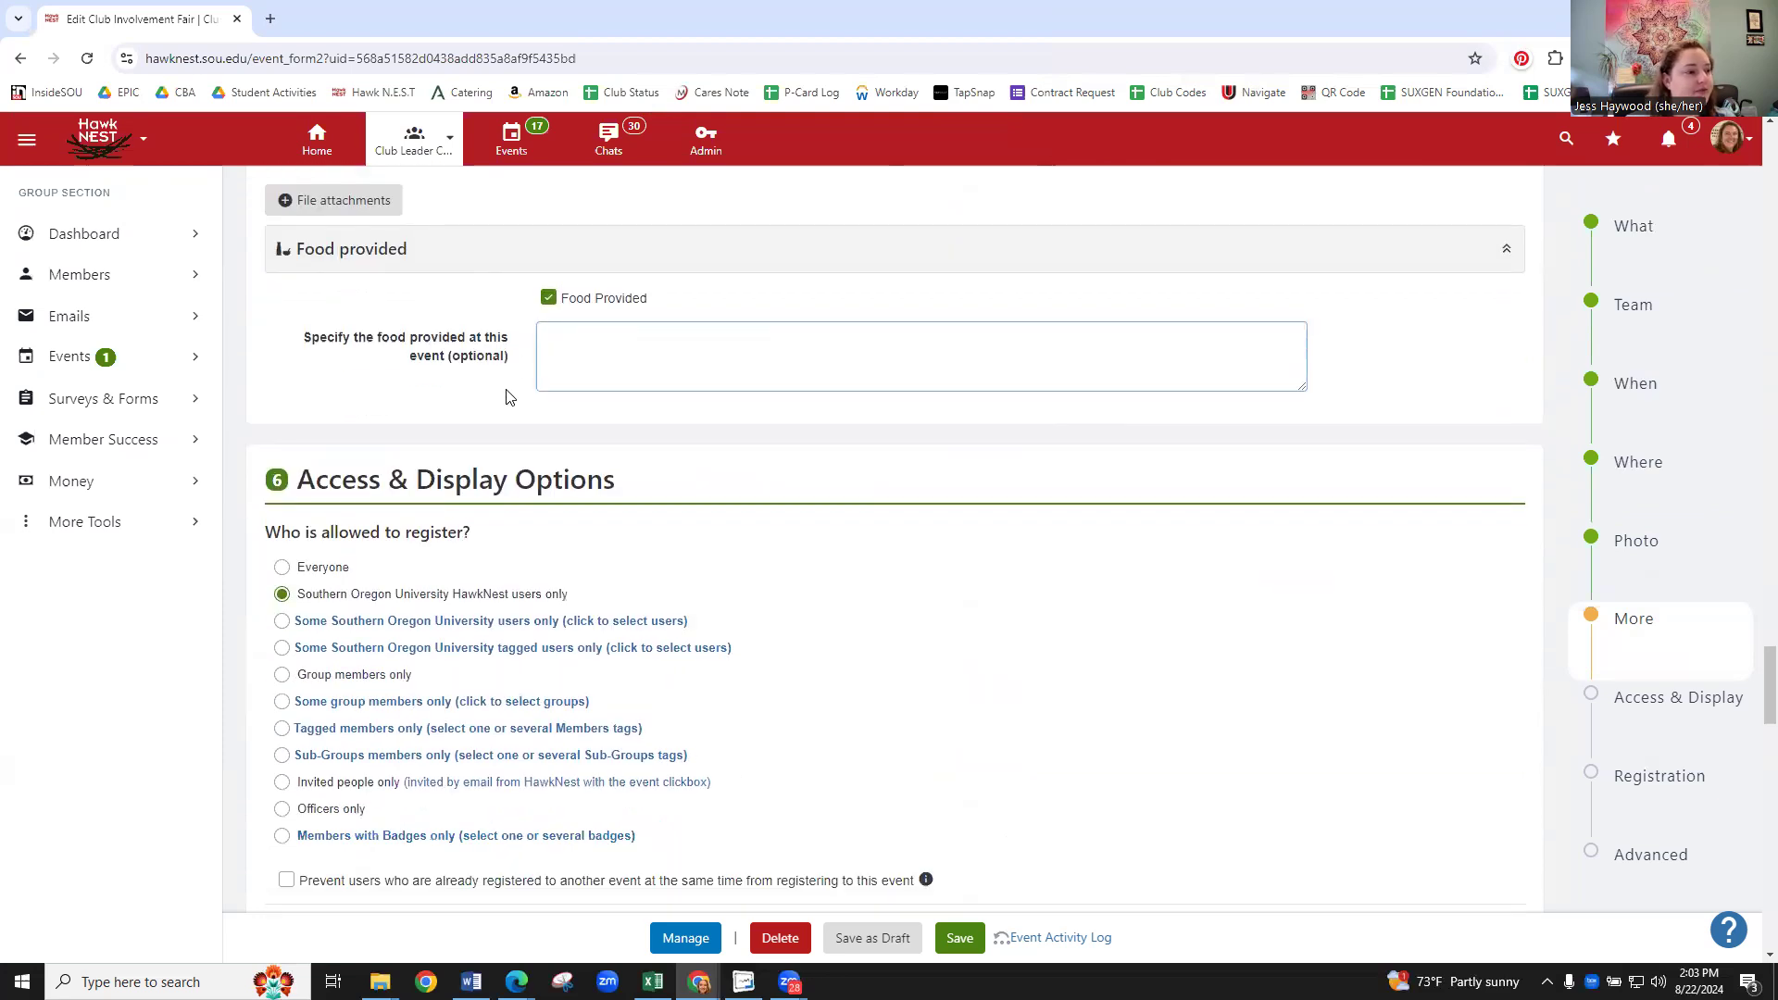
scroll(515, 395, "down", 1)
scroll(510, 371, "down", 1)
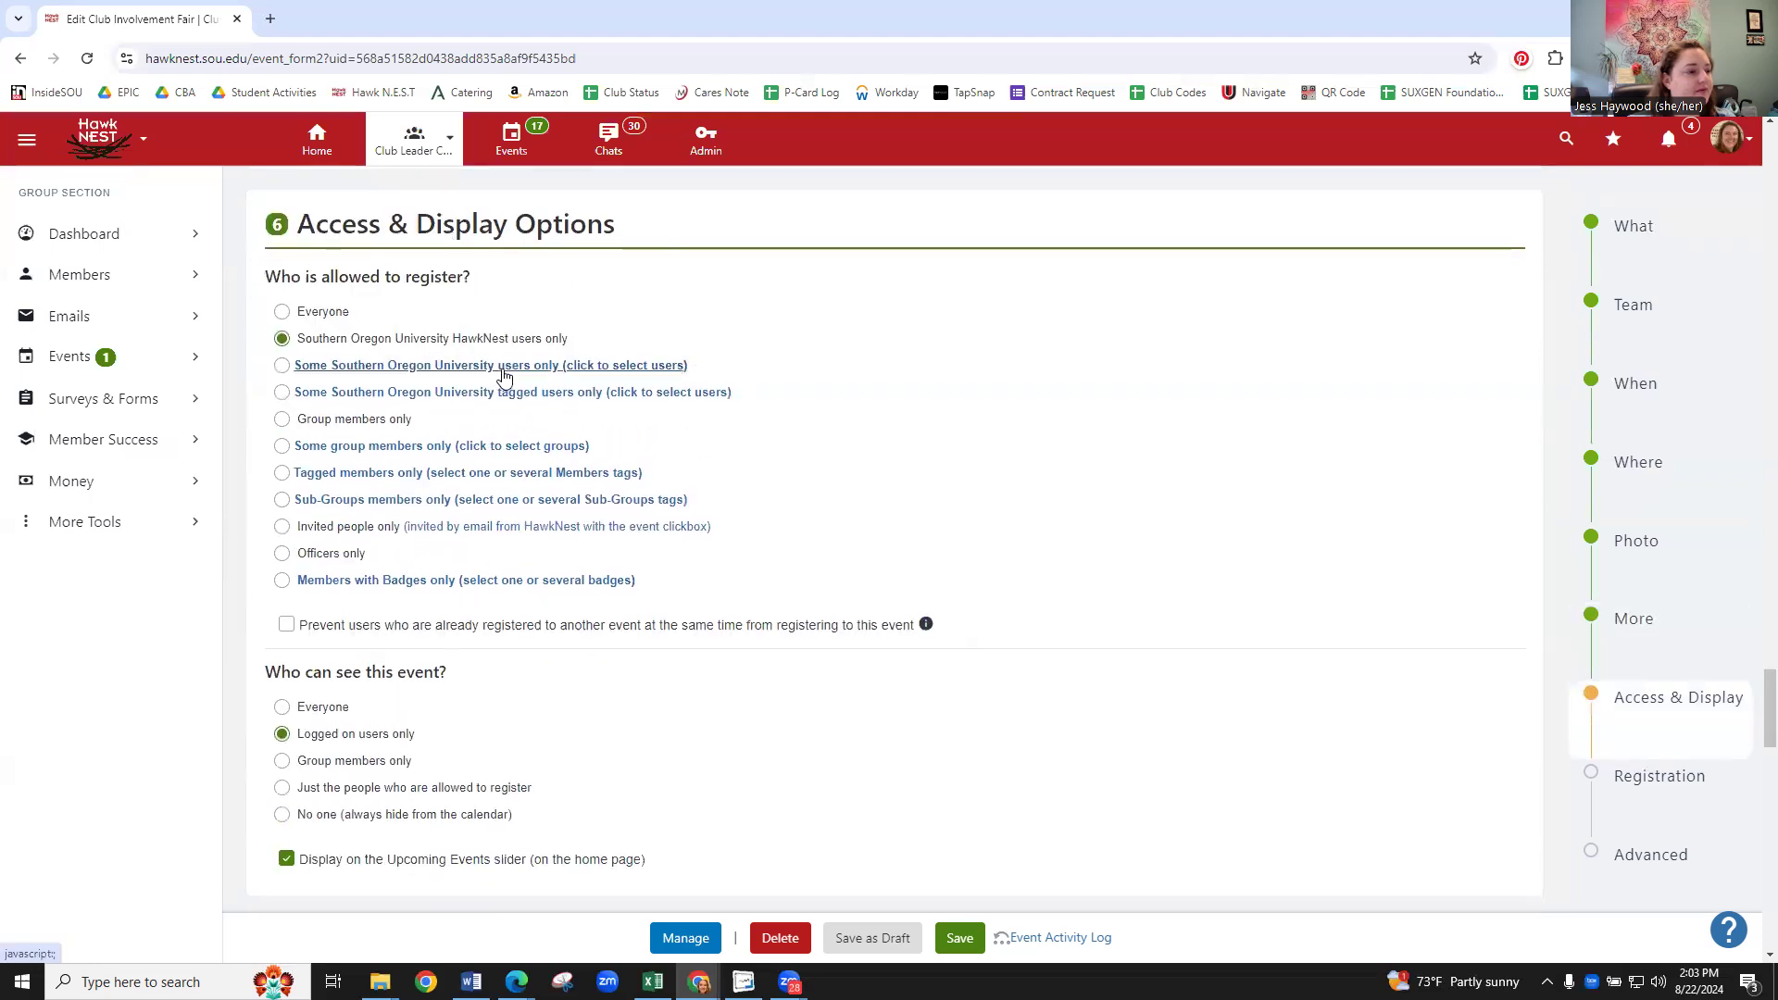
scroll(505, 366, "down", 1)
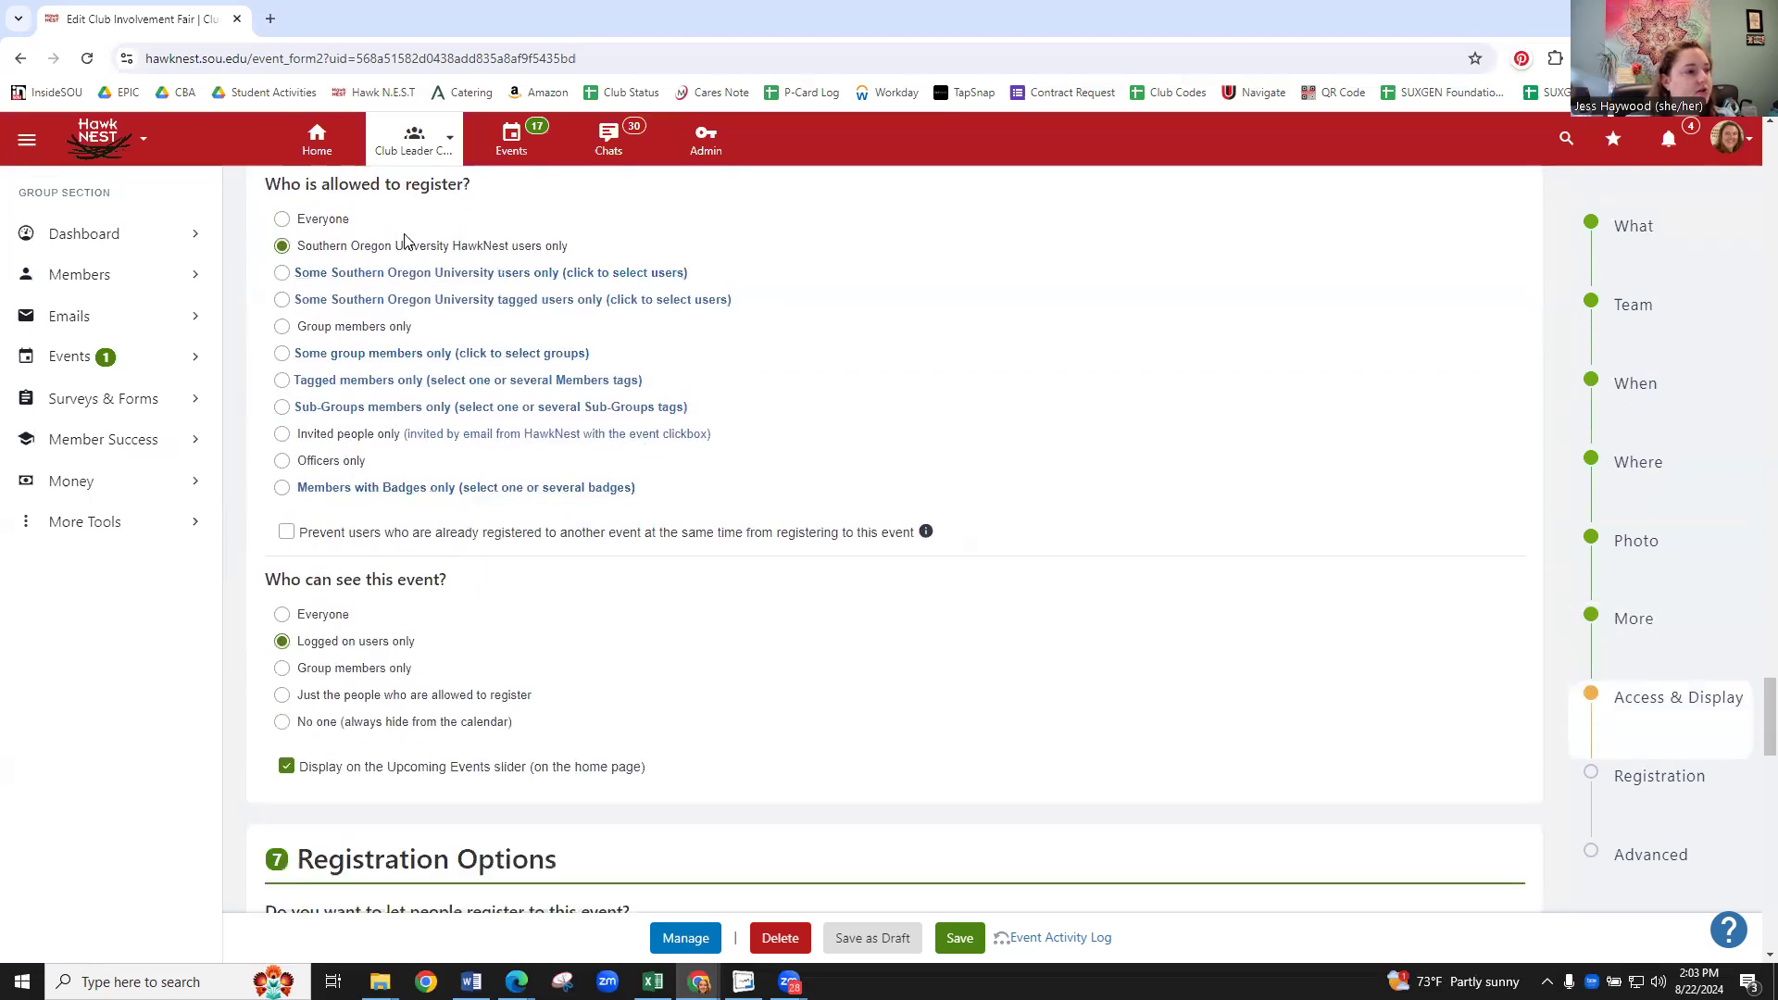
scroll(420, 239, "up", 1)
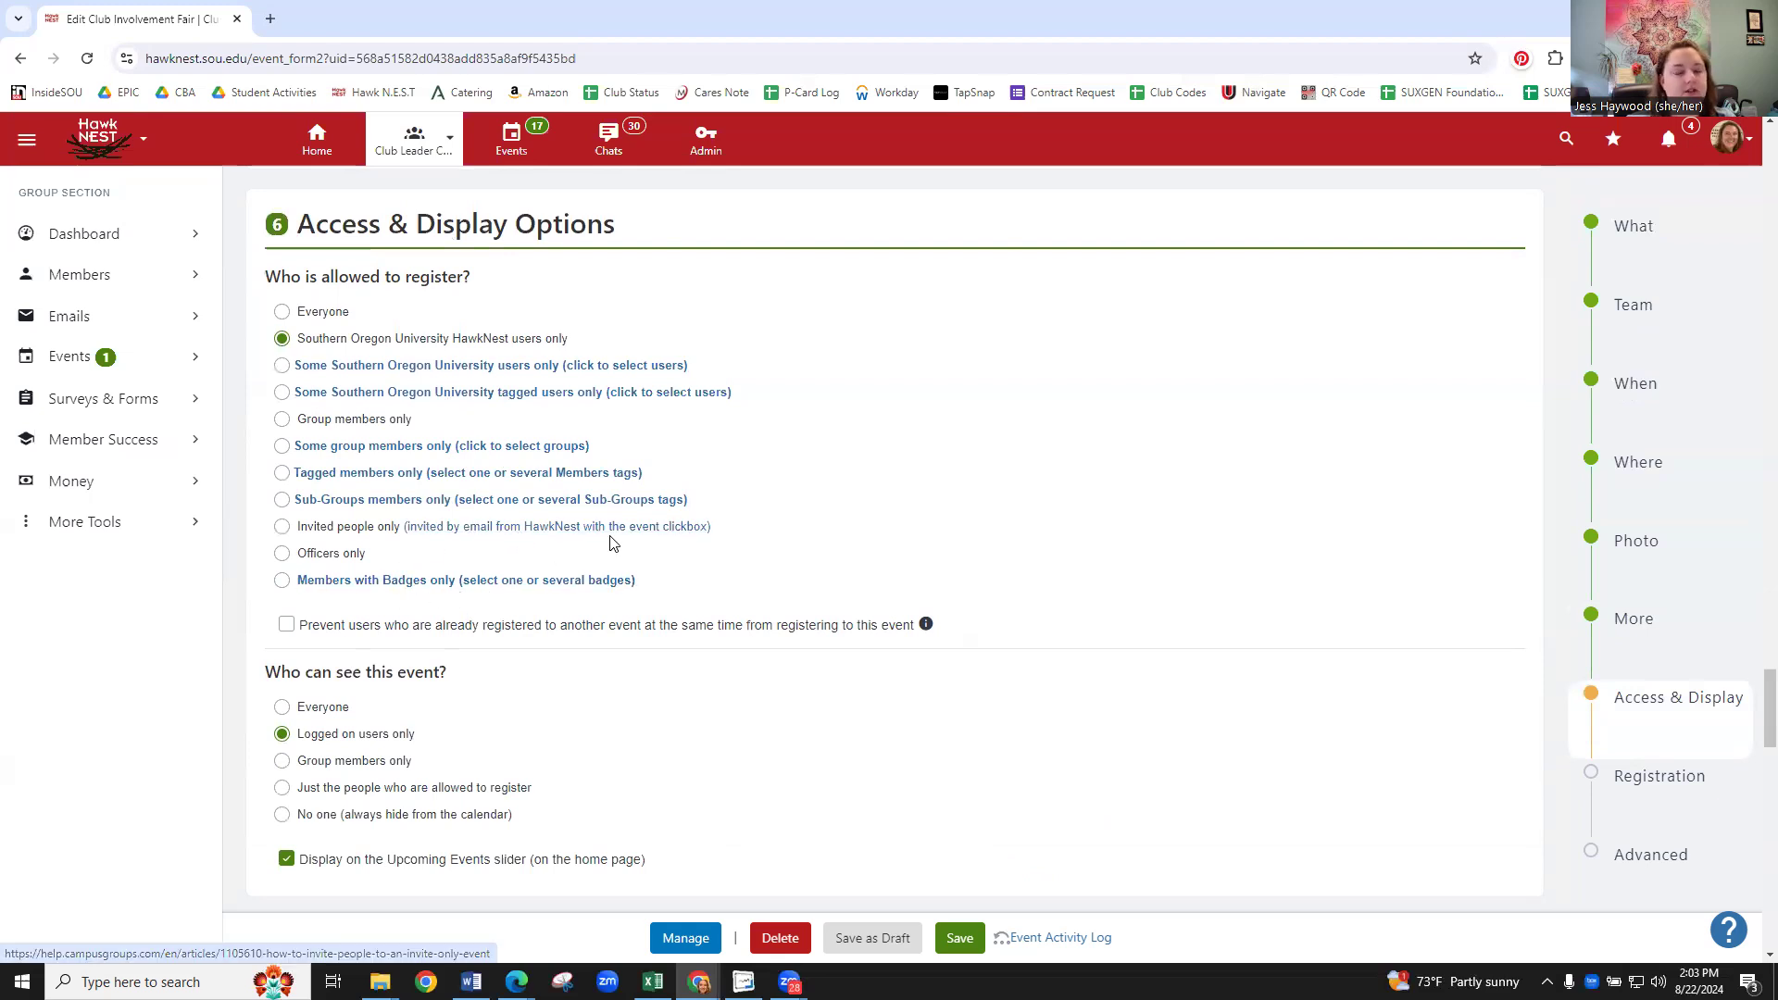
scroll(697, 534, "down", 1)
scroll(696, 535, "down", 7)
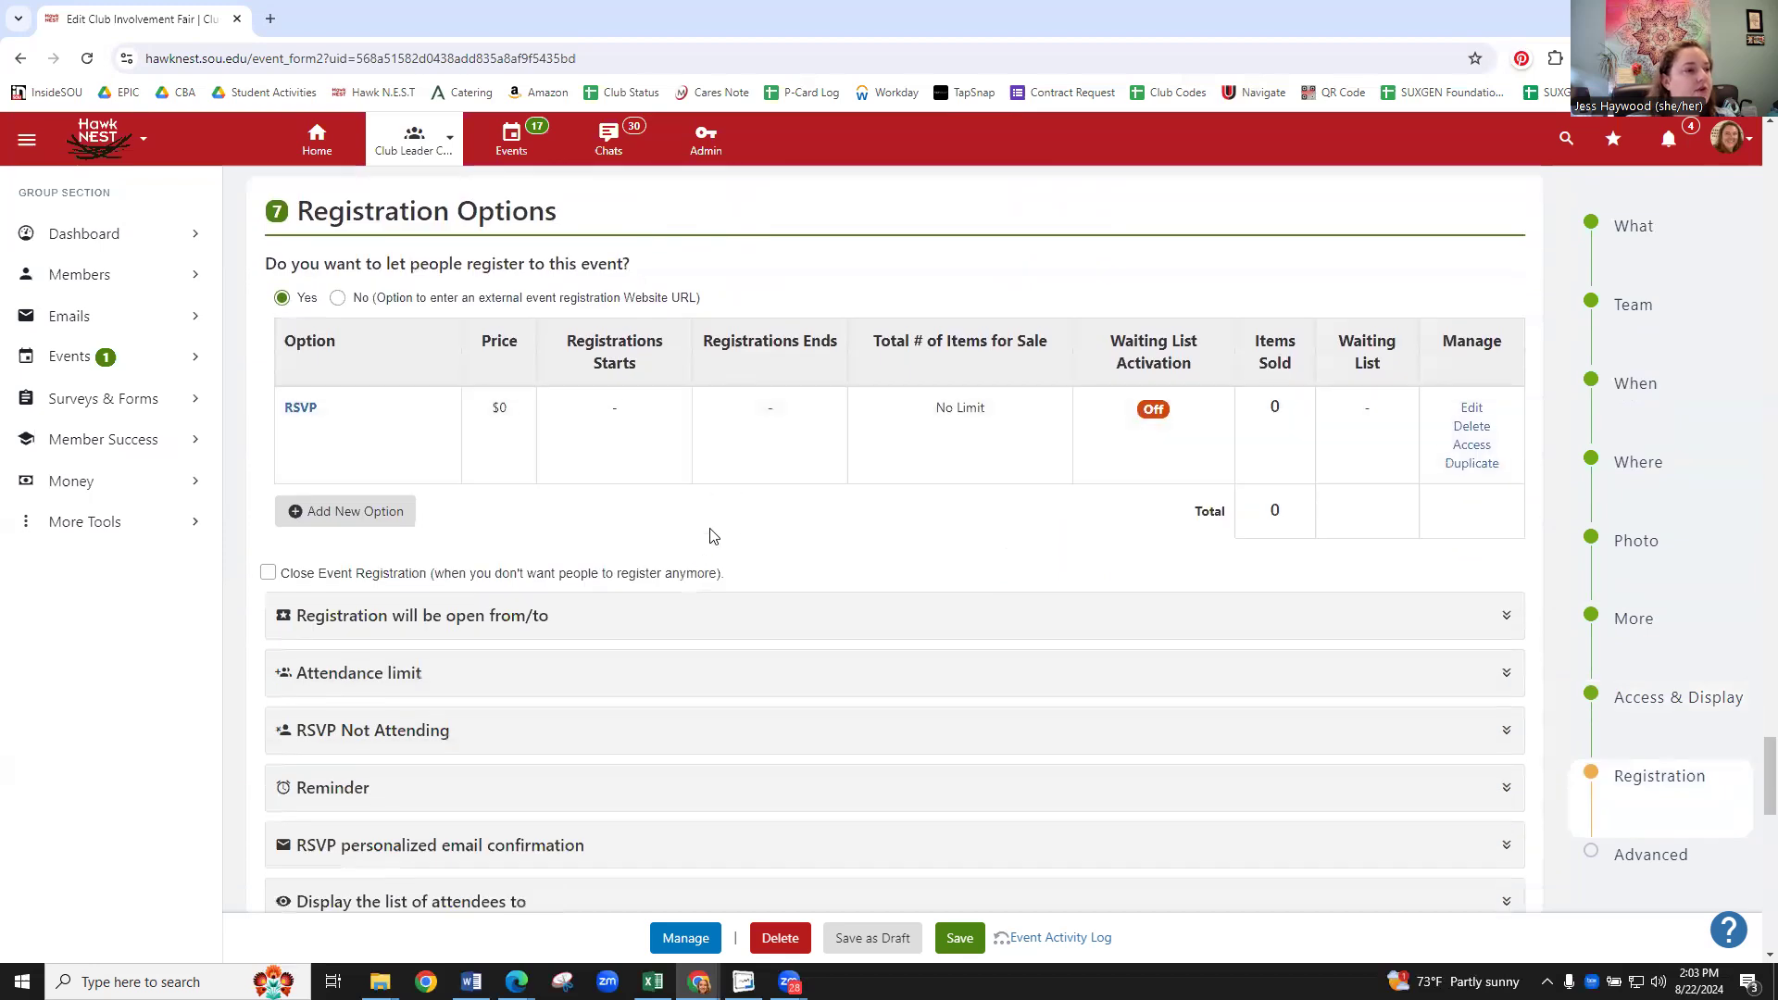
- Set the registration Open Date to 22 Aug 24 and the Close Date to 29 Aug 24
scroll(368, 397, "down", 1)
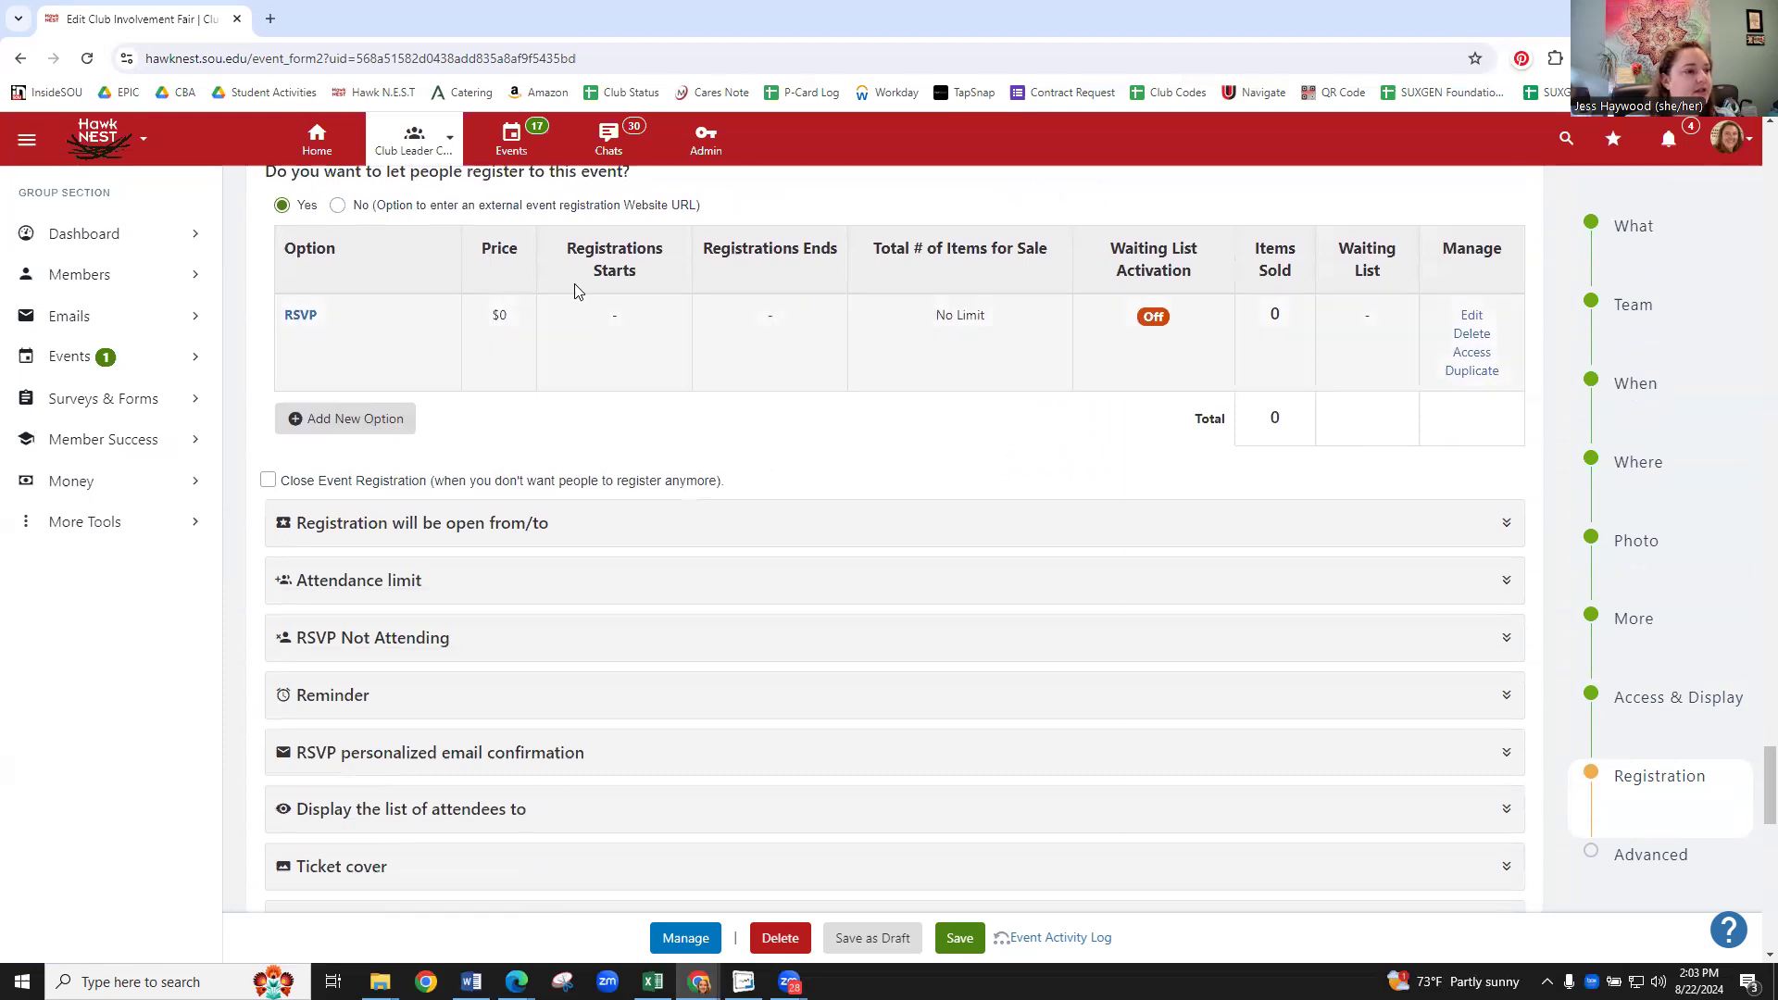
scroll(428, 246, "up", 1)
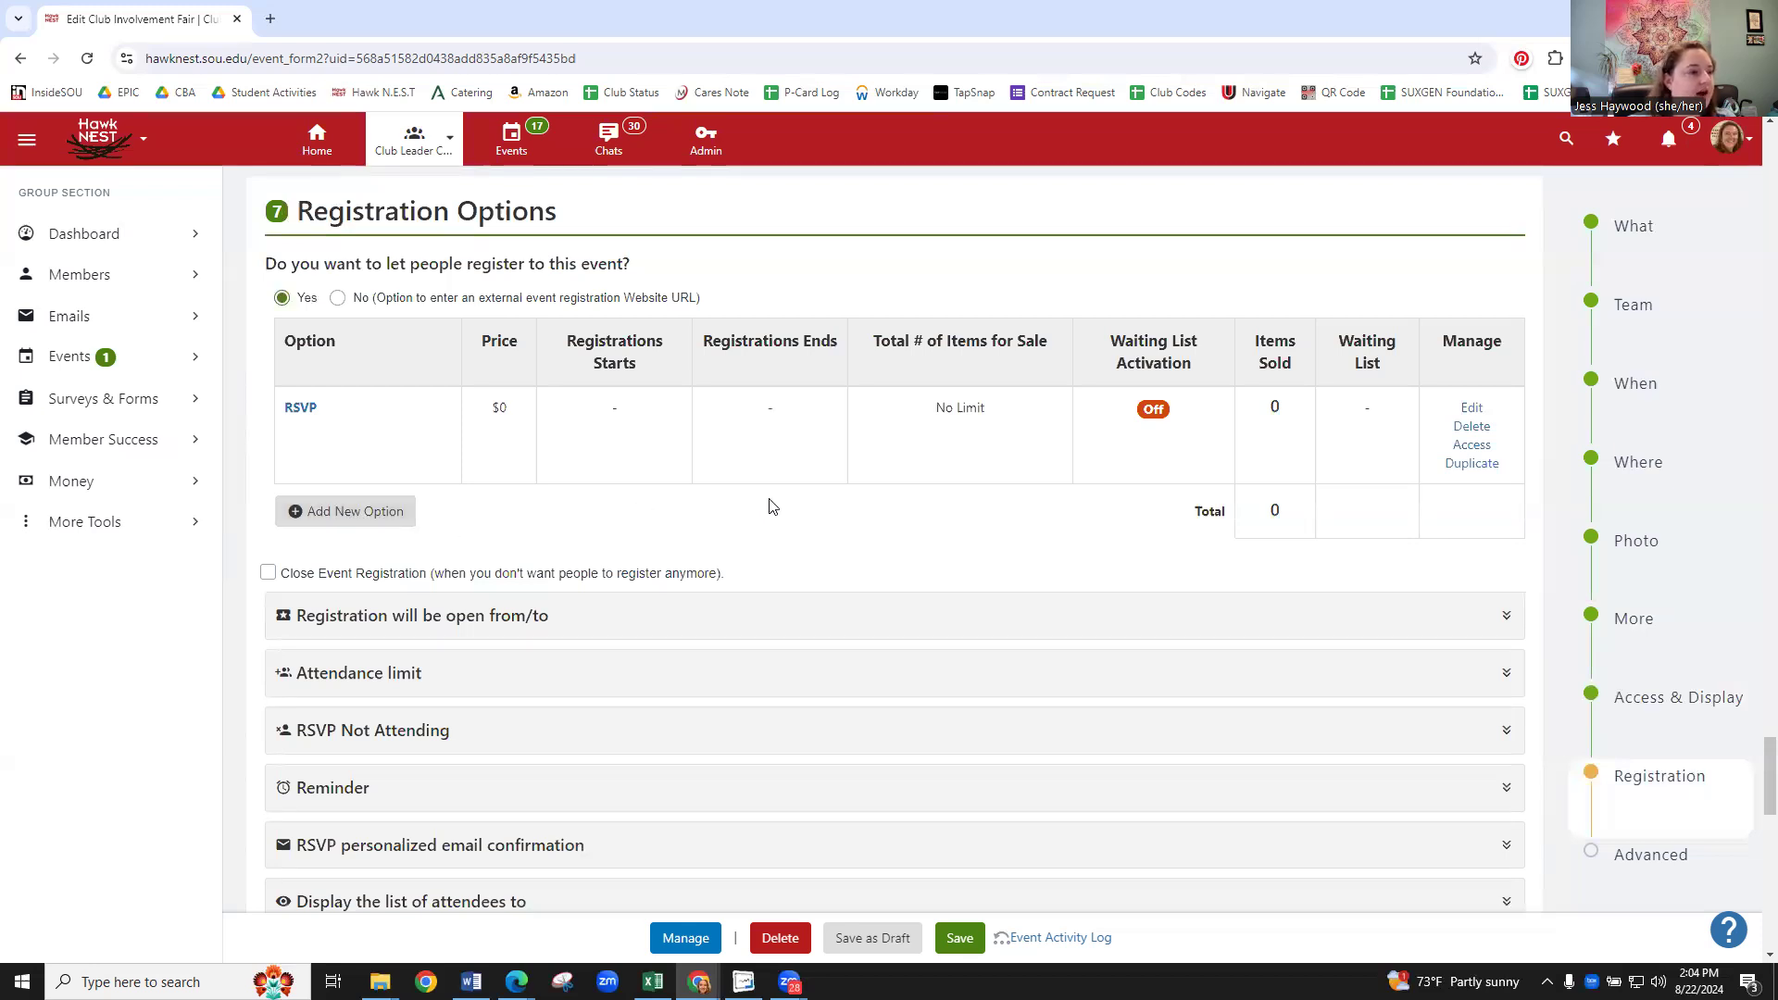
scroll(792, 486, "down", 1)
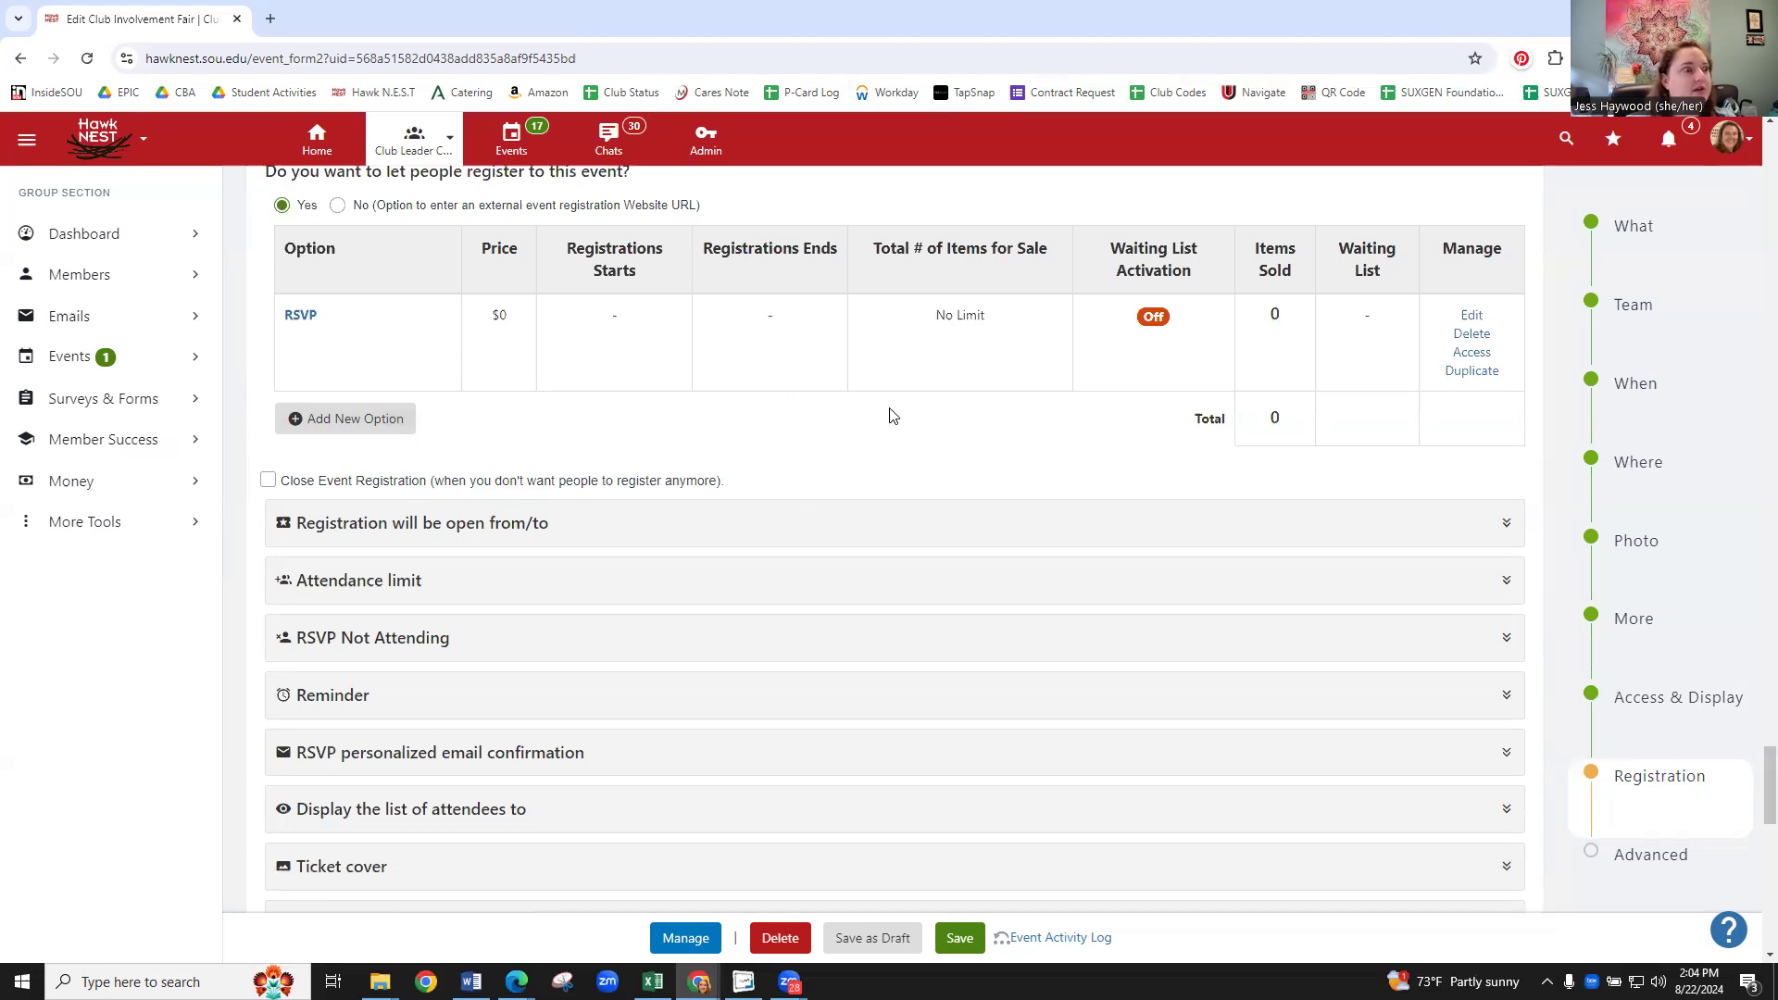
scroll(880, 394, "down", 1)
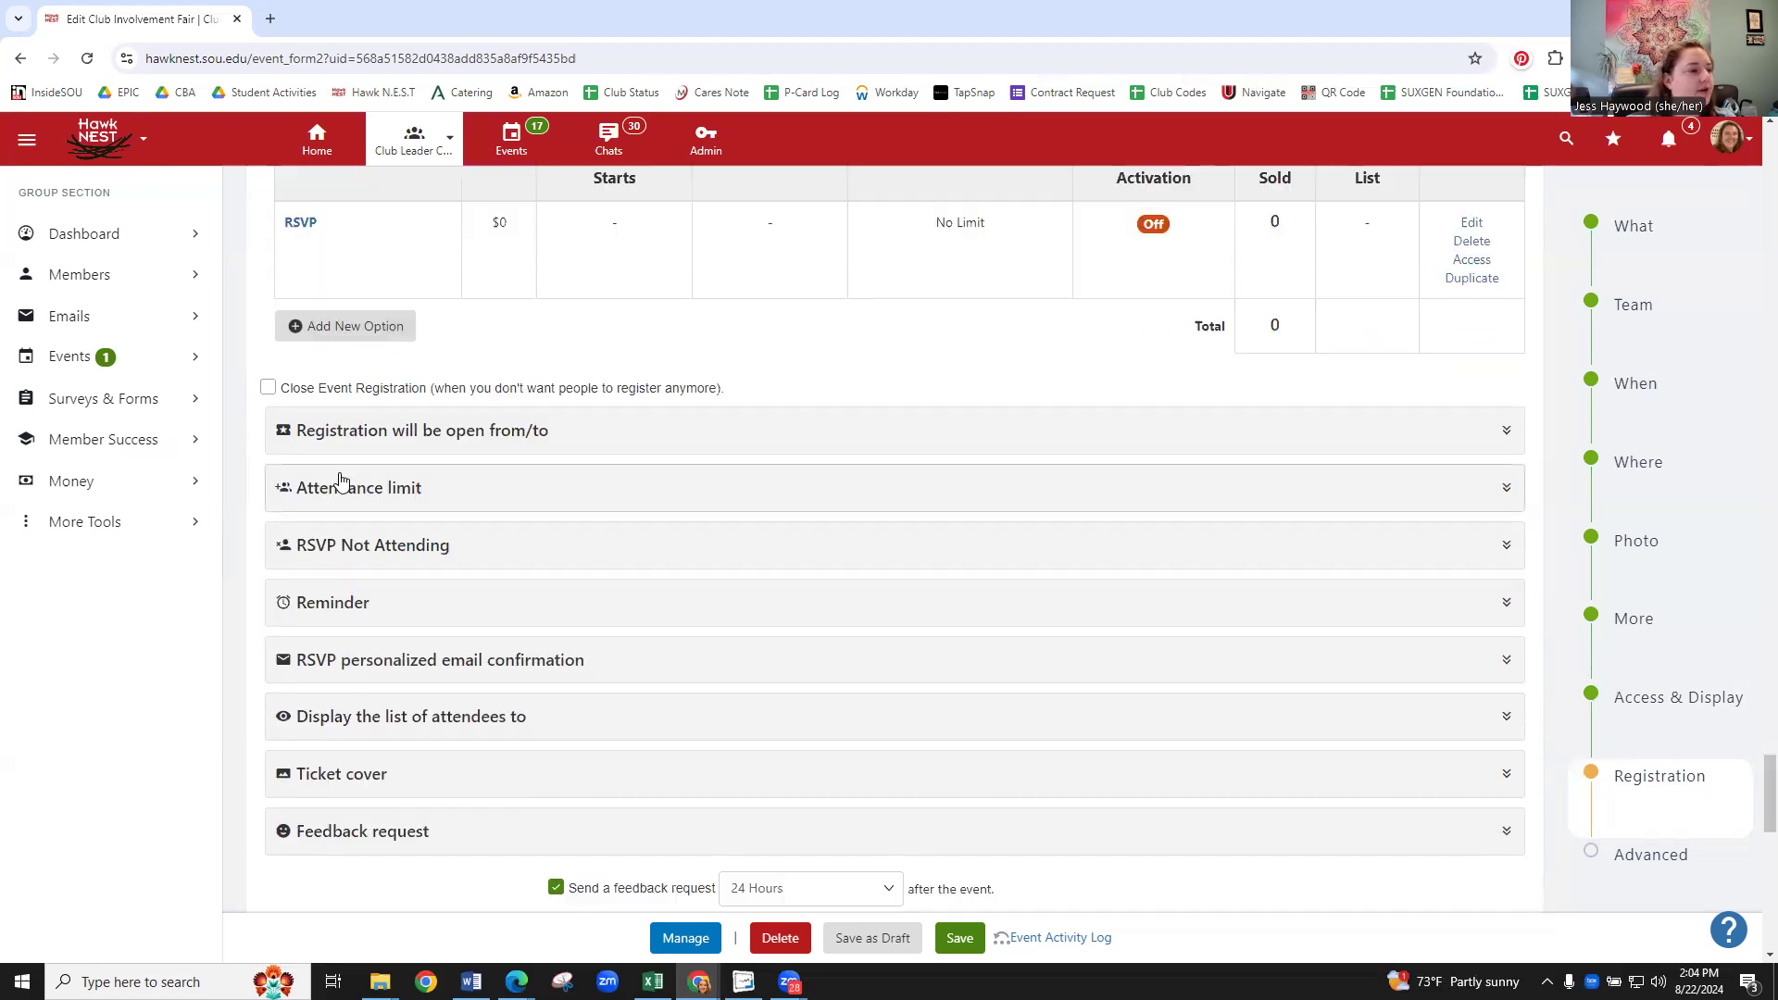
left_click(419, 451)
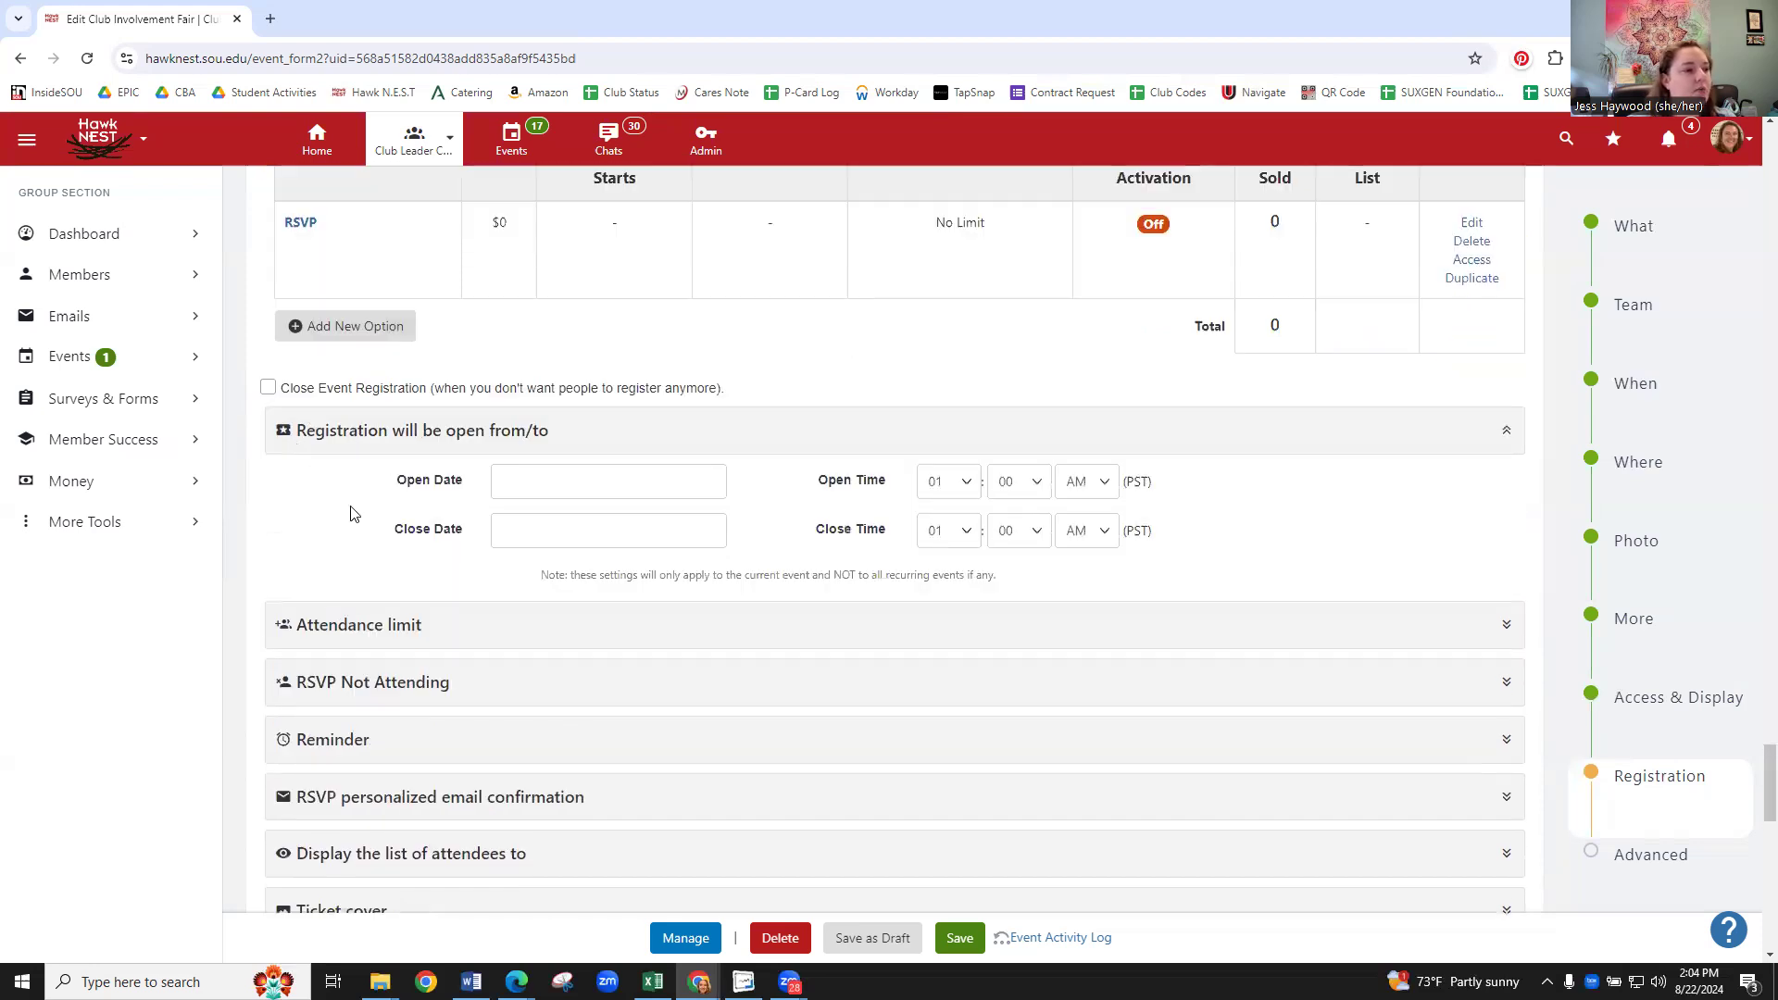
scroll(361, 432, "down", 1)
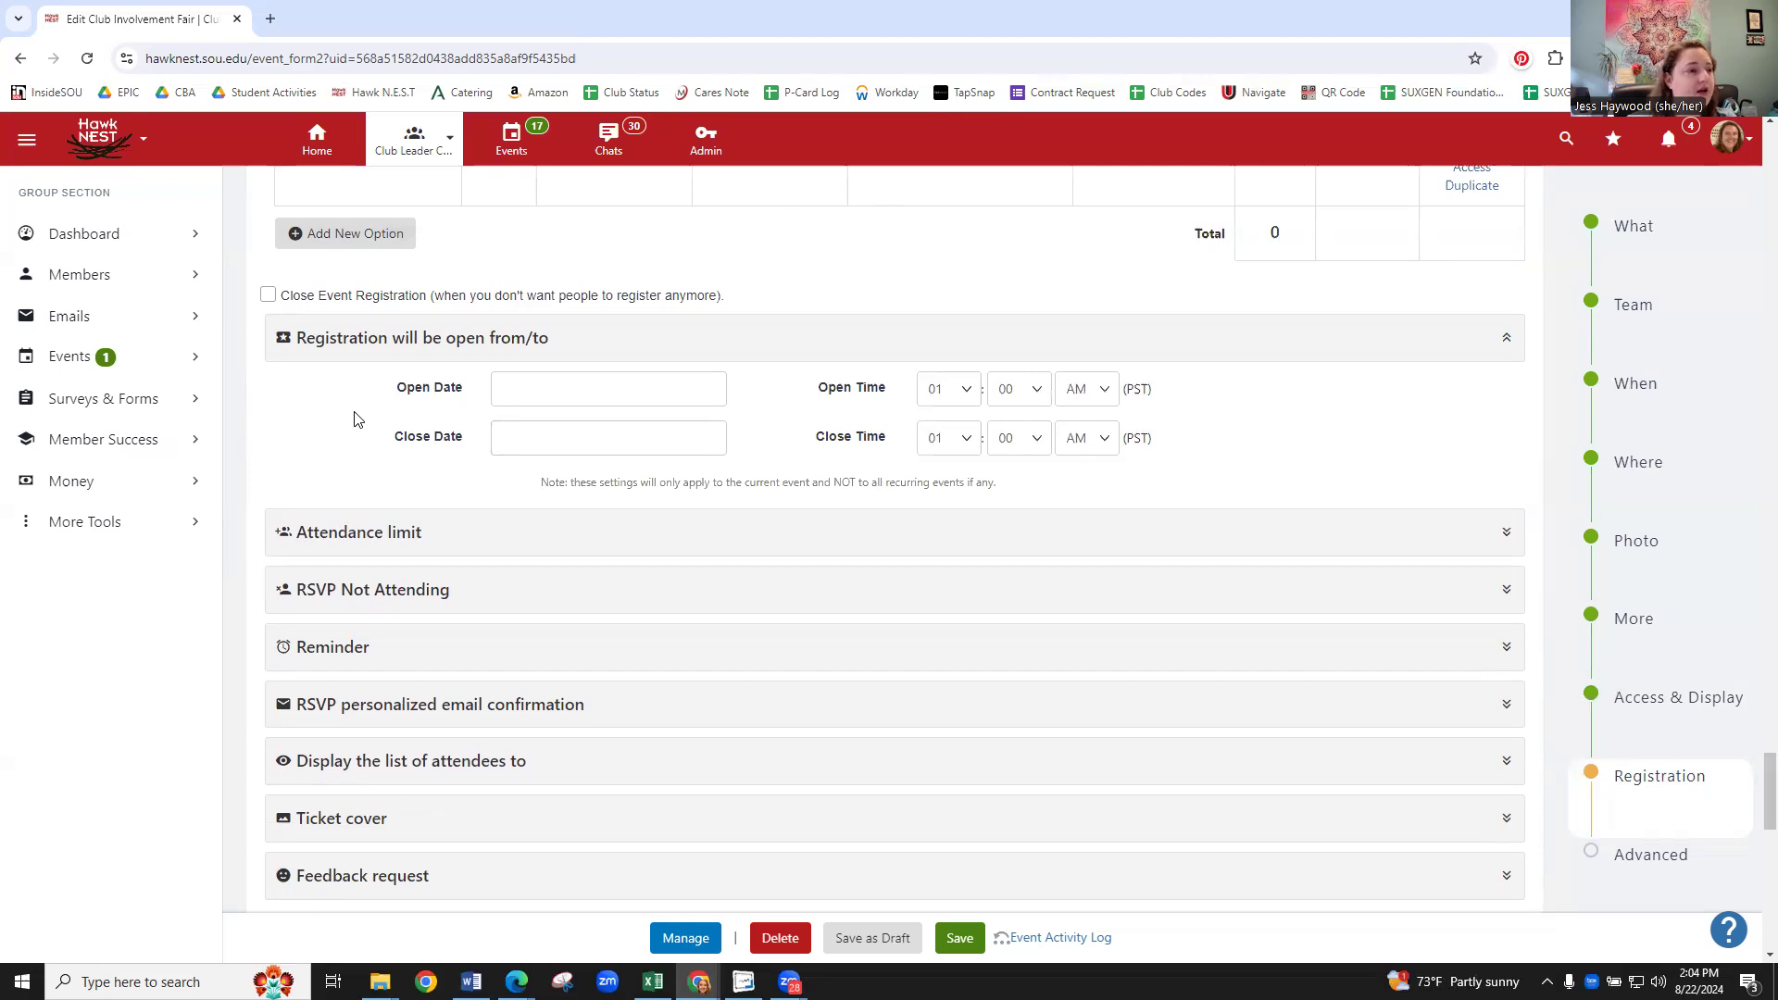
left_click(511, 404)
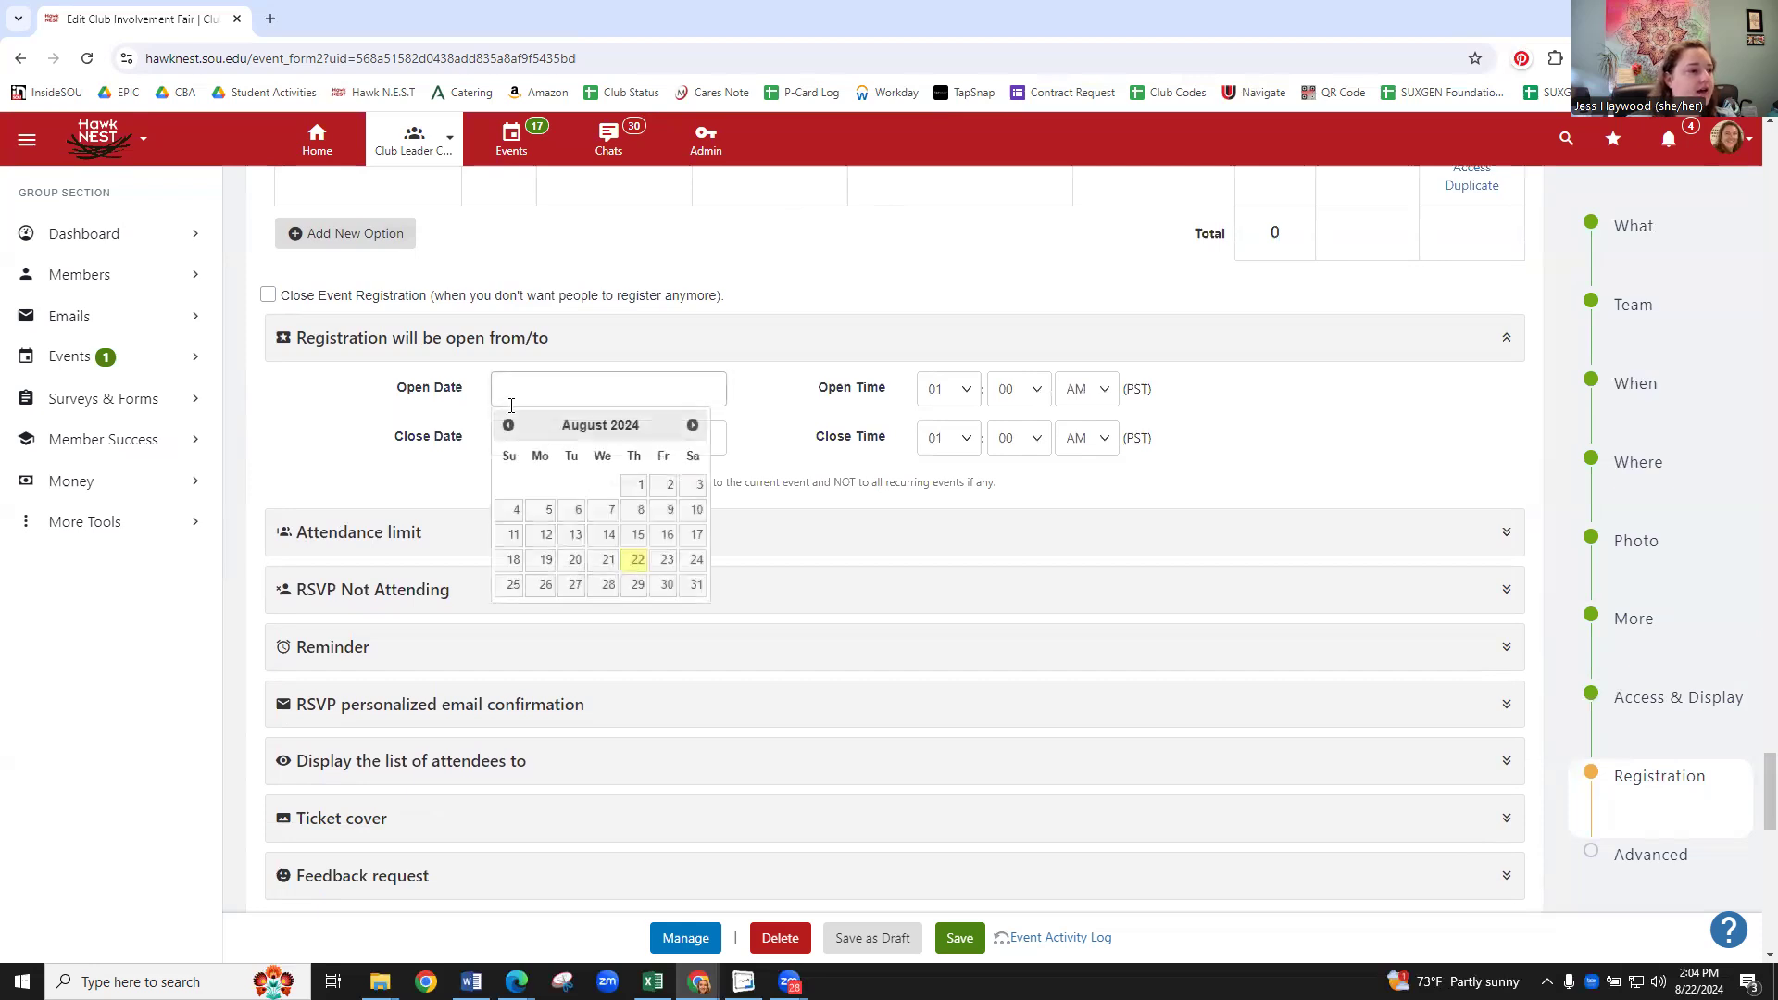
left_click(638, 559)
left_click(607, 443)
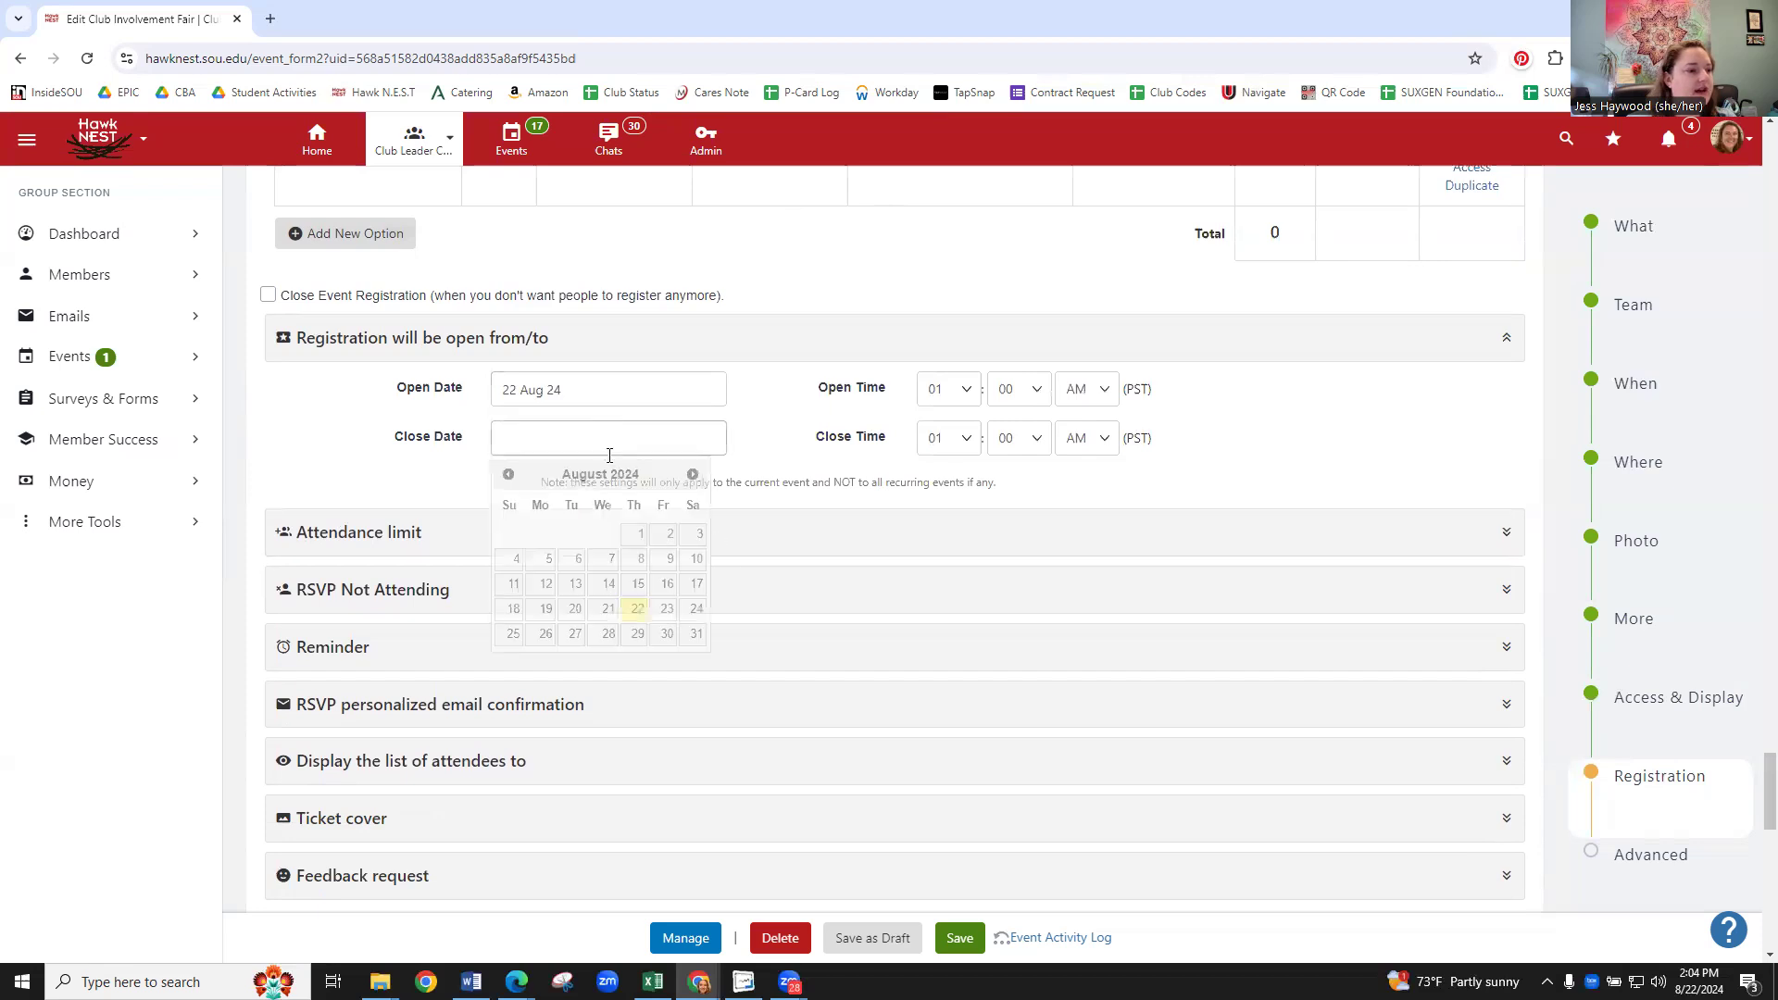
left_click(638, 633)
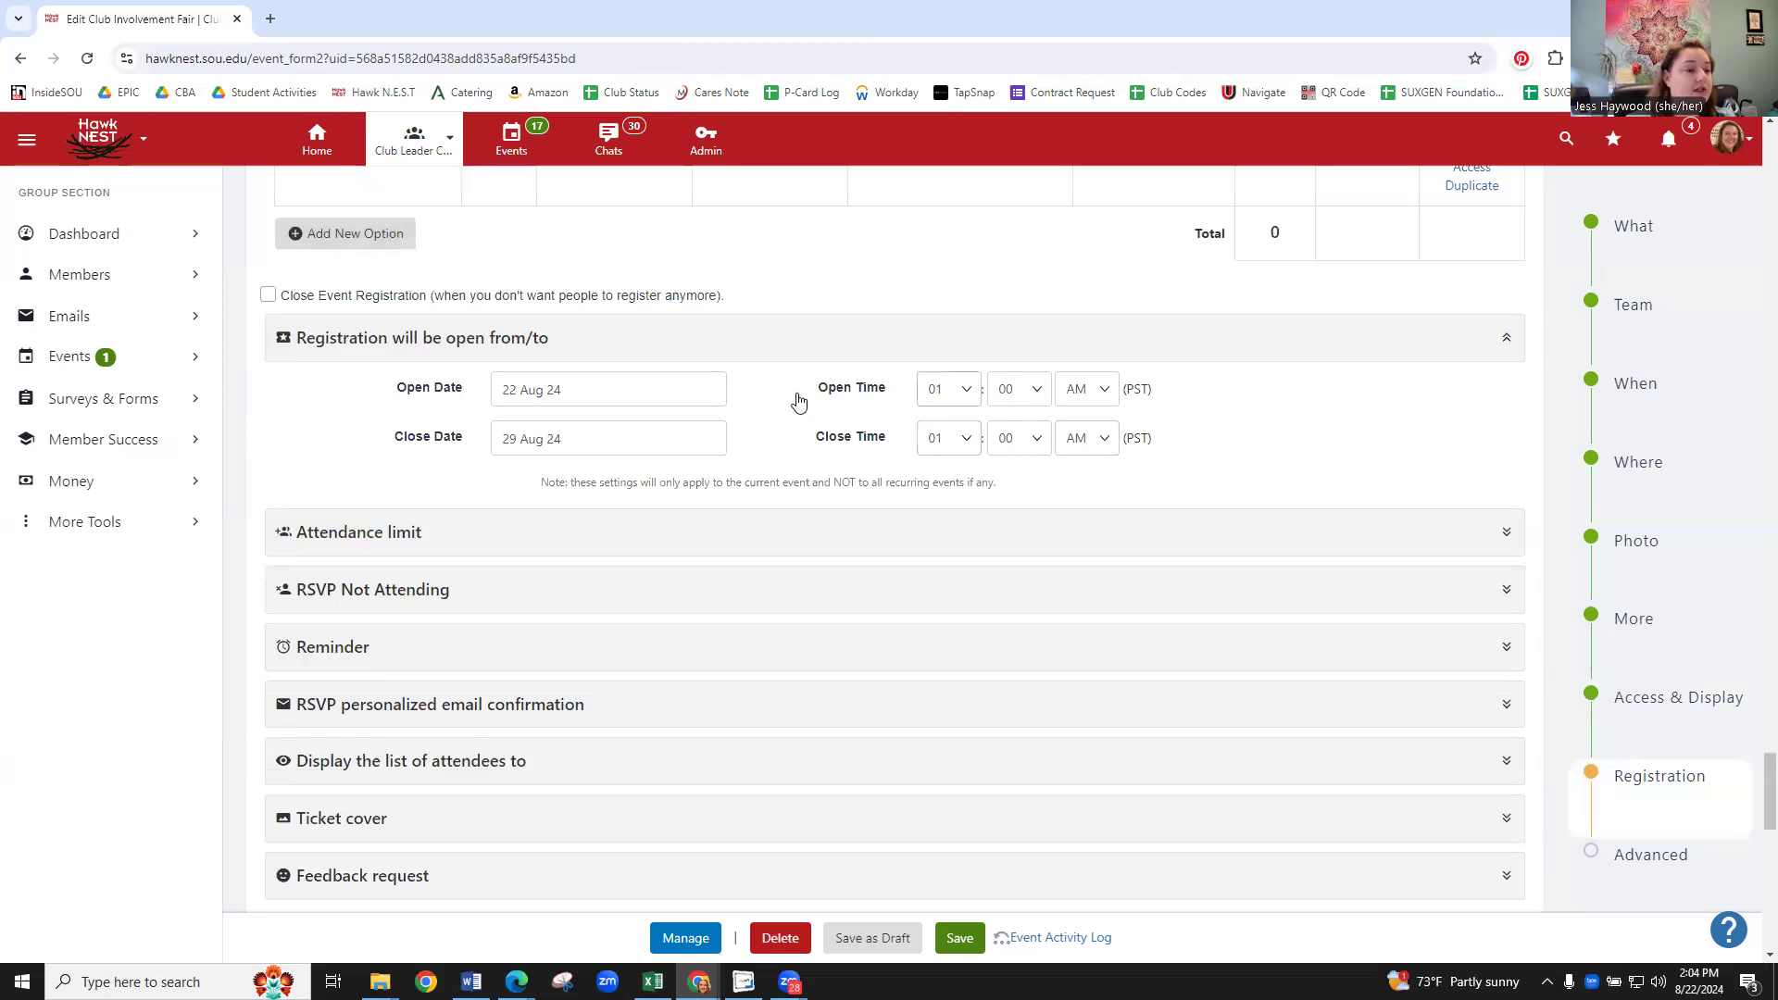
- Expand the Attendance limit, RSVP Not Attending and Reminder sections under Registration Options
scroll(417, 377, "down", 1)
scroll(333, 357, "down", 1)
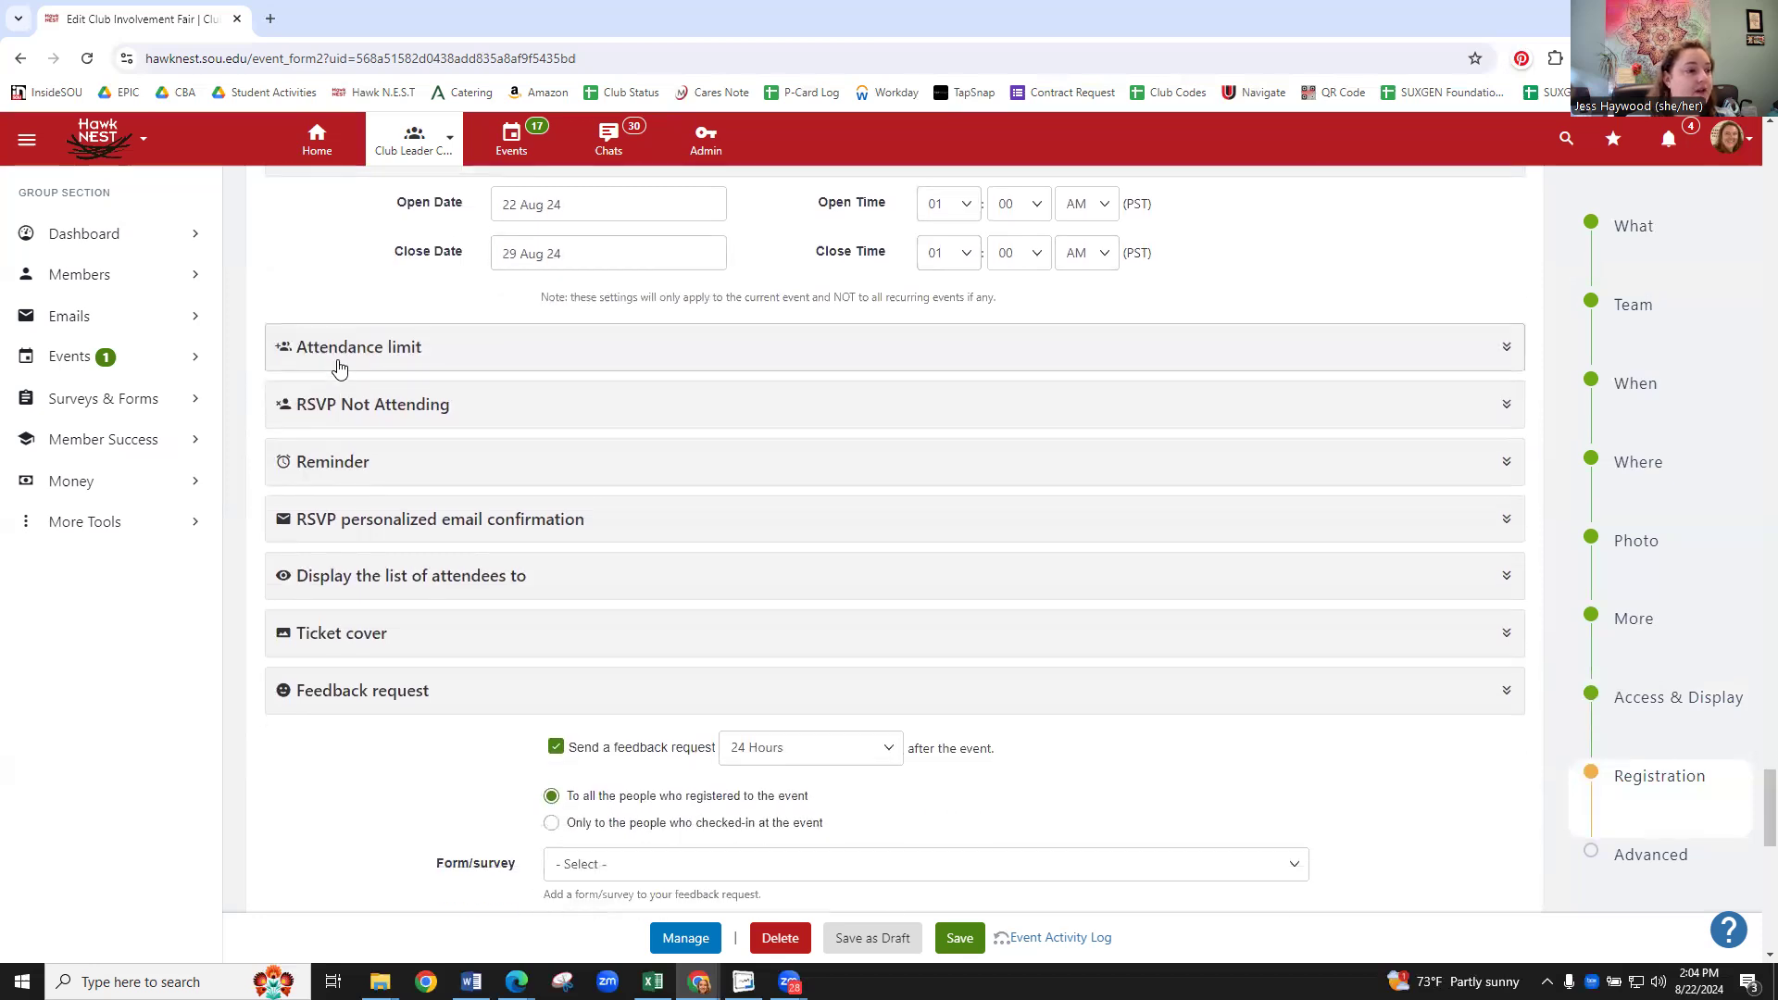
left_click(339, 358)
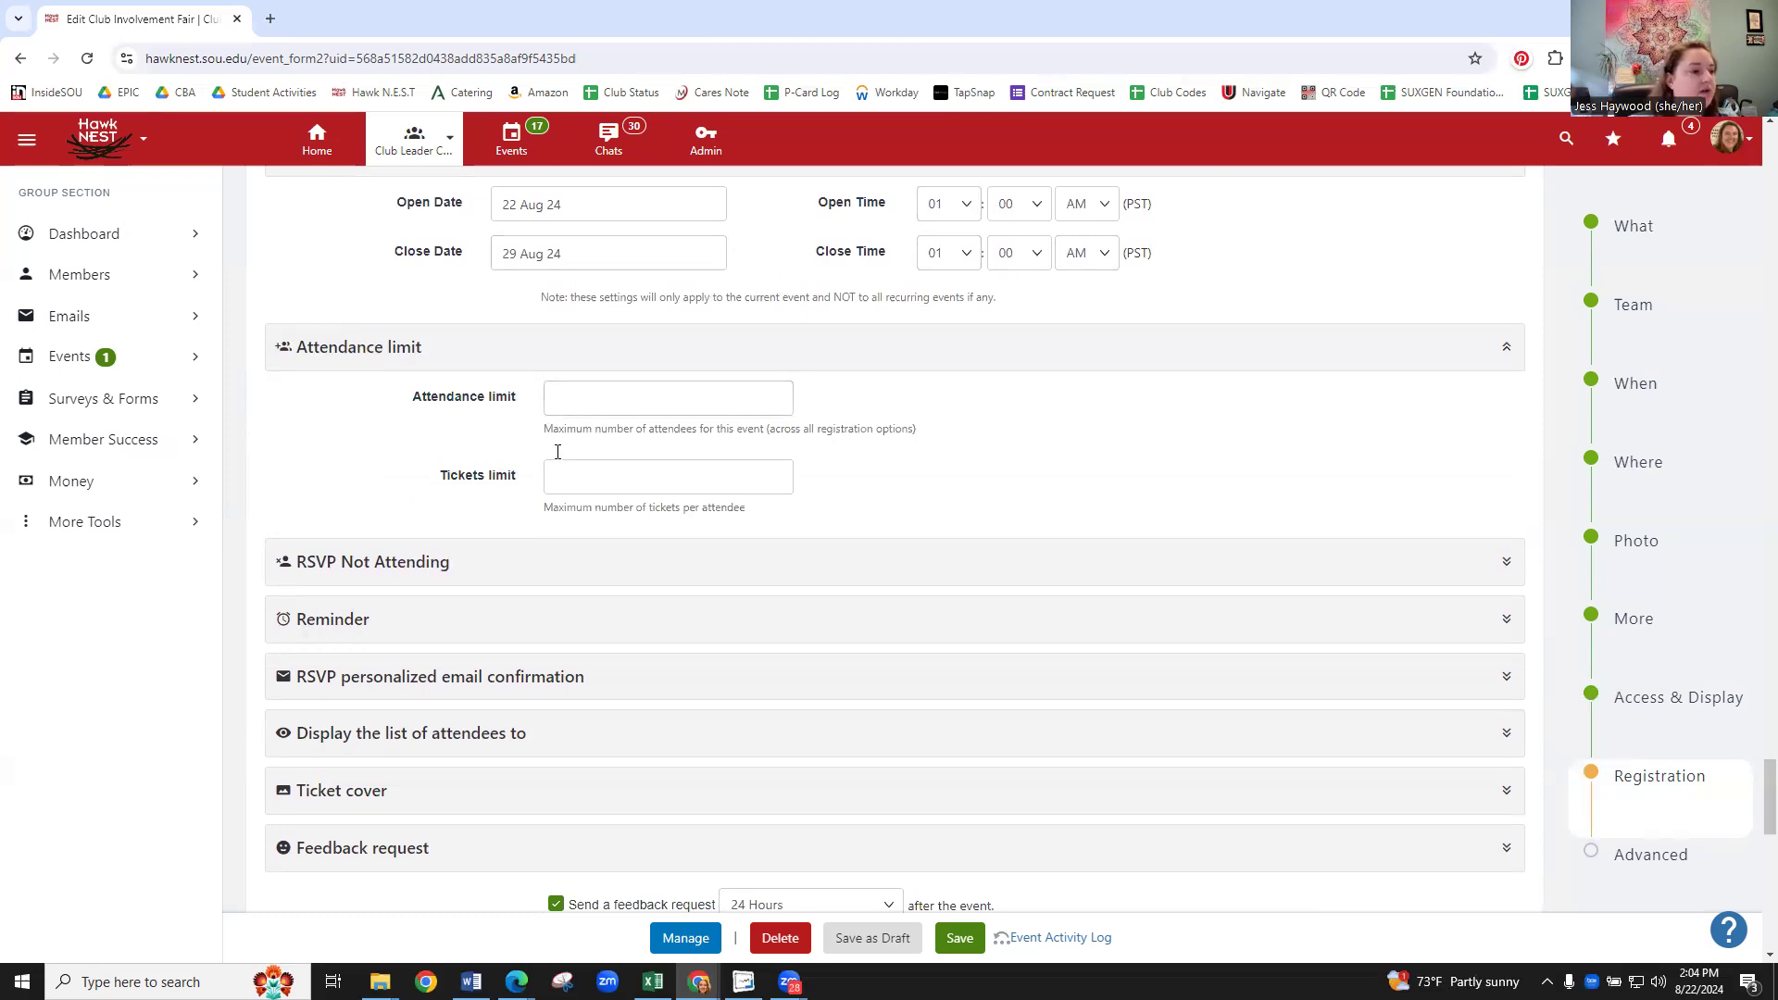
scroll(361, 463, "down", 1)
left_click(364, 465)
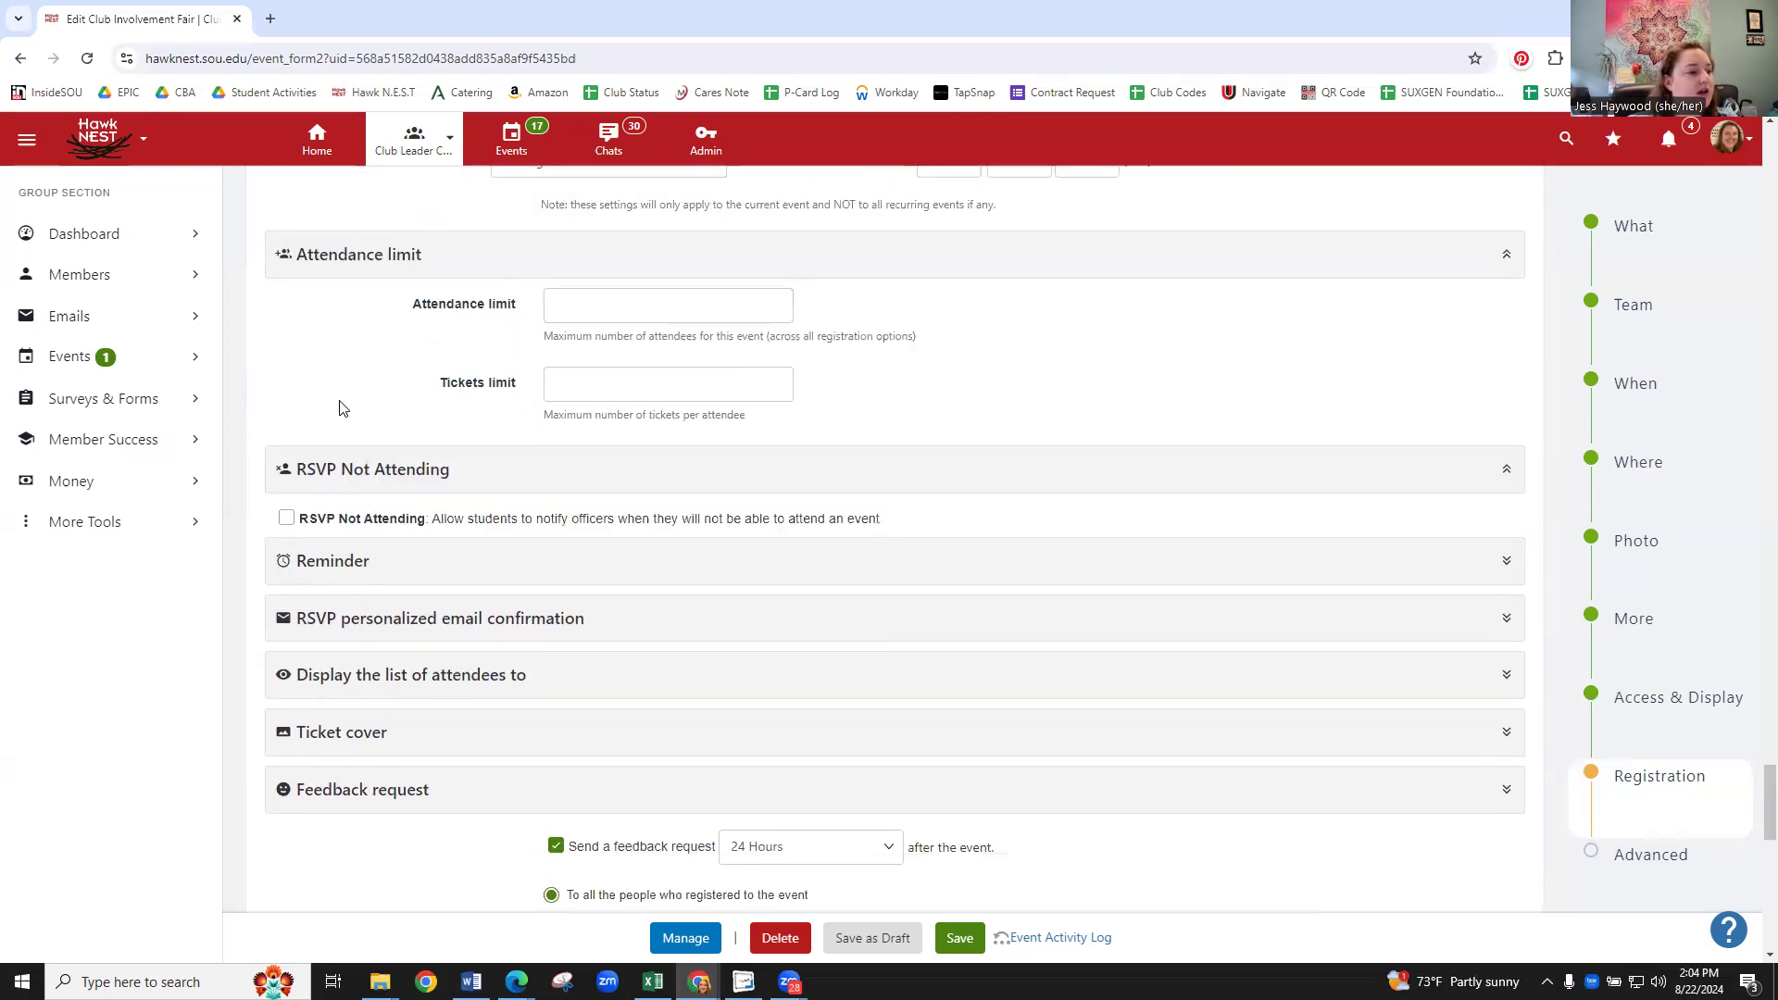
scroll(342, 401, "down", 1)
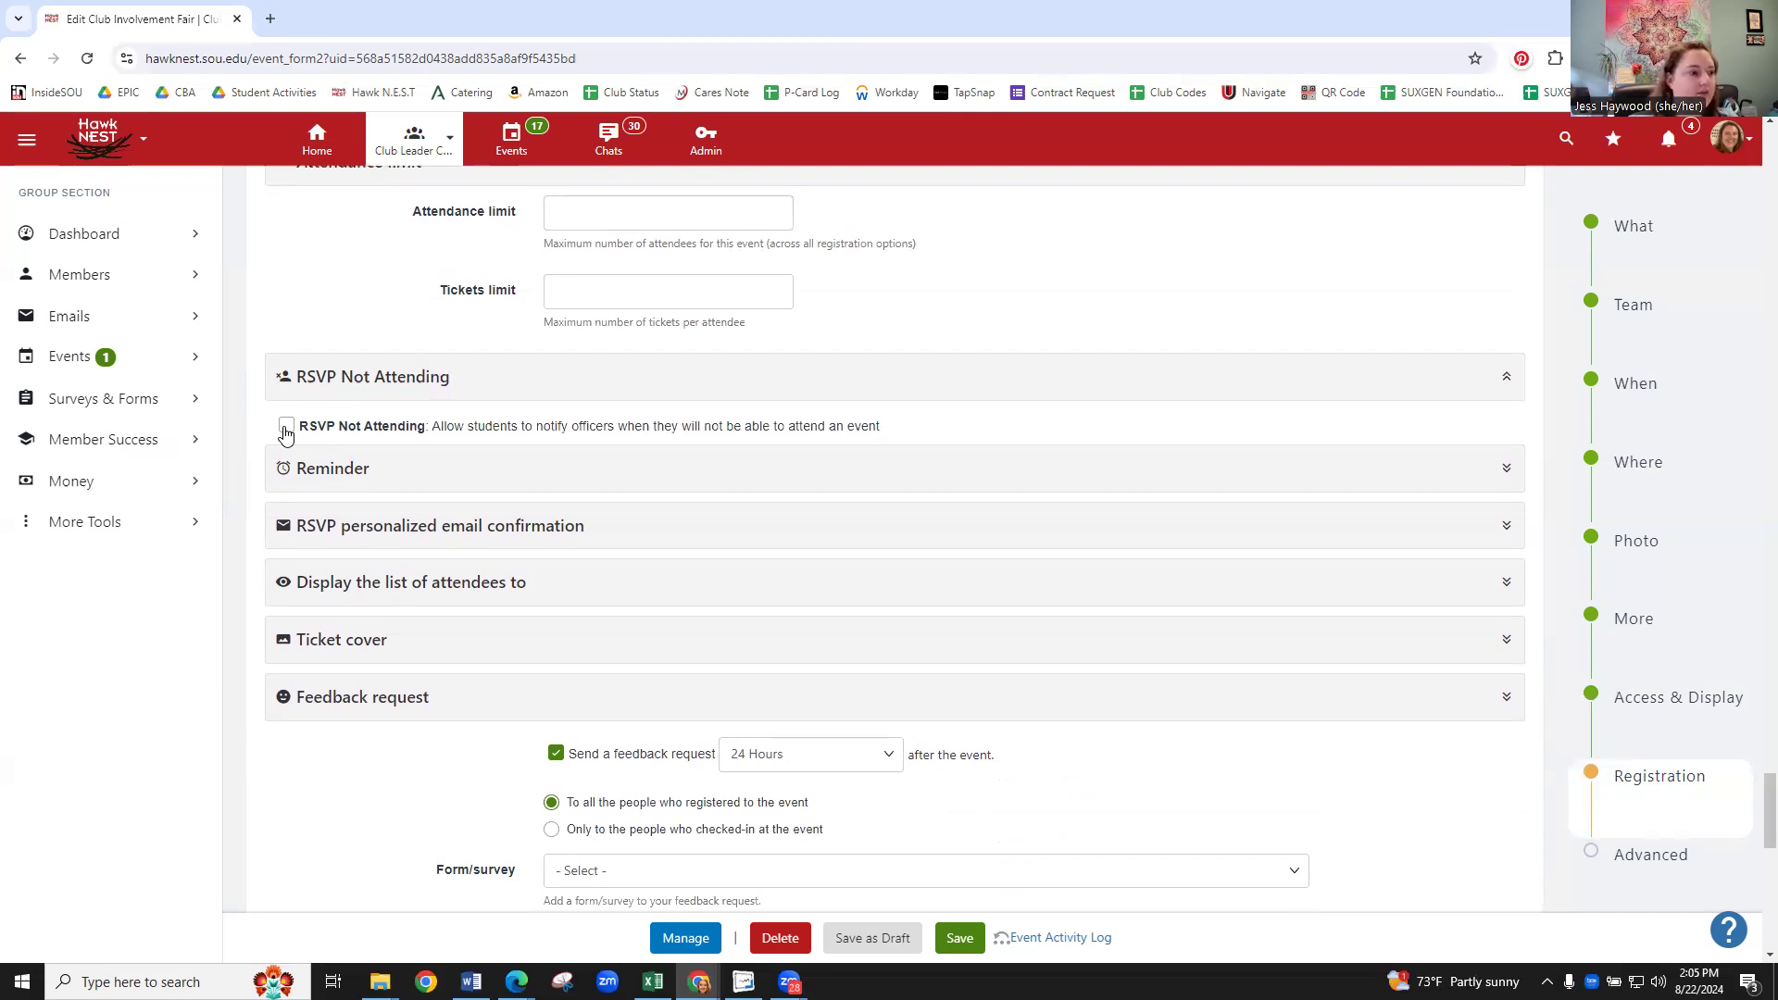
left_click(376, 475)
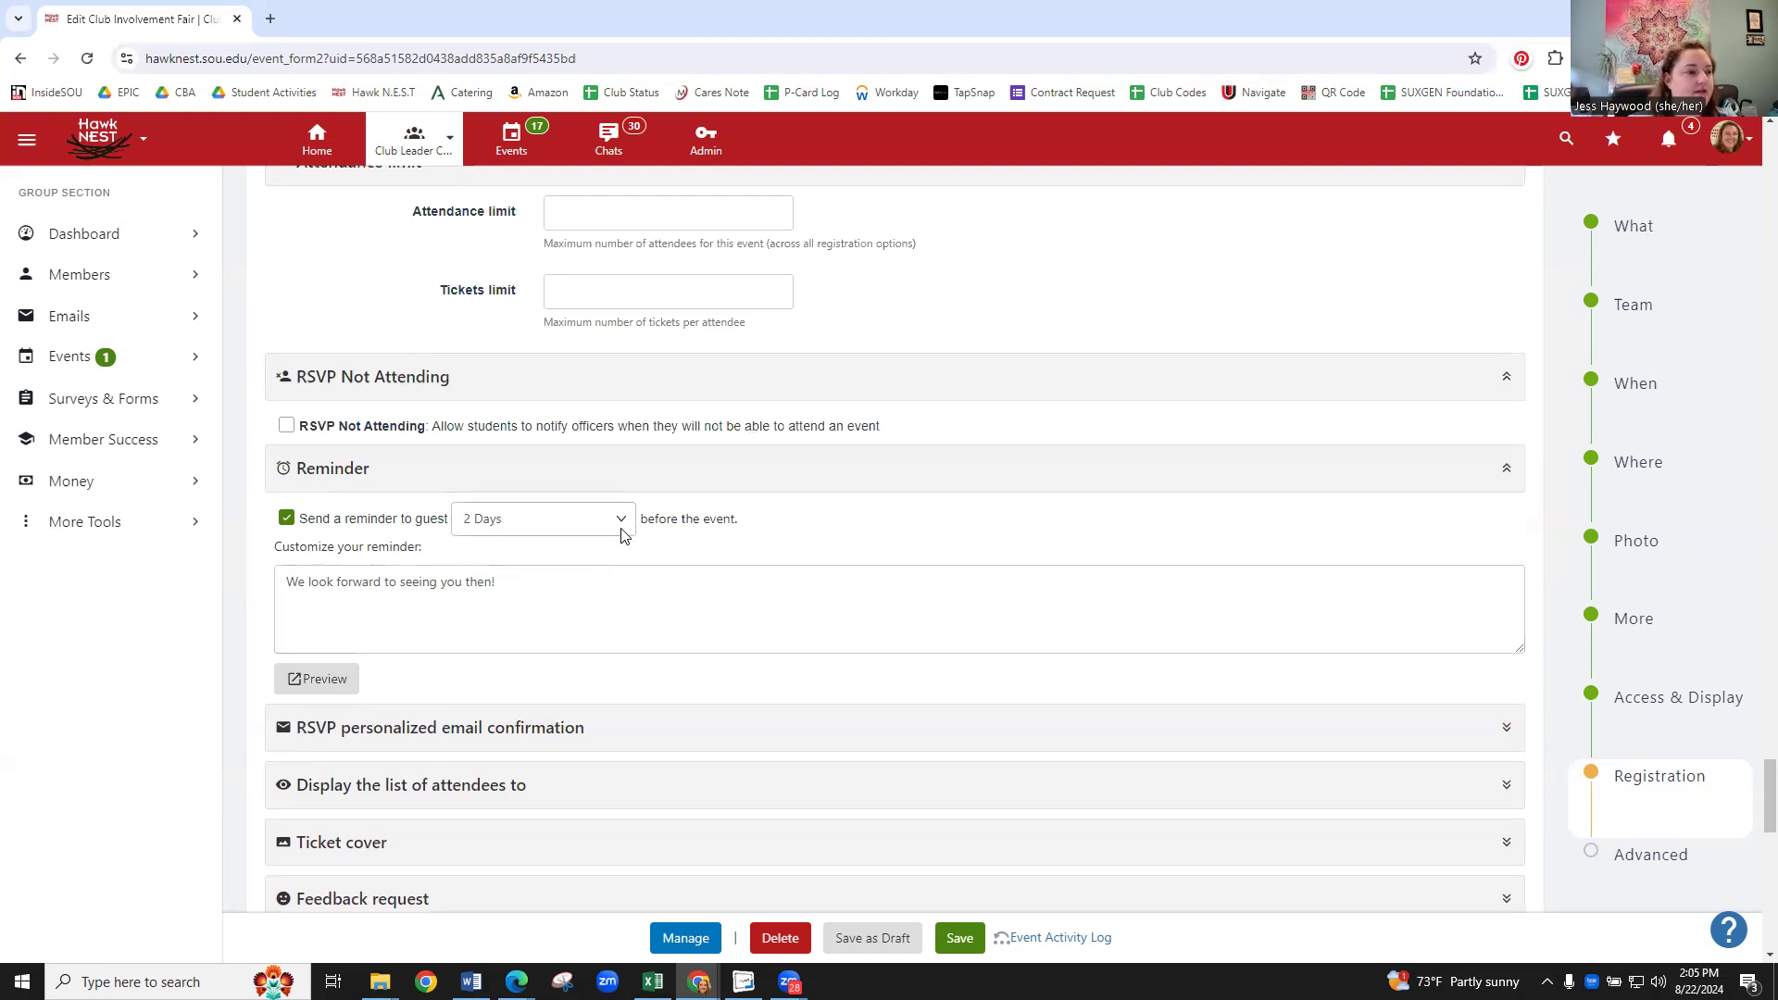
- Keep the guest reminder timing at 2 Days before while reviewing its message
left_click(447, 581)
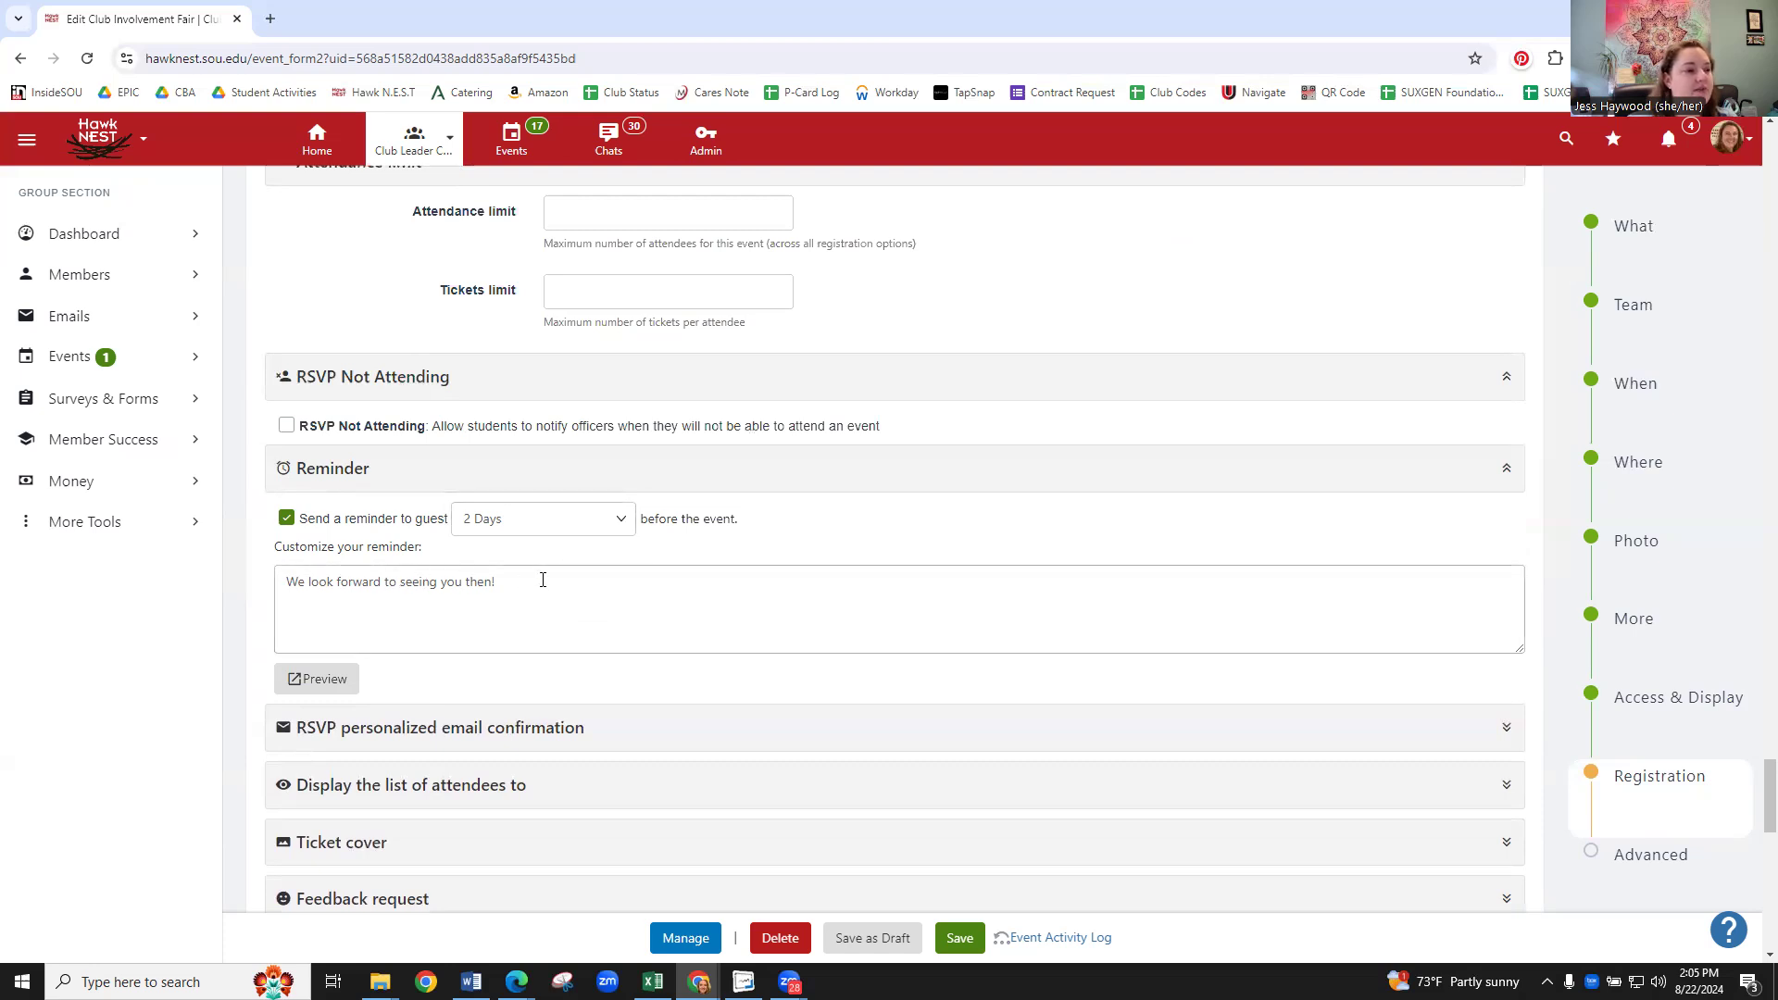
left_click(622, 521)
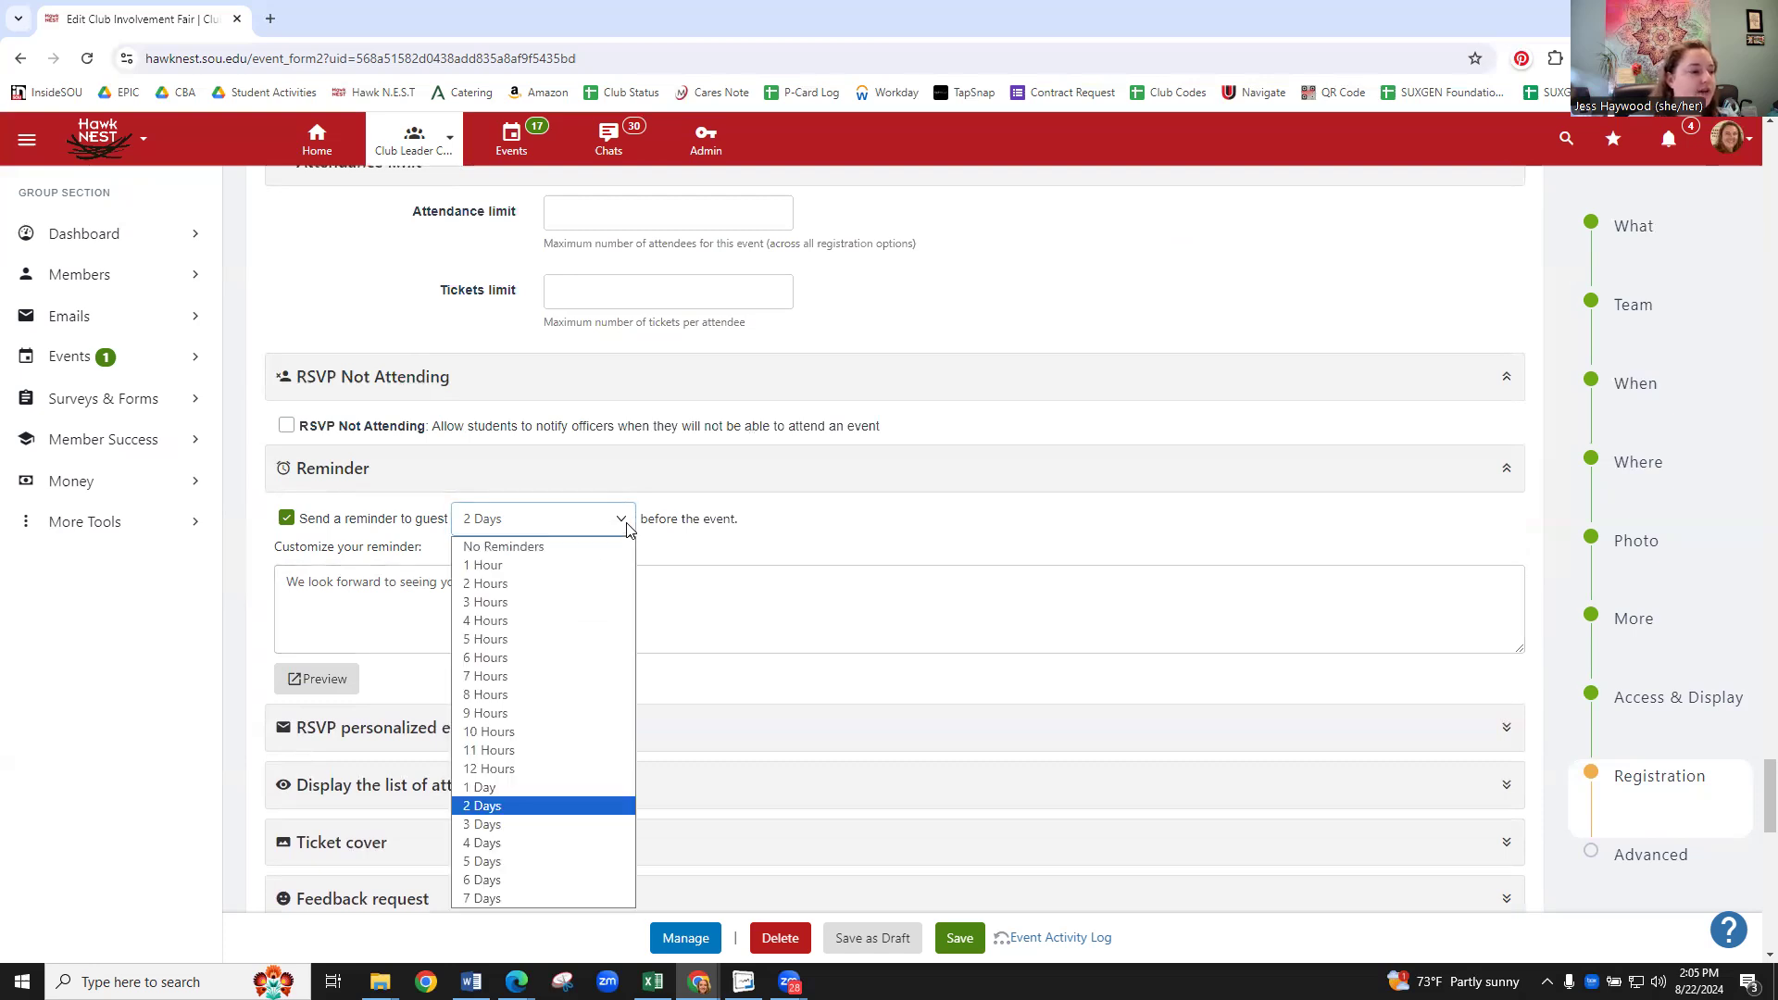
left_click(869, 534)
- Expand the 'Display the list of attendees to' setting
scroll(876, 508, "down", 2)
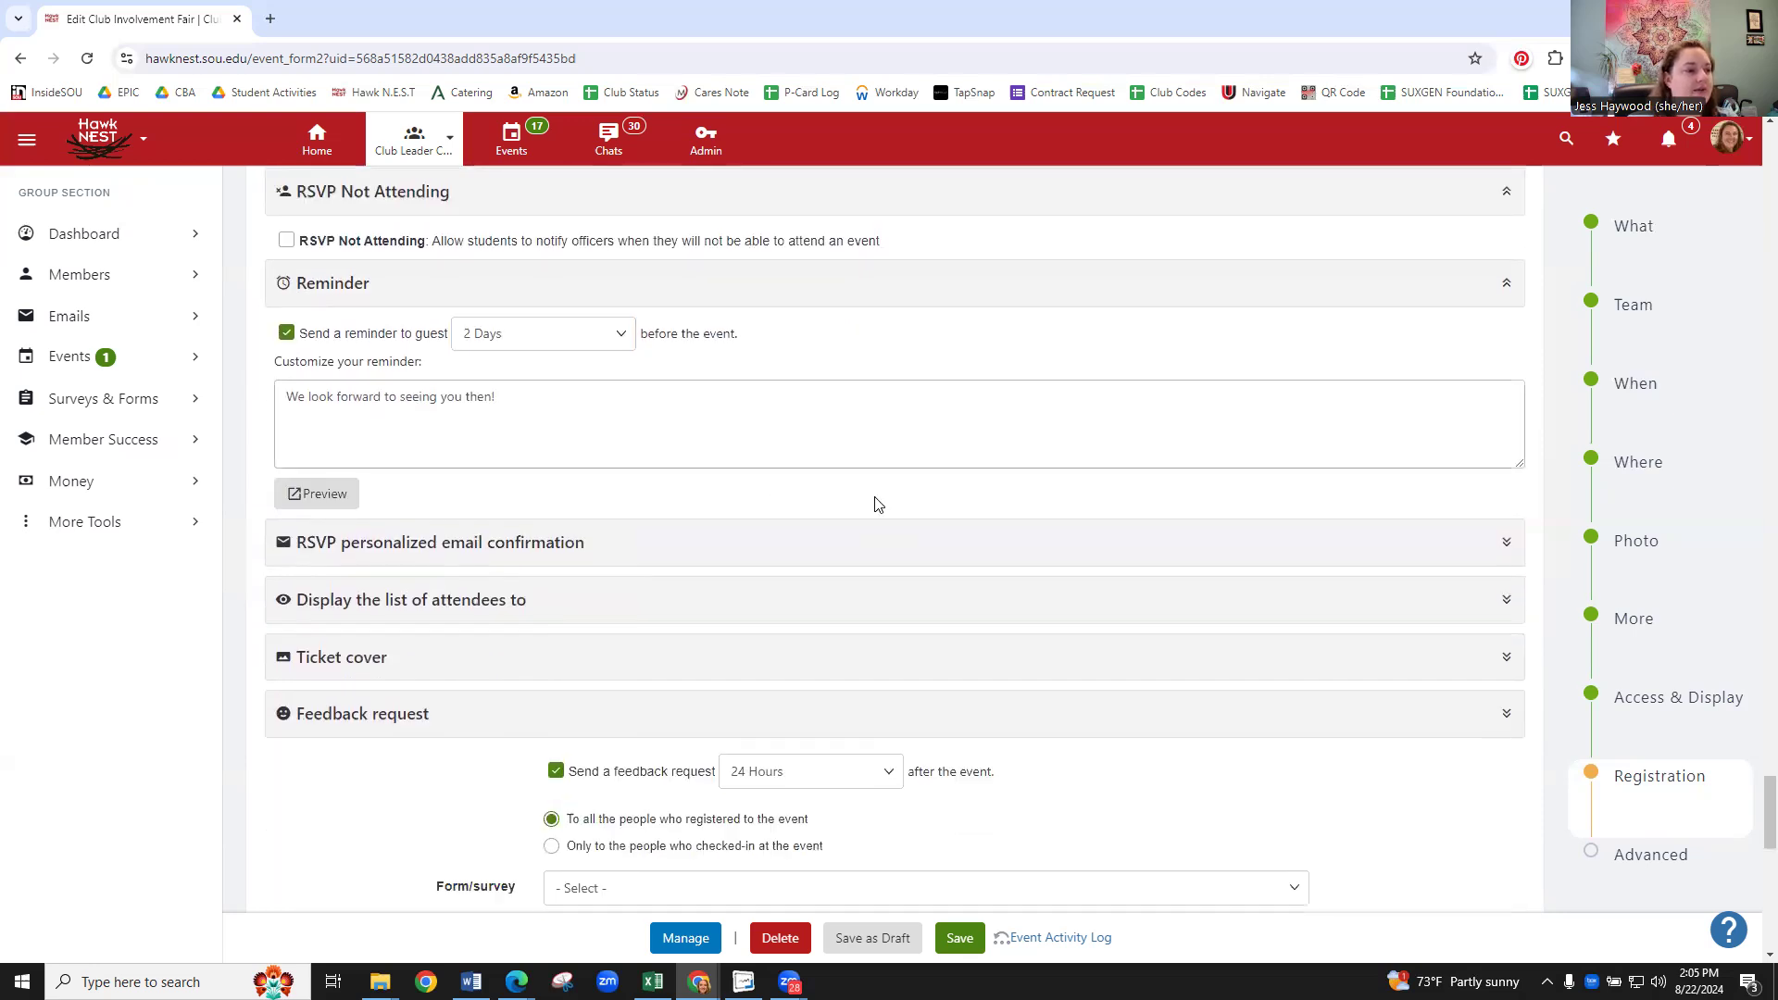
scroll(889, 477, "down", 1)
scroll(885, 463, "down", 1)
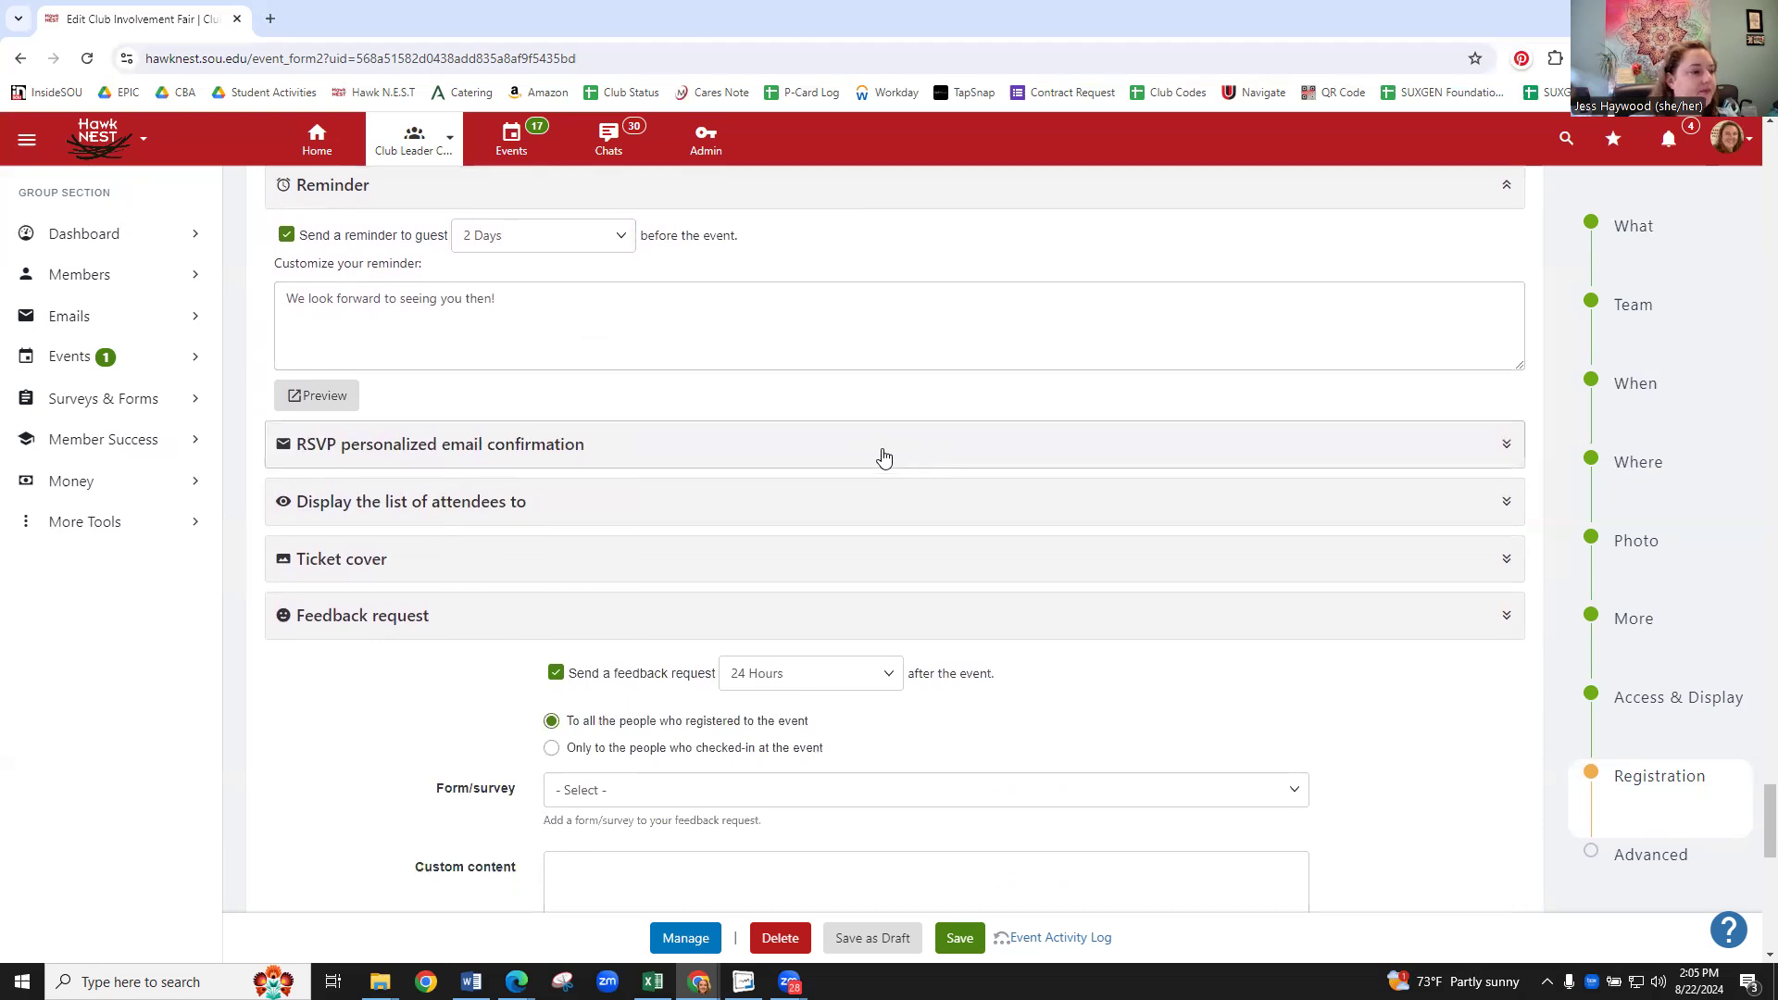
left_click(393, 419)
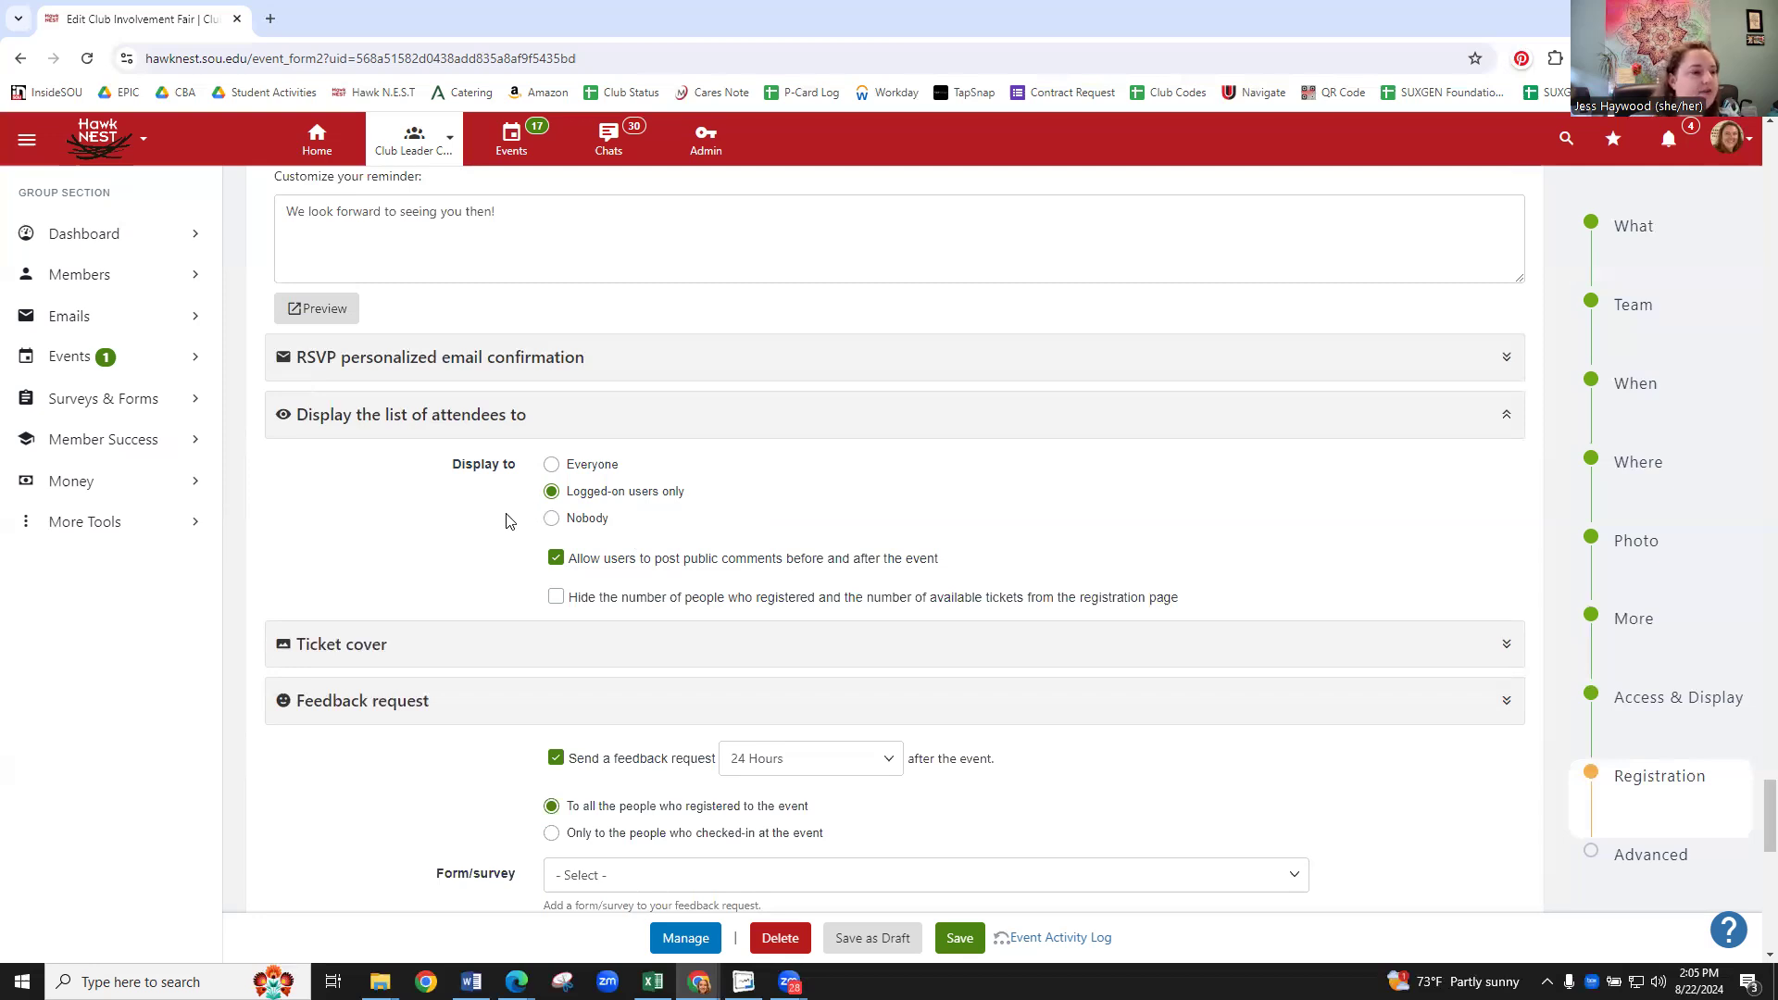
scroll(516, 544, "down", 3)
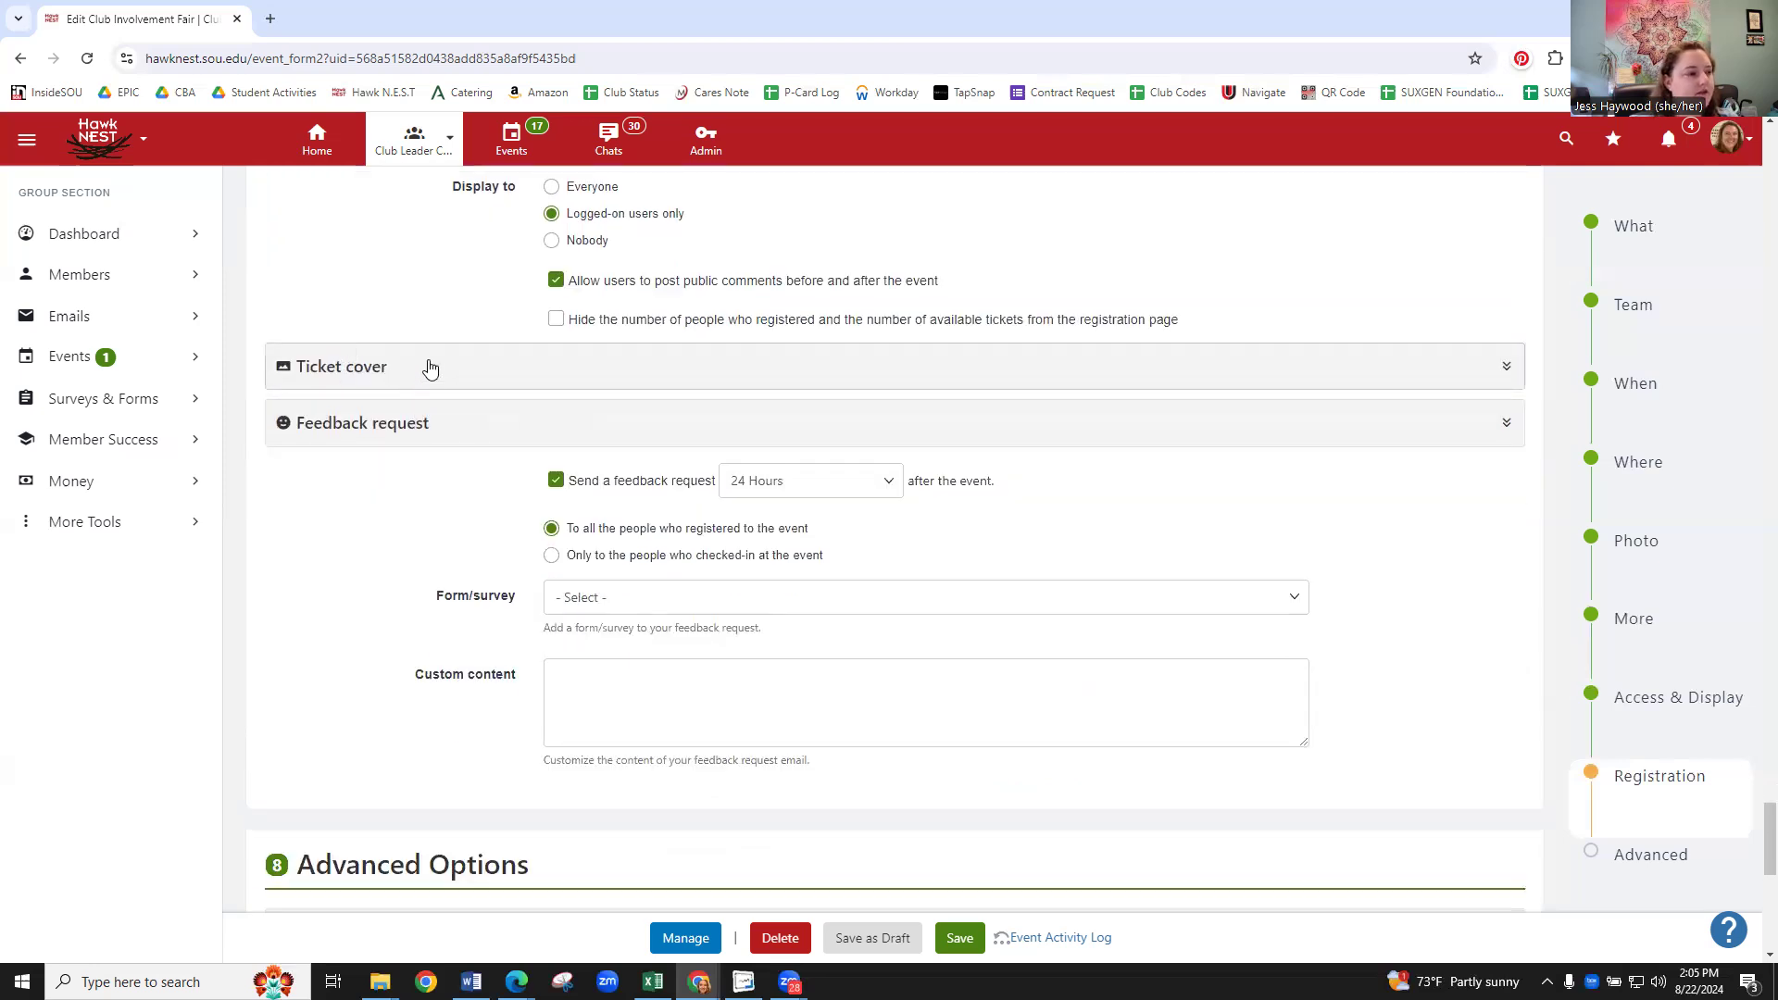
left_click(428, 371)
left_click(428, 371)
scroll(422, 389, "down", 2)
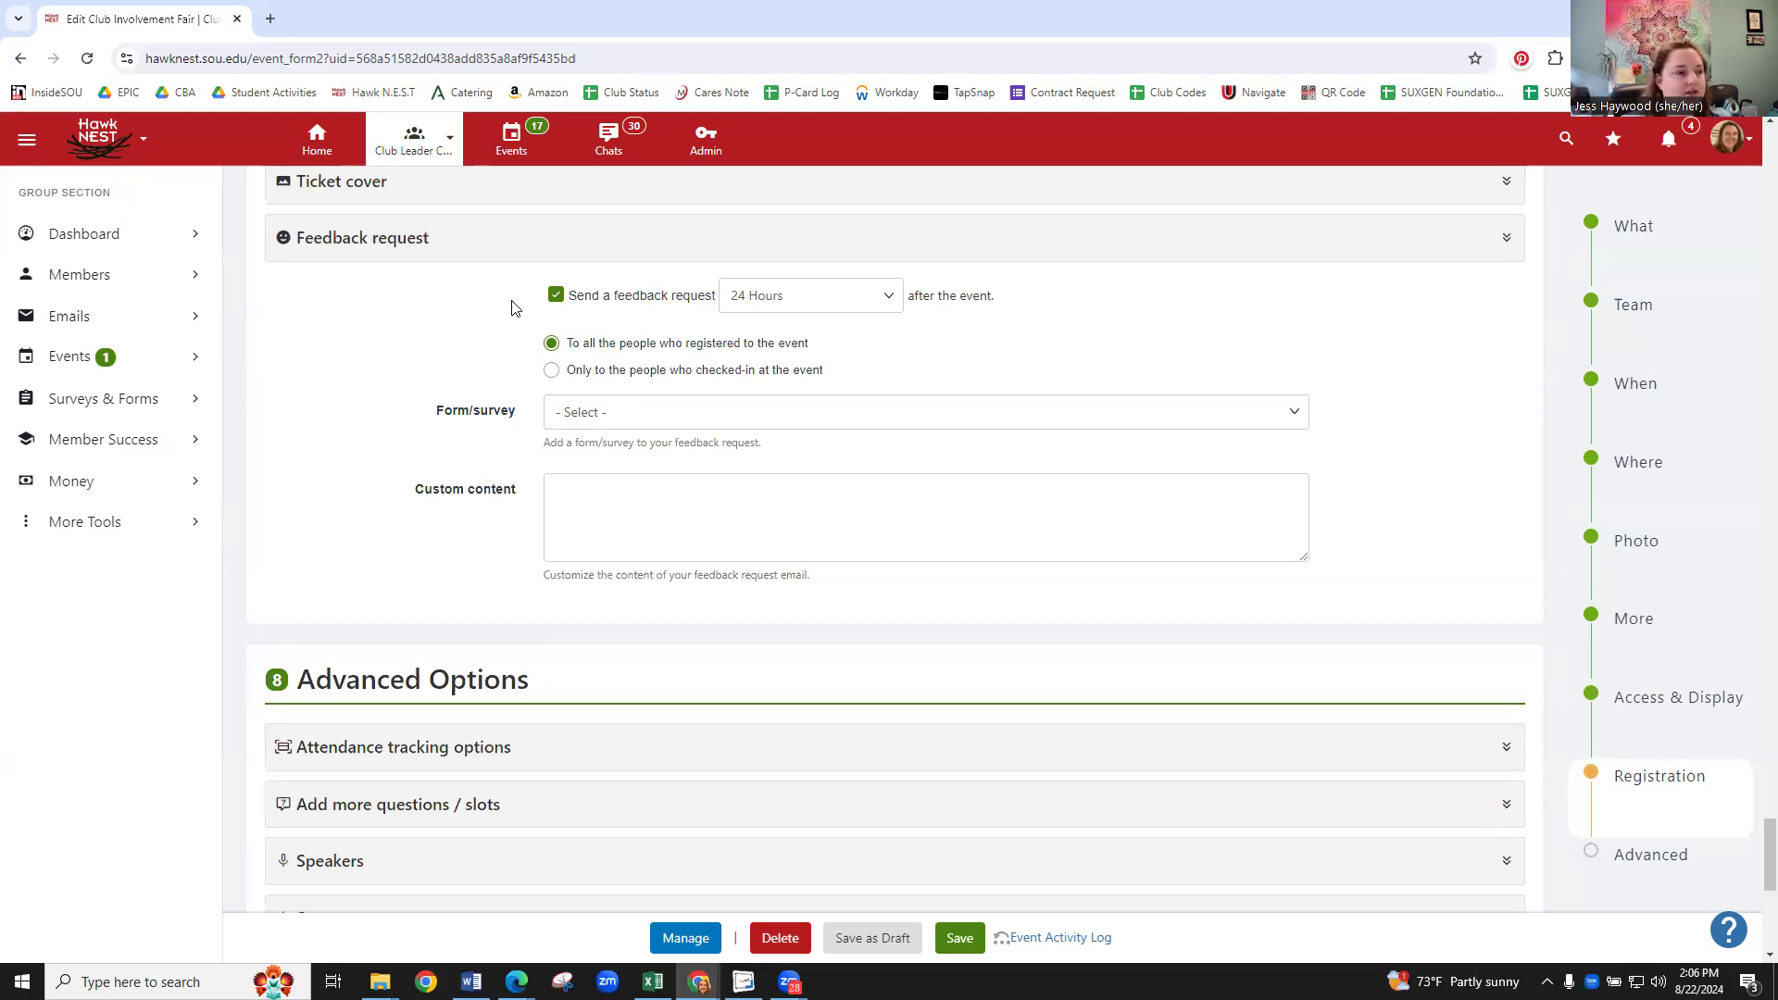
left_click(831, 298)
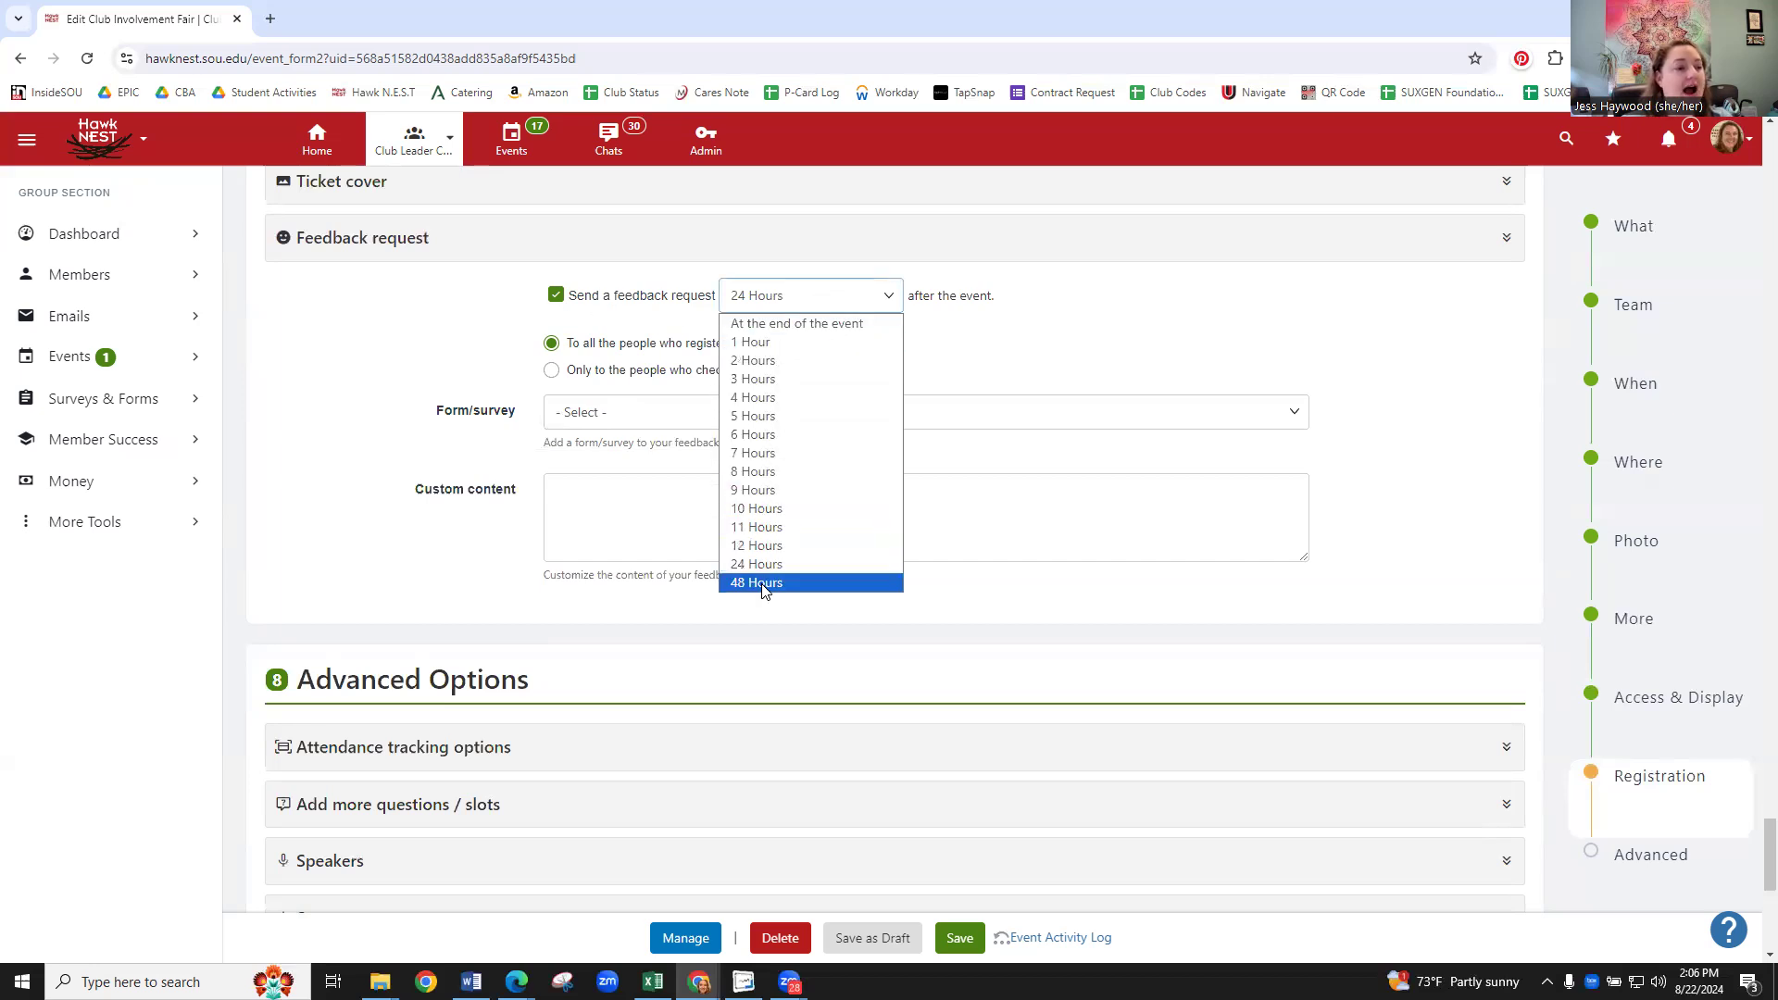
left_click(1028, 347)
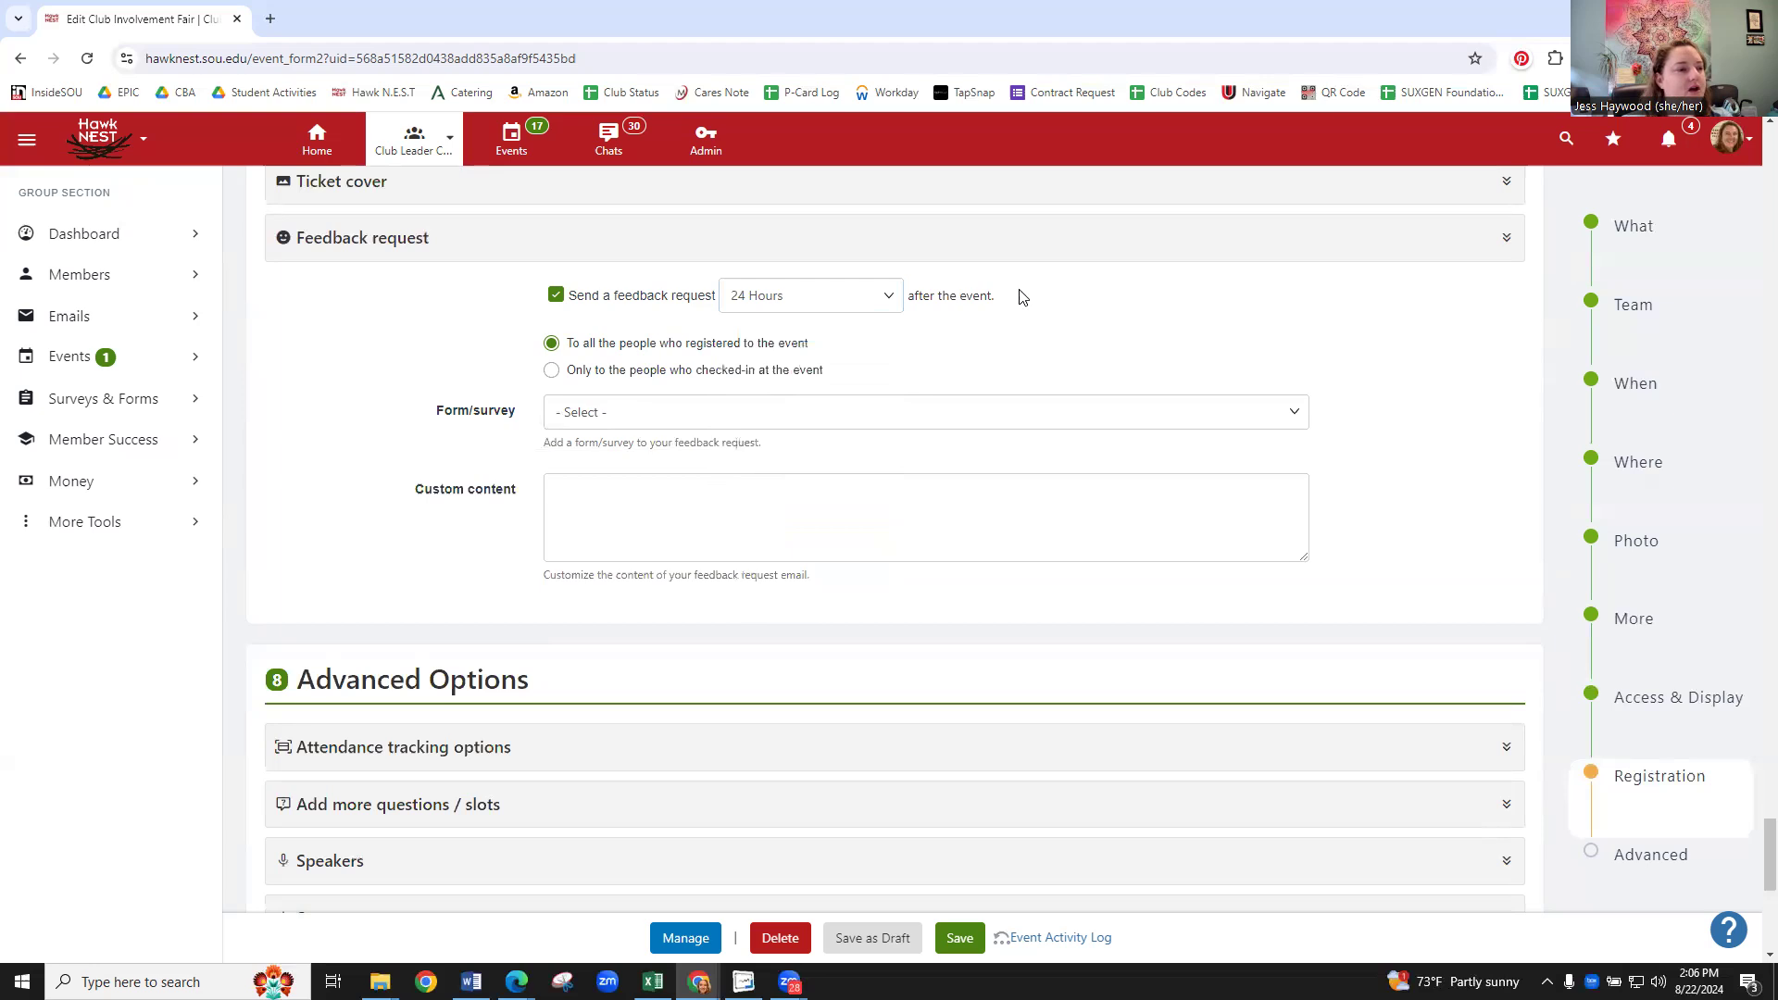
left_click(635, 419)
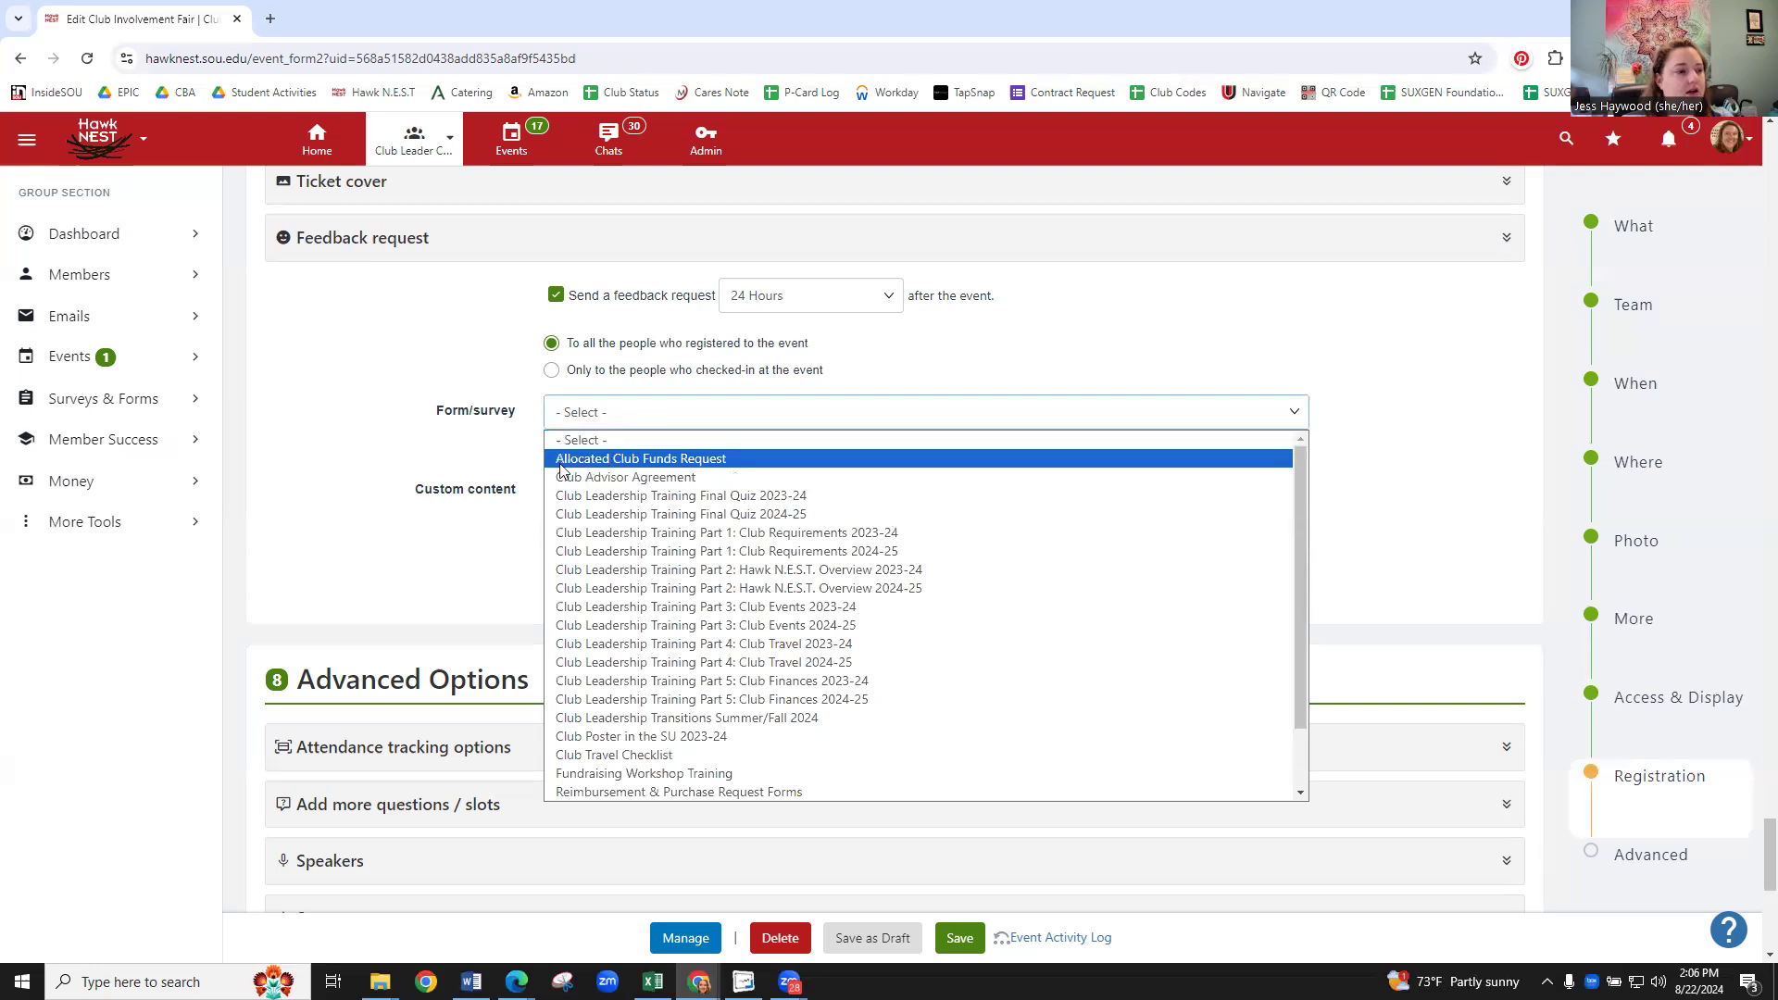
left_click(505, 446)
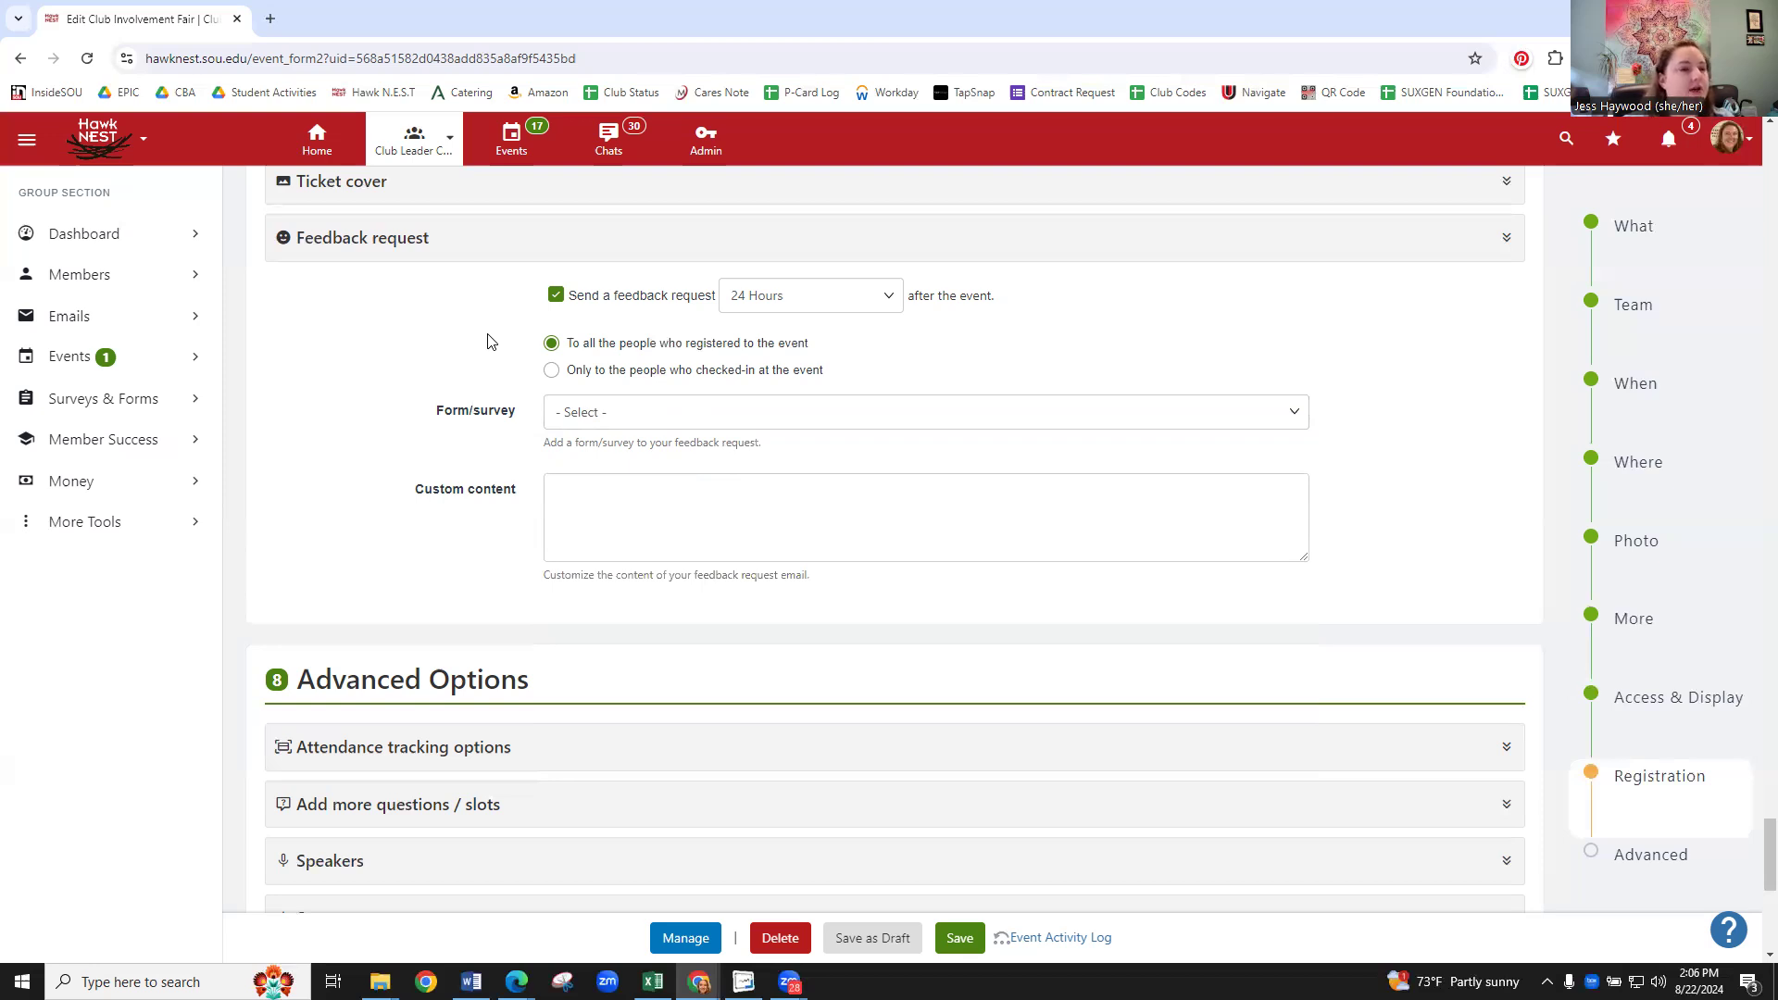
left_click(571, 421)
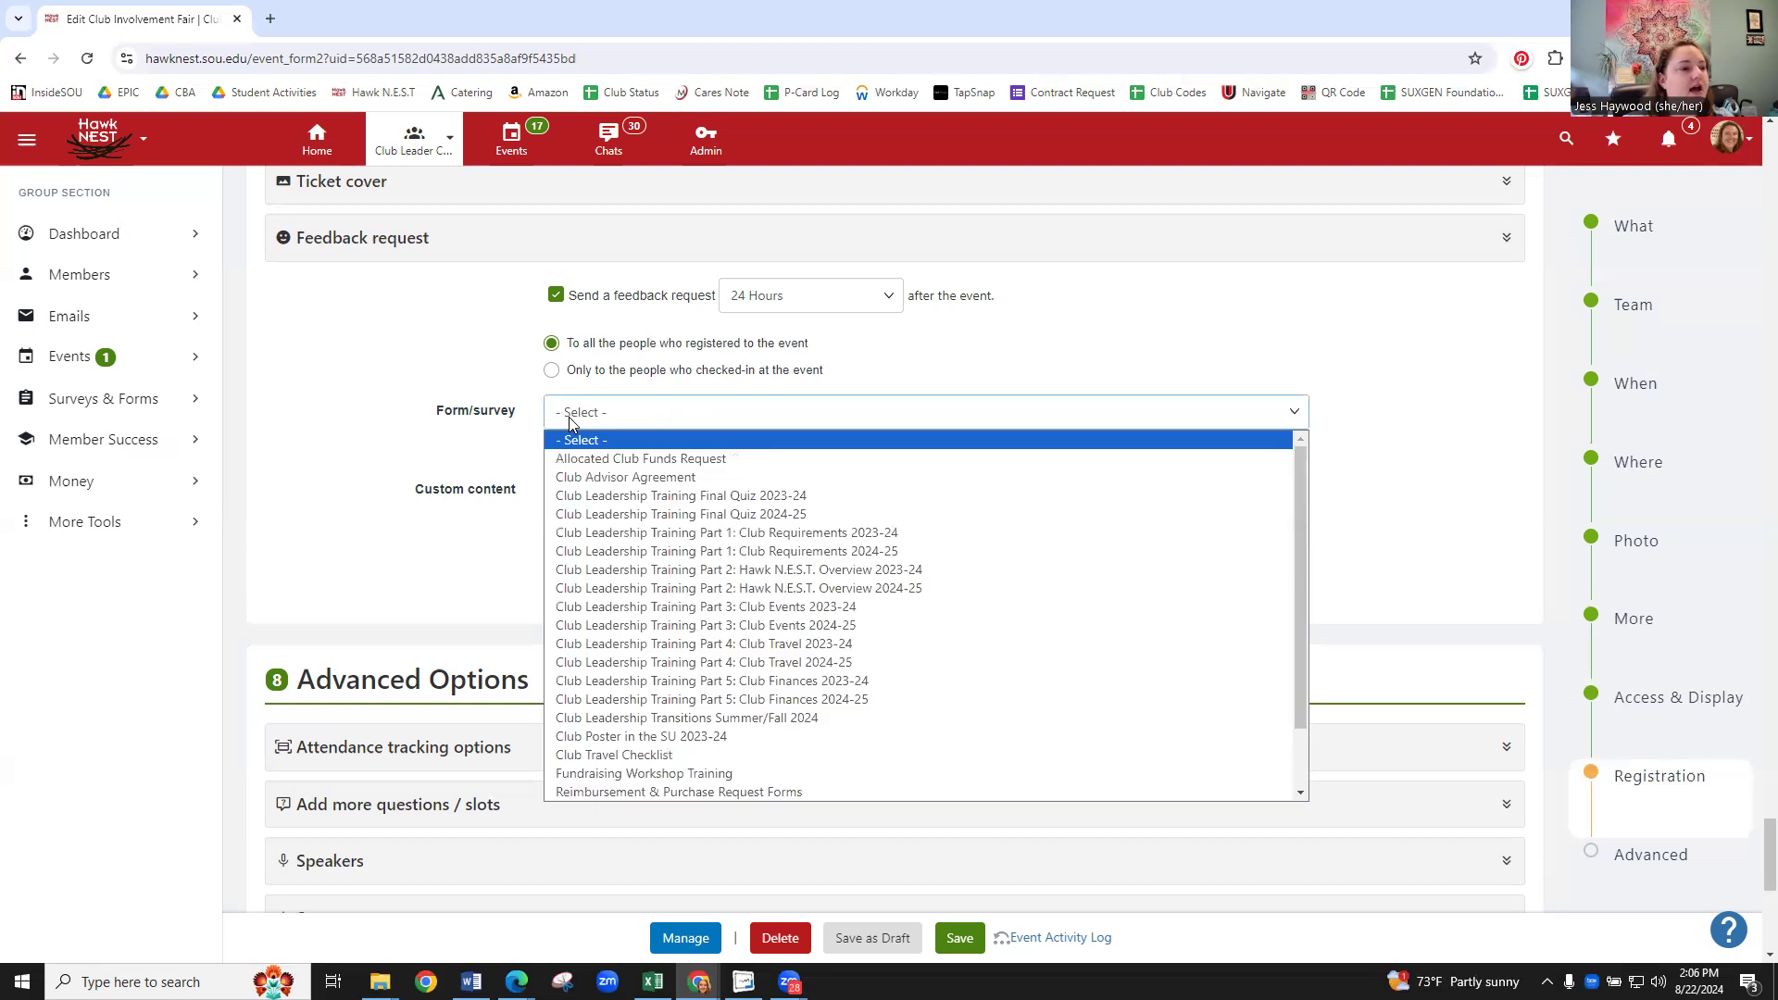
left_click(431, 408)
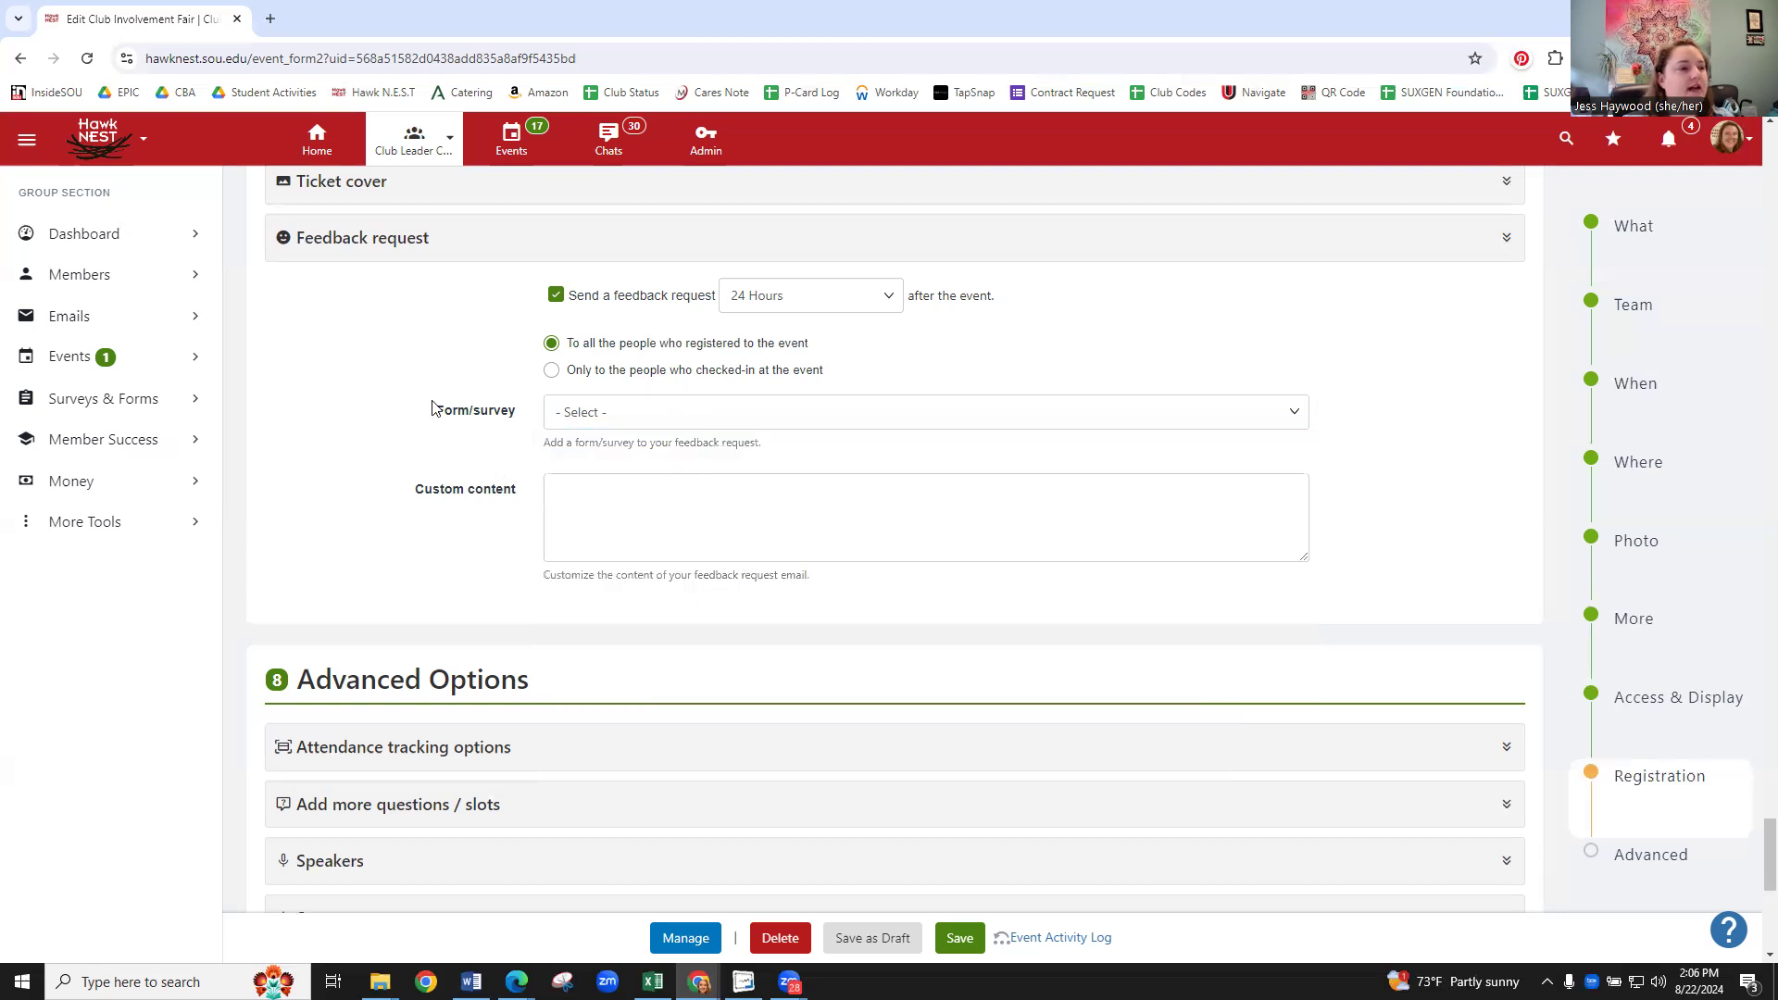
left_click(793, 301)
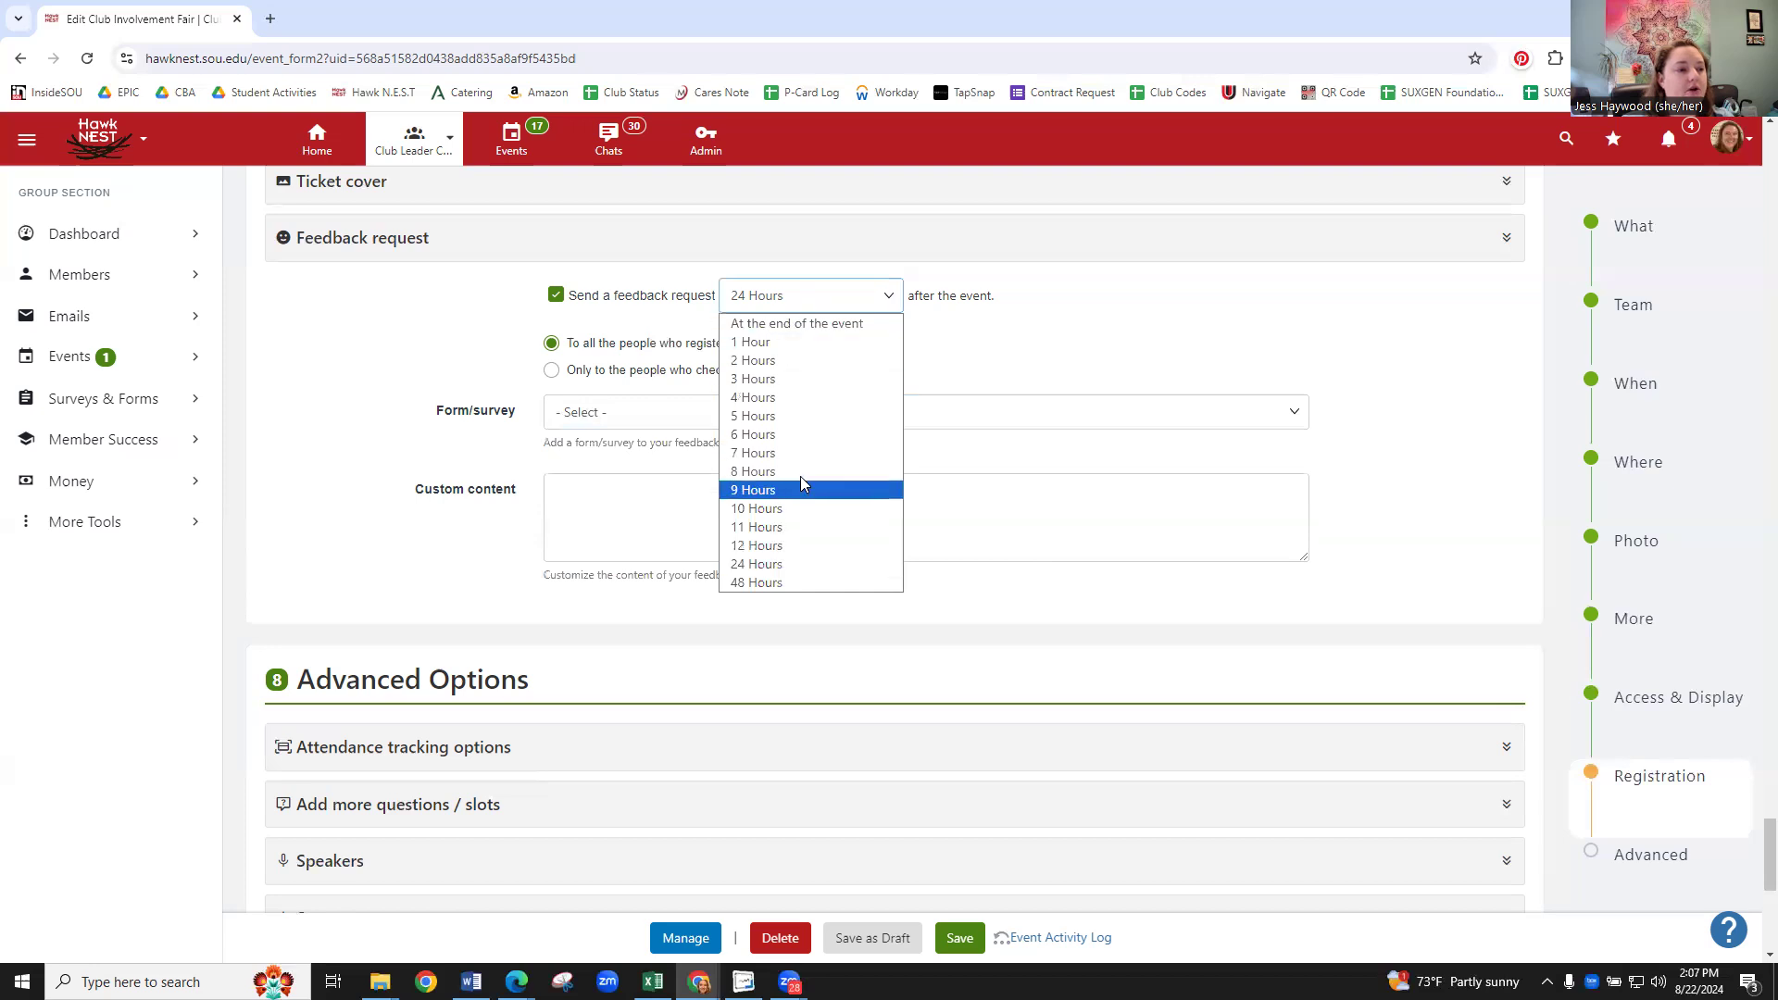
left_click(1007, 337)
- Expand Attendance tracking options and set the kiosk check-in method to 'Enter name or email'
scroll(672, 418, "down", 1)
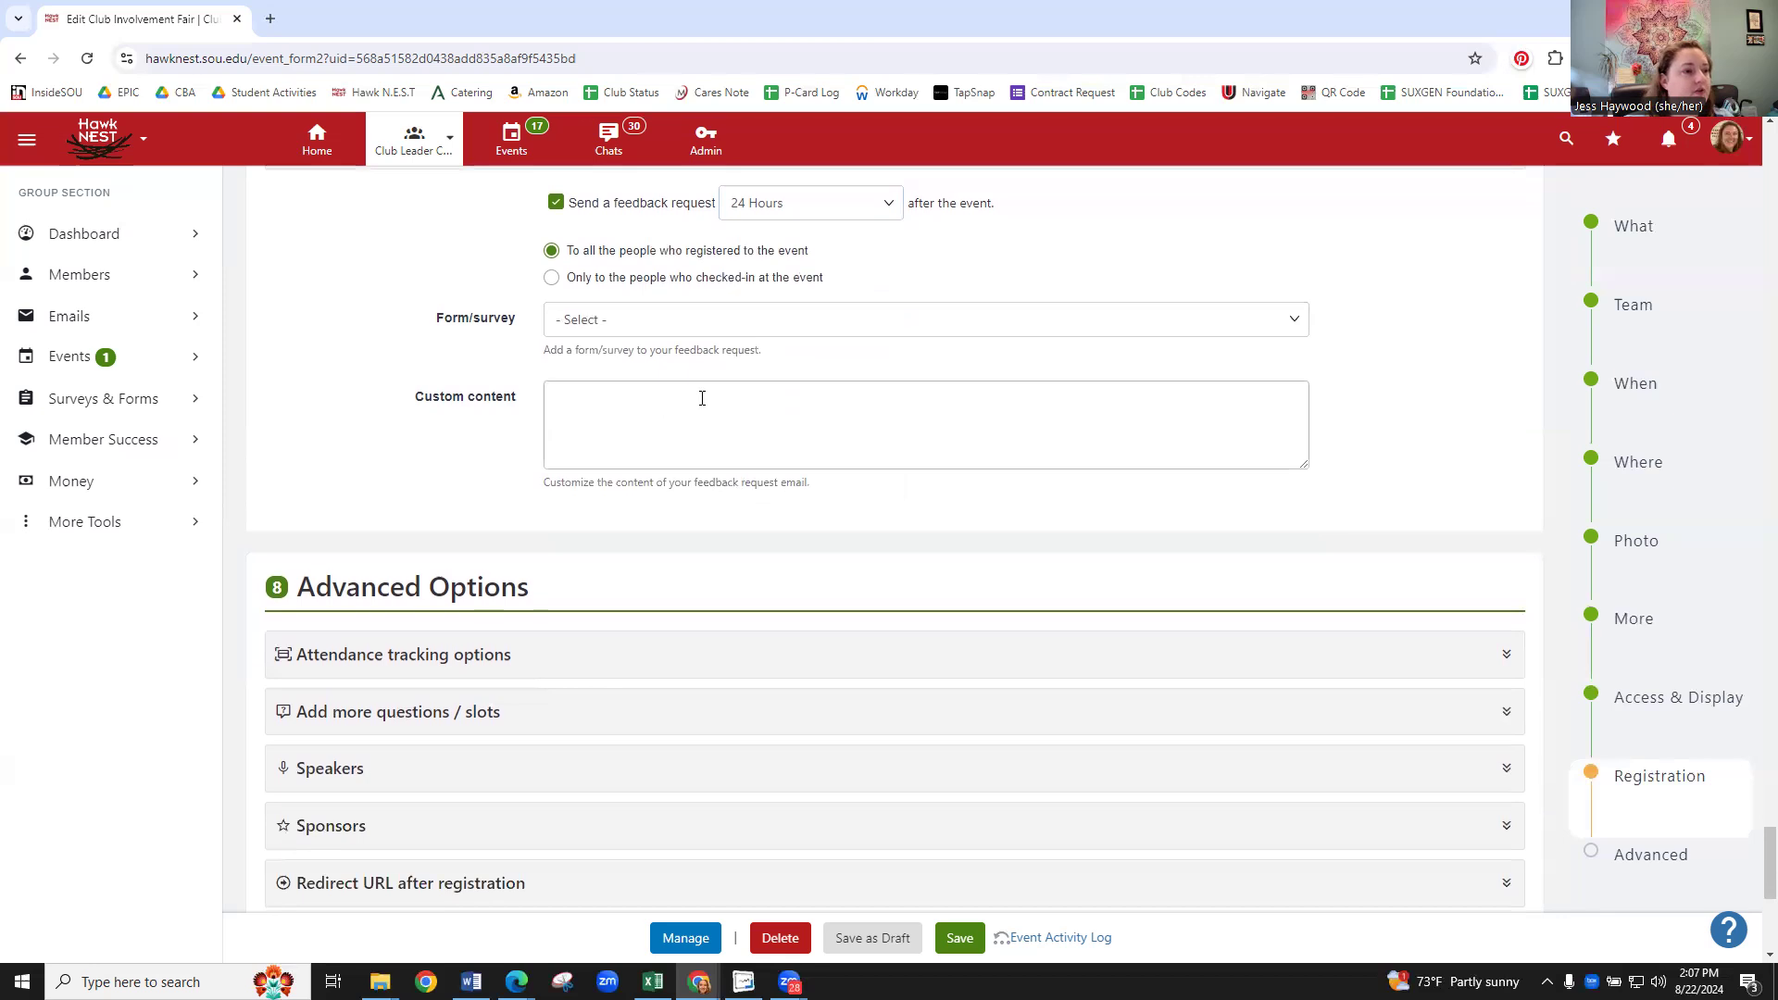
scroll(470, 448, "down", 4)
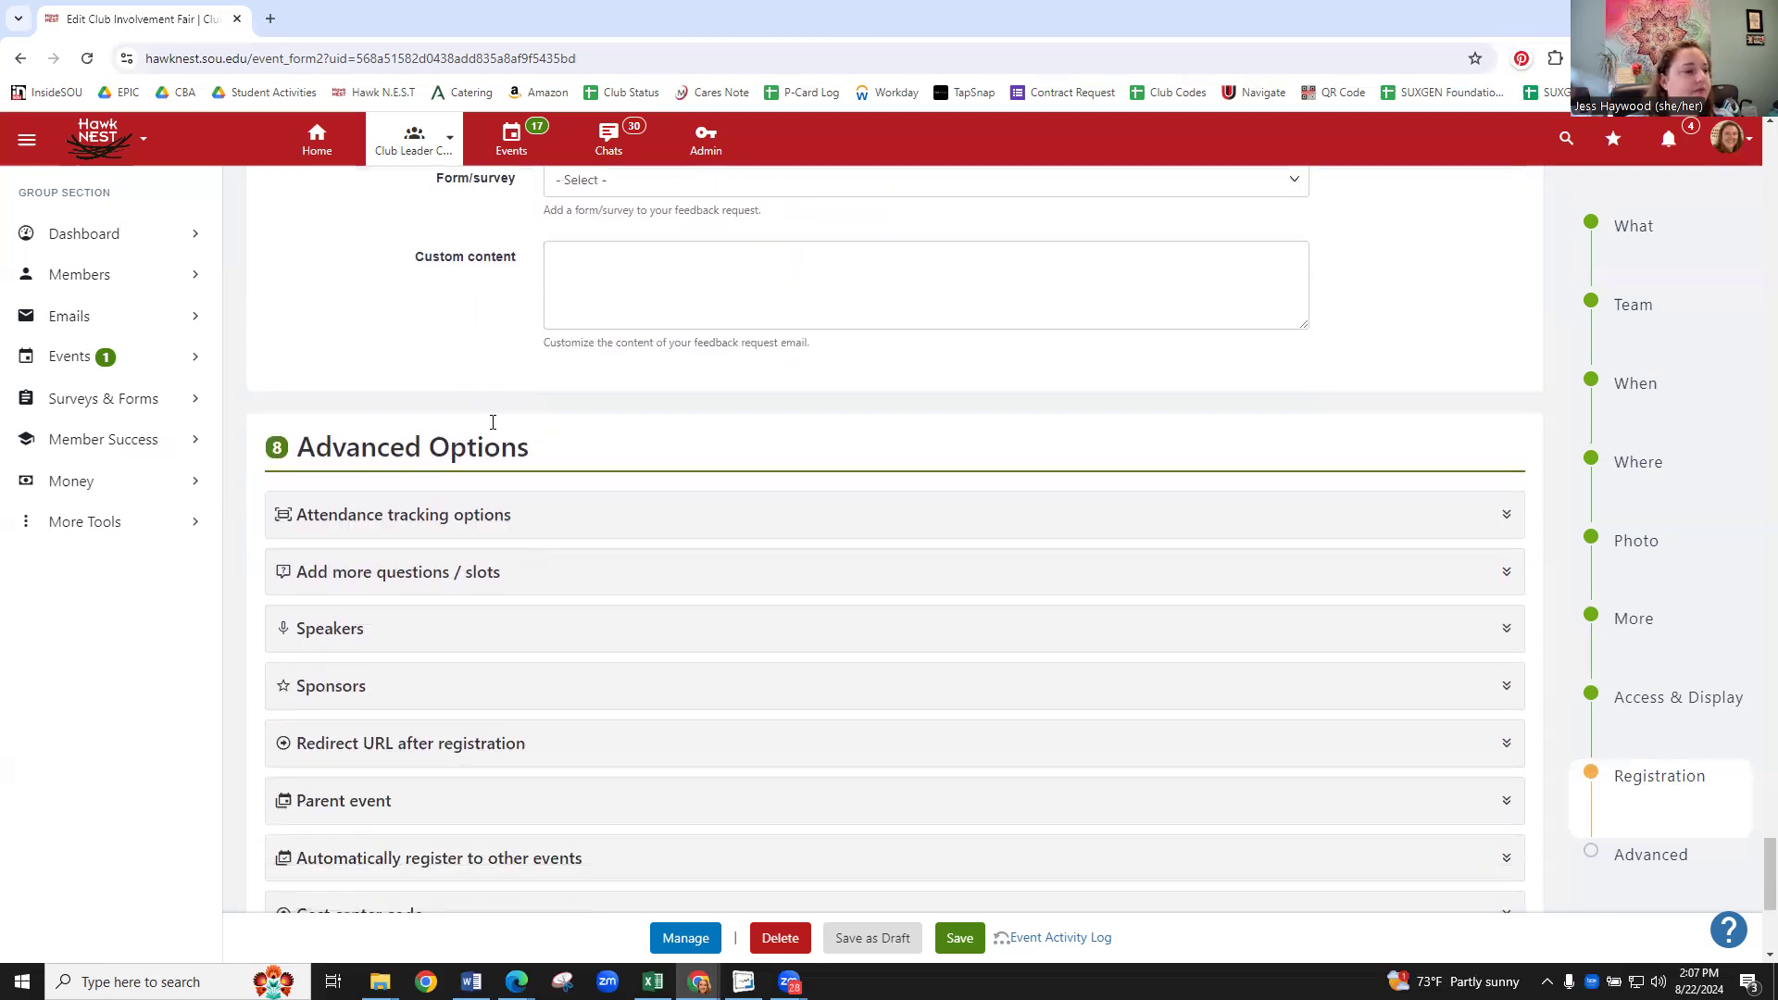
scroll(523, 401, "down", 1)
scroll(522, 398, "up", 1)
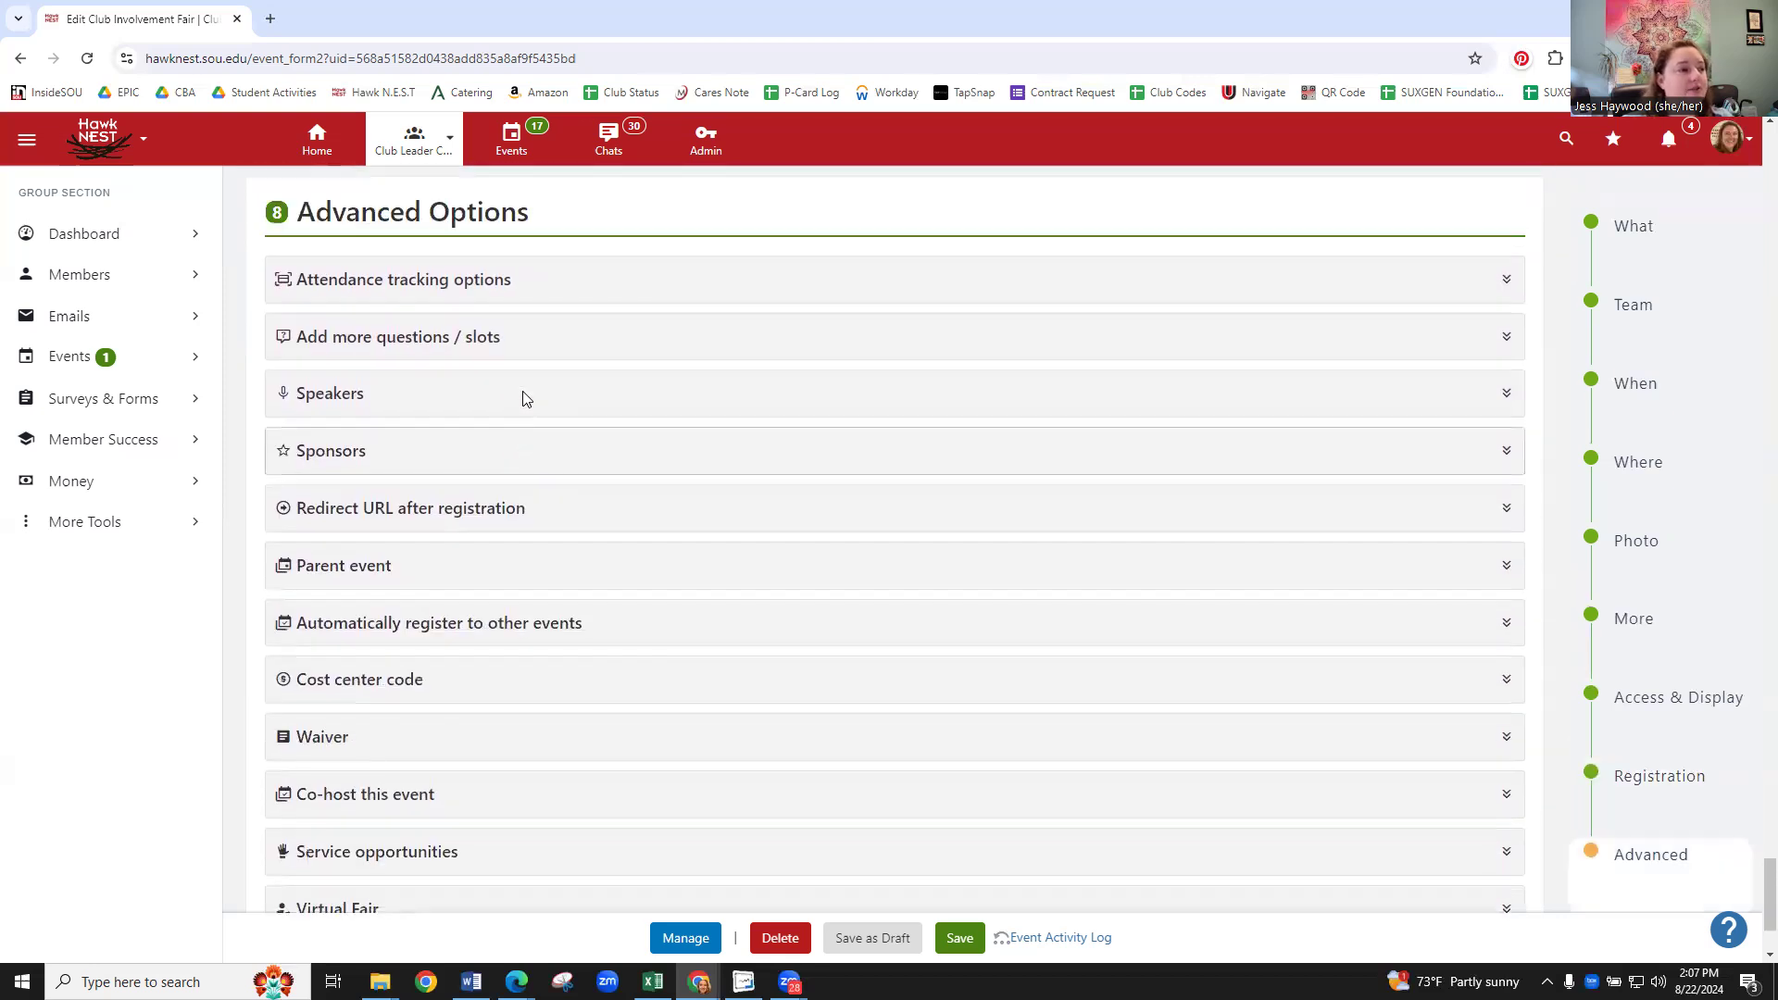
left_click(525, 303)
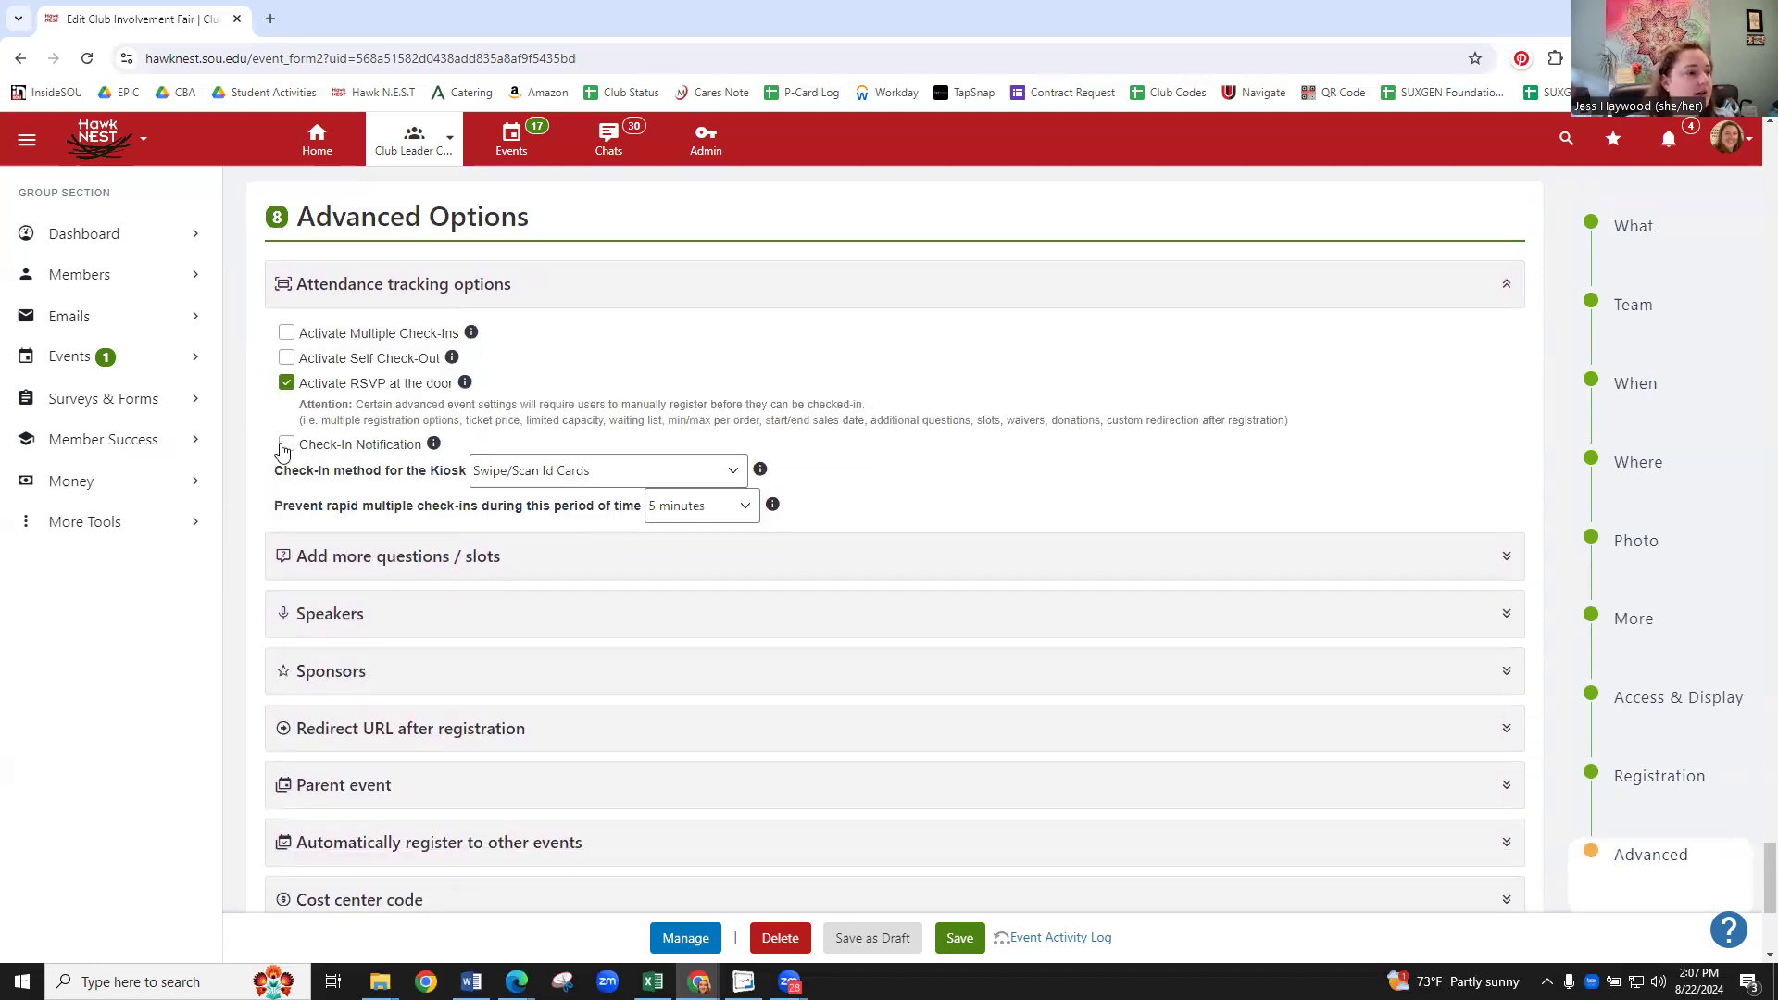
left_click(732, 474)
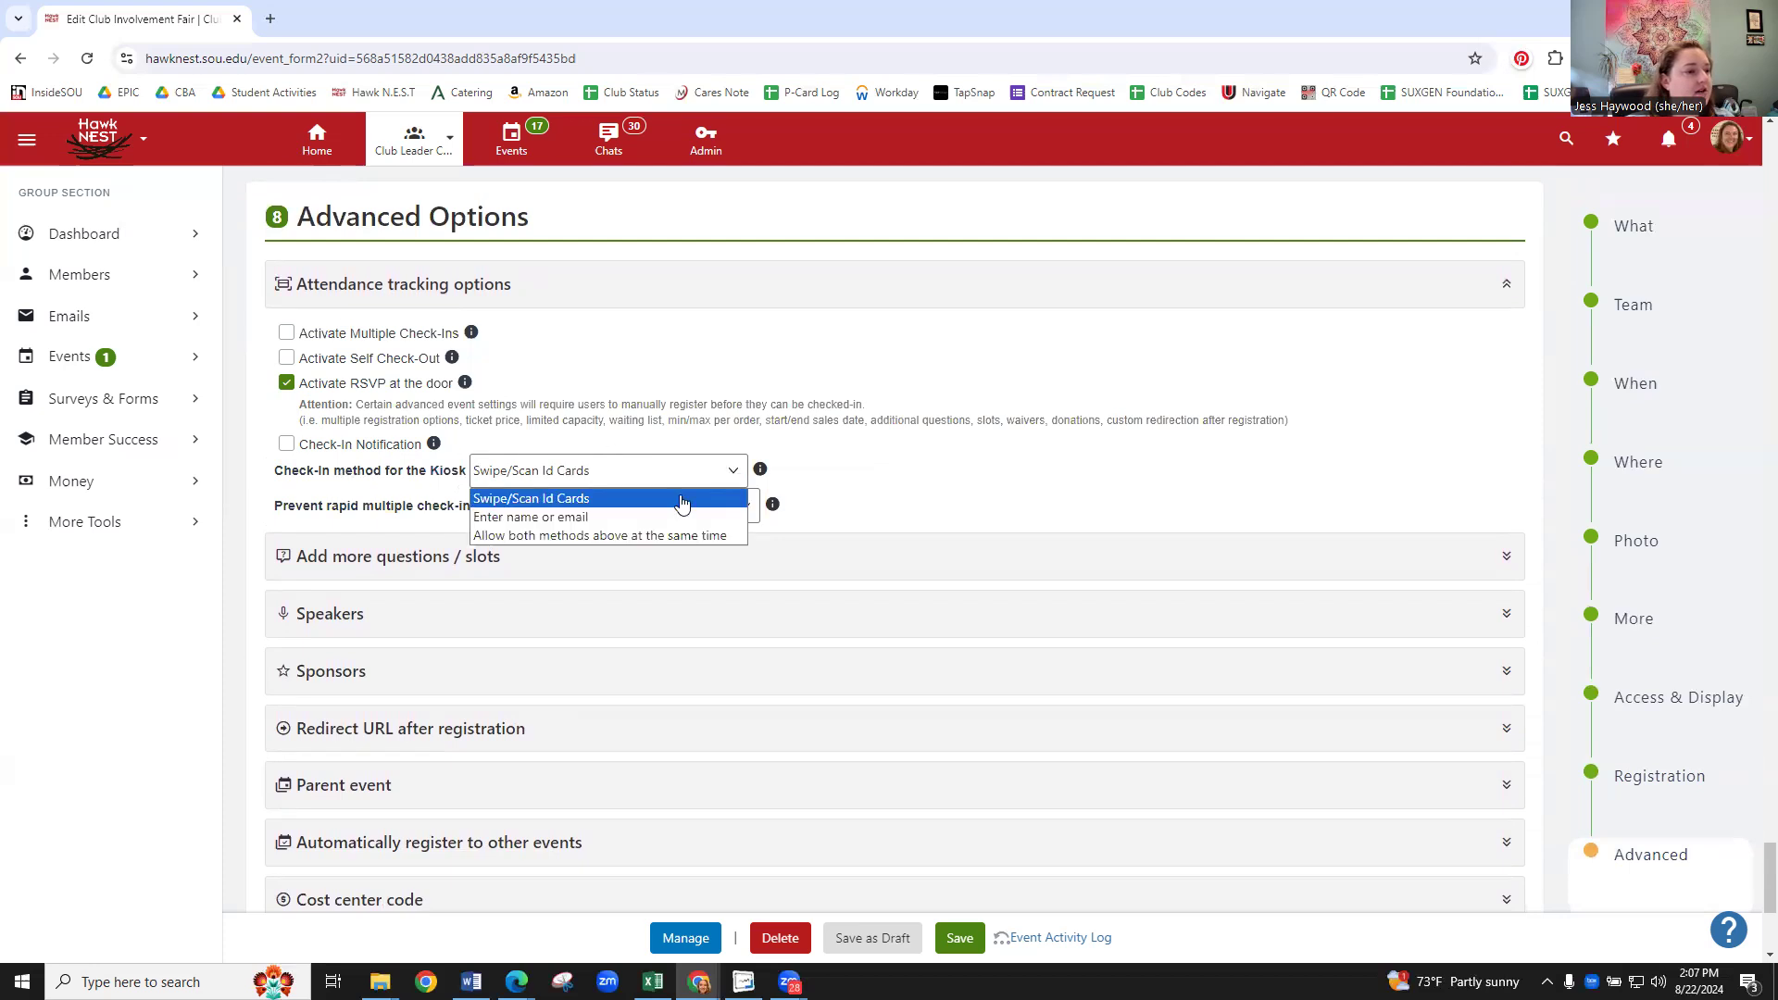
left_click(671, 522)
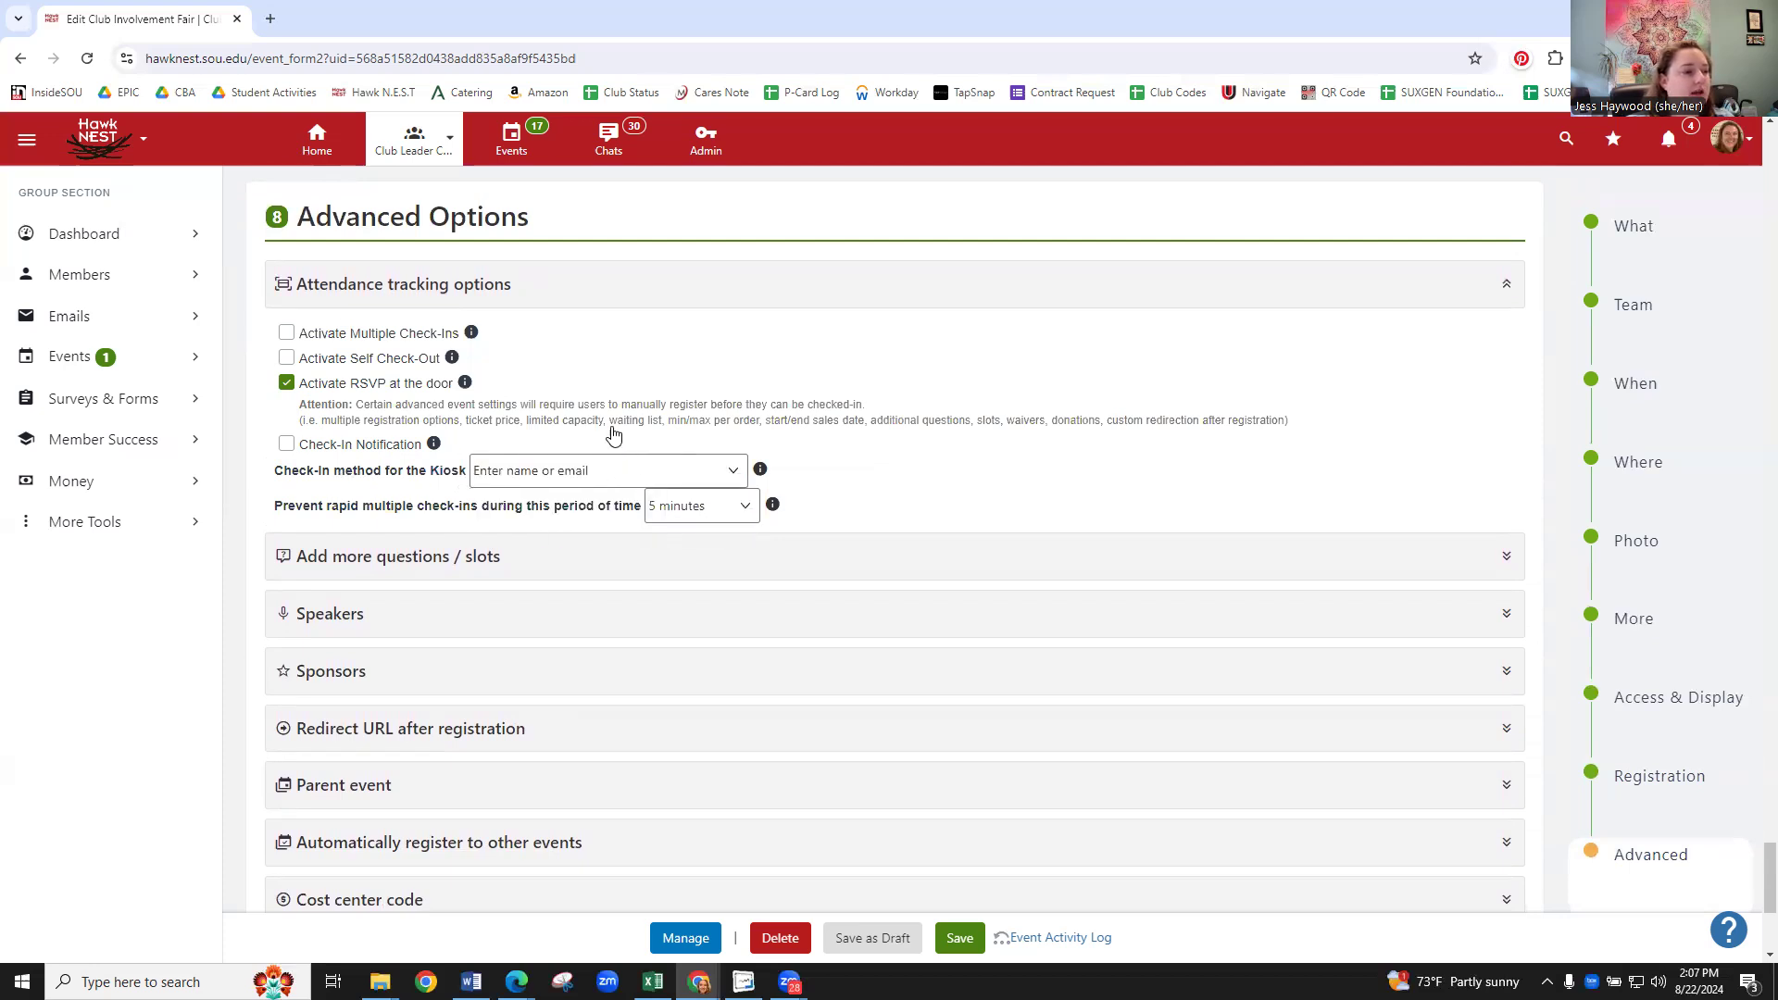
- Review the remaining attendance tracking settings, such as RSVP at the door and rapid check-in
mouse_move(467, 392)
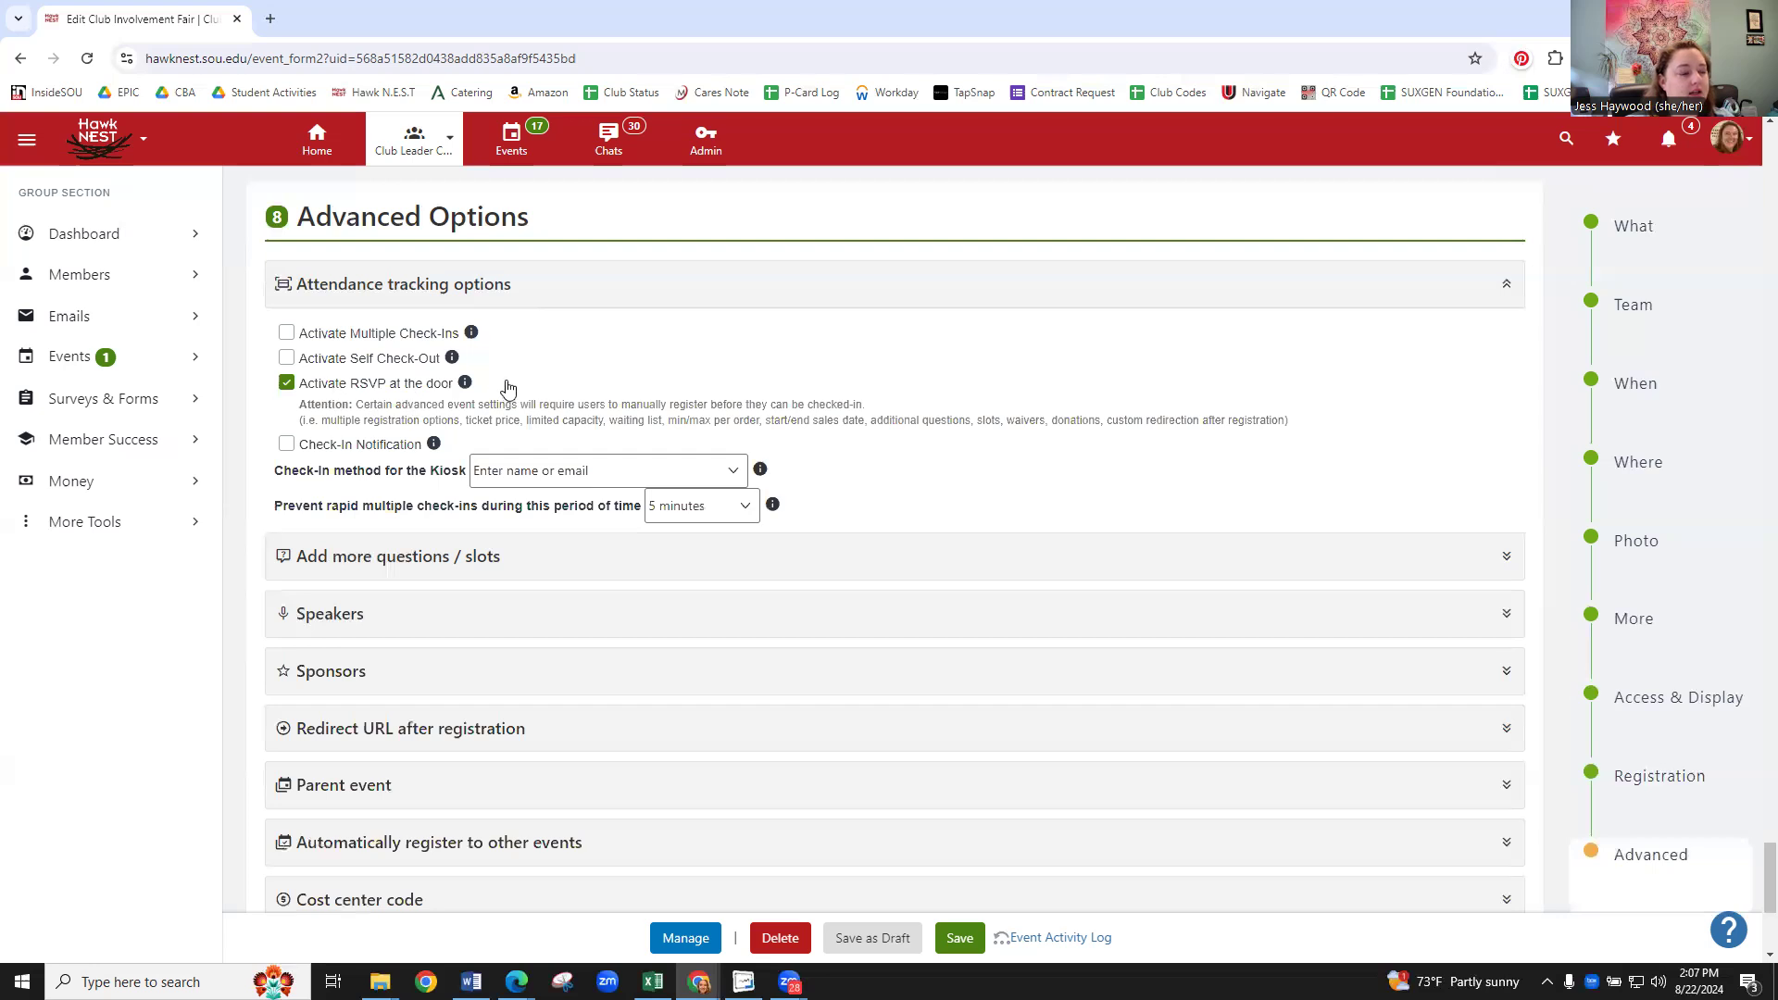
scroll(533, 389, "down", 1)
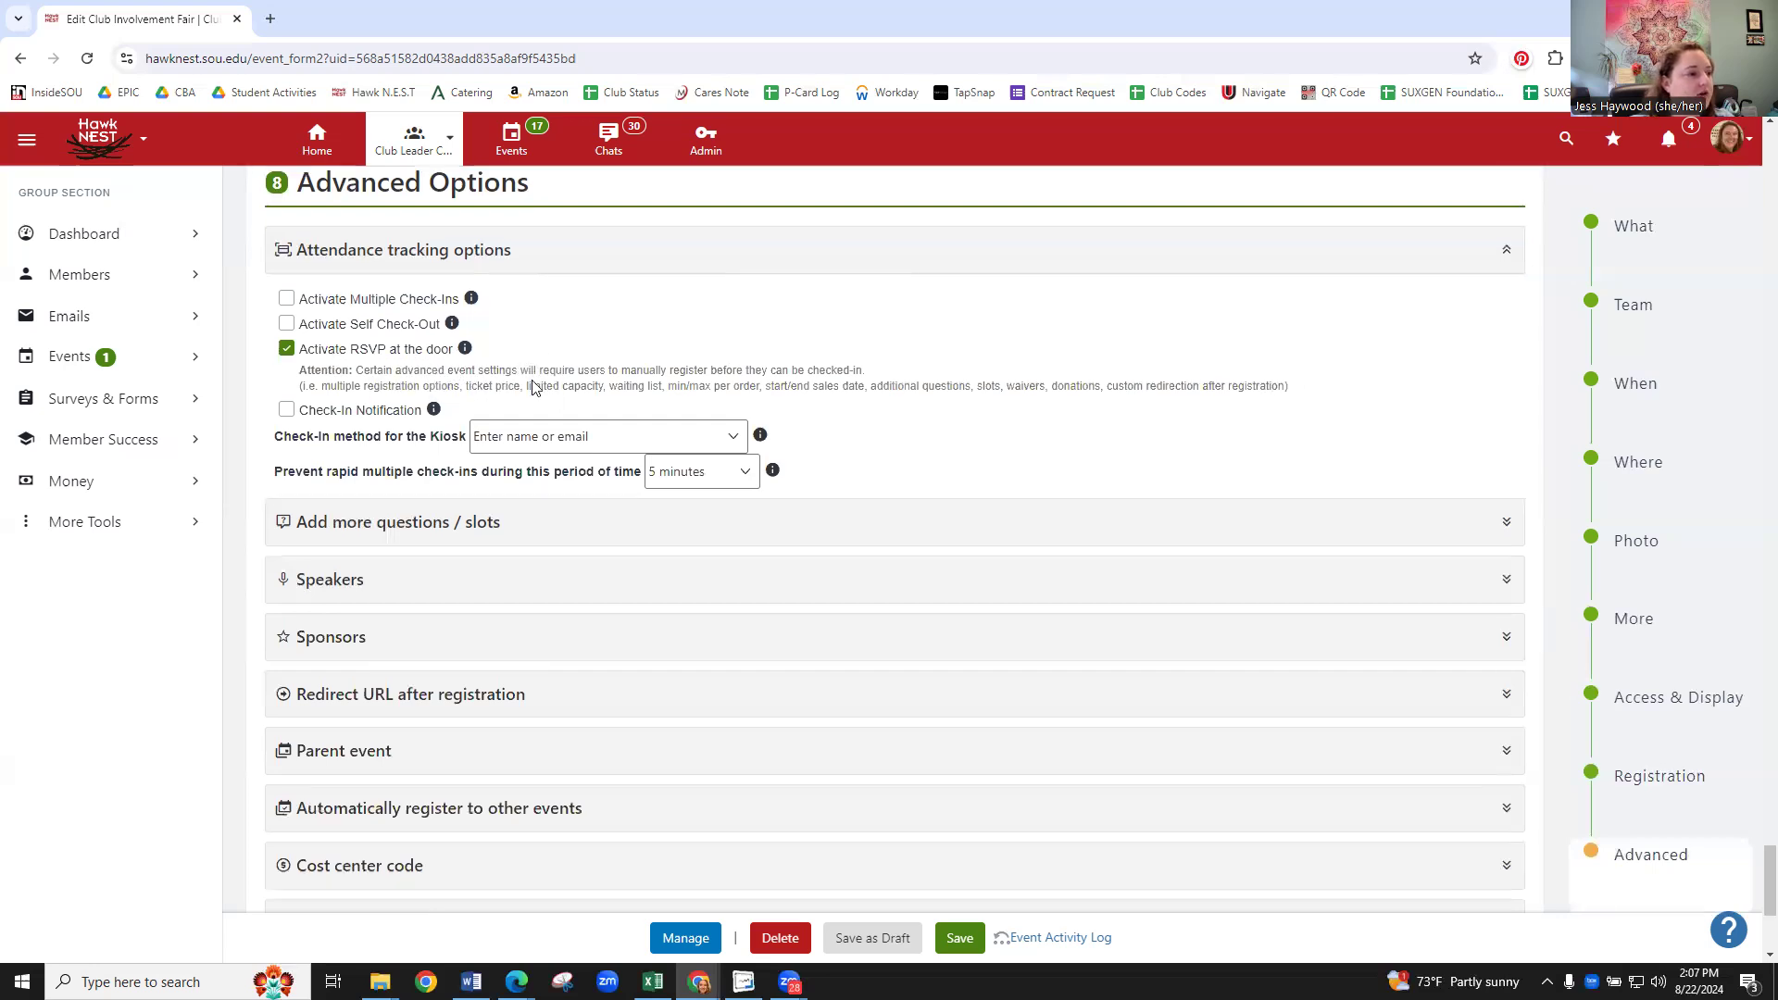
mouse_move(434, 355)
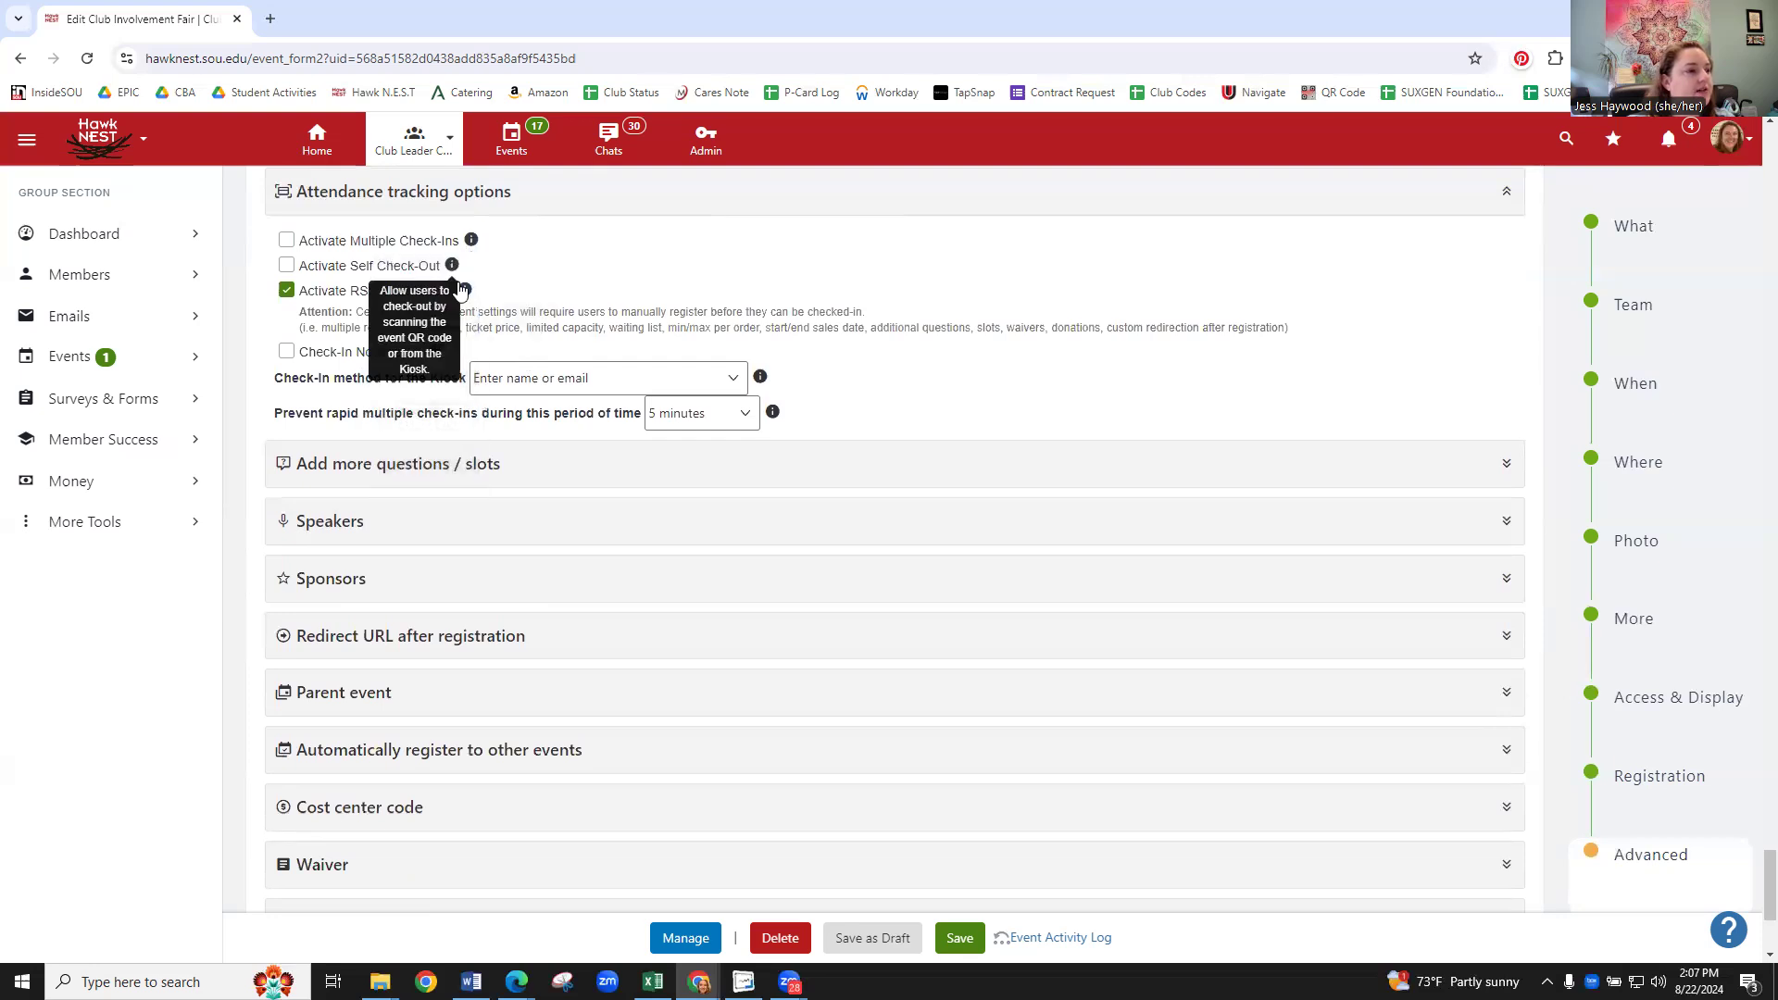
mouse_move(766, 424)
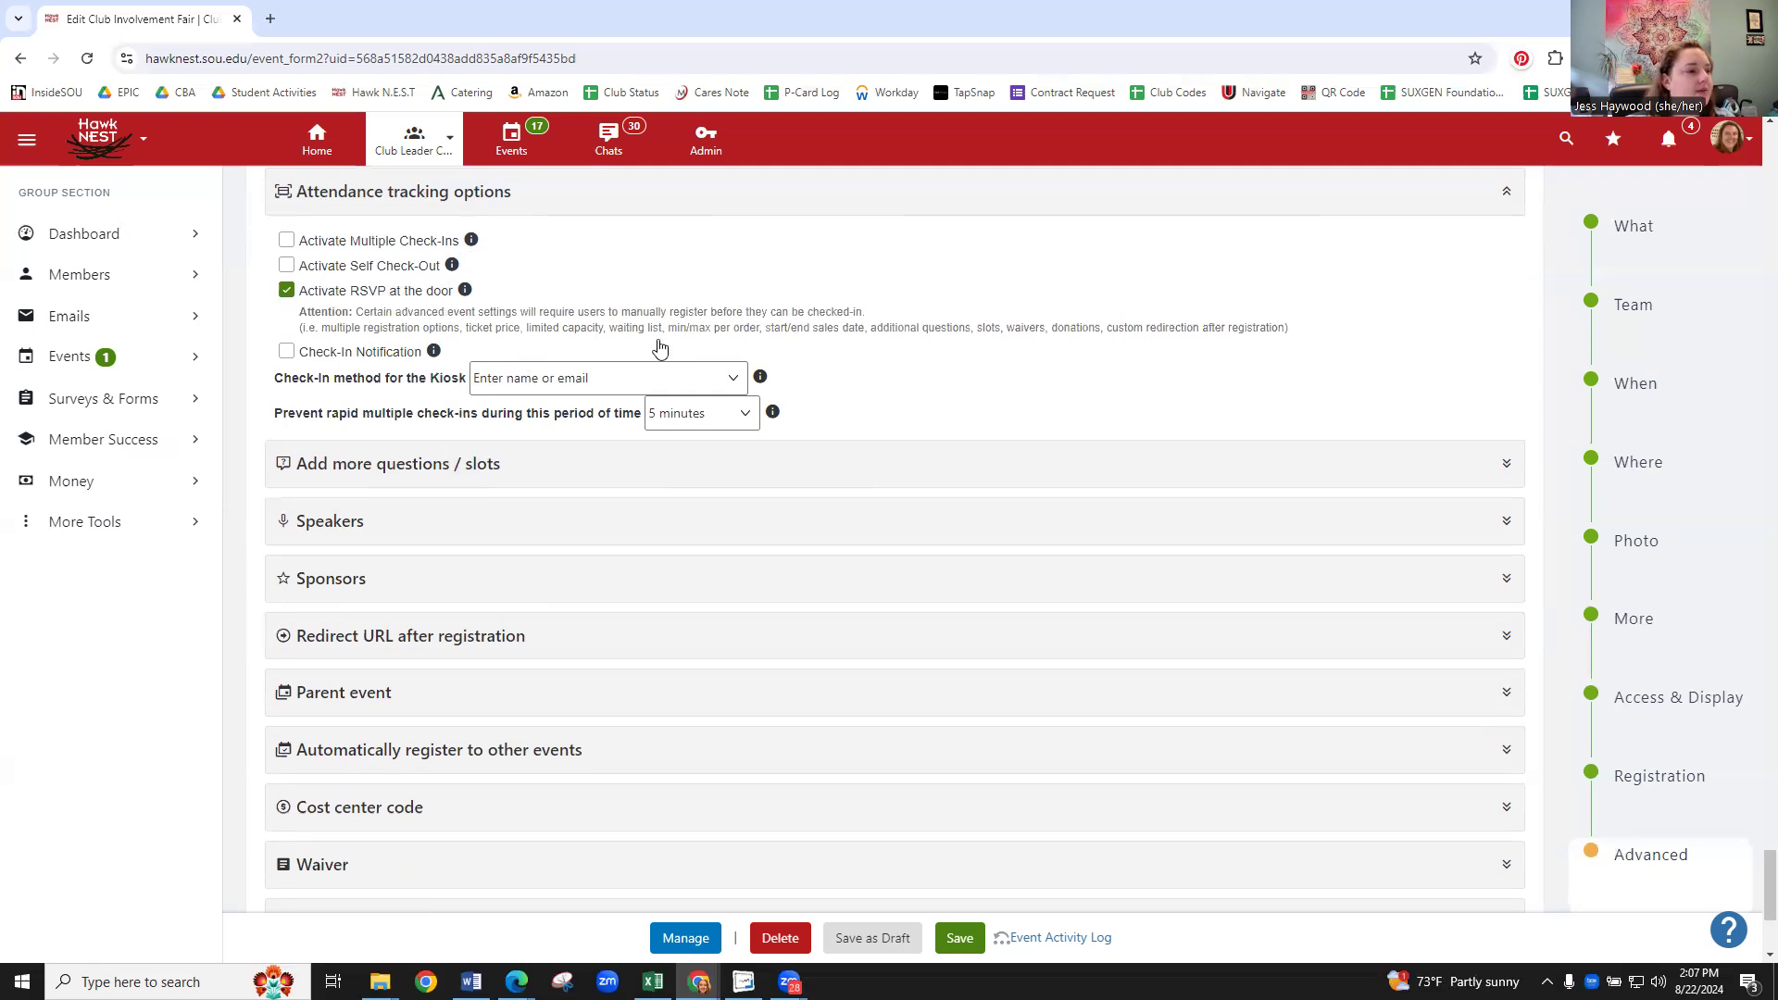
scroll(904, 361, "down", 1)
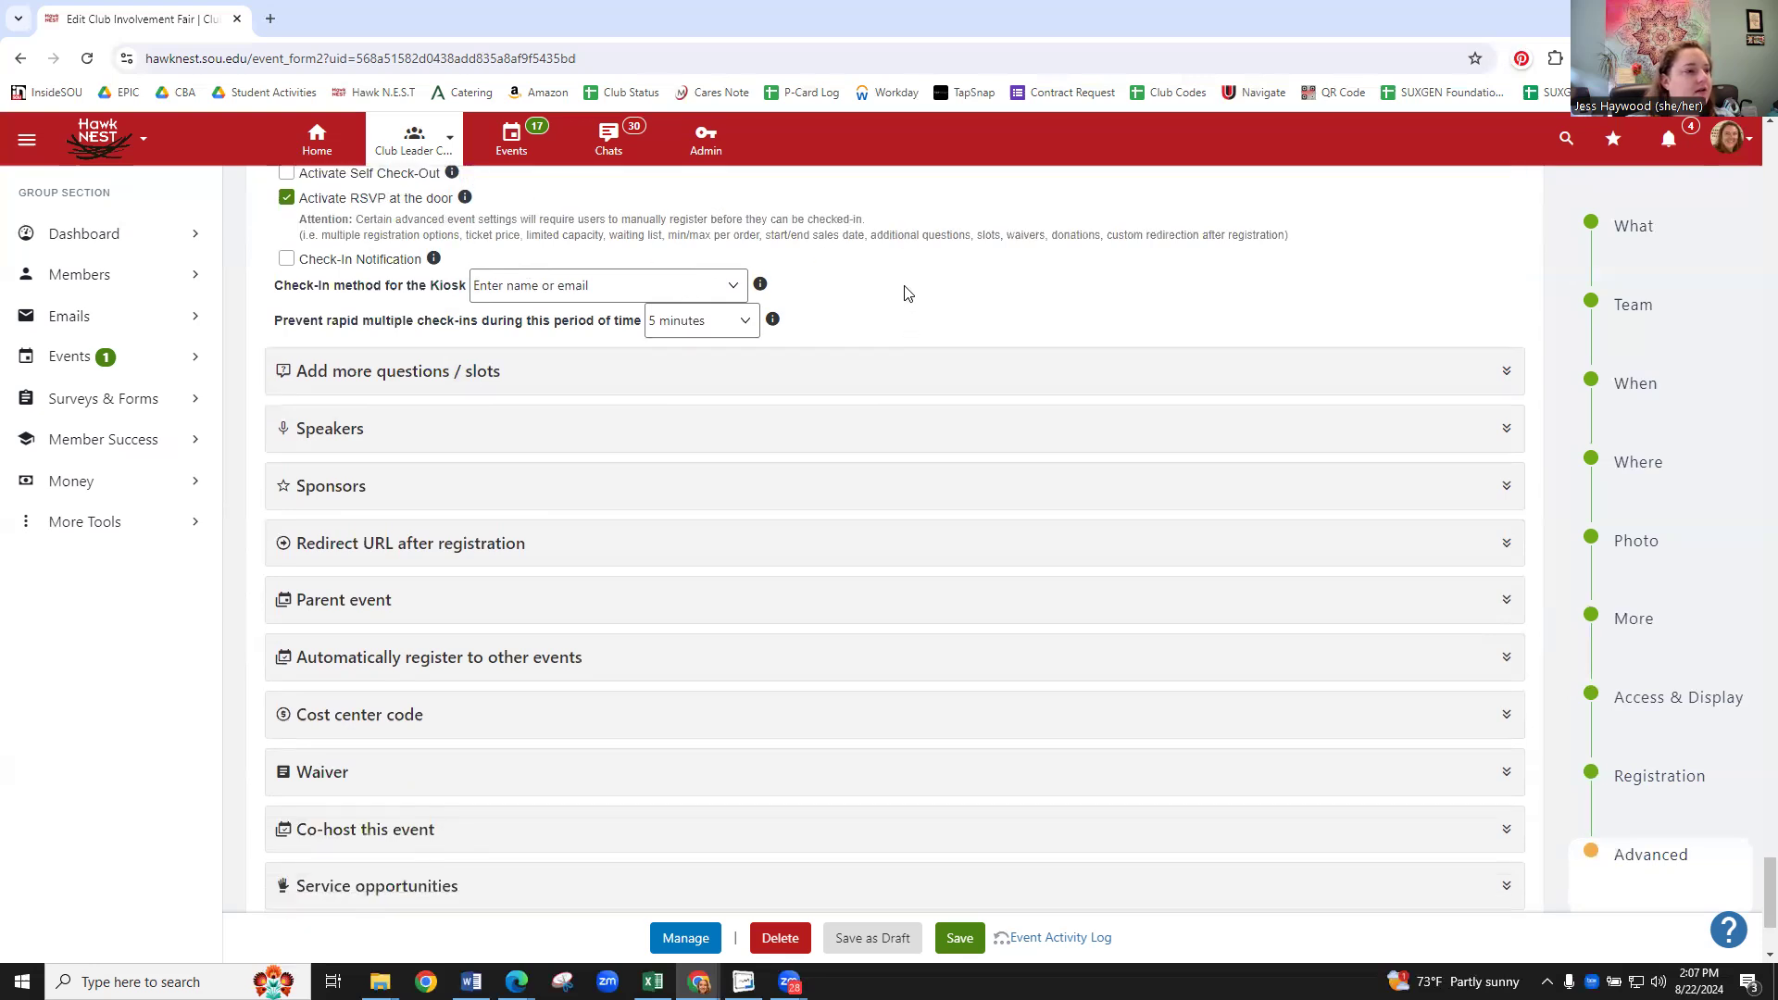
- Expand 'Add more questions / slots', look through the default questions, then begin a new question
left_click(488, 381)
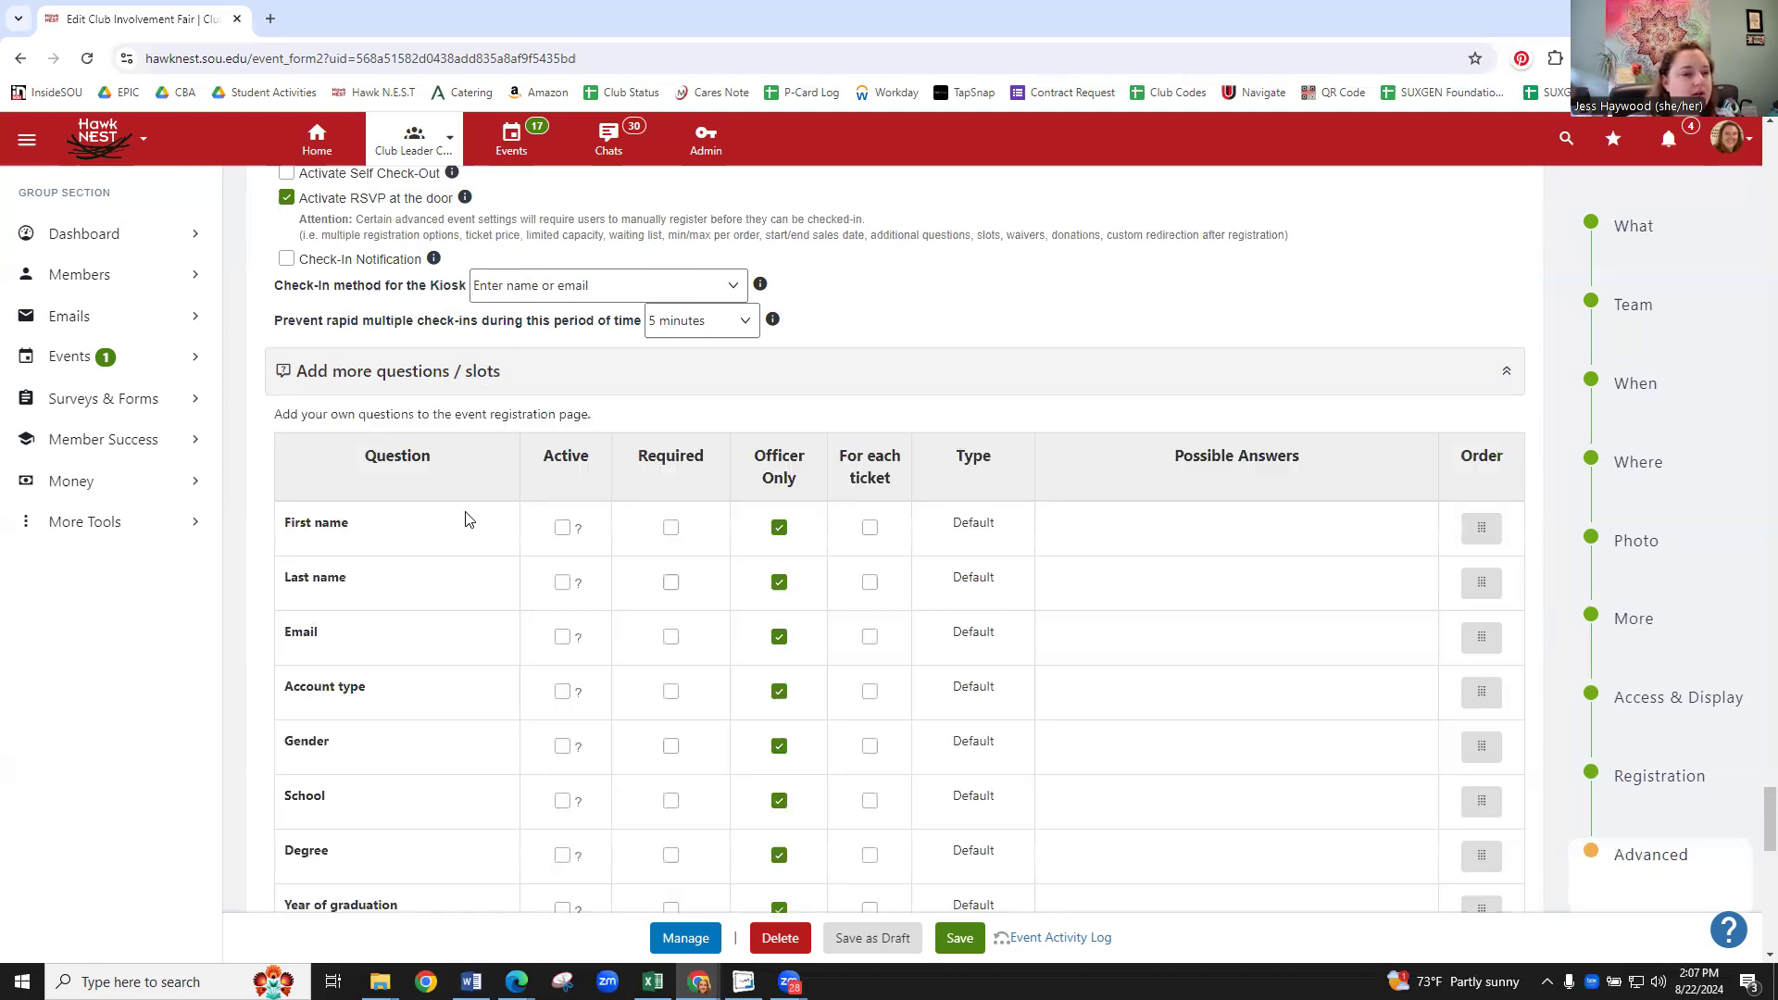
scroll(468, 519, "down", 1)
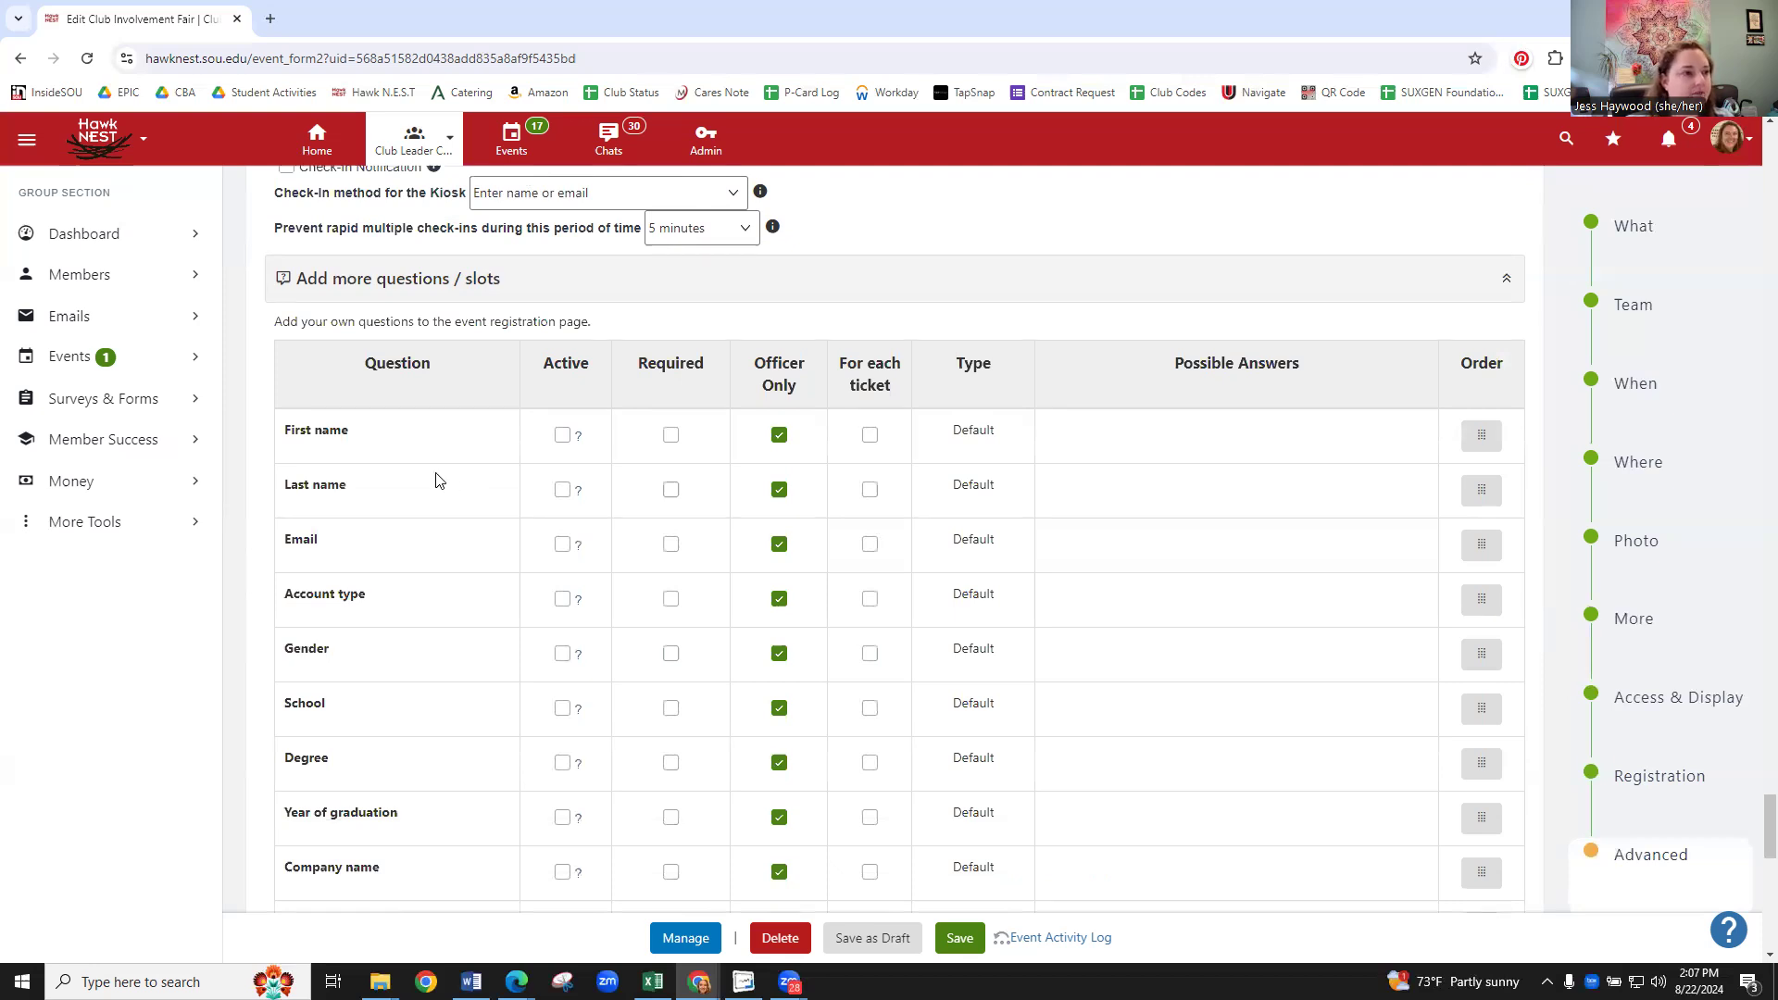
scroll(439, 481, "down", 1)
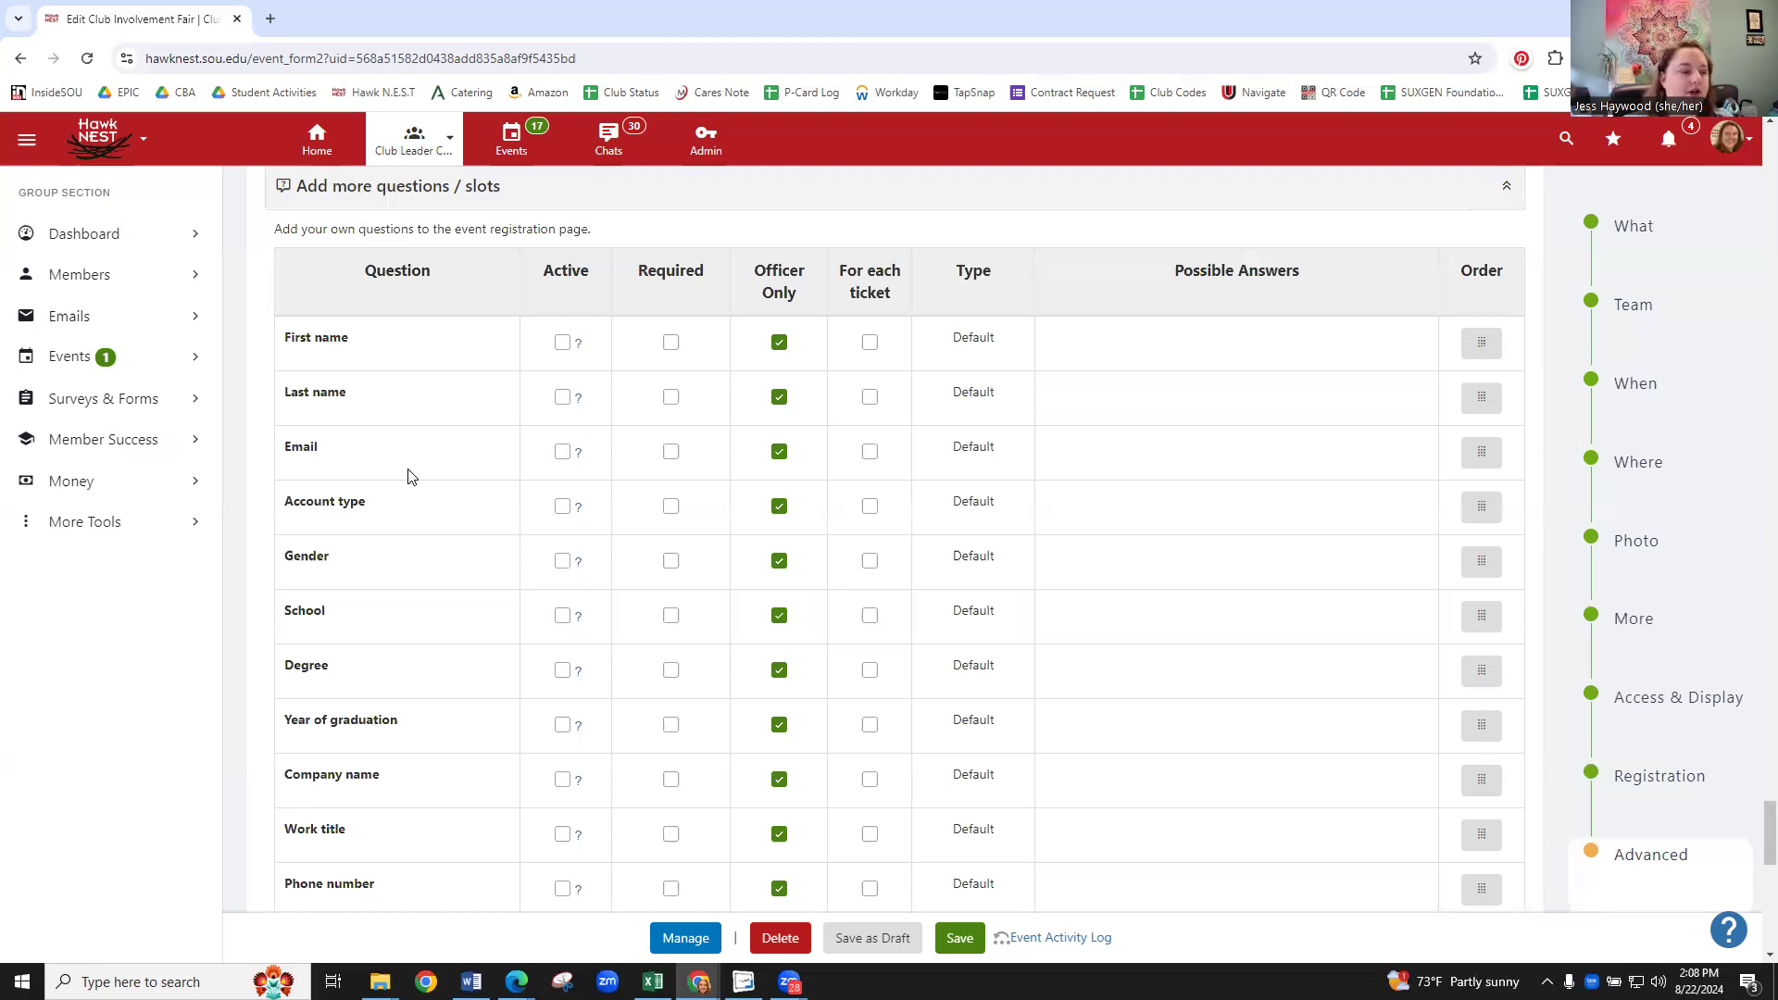
scroll(426, 474, "down", 5)
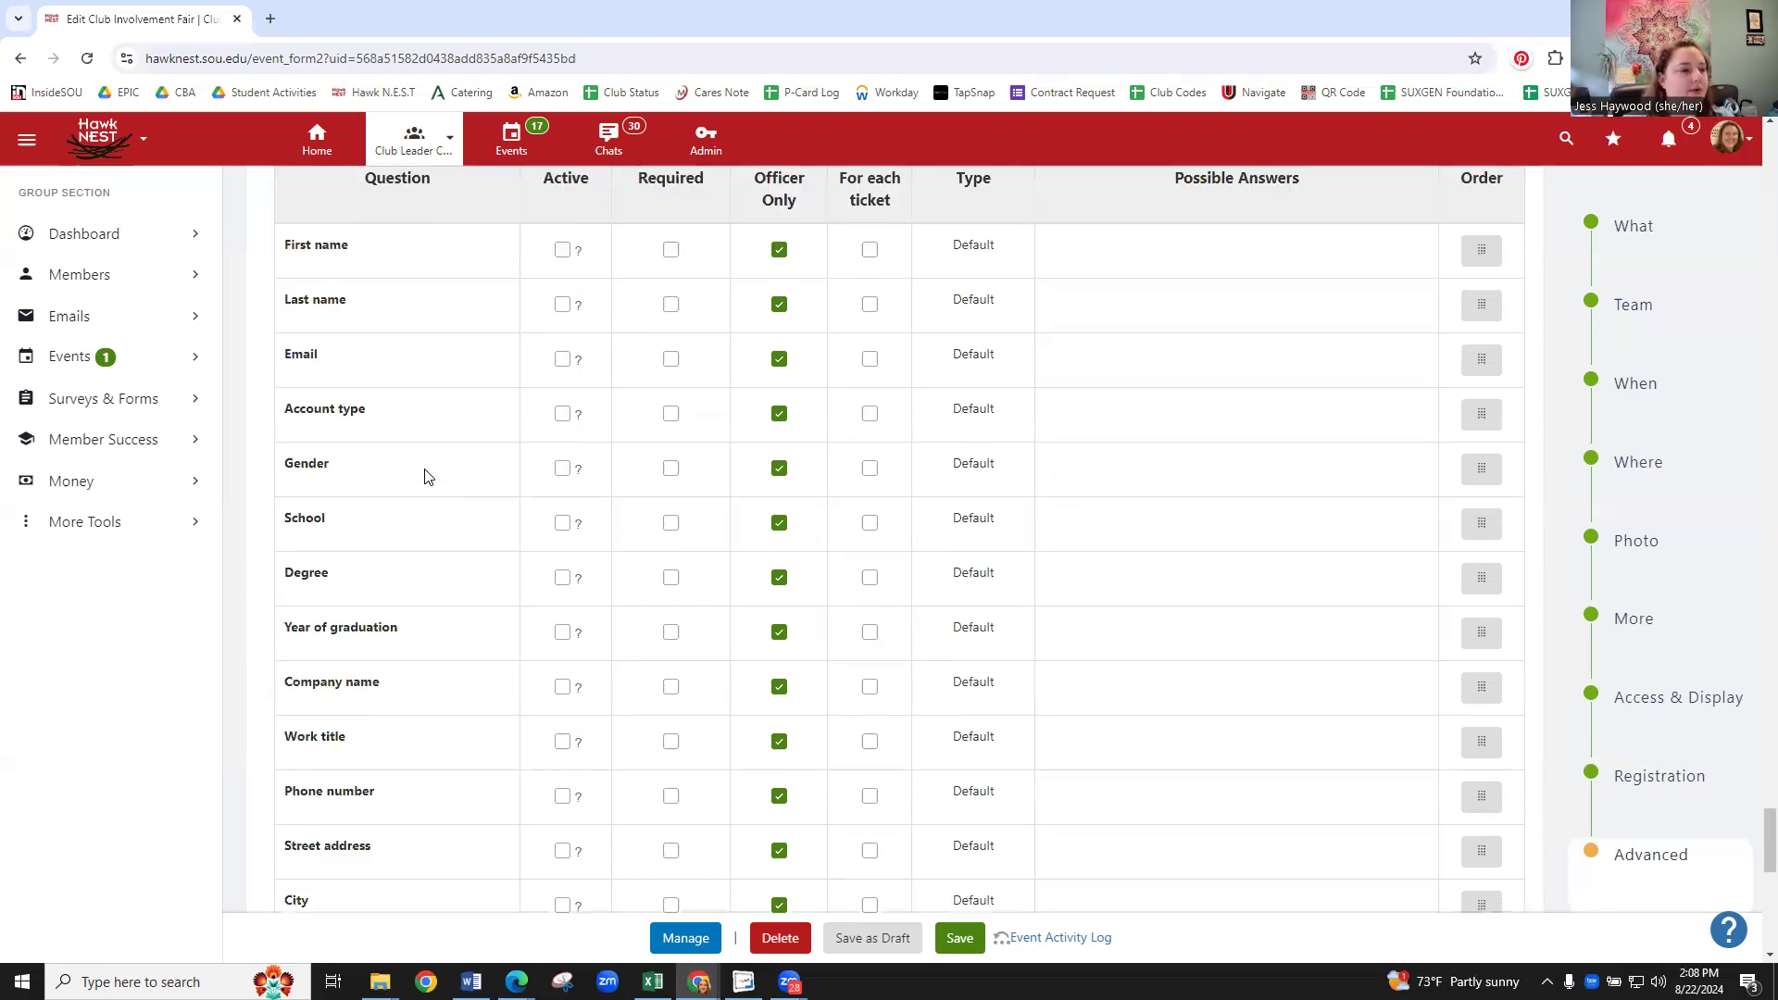
scroll(424, 472, "down", 1)
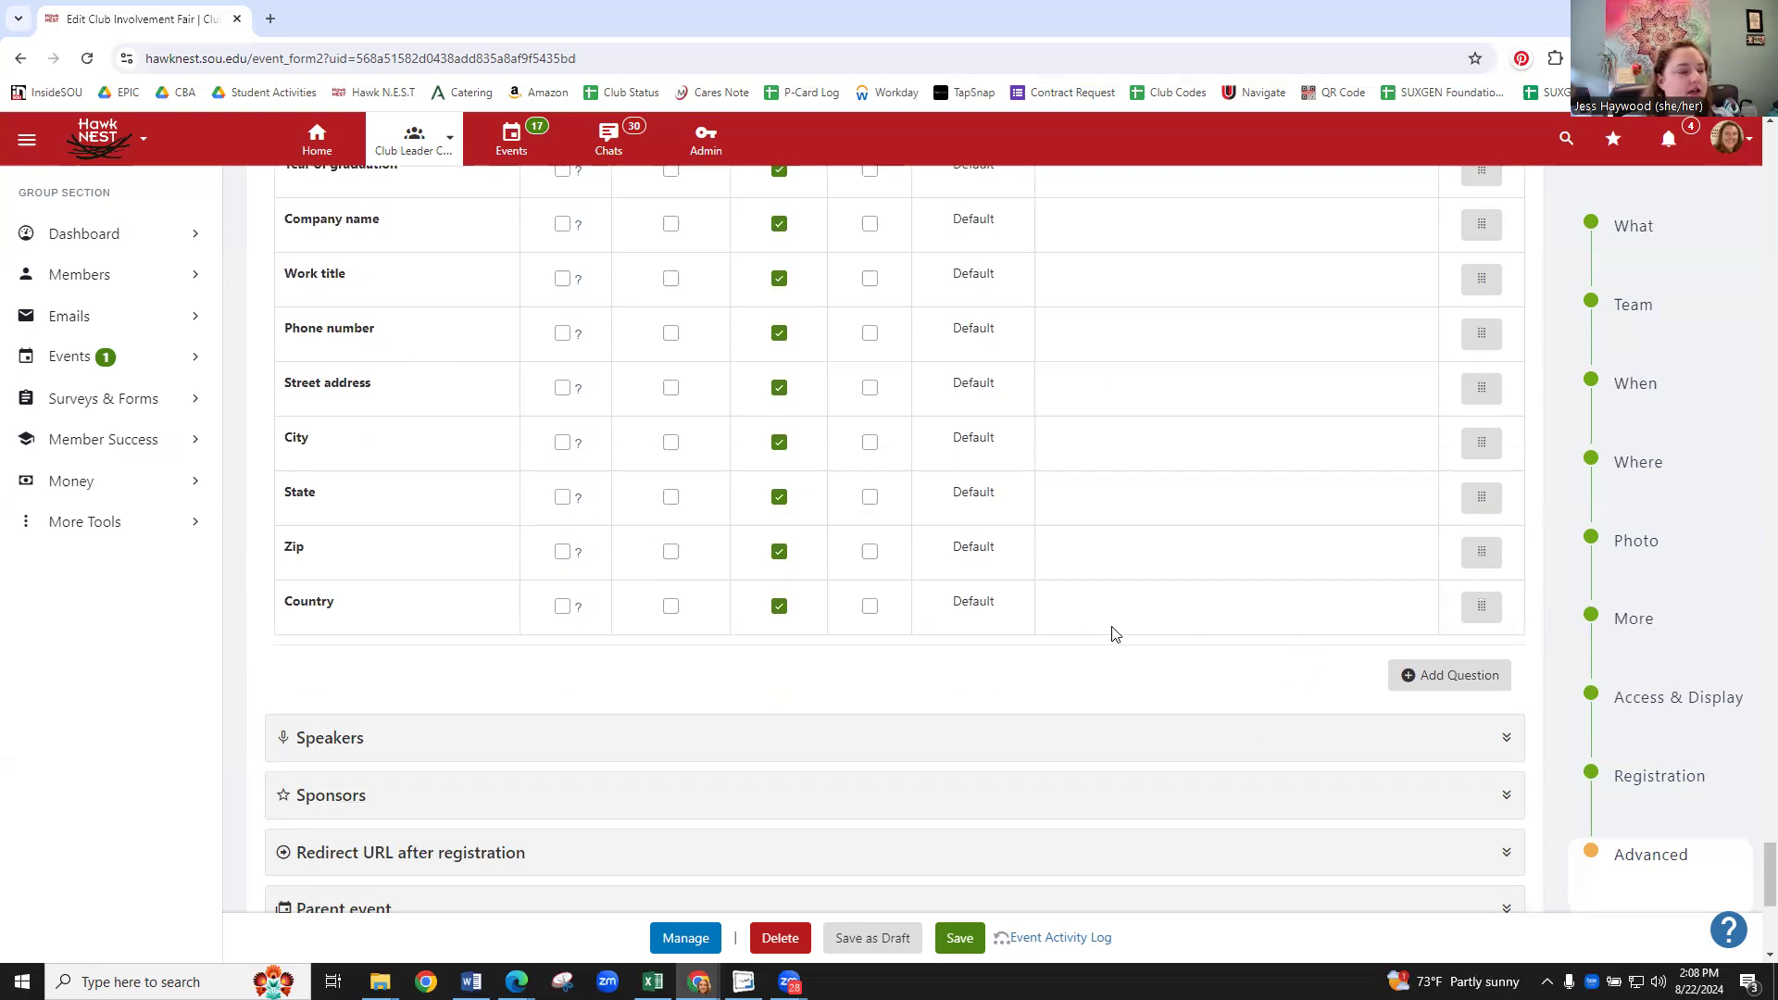
left_click(1440, 677)
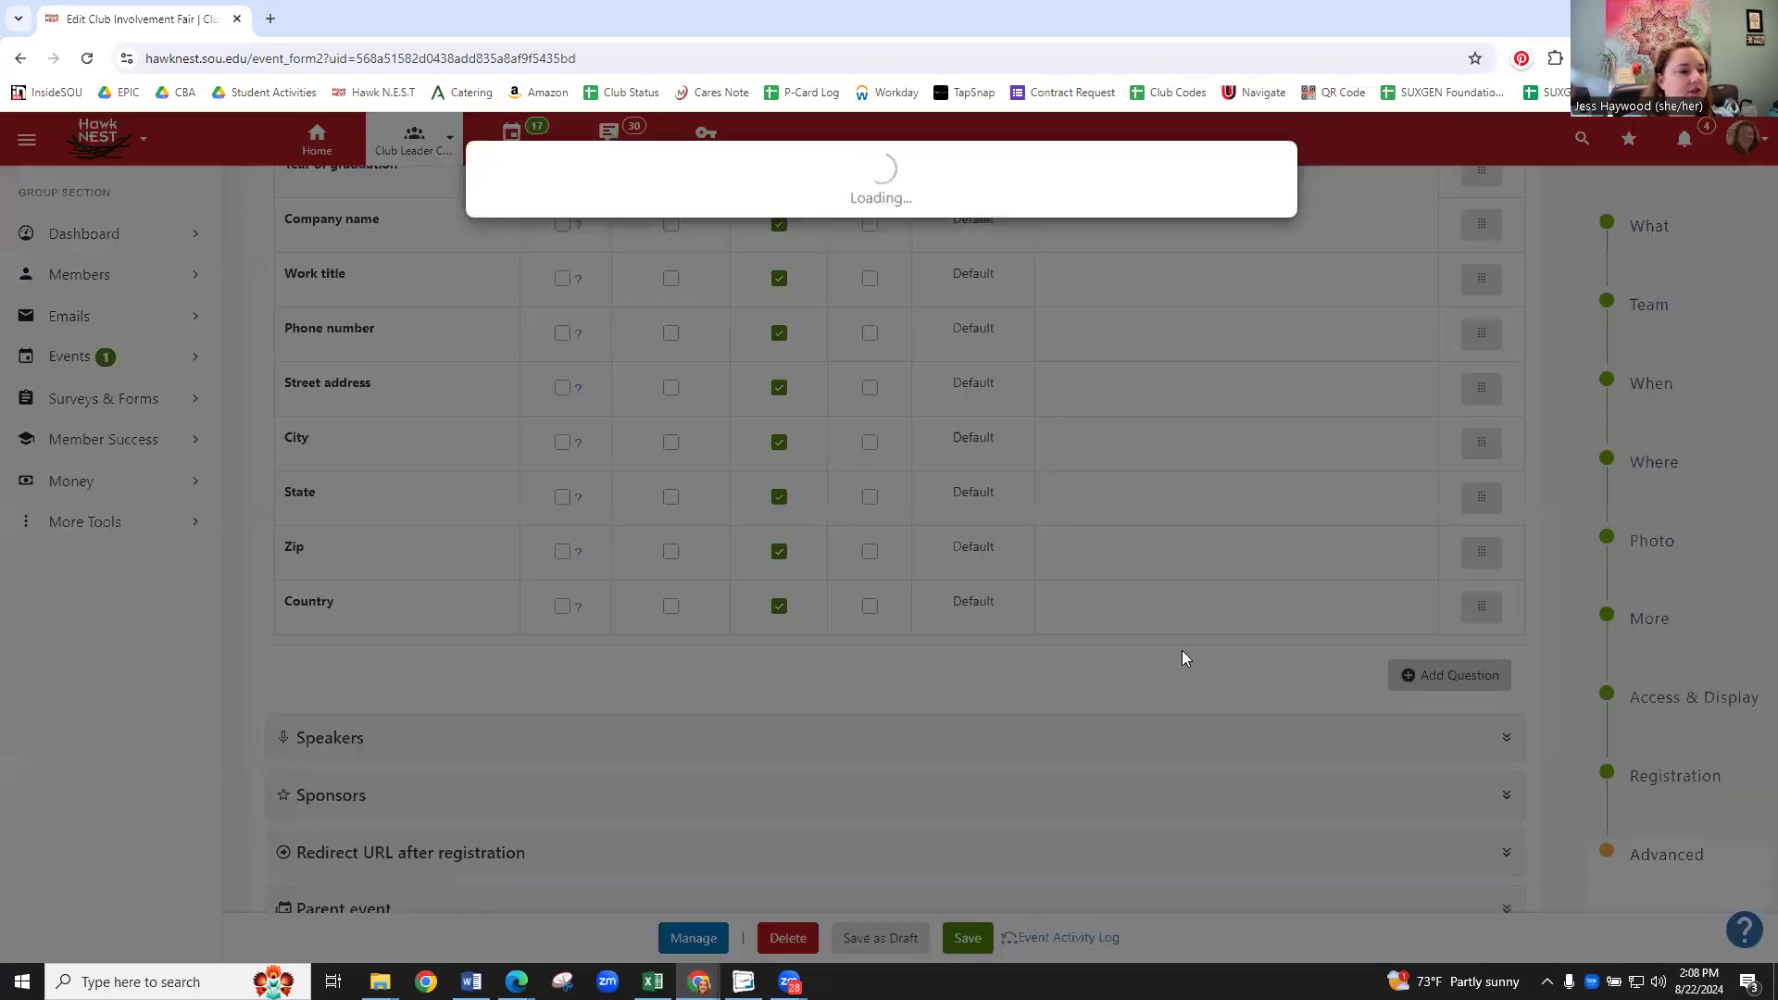
- Create a Dropdown menu registration question titled 'what is your tshirt size?'
left_click(731, 259)
type("what is your tshir size?")
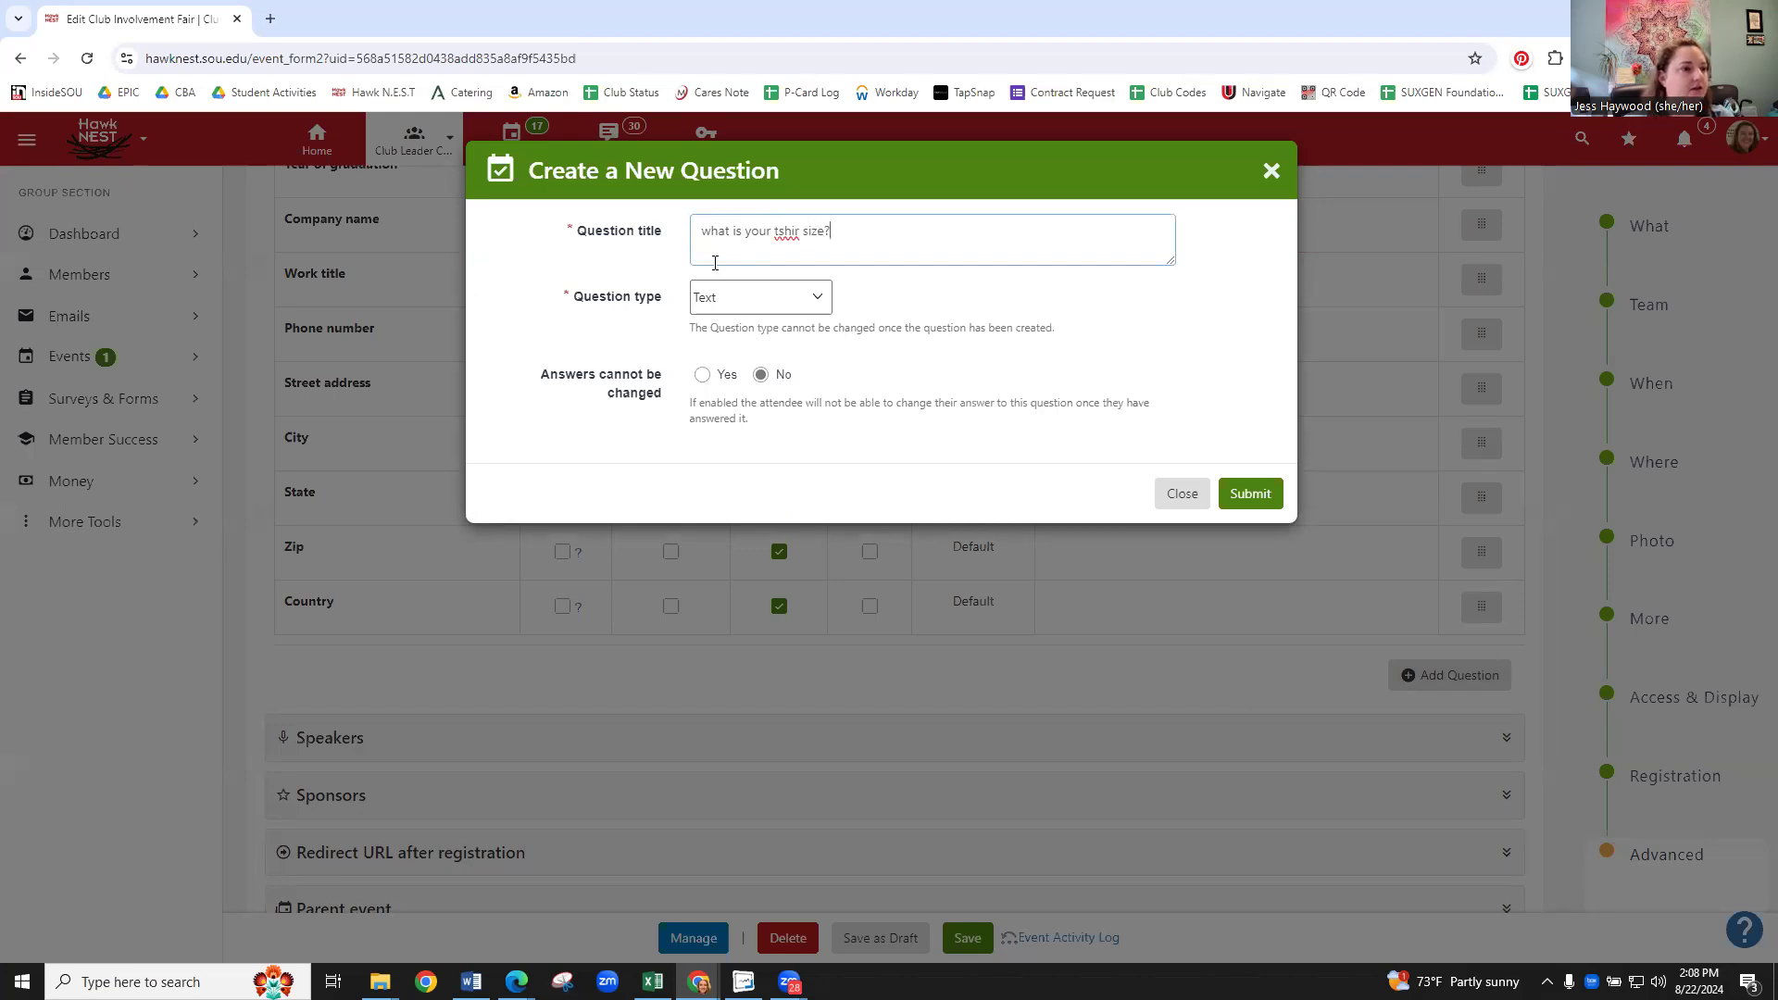
left_click(801, 231)
type("t")
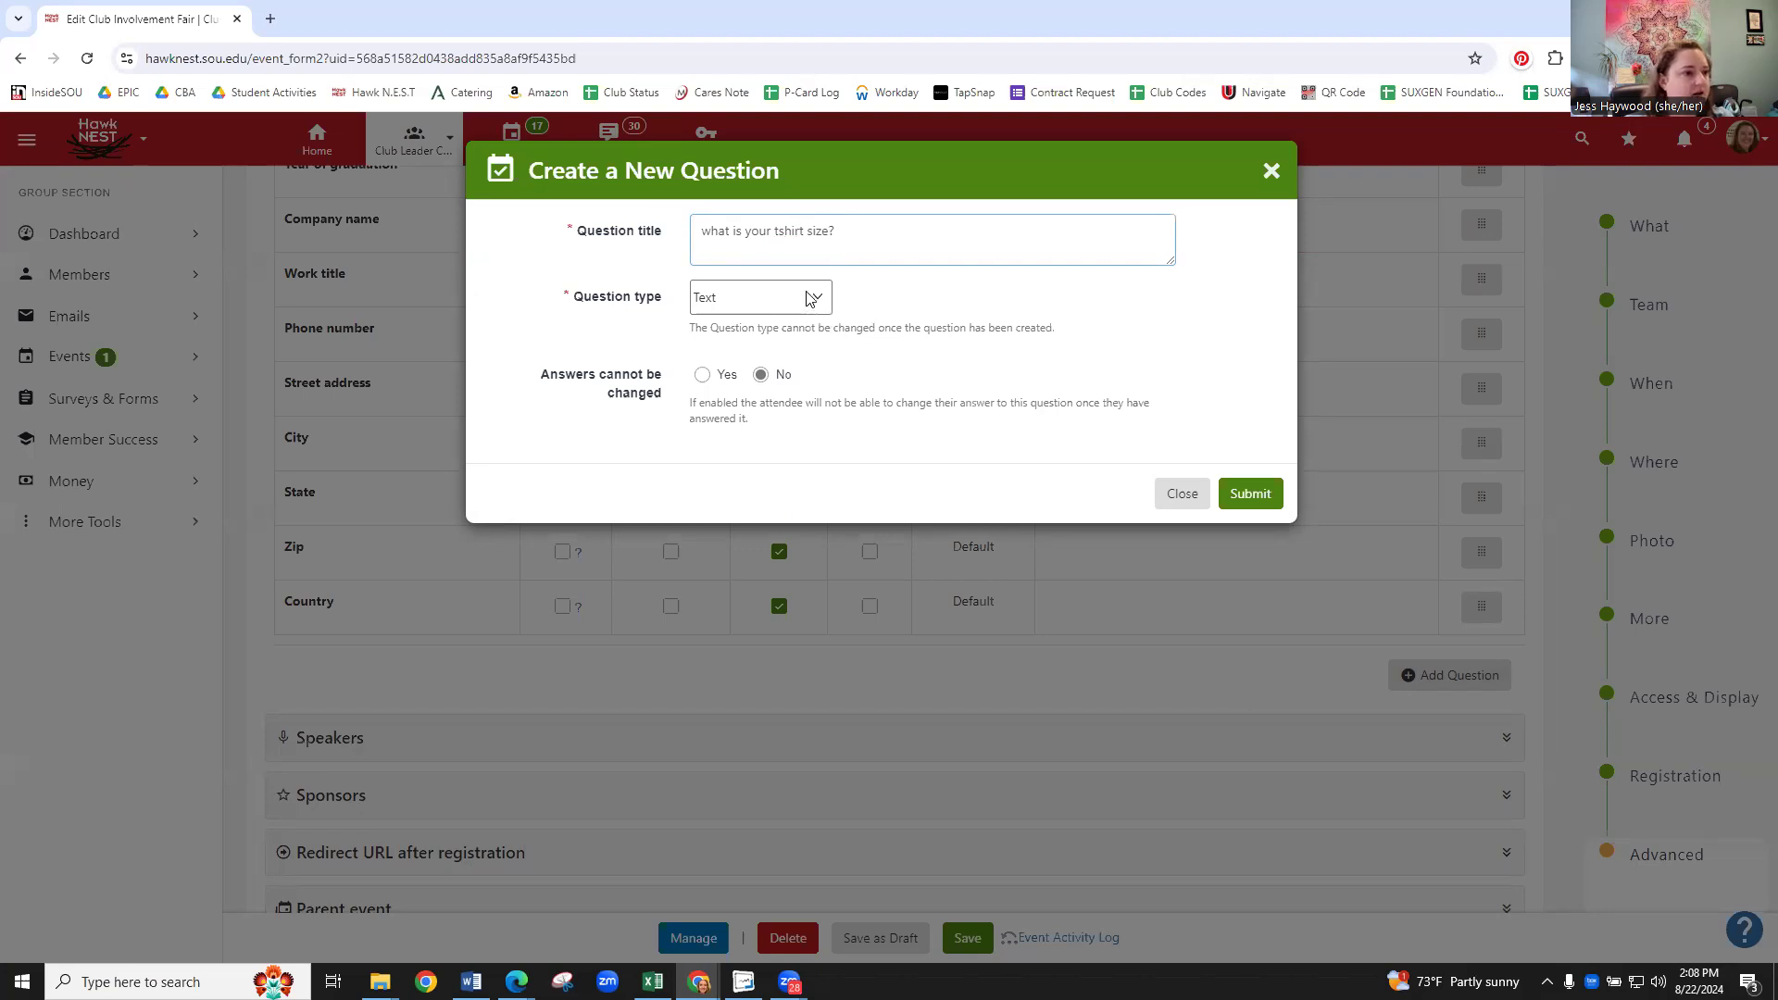
left_click(811, 298)
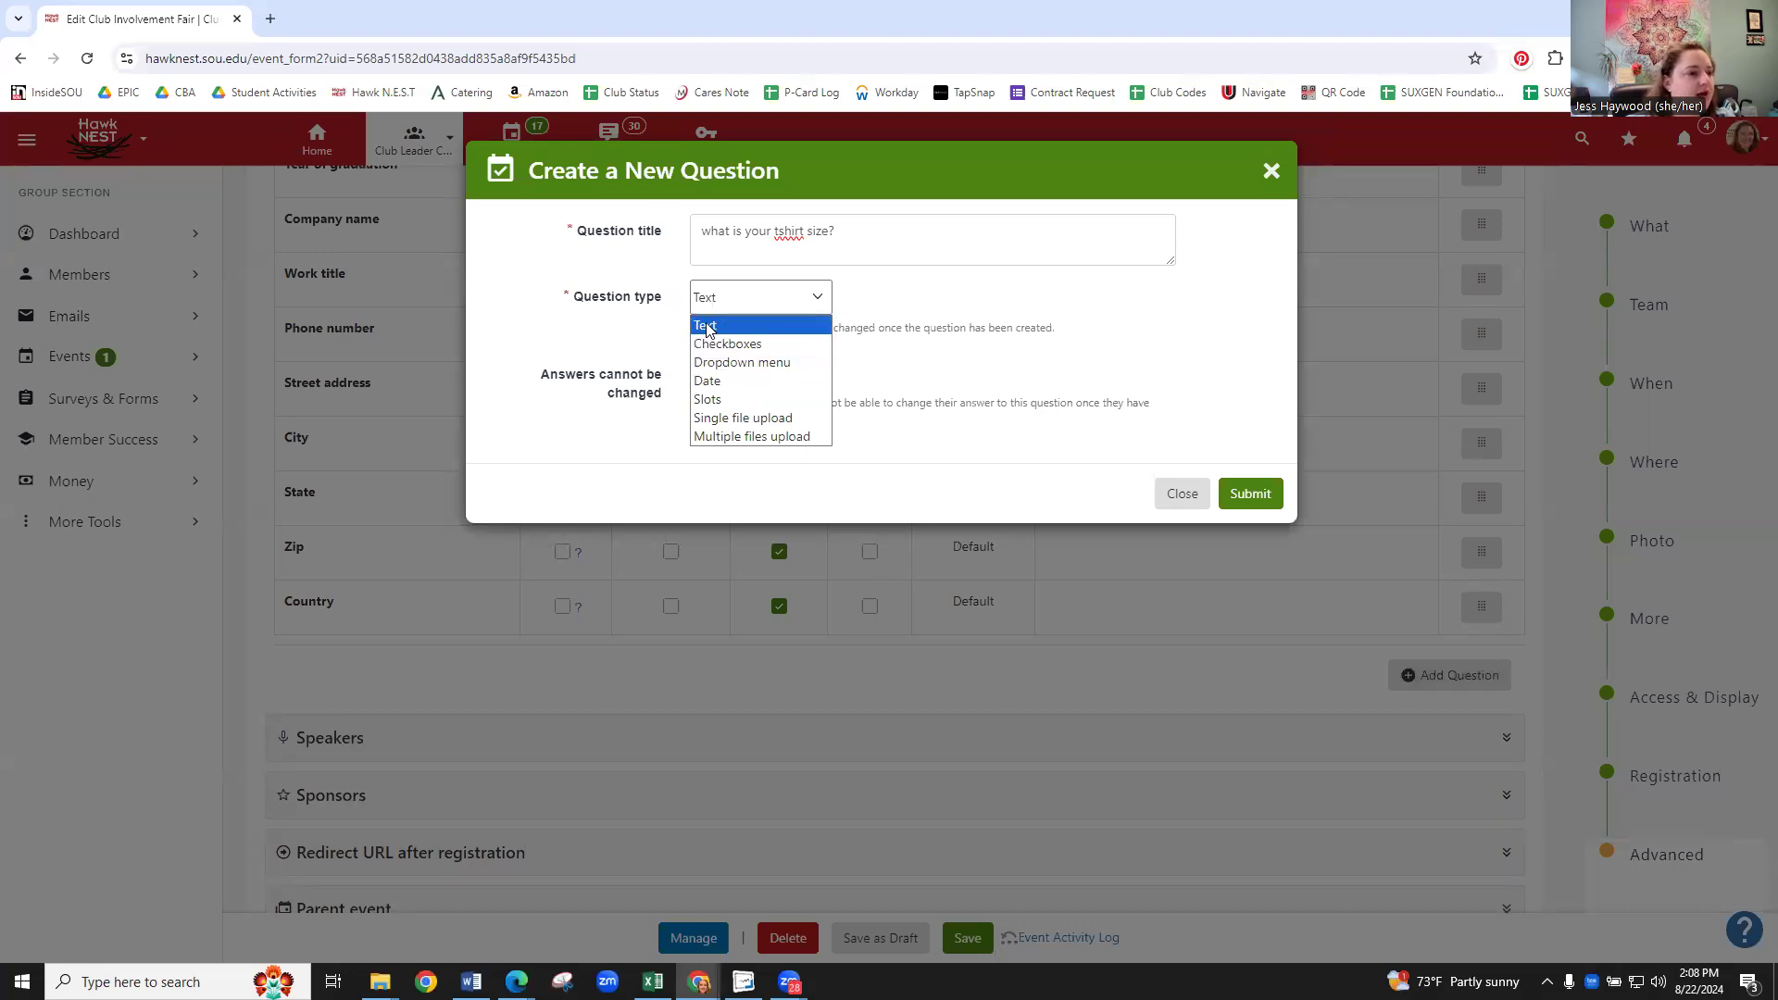
left_click(737, 363)
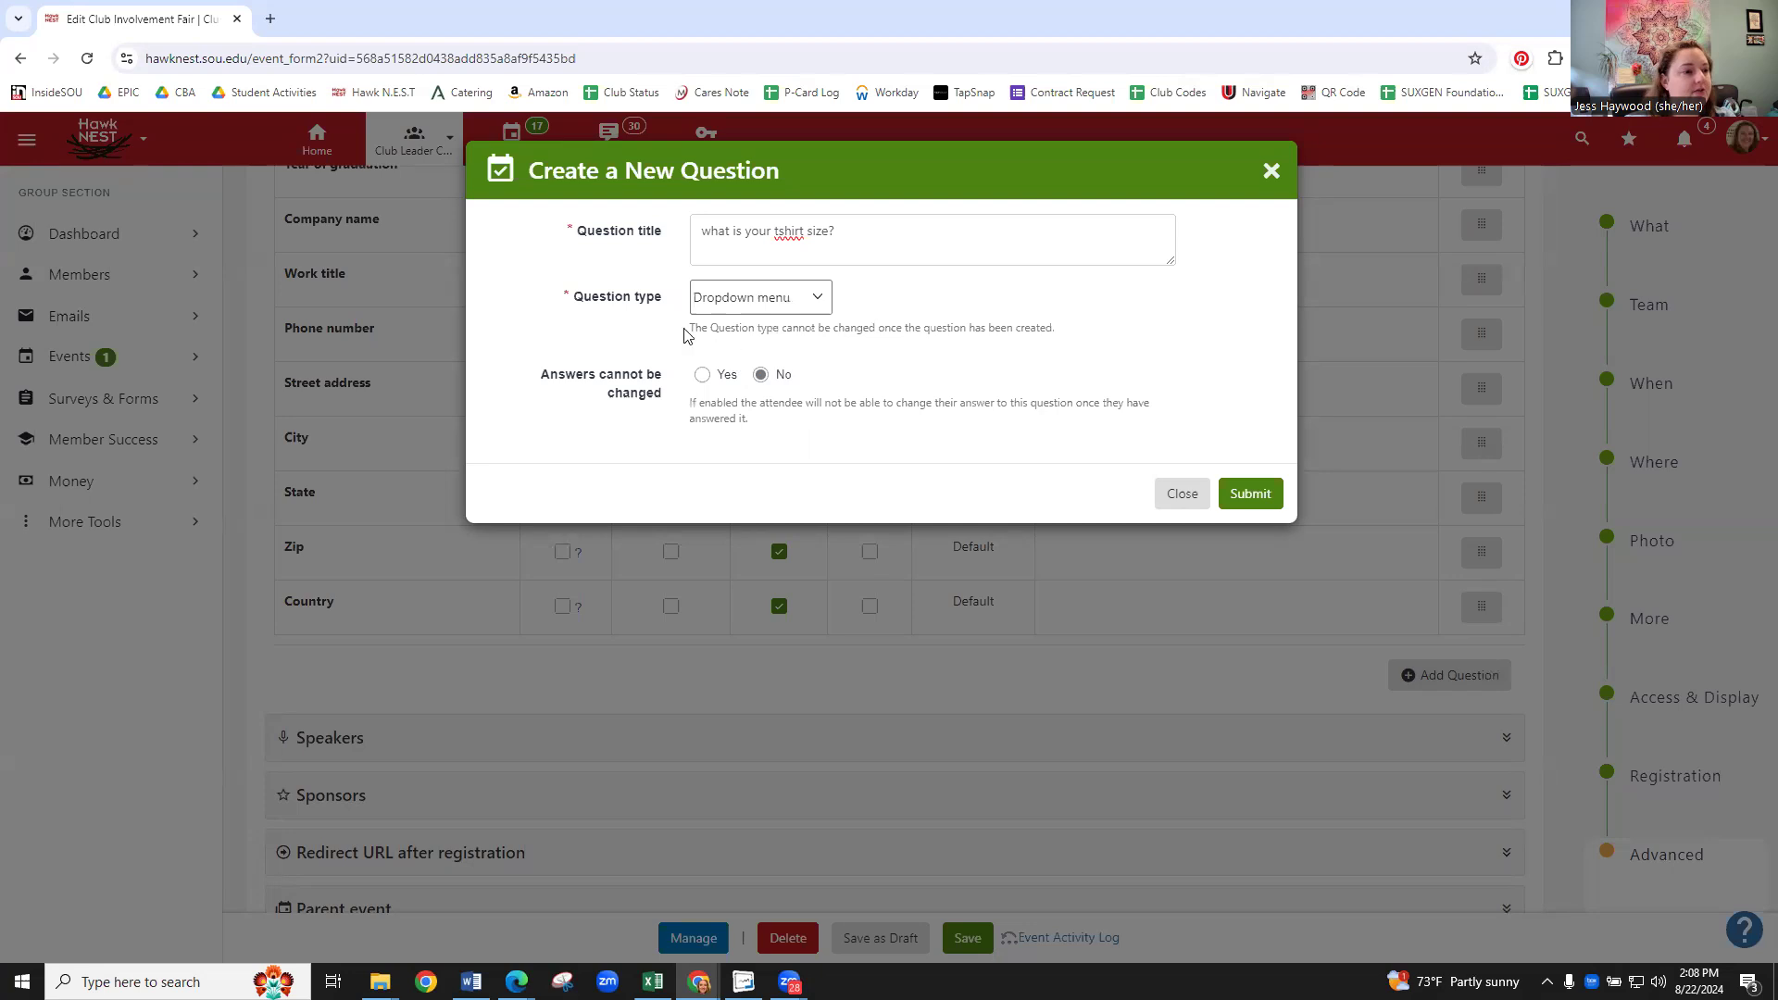
left_click(773, 305)
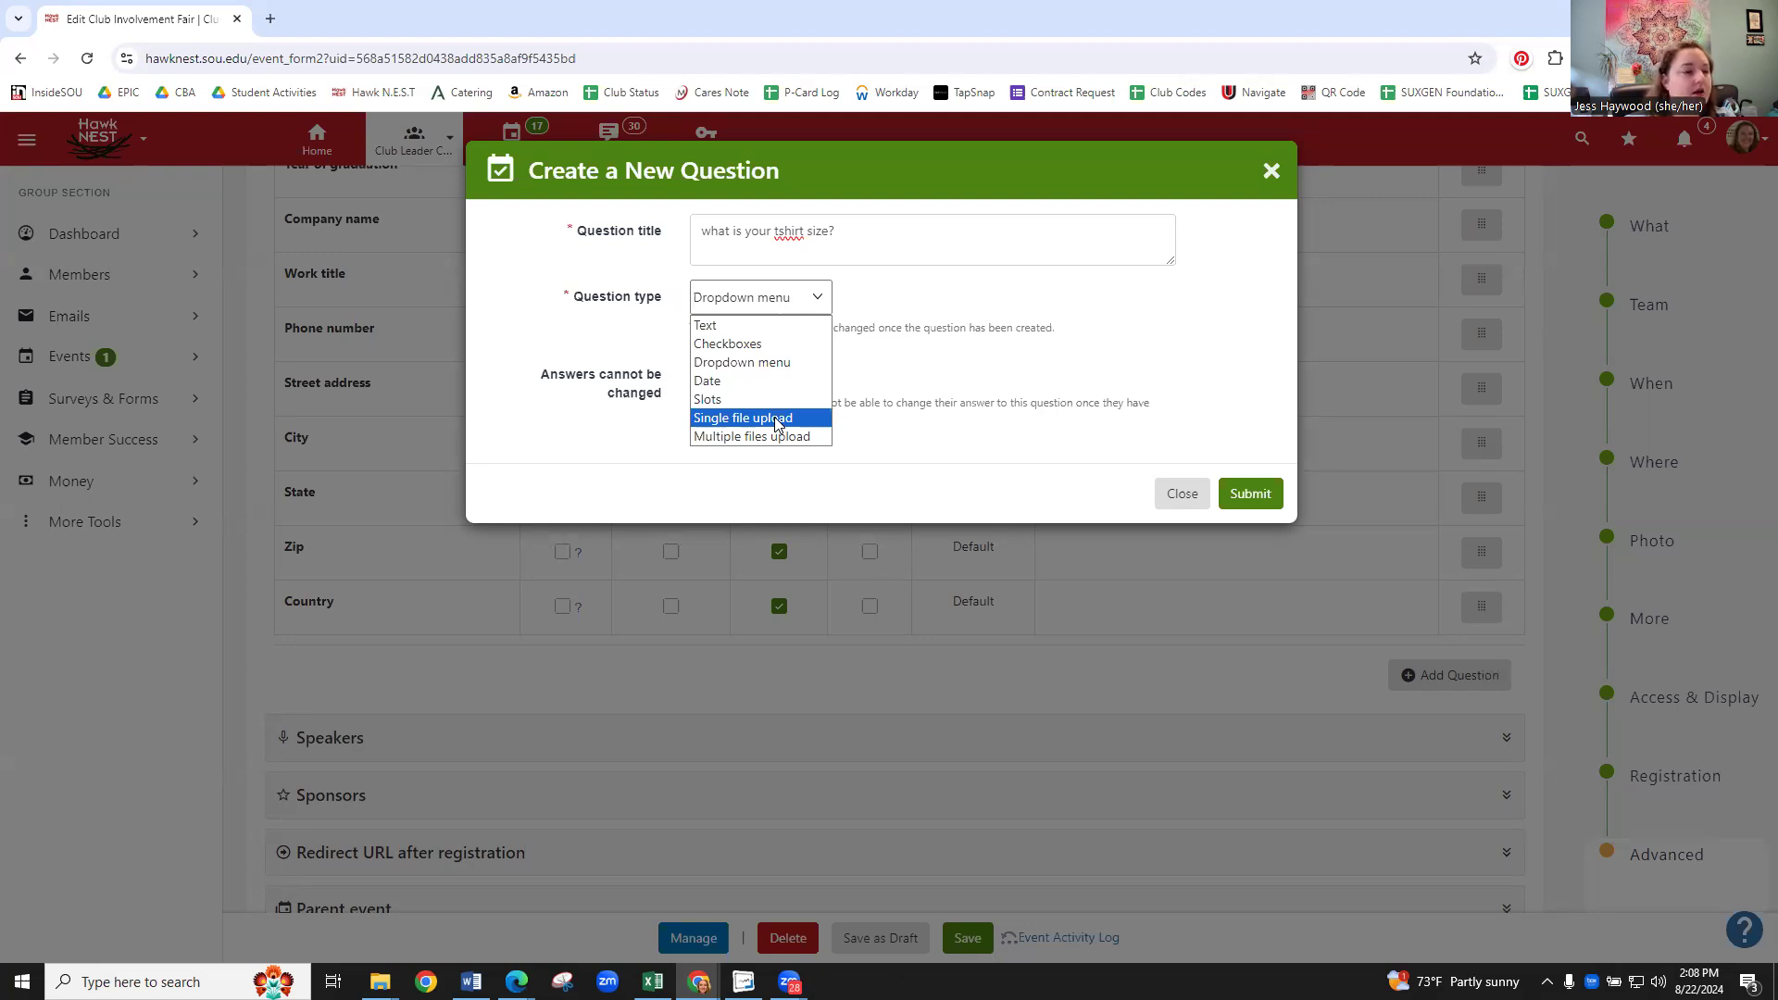
left_click(882, 360)
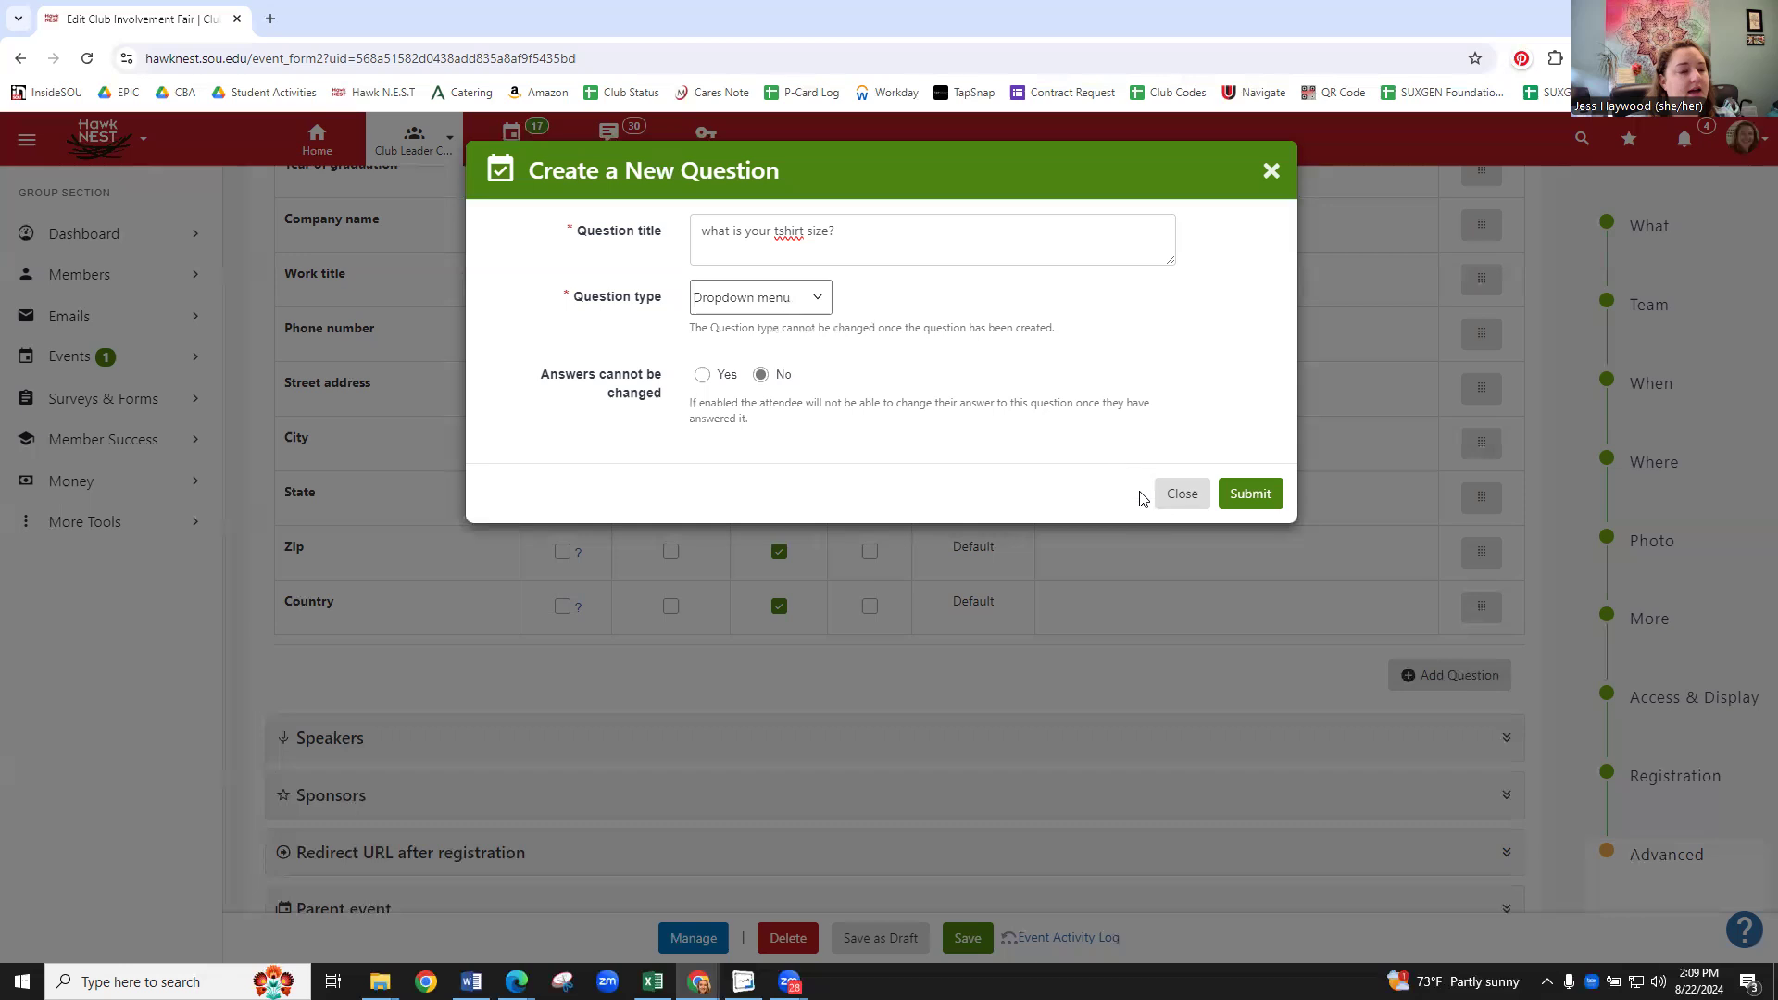
left_click(1252, 495)
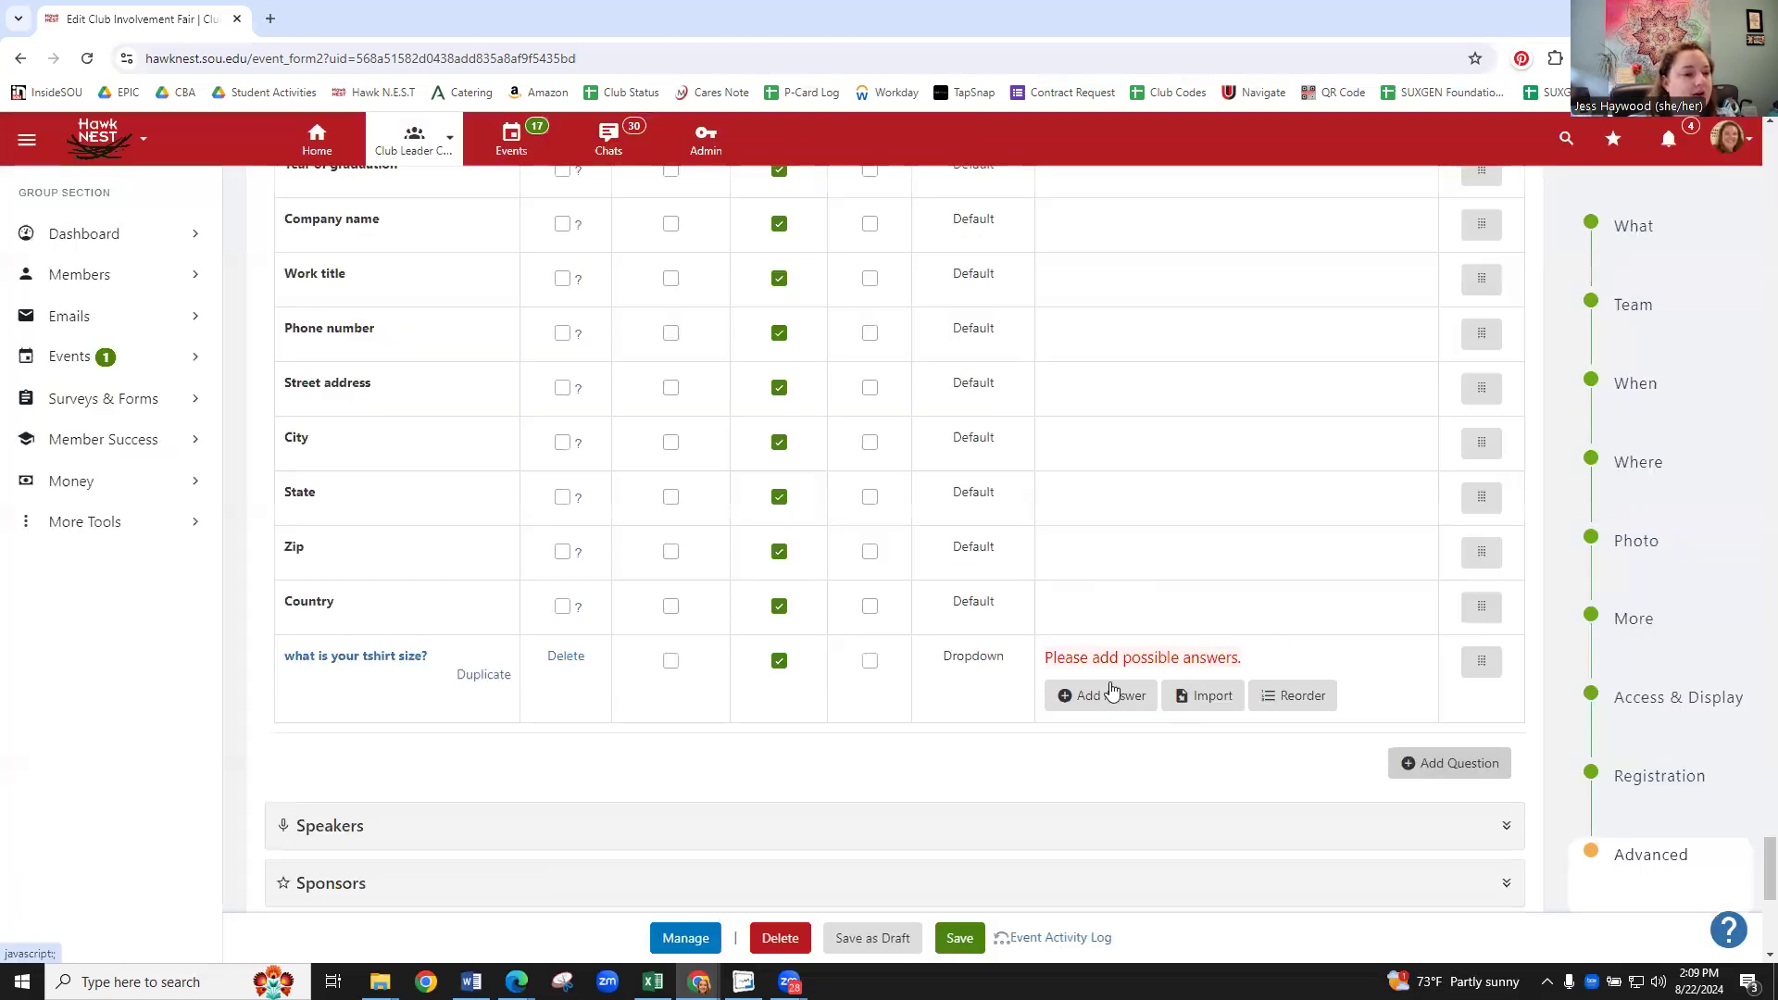
- Add the answer 'Small' with ordering 1 to the t-shirt size question
left_click(1126, 704)
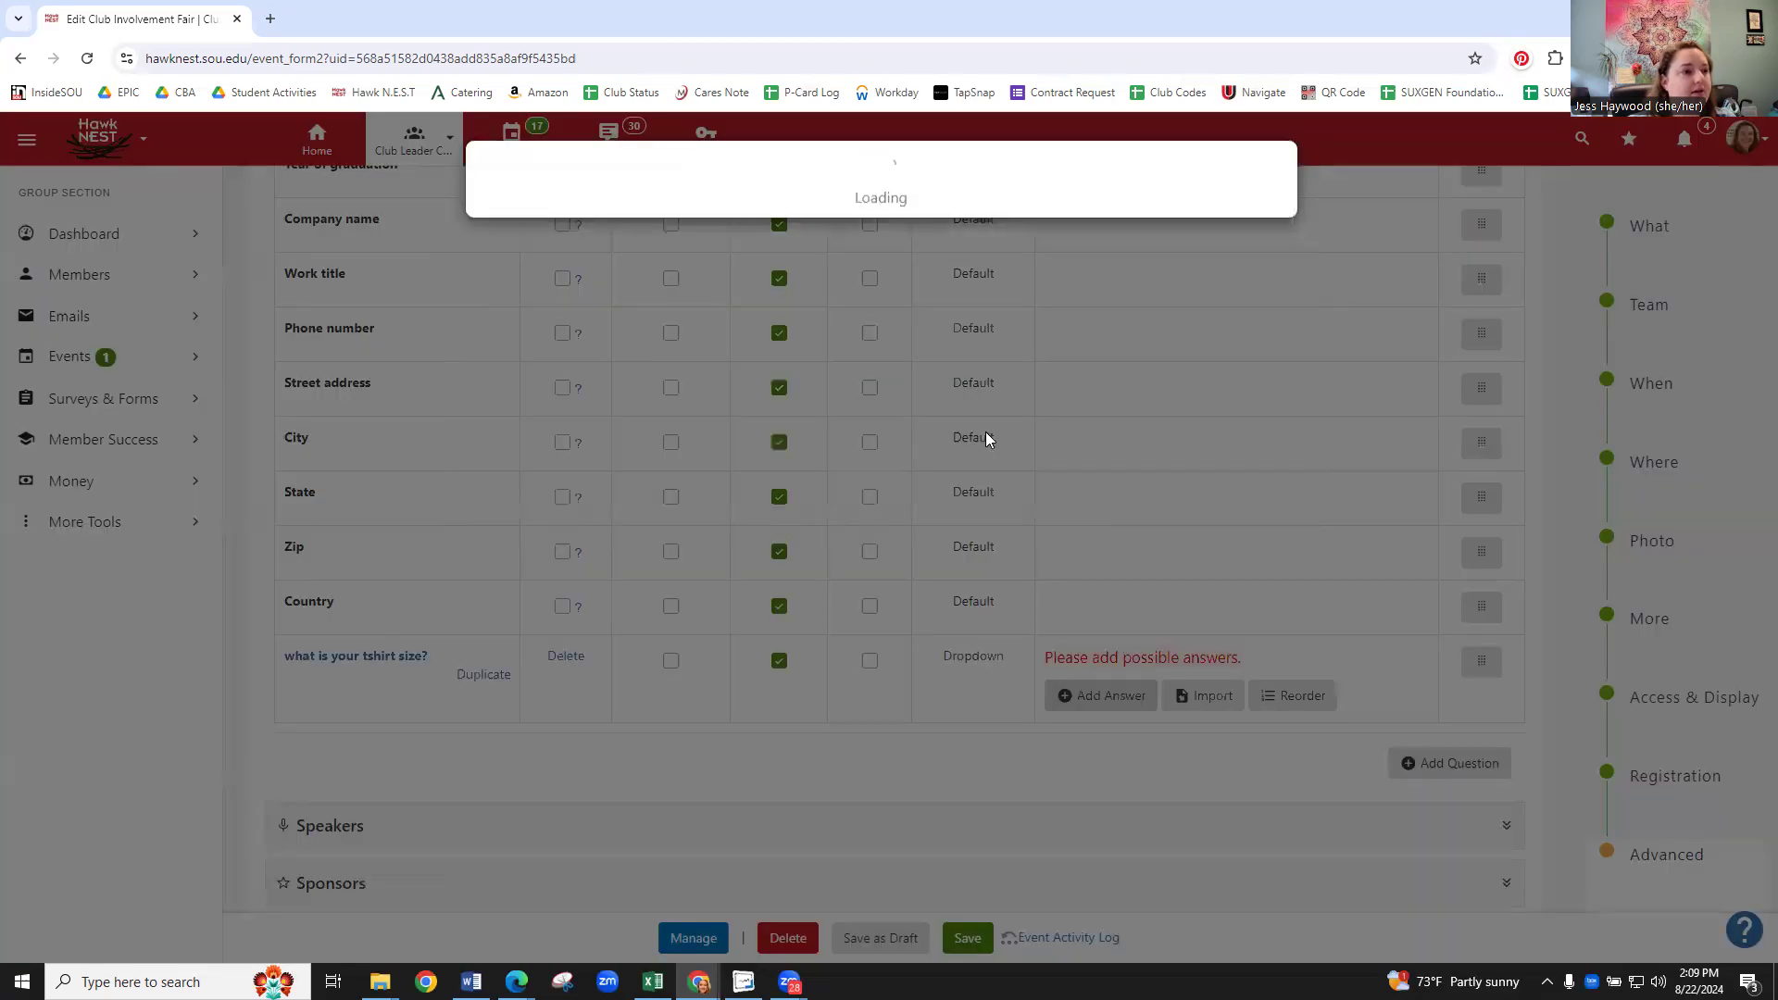
left_click(748, 229)
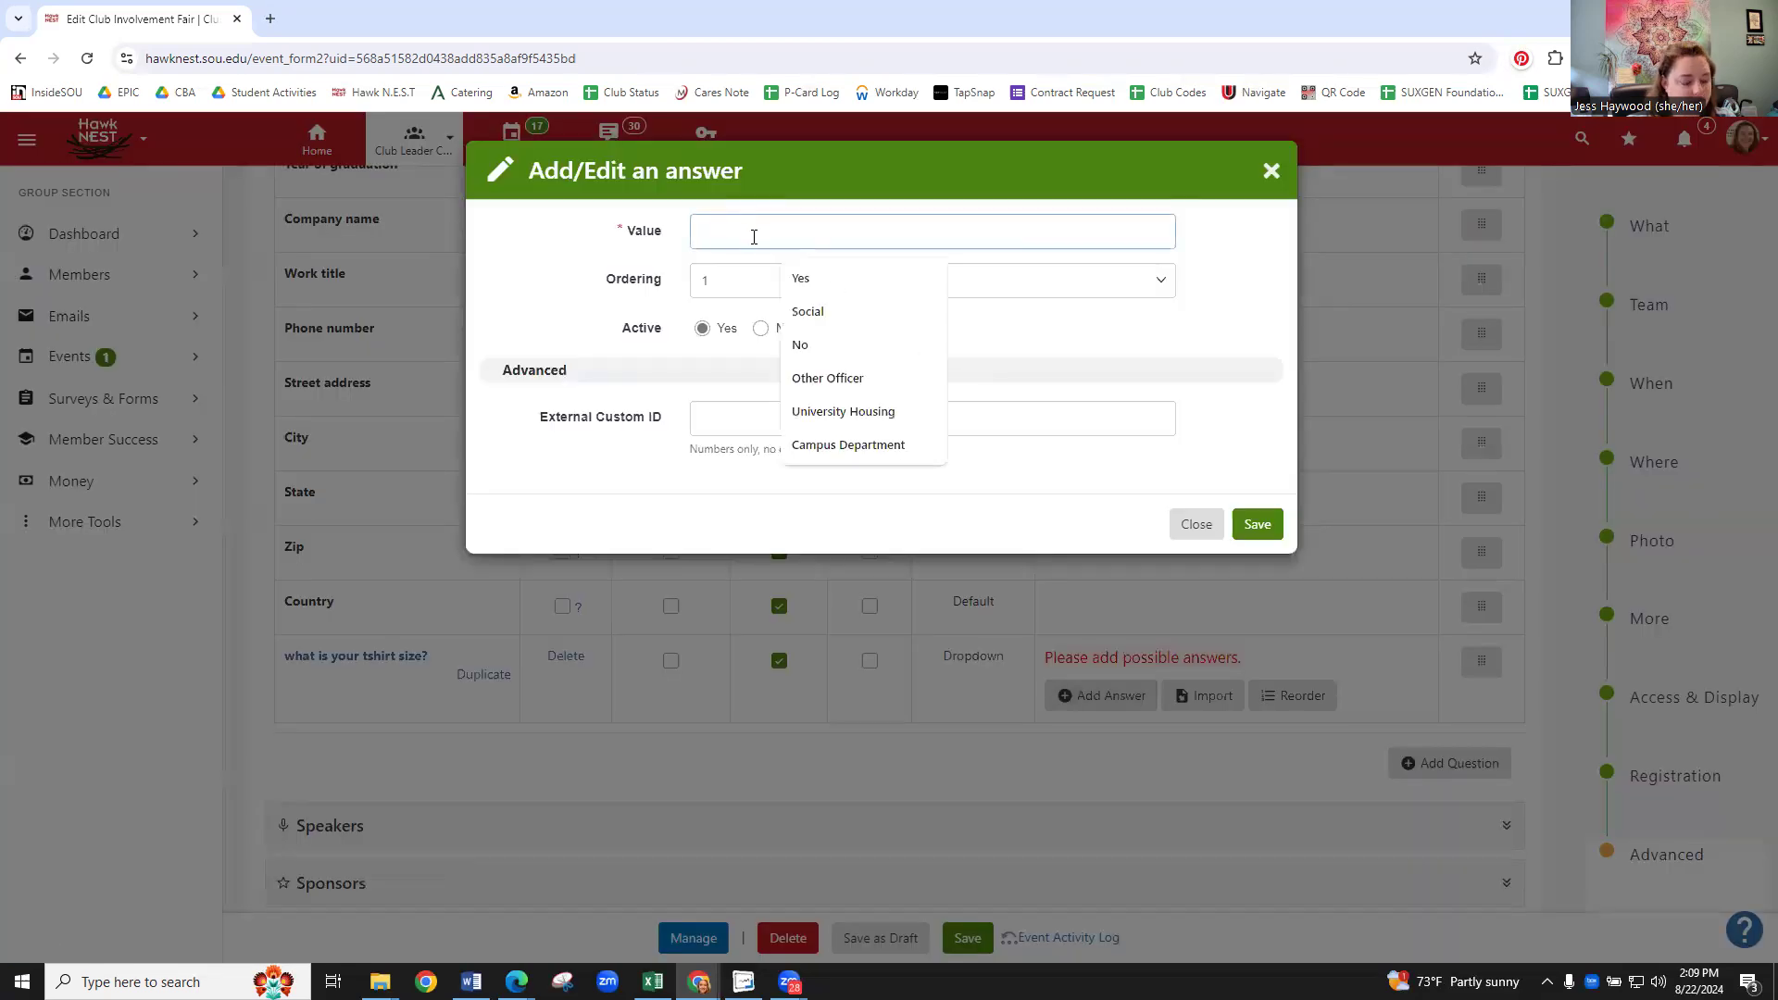
type("Small")
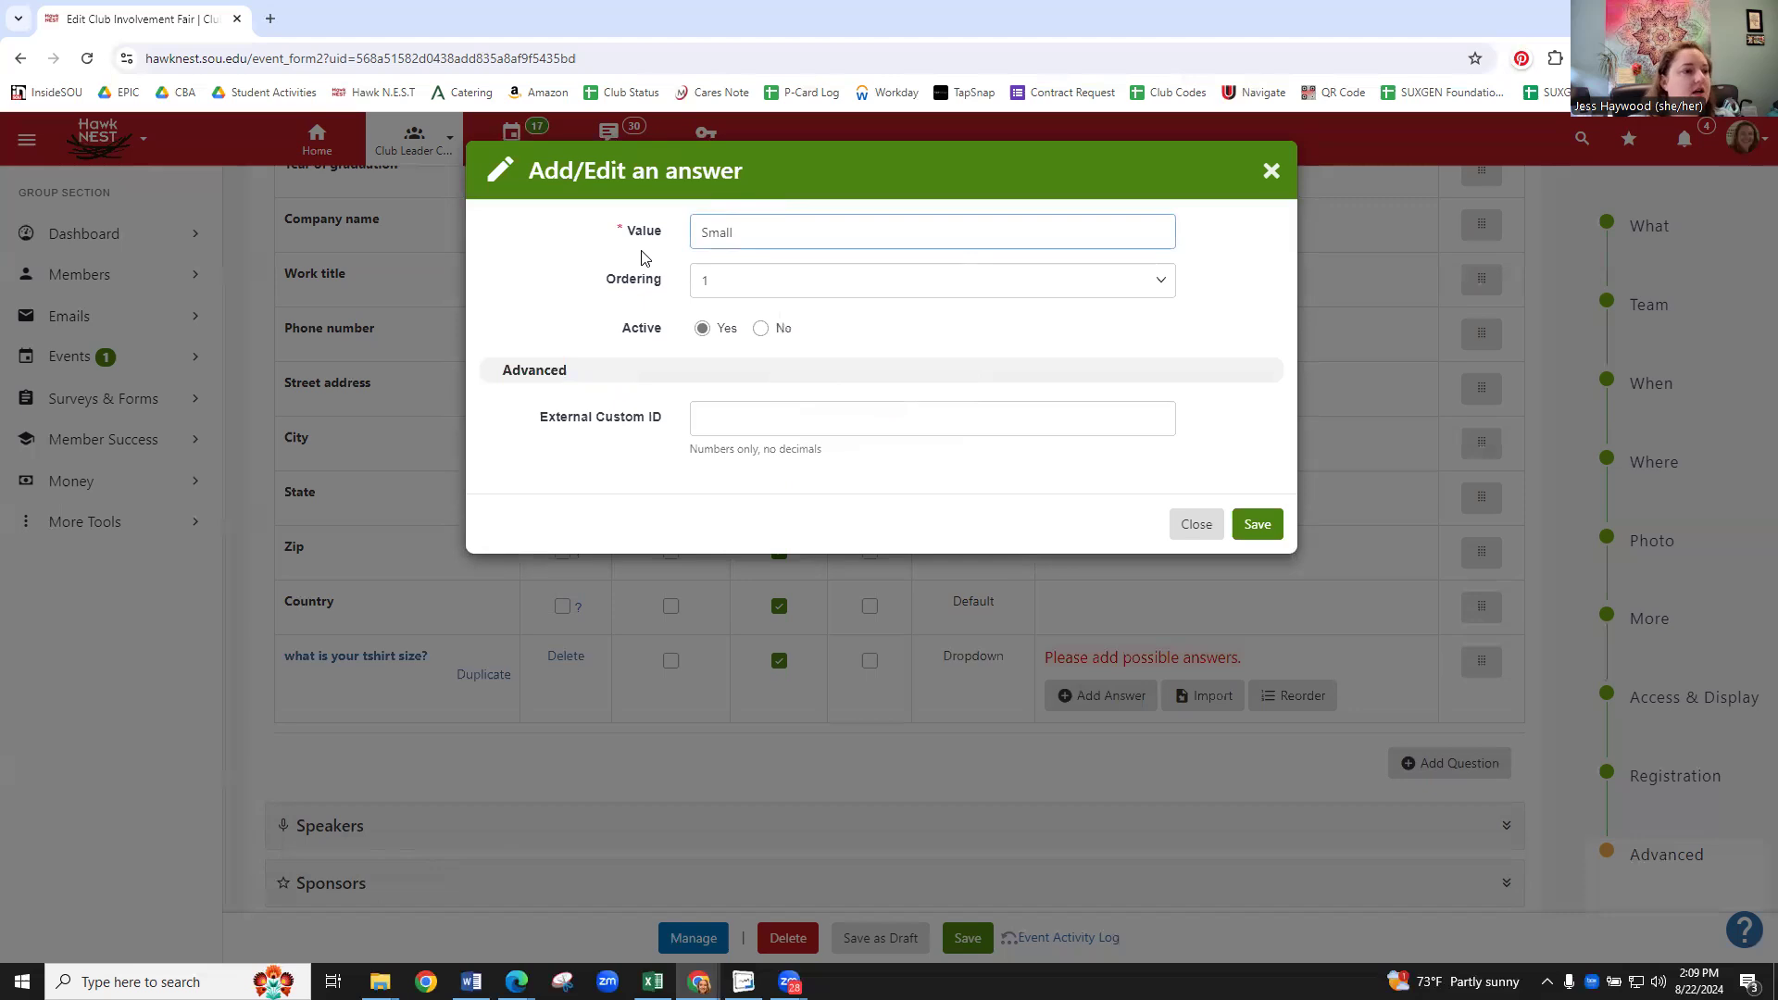
left_click(704, 280)
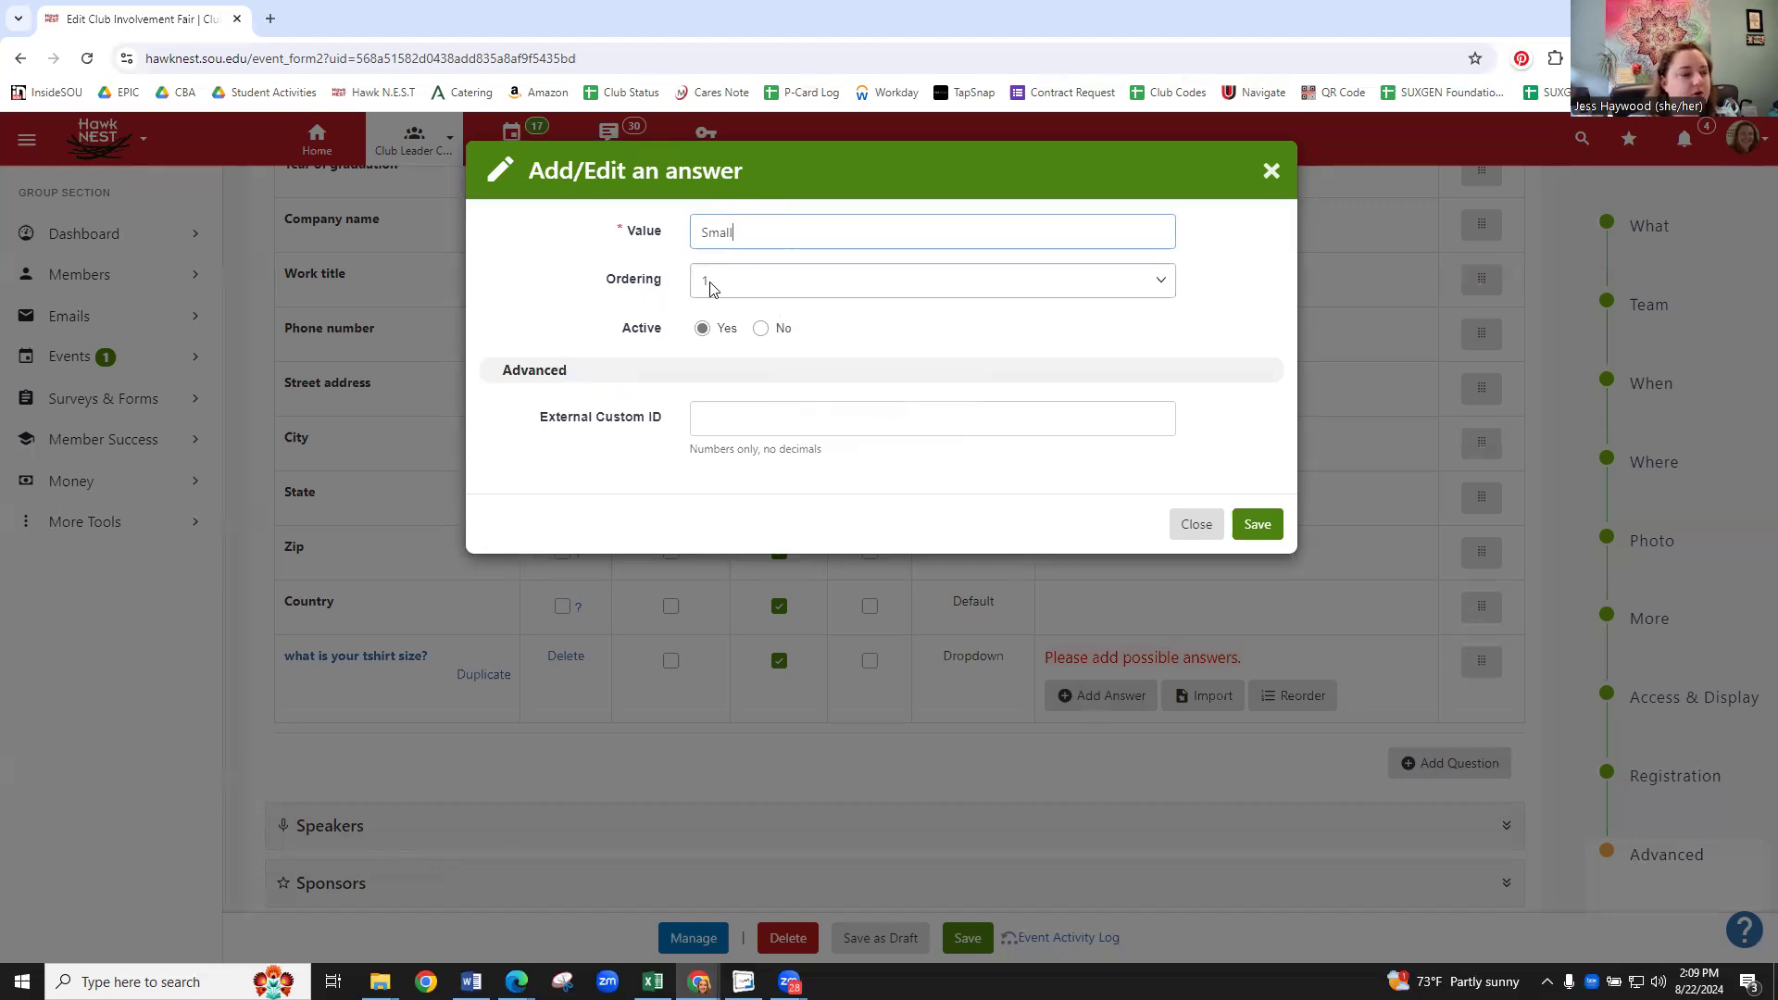
left_click(1254, 524)
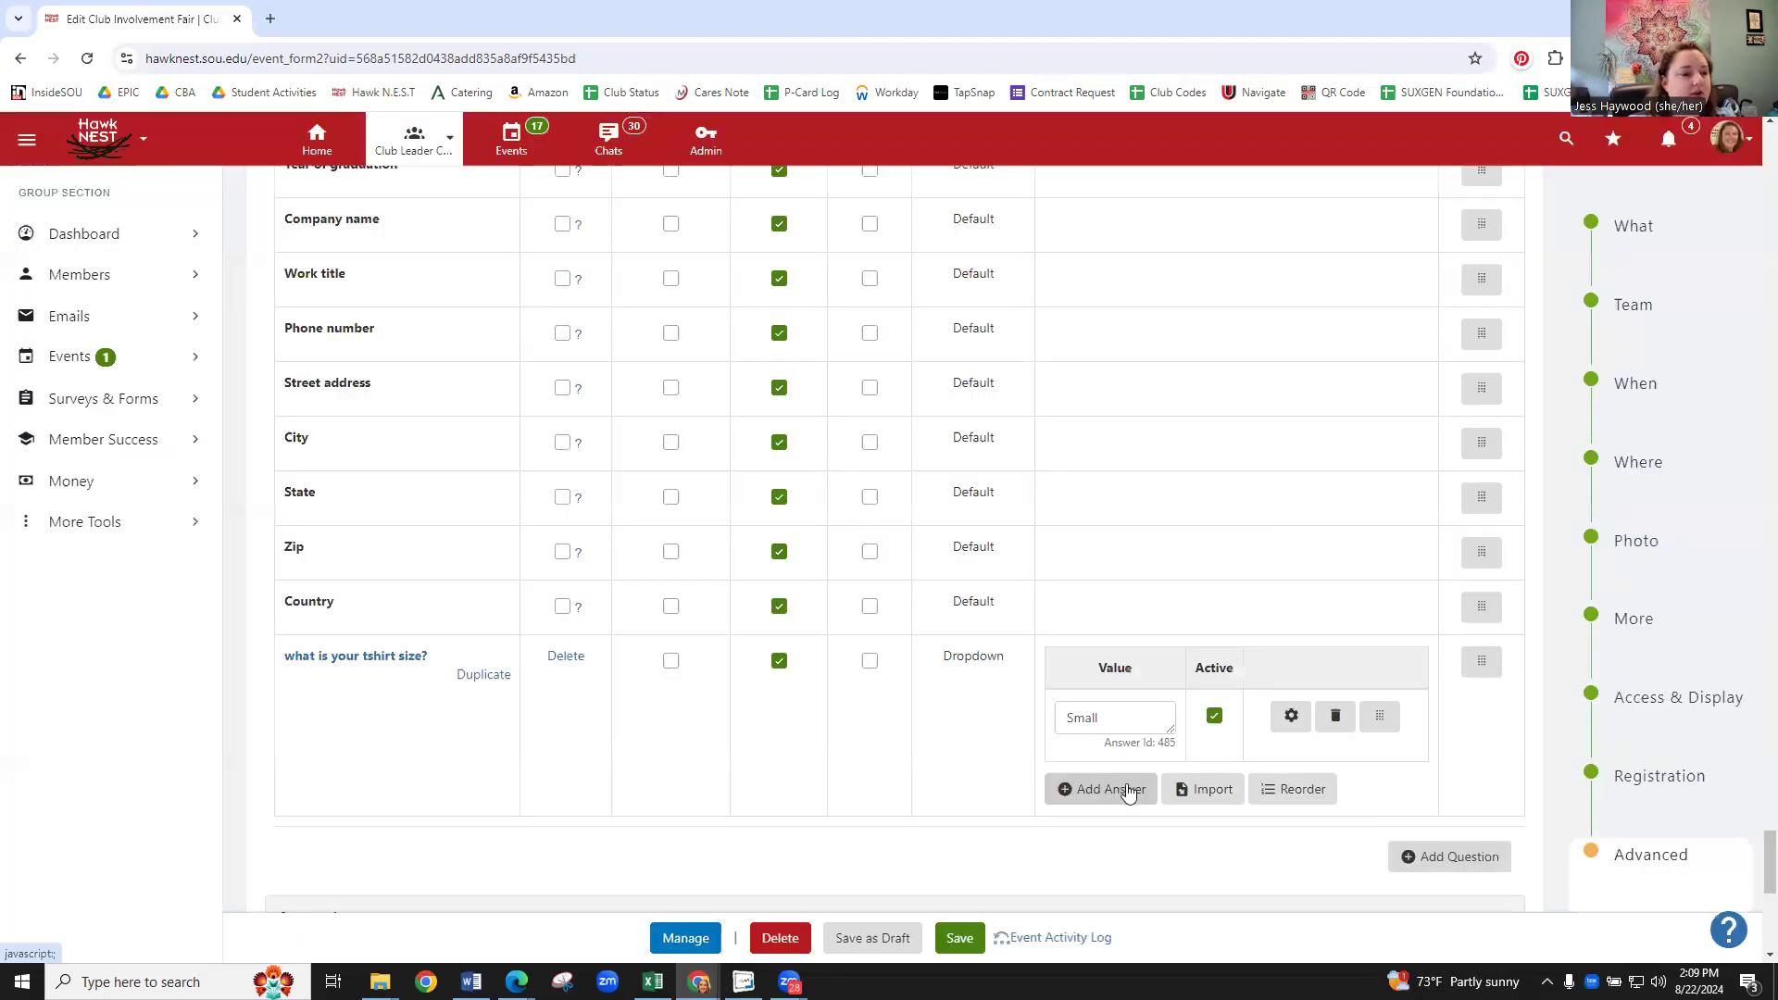
- Add a second answer, 'Medium', with ordering 2
left_click(1112, 789)
left_click(774, 241)
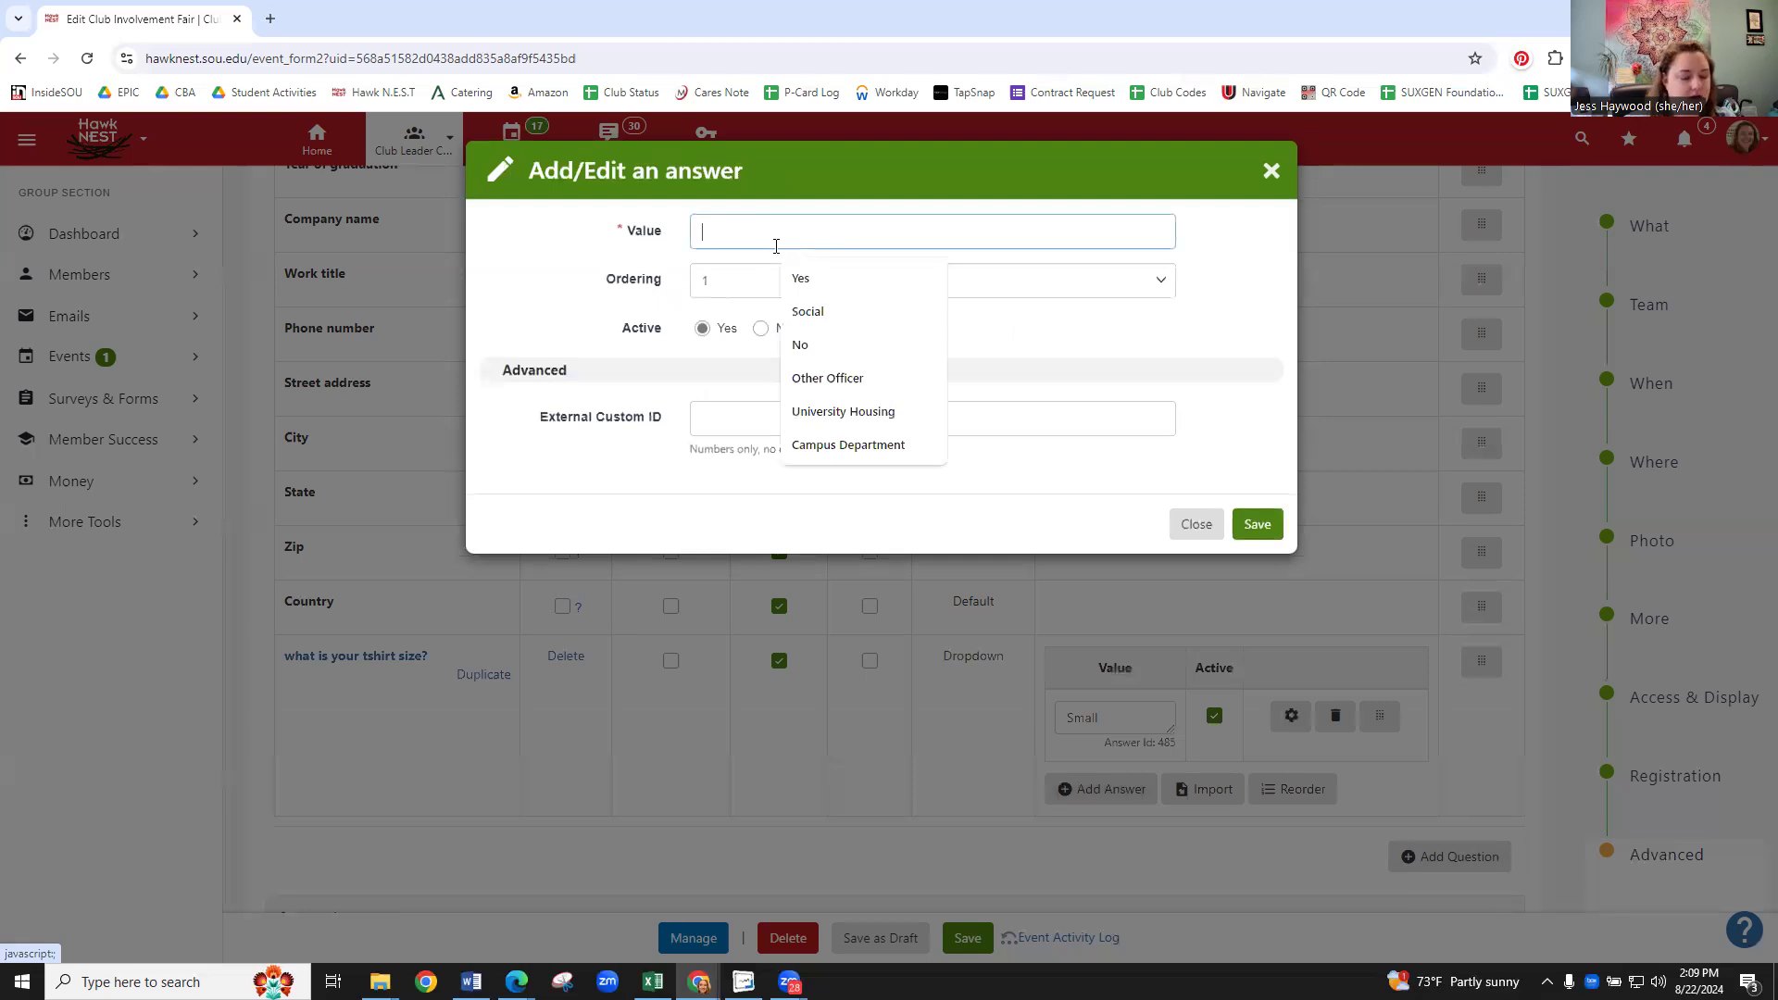
type("Medium")
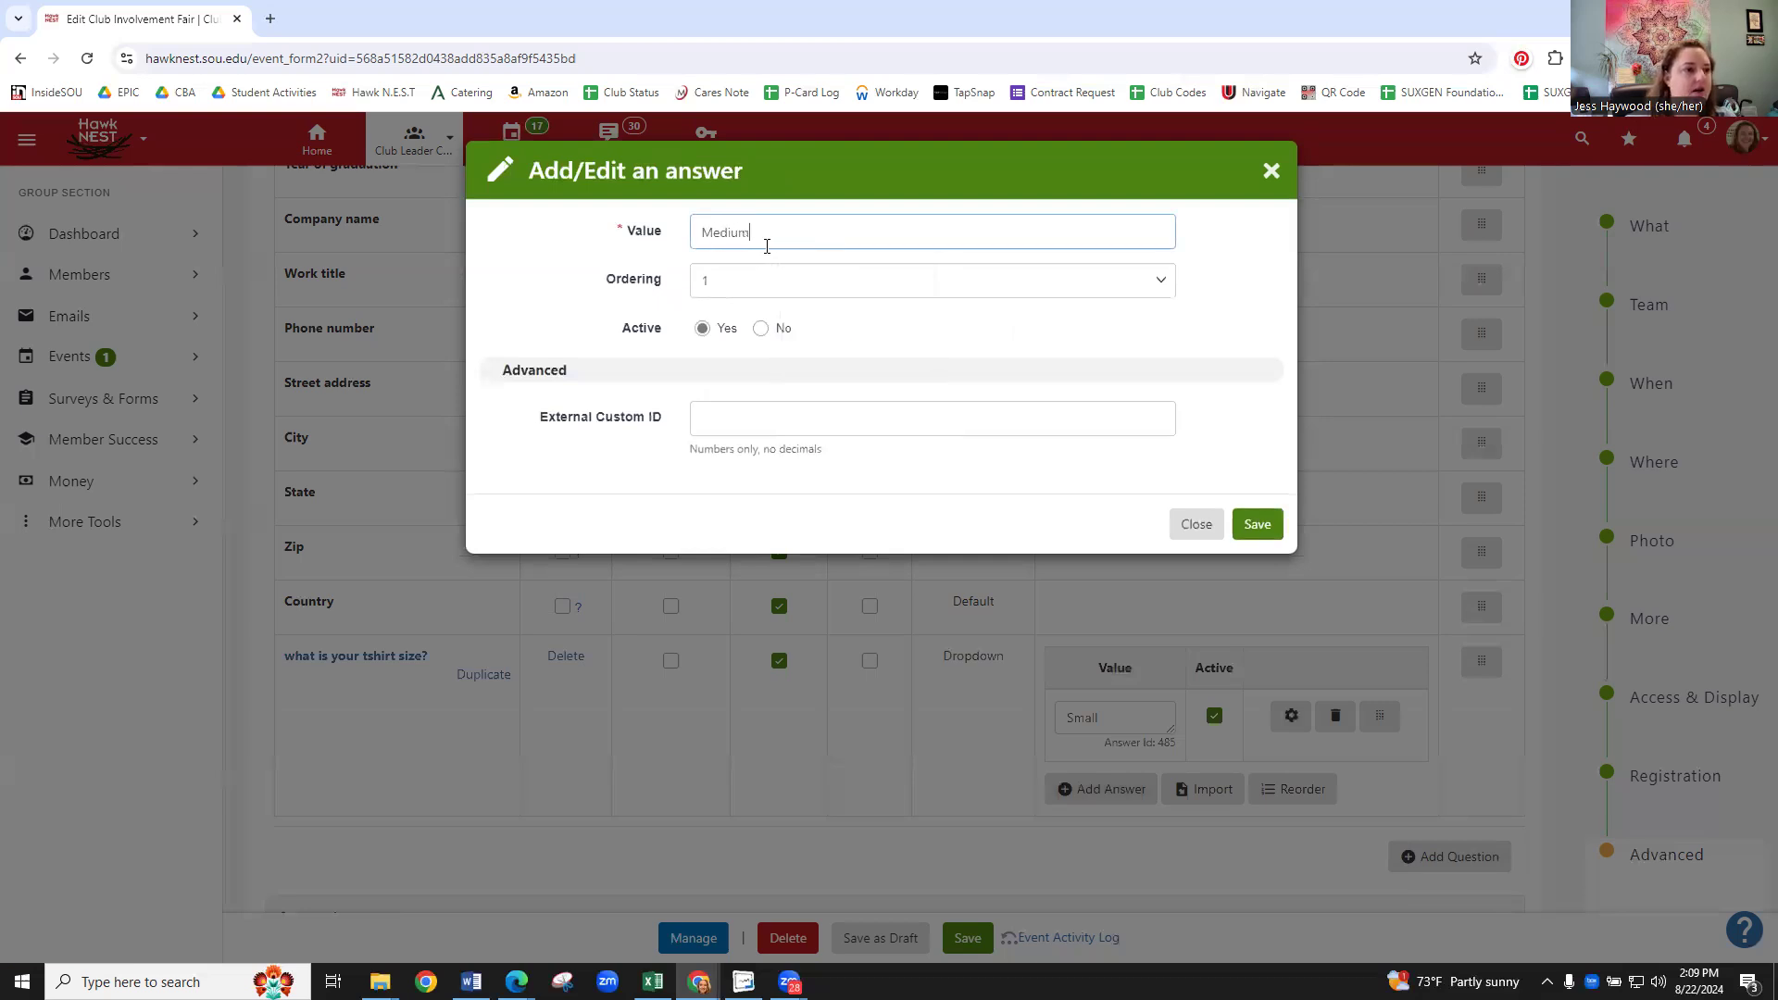
left_click(755, 297)
left_click(752, 345)
left_click(1258, 521)
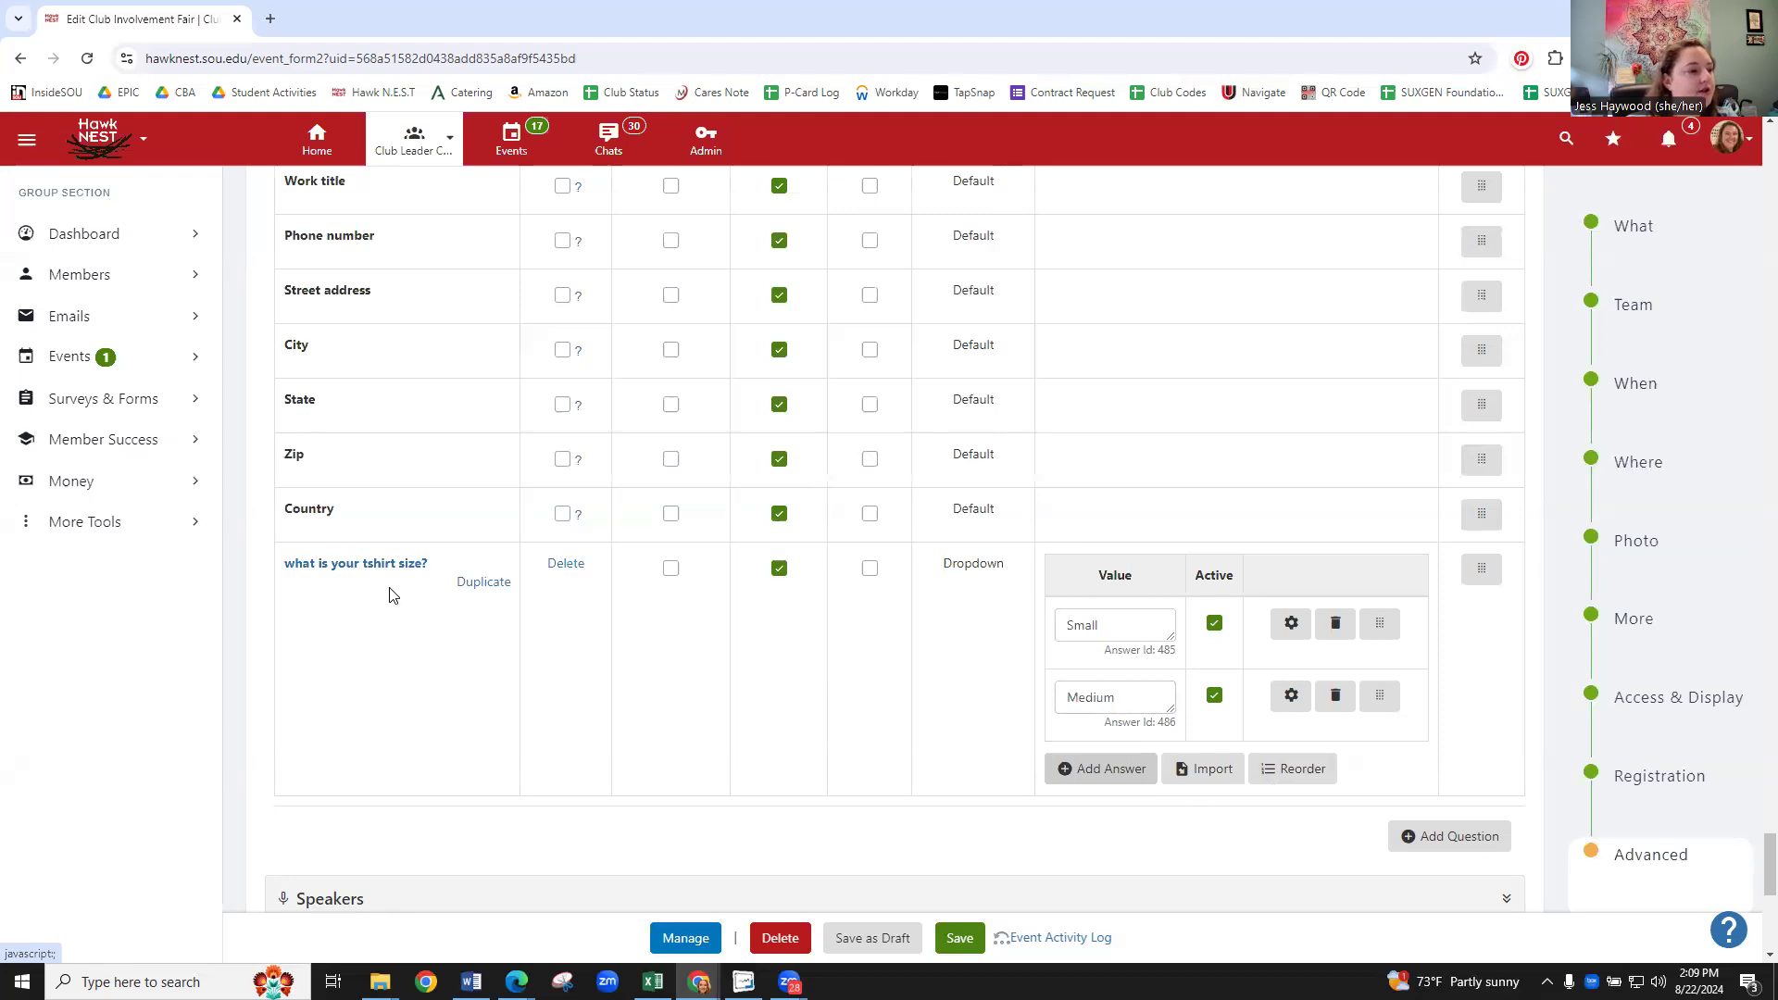
scroll(798, 681, "up", 4)
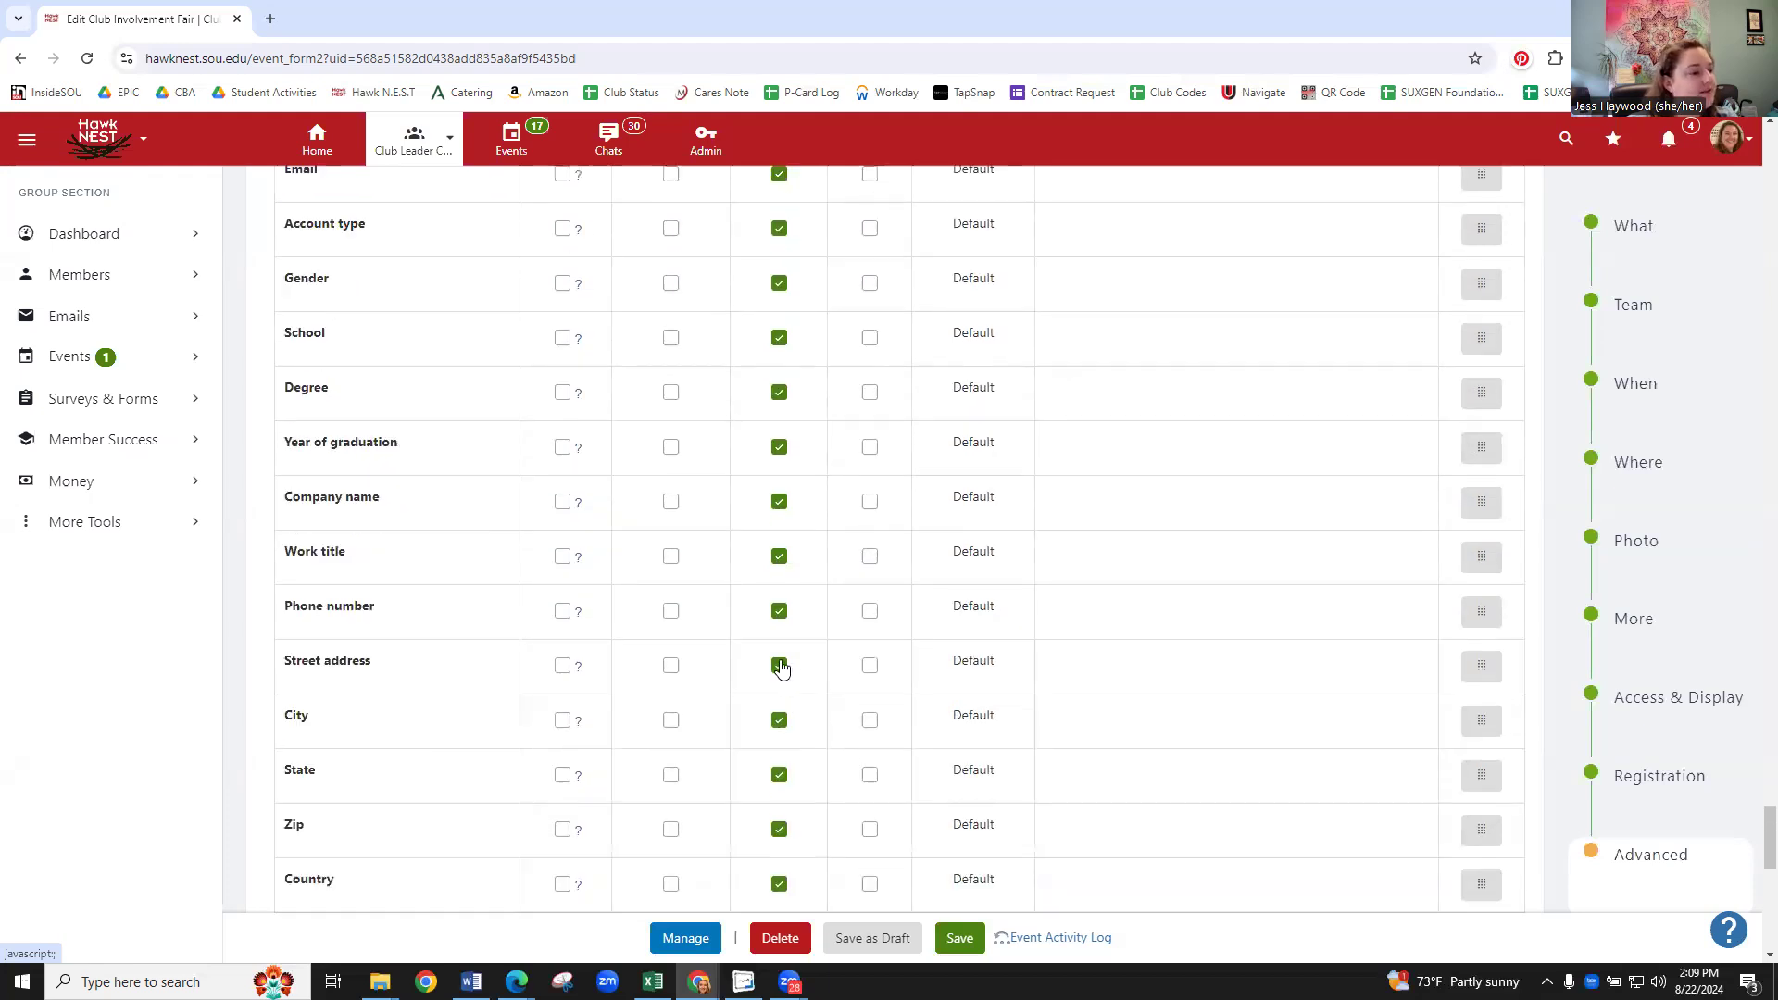
scroll(385, 360, "up", 2)
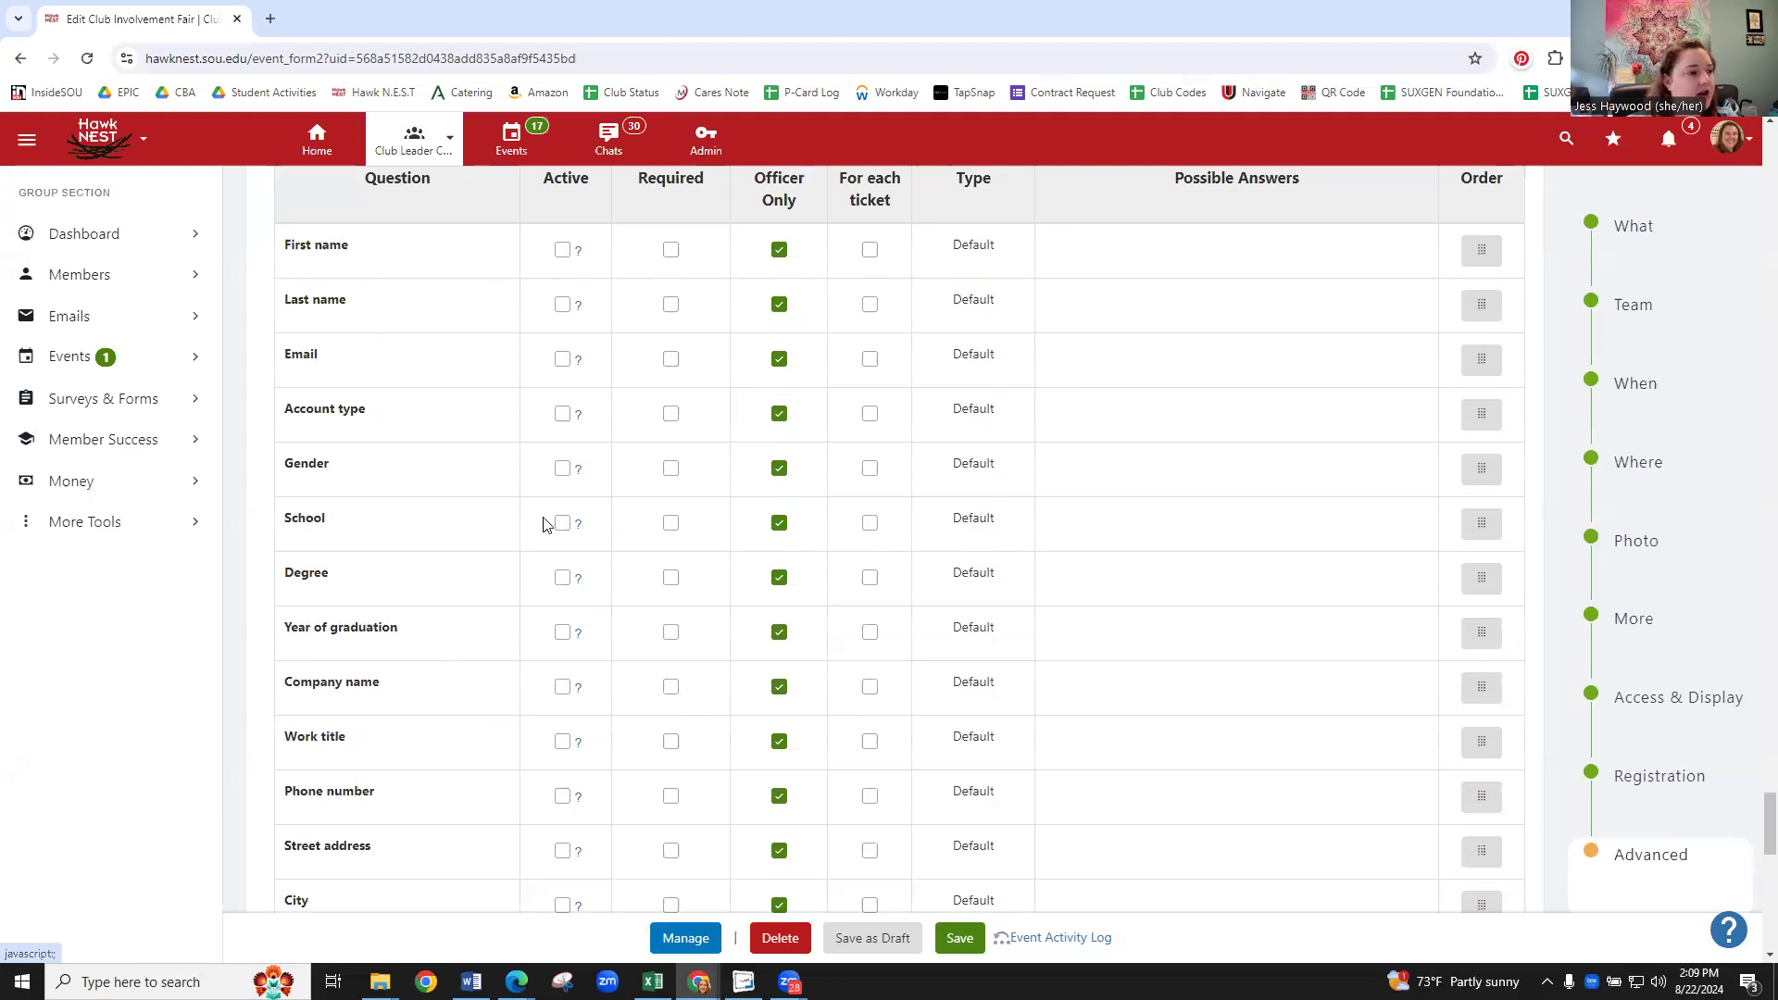
left_click(563, 359)
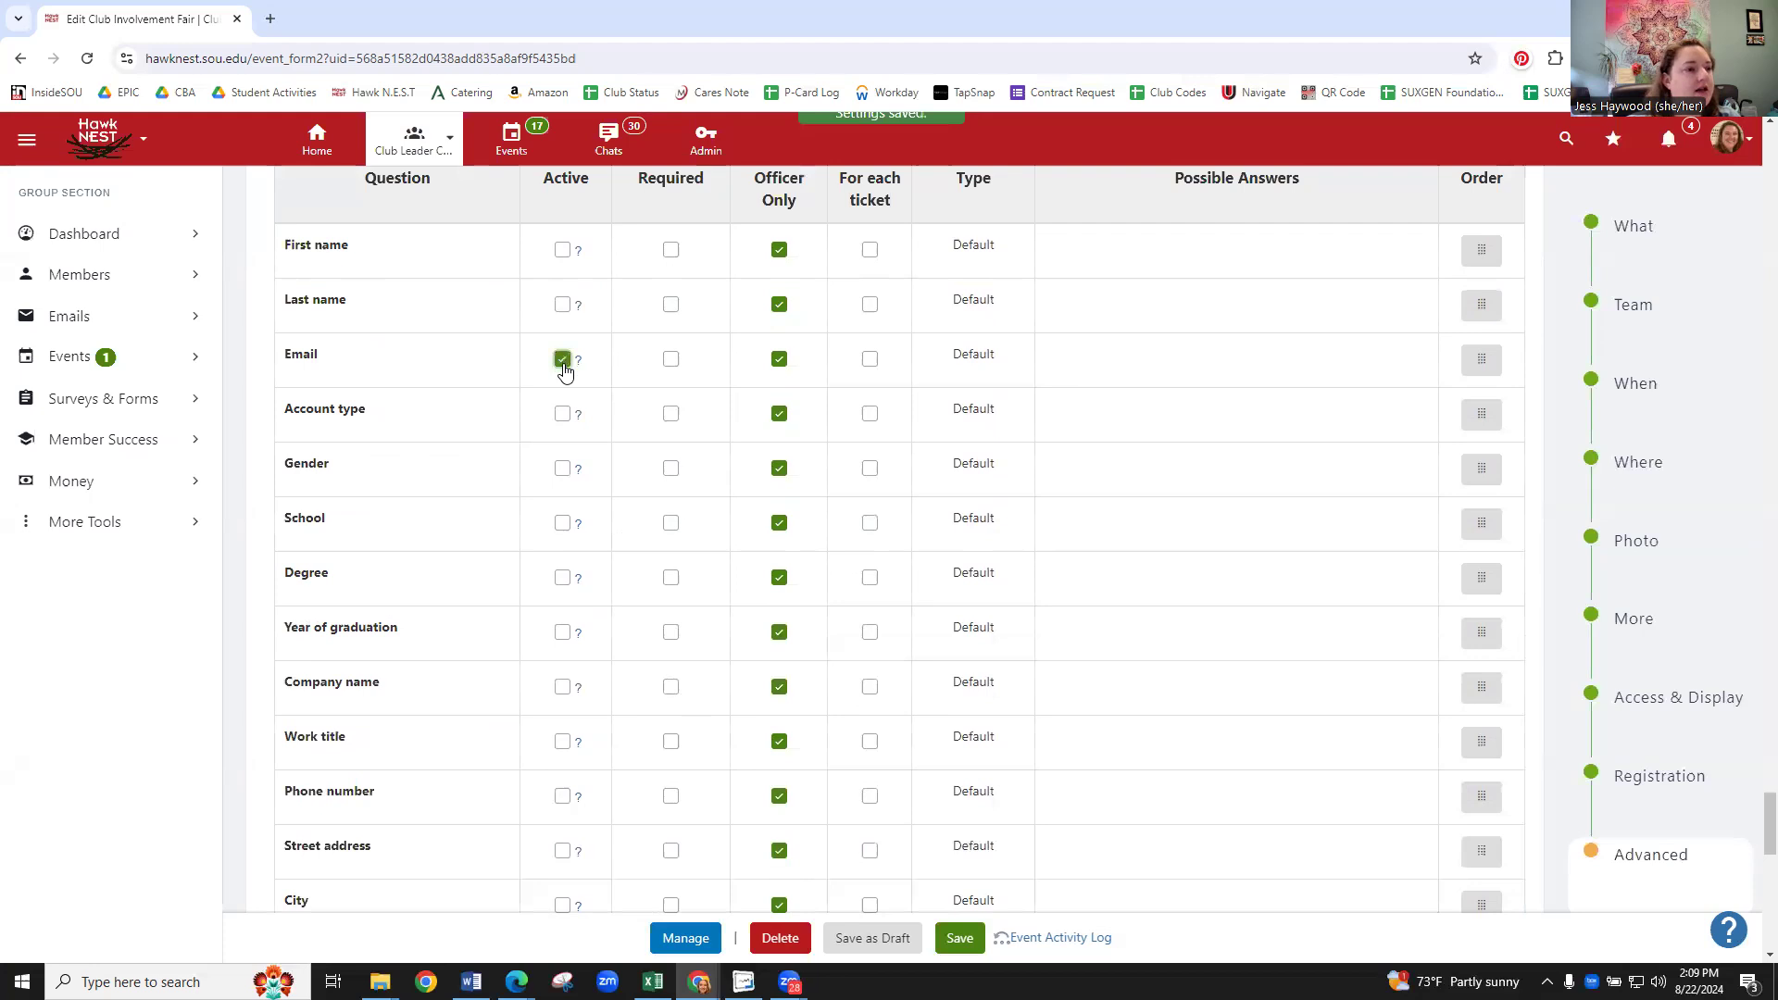
scroll(645, 370, "up", 1)
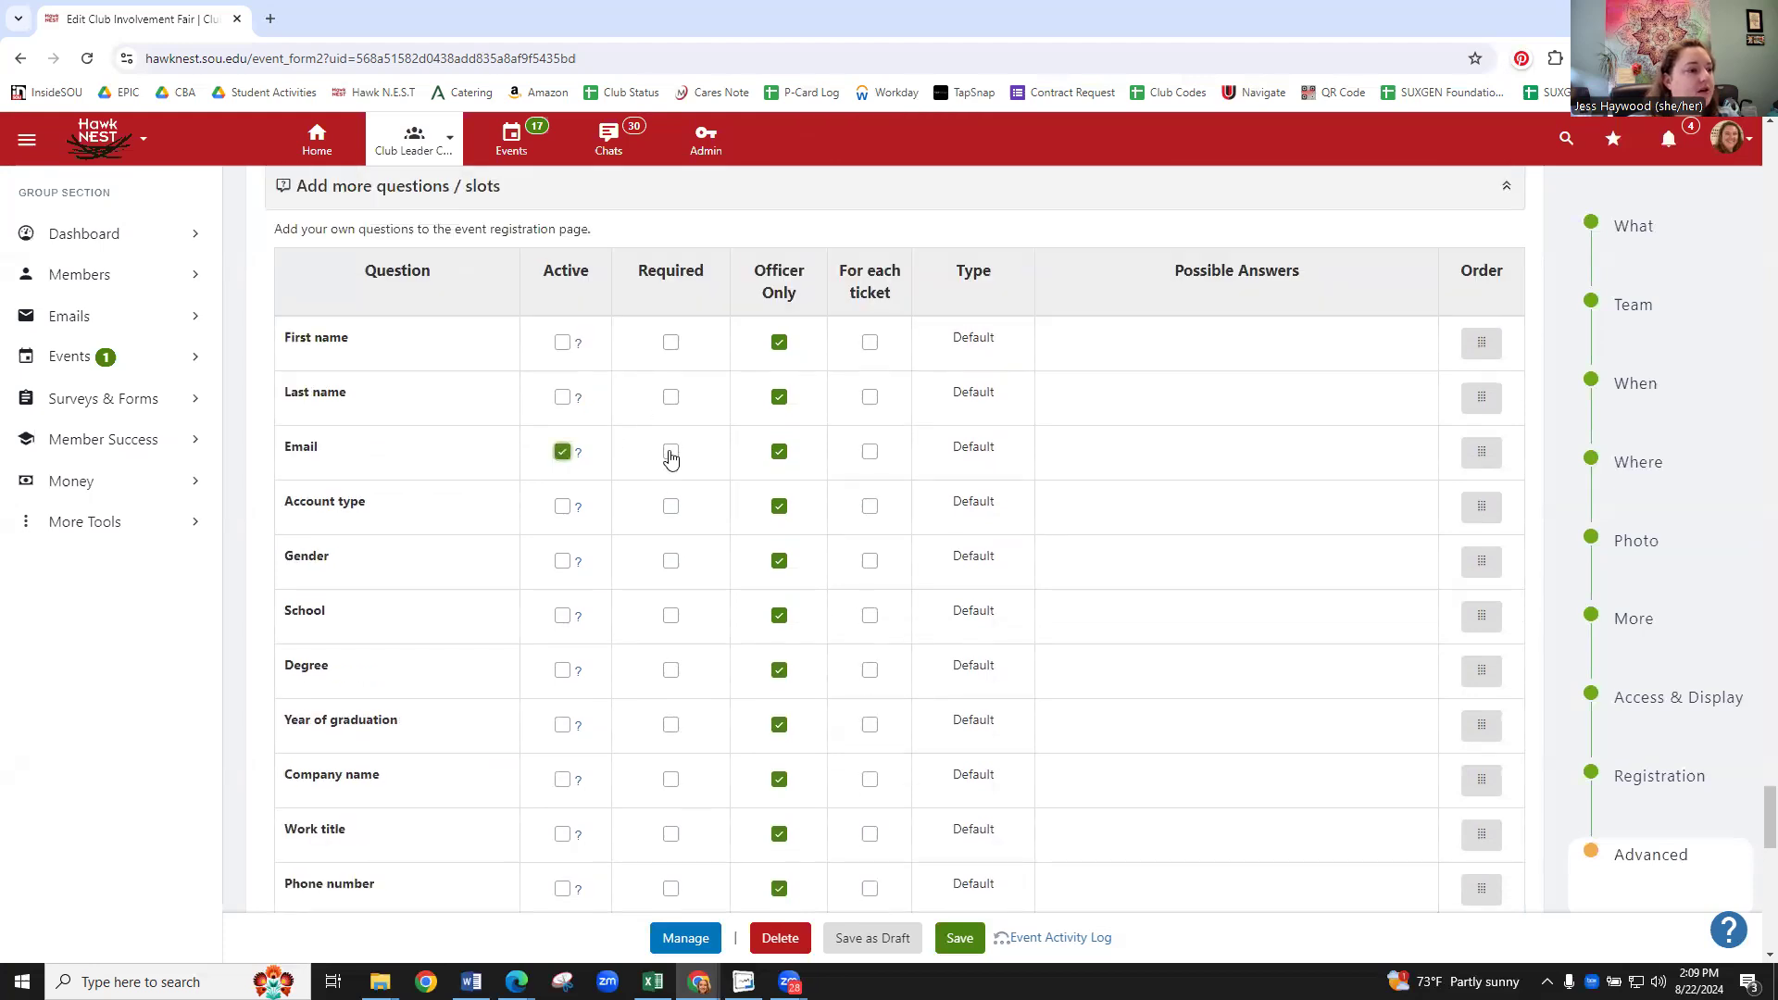
left_click(670, 452)
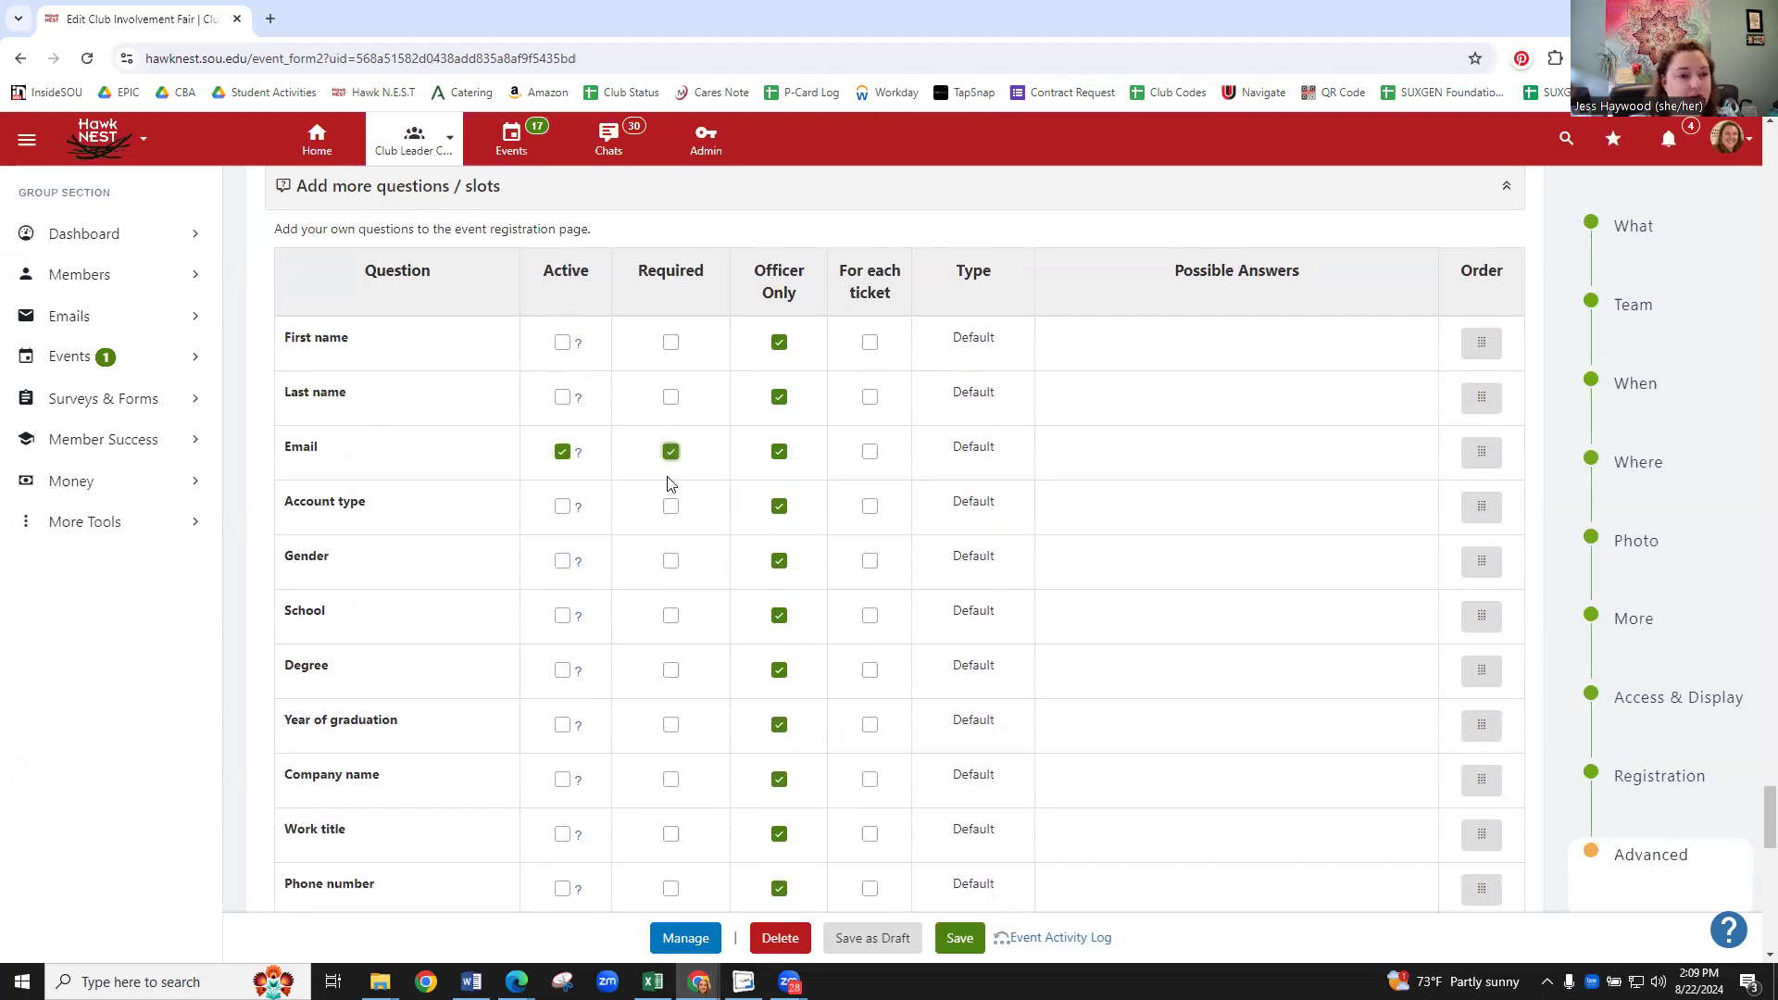
scroll(612, 417, "down", 1)
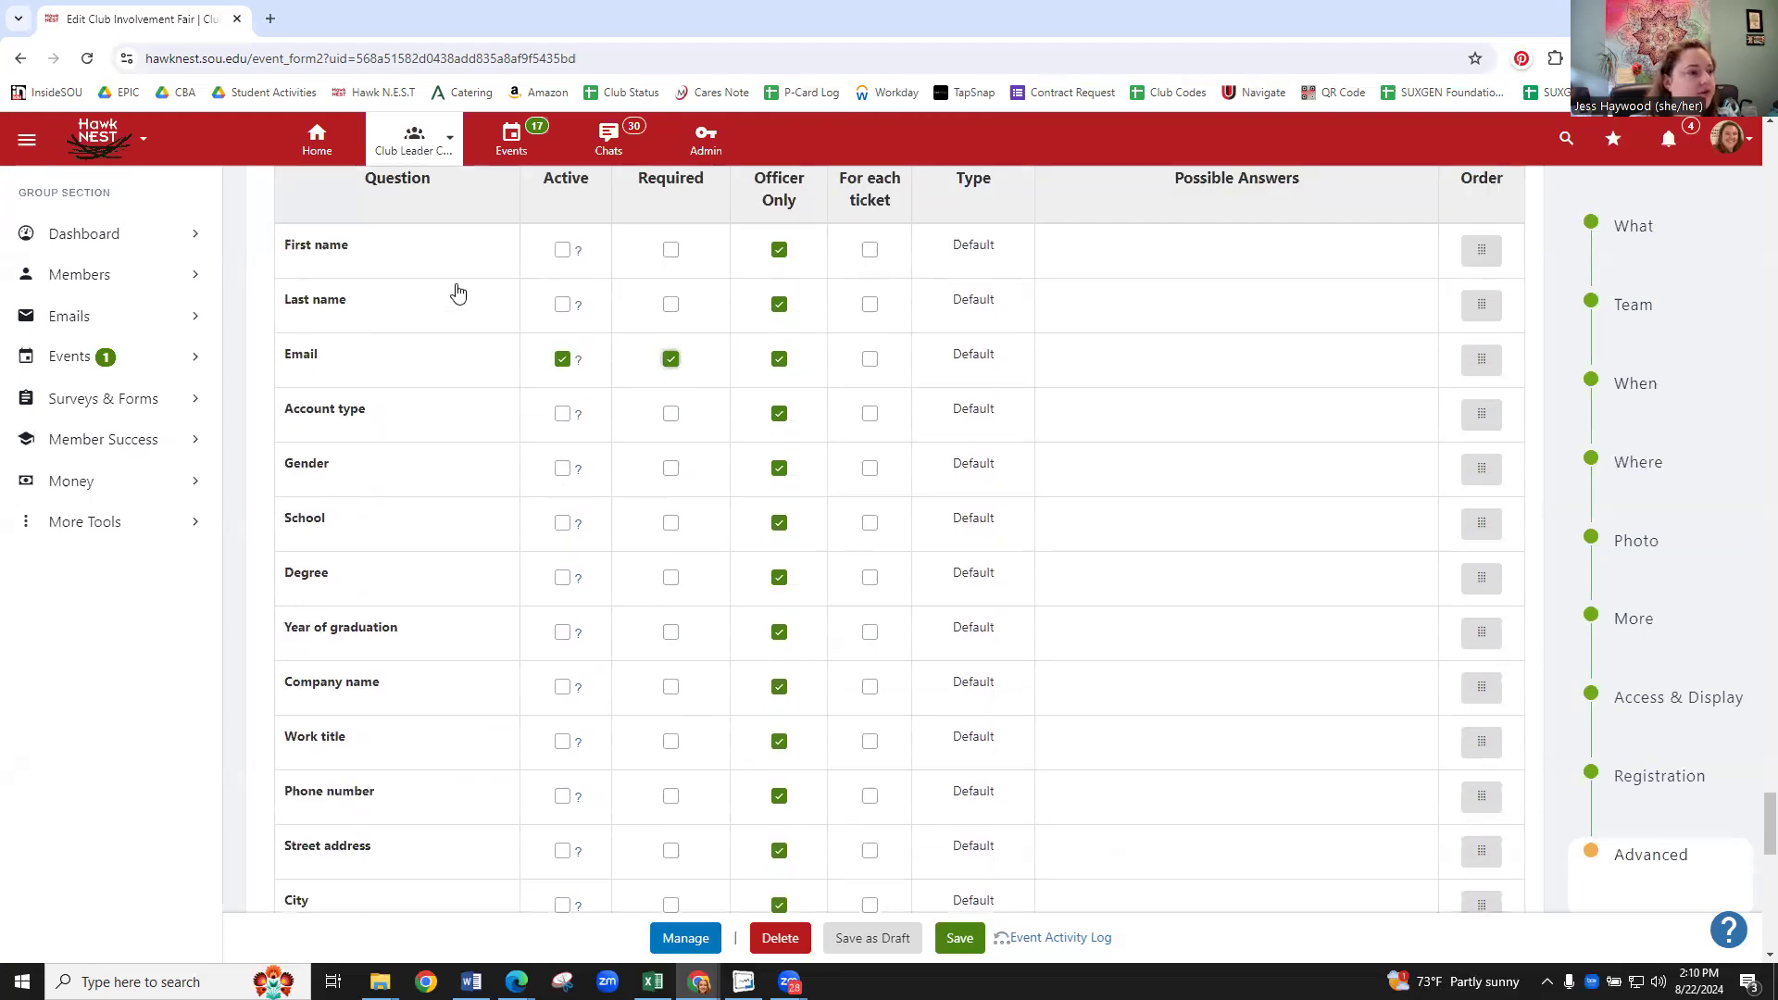
left_click(671, 358)
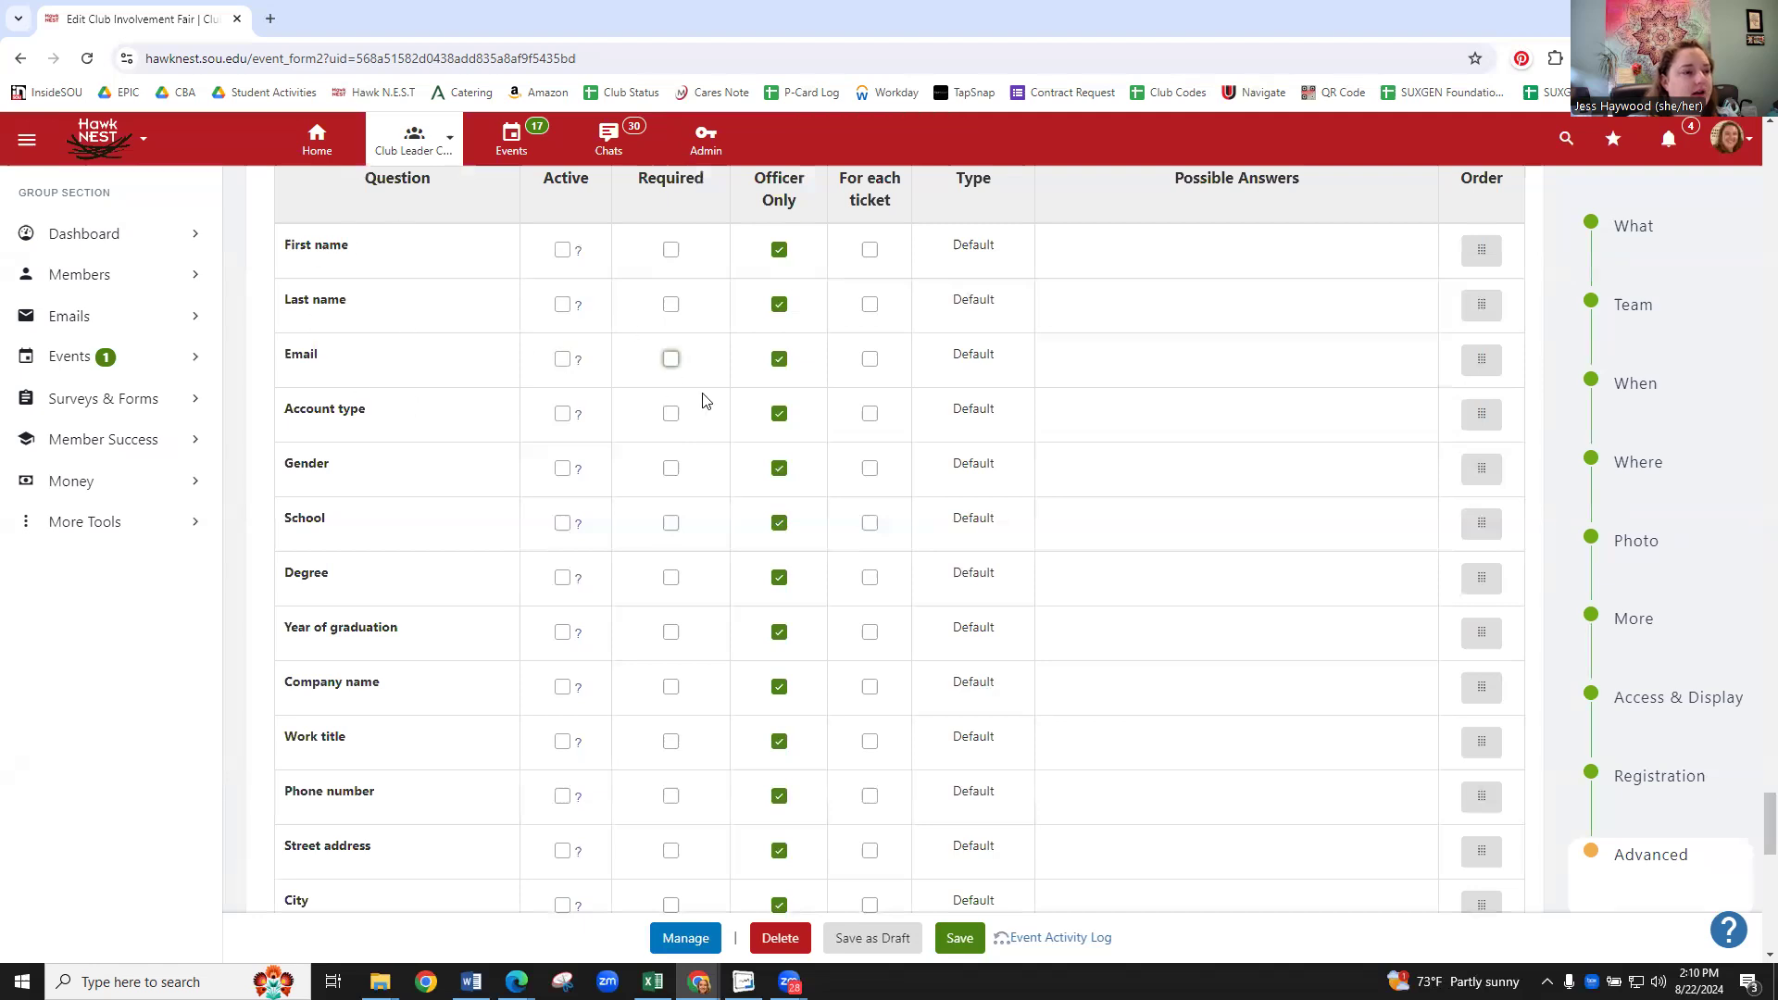
scroll(702, 400, "down", 3)
scroll(698, 363, "down", 6)
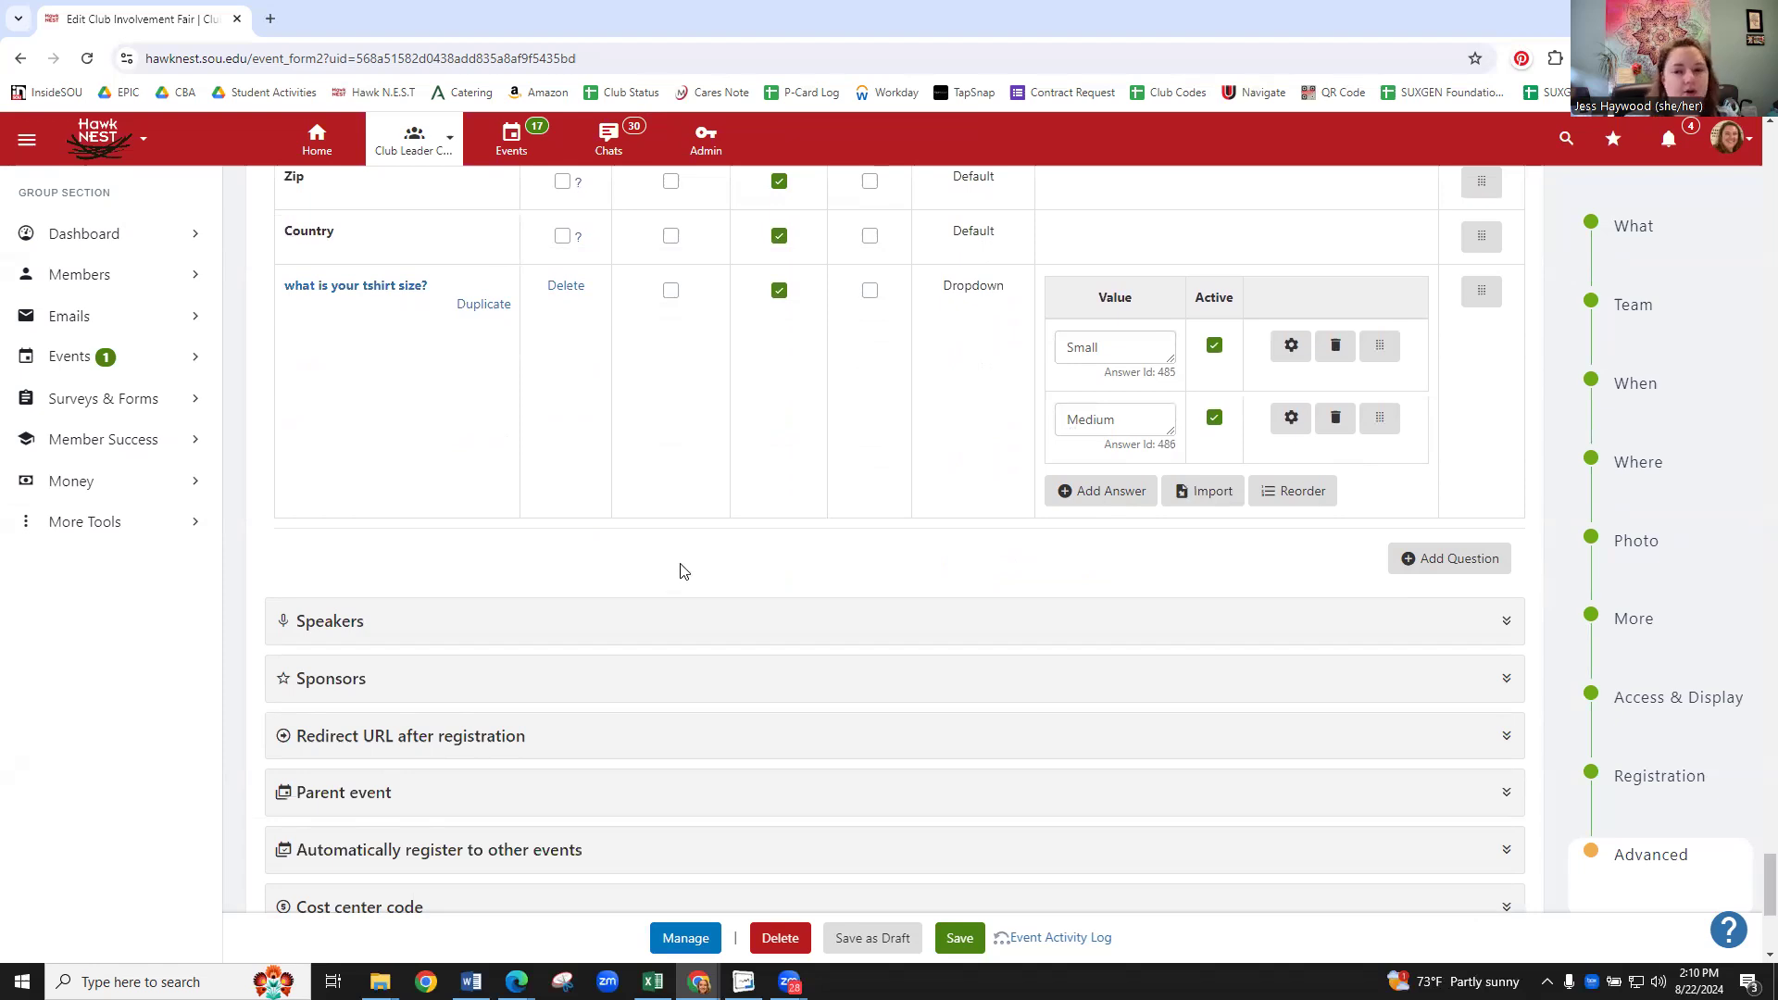
- Expand the Speakers, Sponsors, Redirect URL and Parent event sections under Advanced Options
scroll(600, 533, "down", 3)
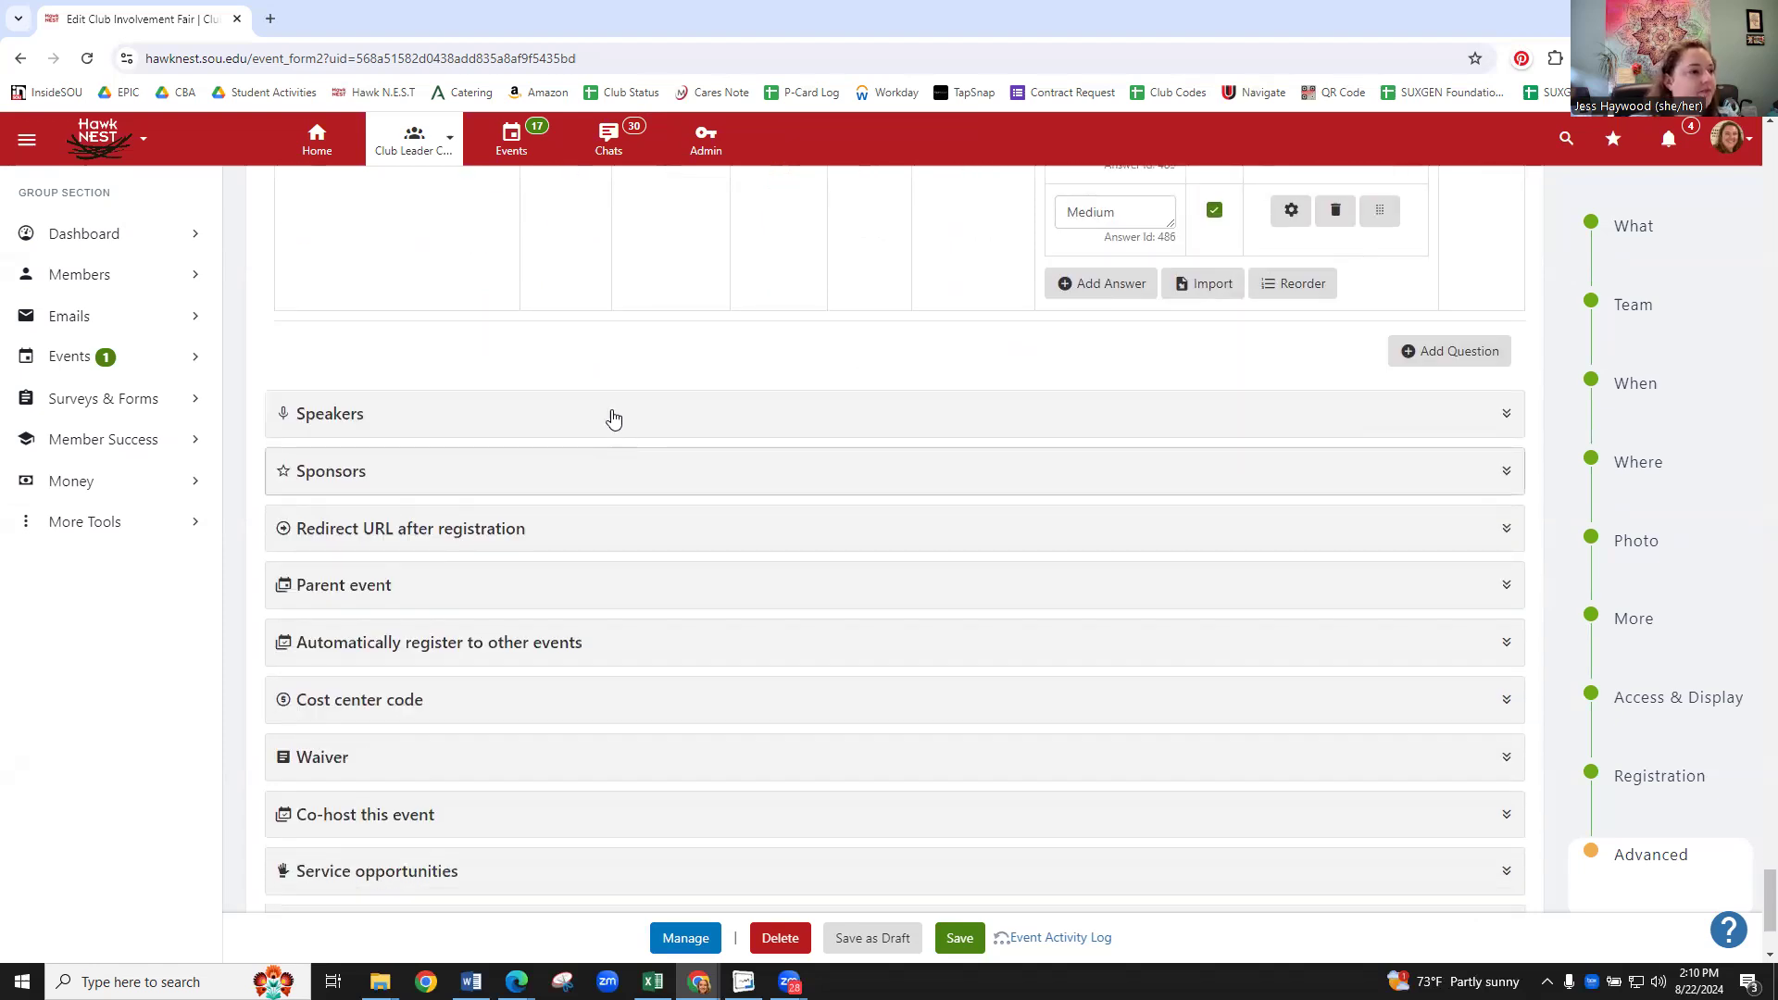
scroll(613, 418, "down", 2)
left_click(454, 261)
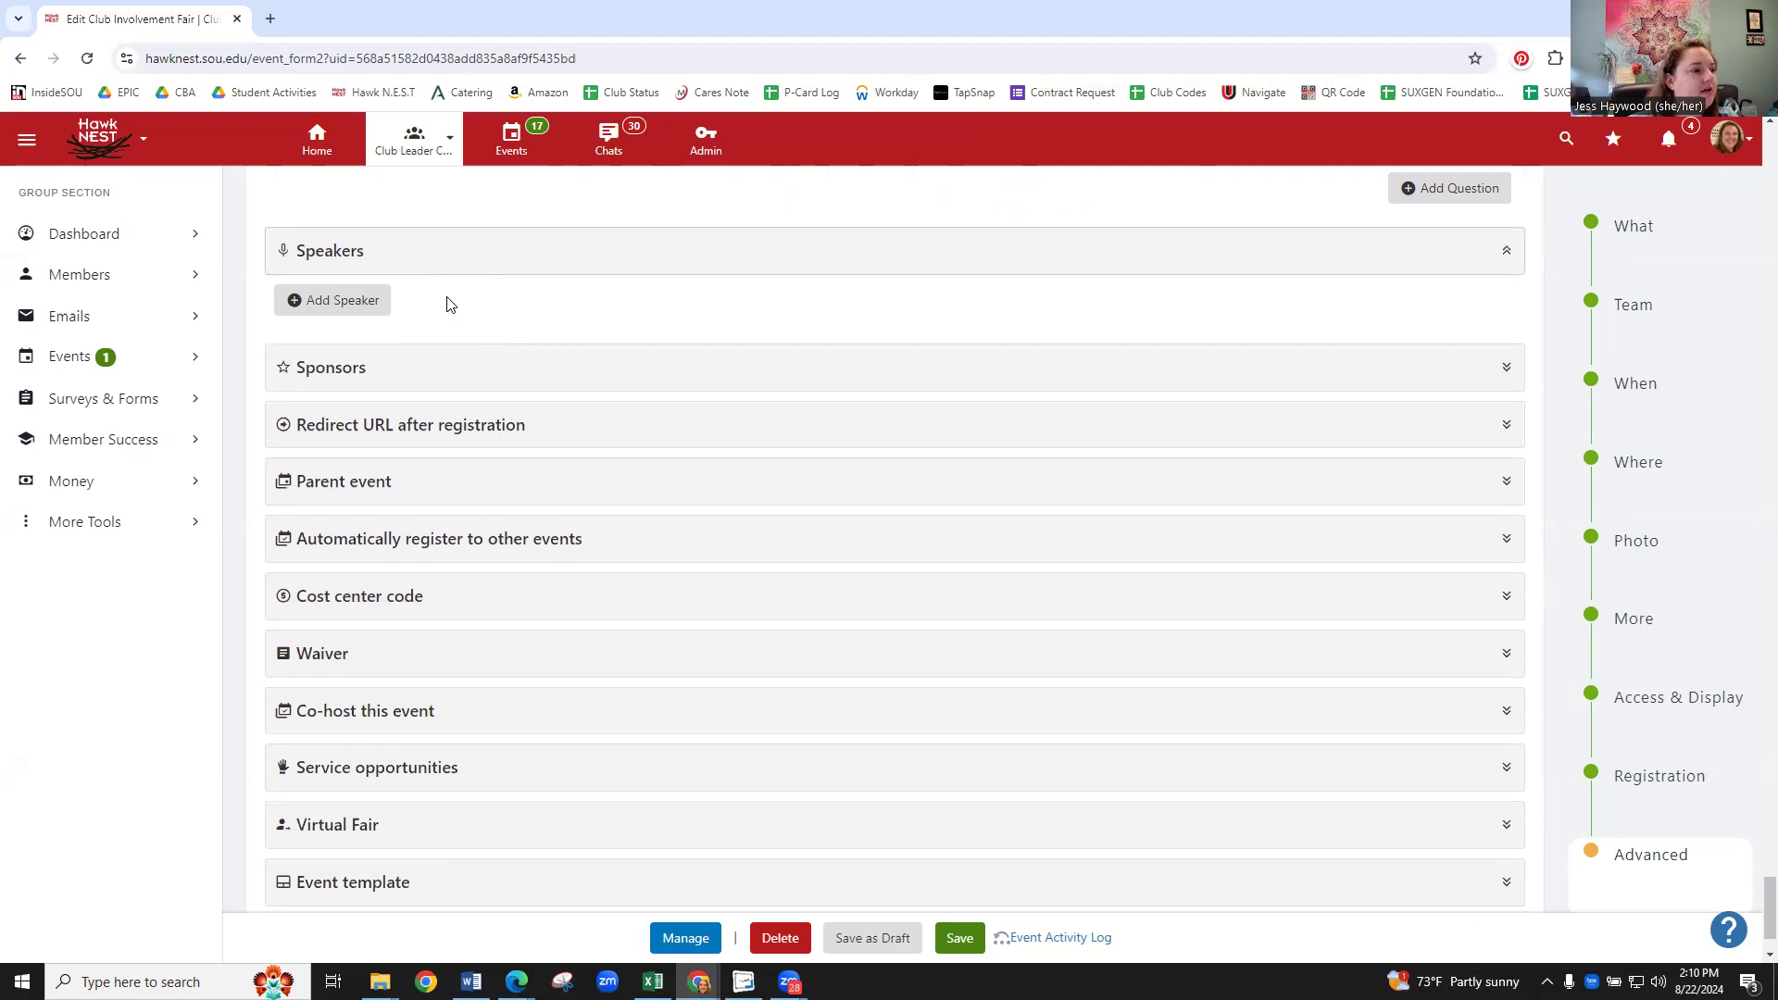
left_click(432, 382)
scroll(602, 417, "down", 2)
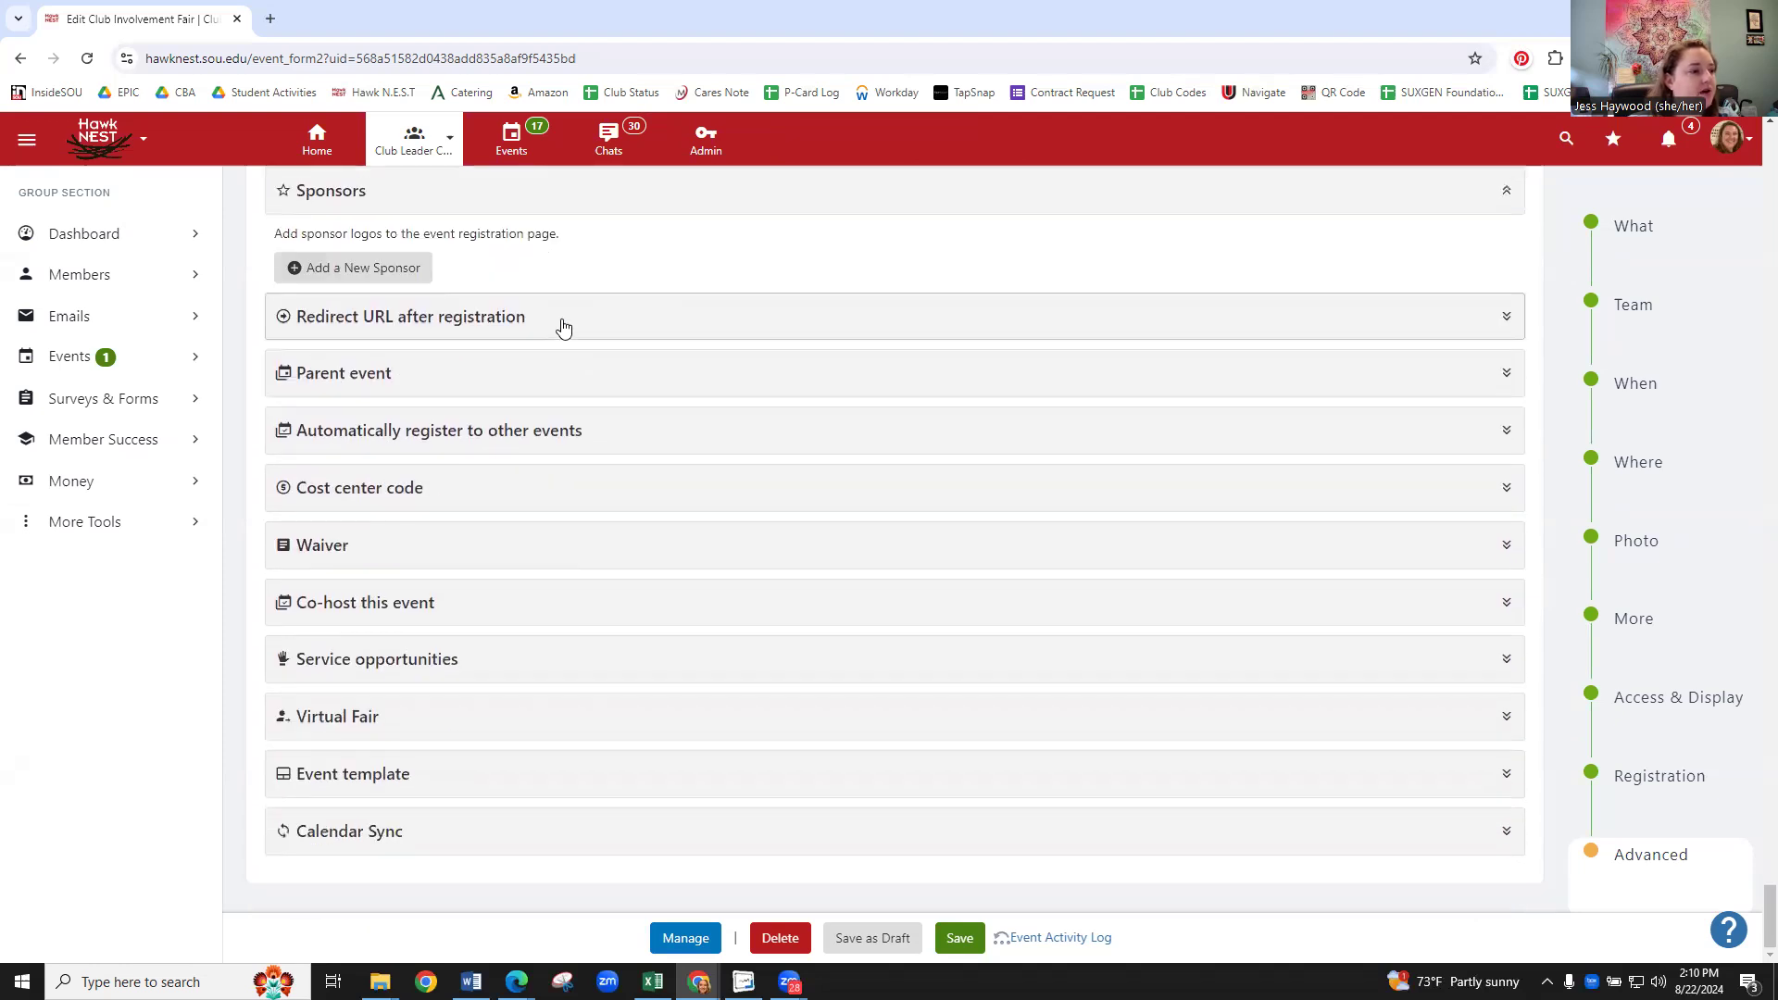
left_click(564, 324)
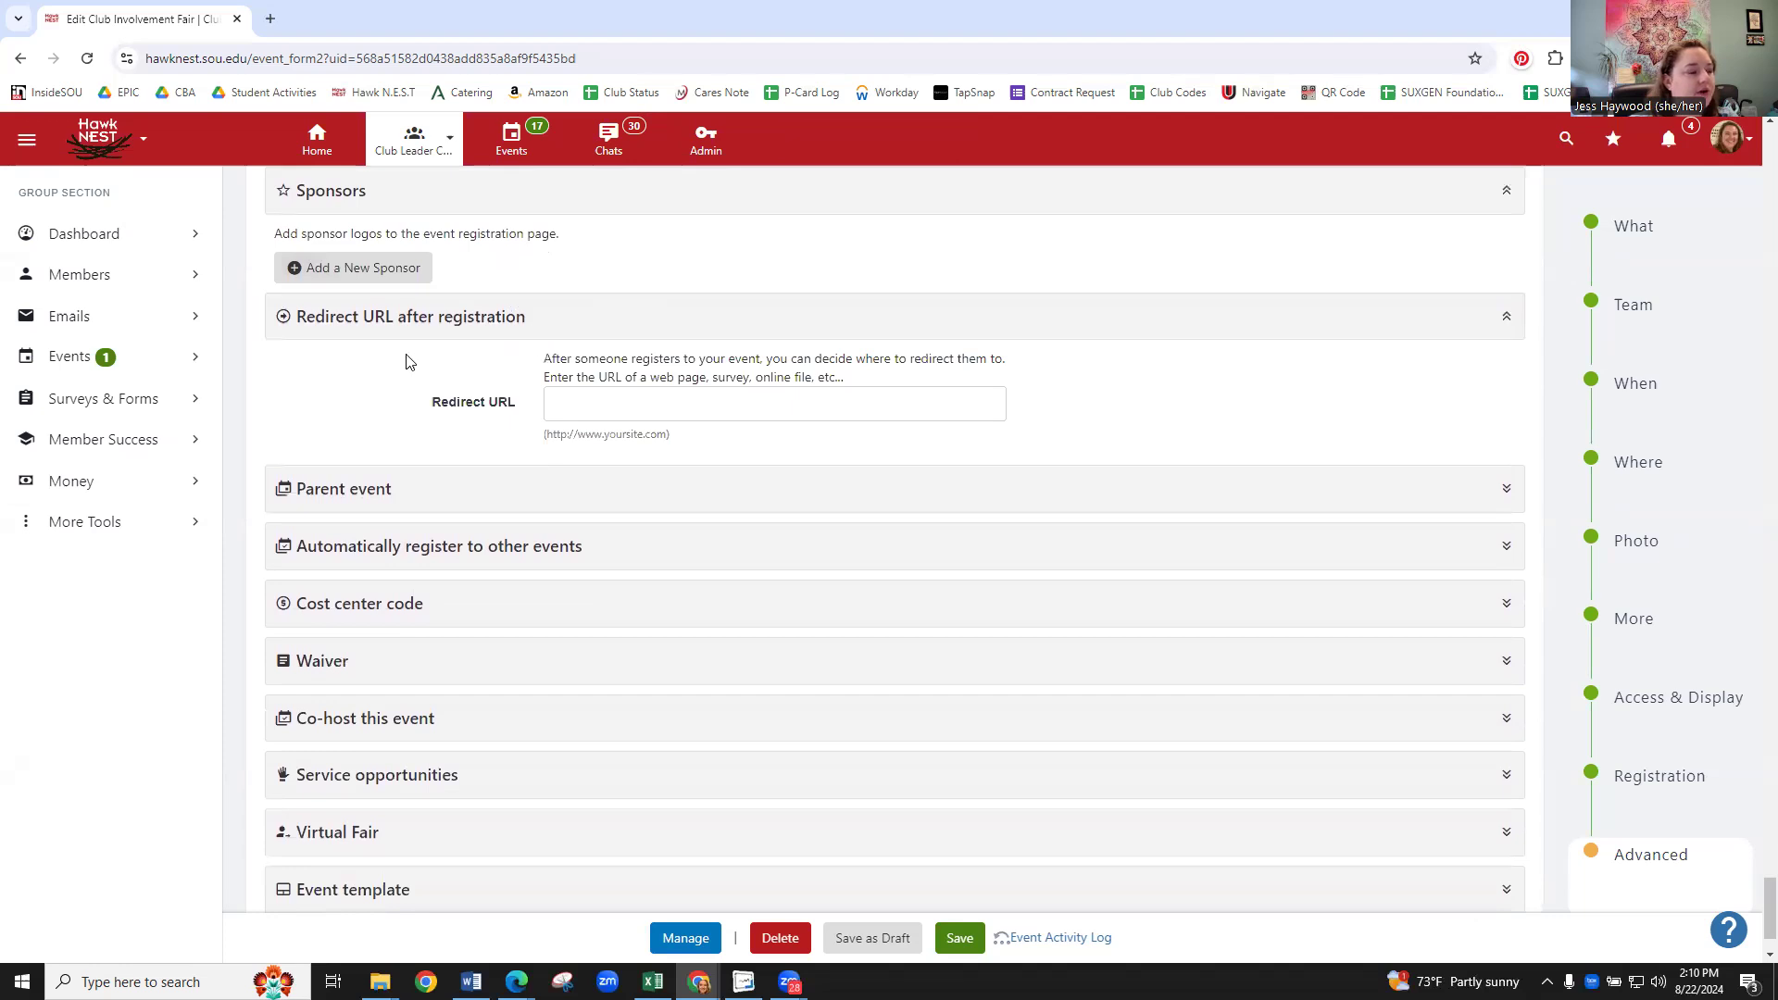
left_click(401, 491)
- Expand the Waiver section and list the available sample school waivers
scroll(457, 363, "down", 1)
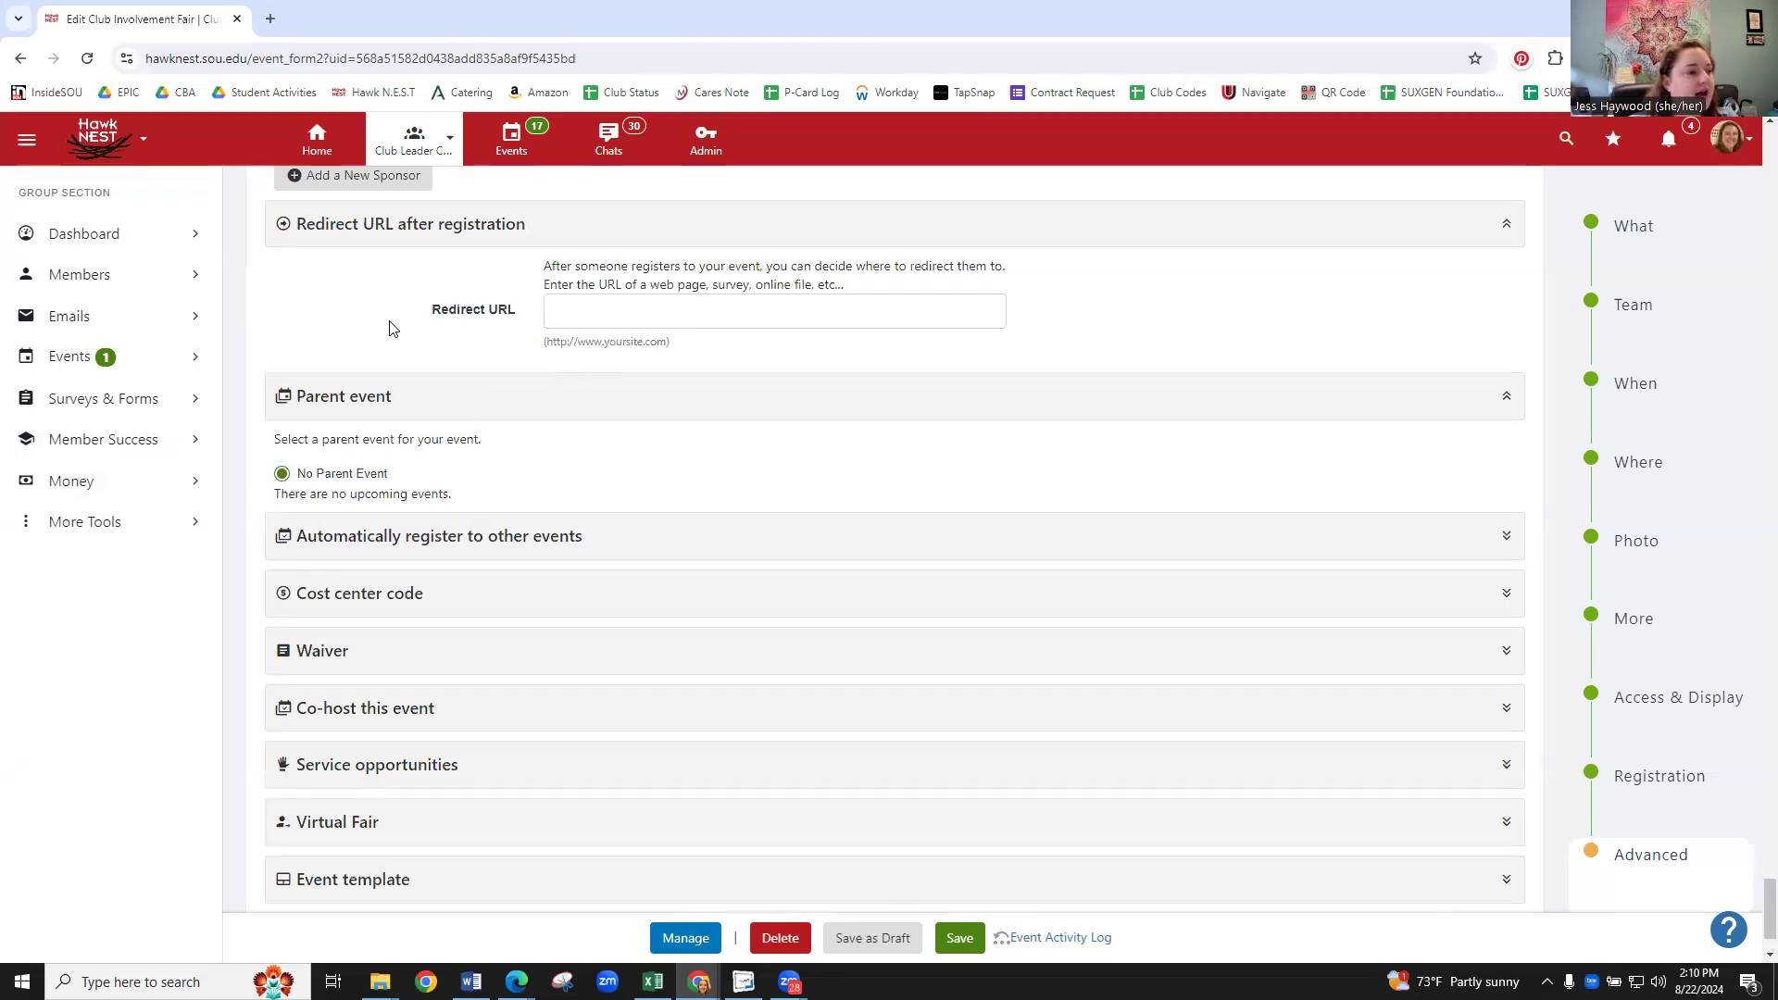
scroll(448, 314, "down", 1)
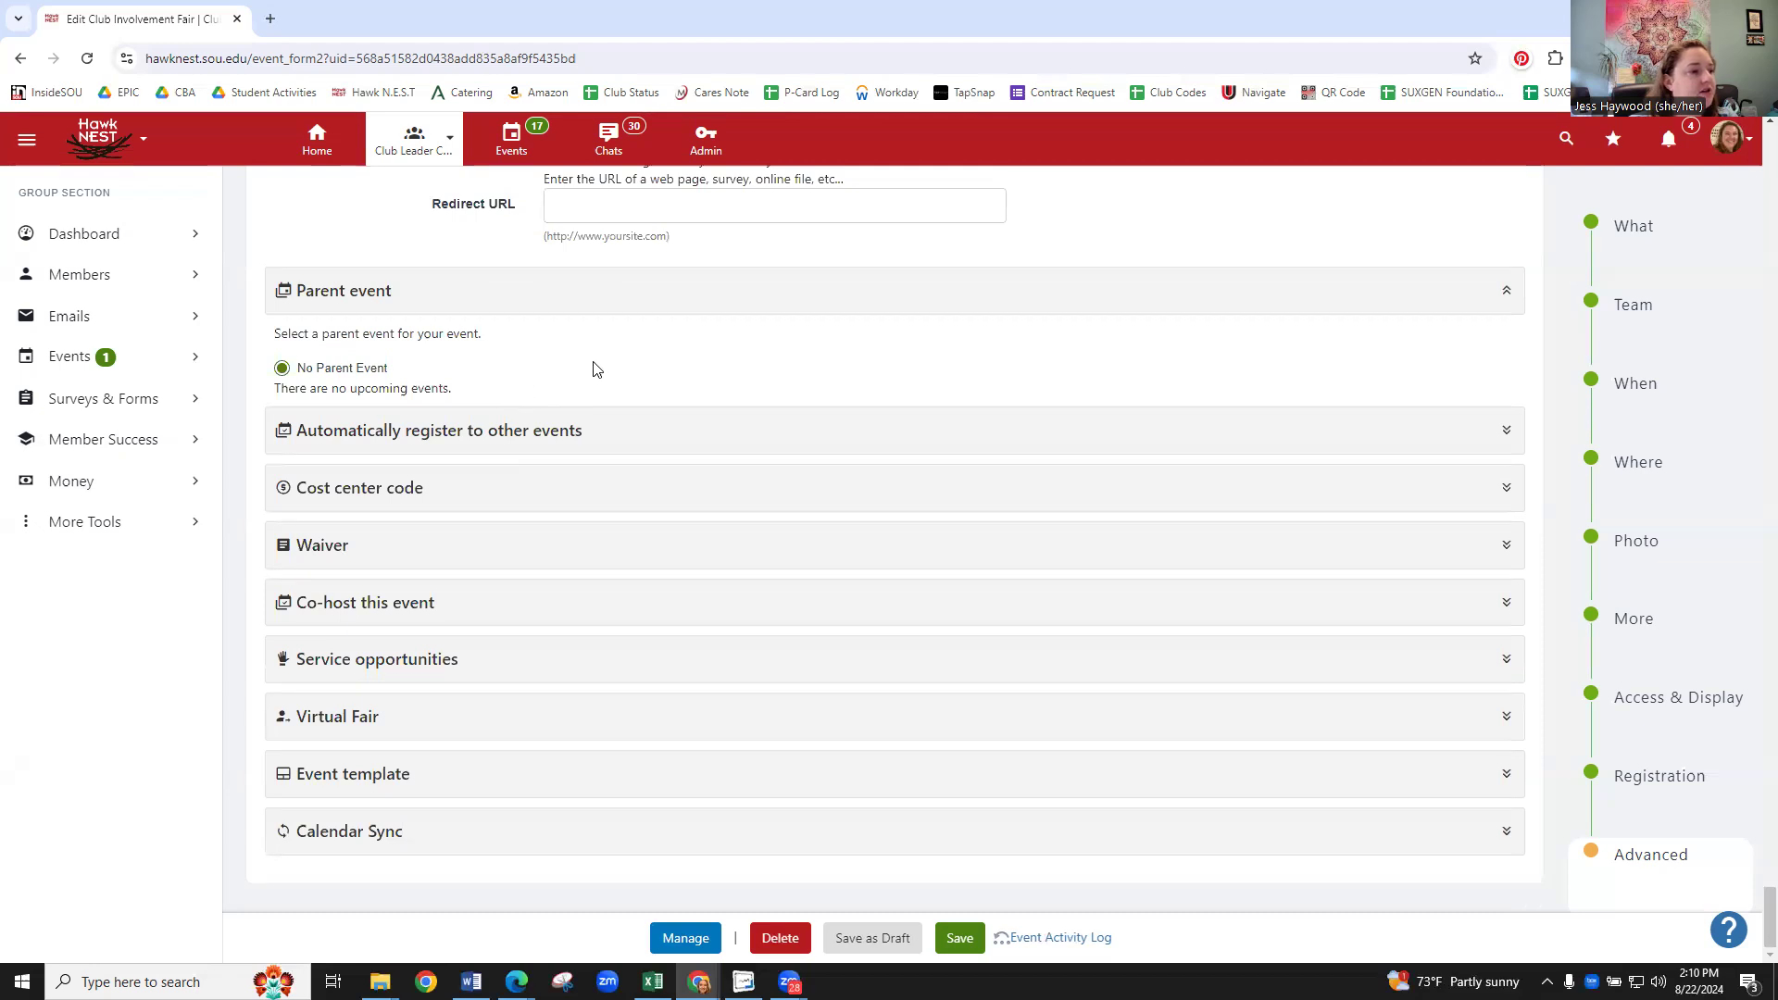
left_click(407, 556)
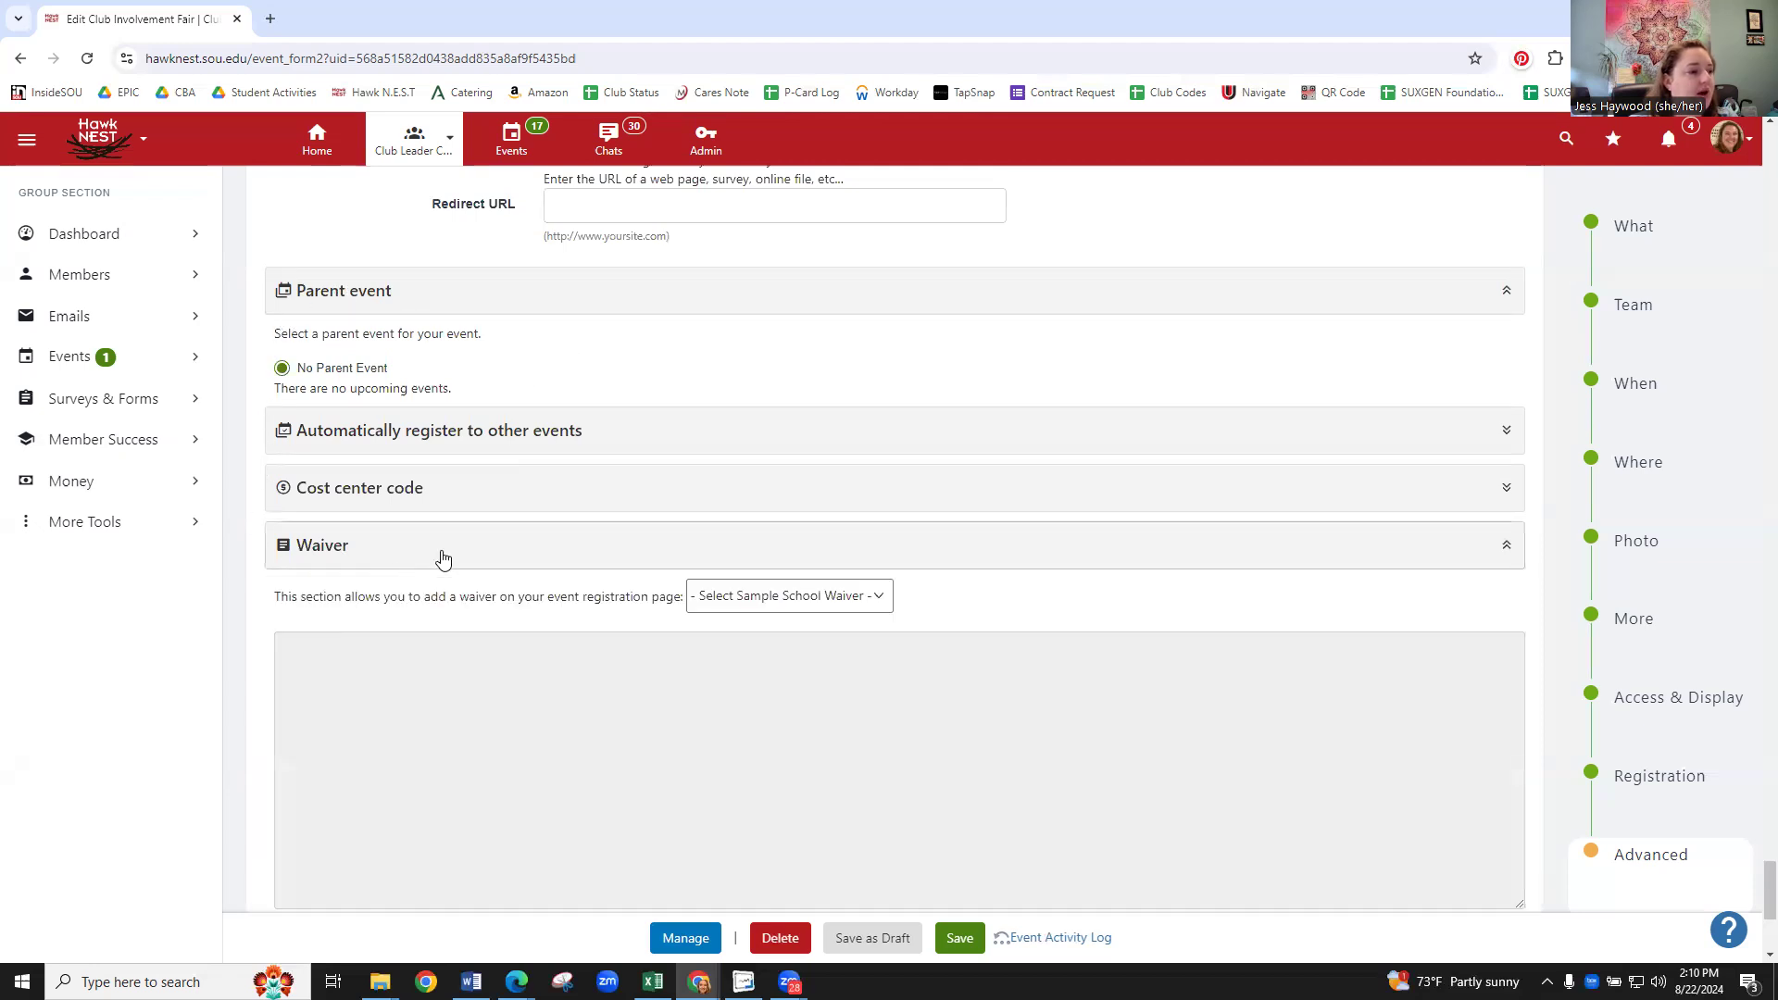
scroll(730, 504, "down", 2)
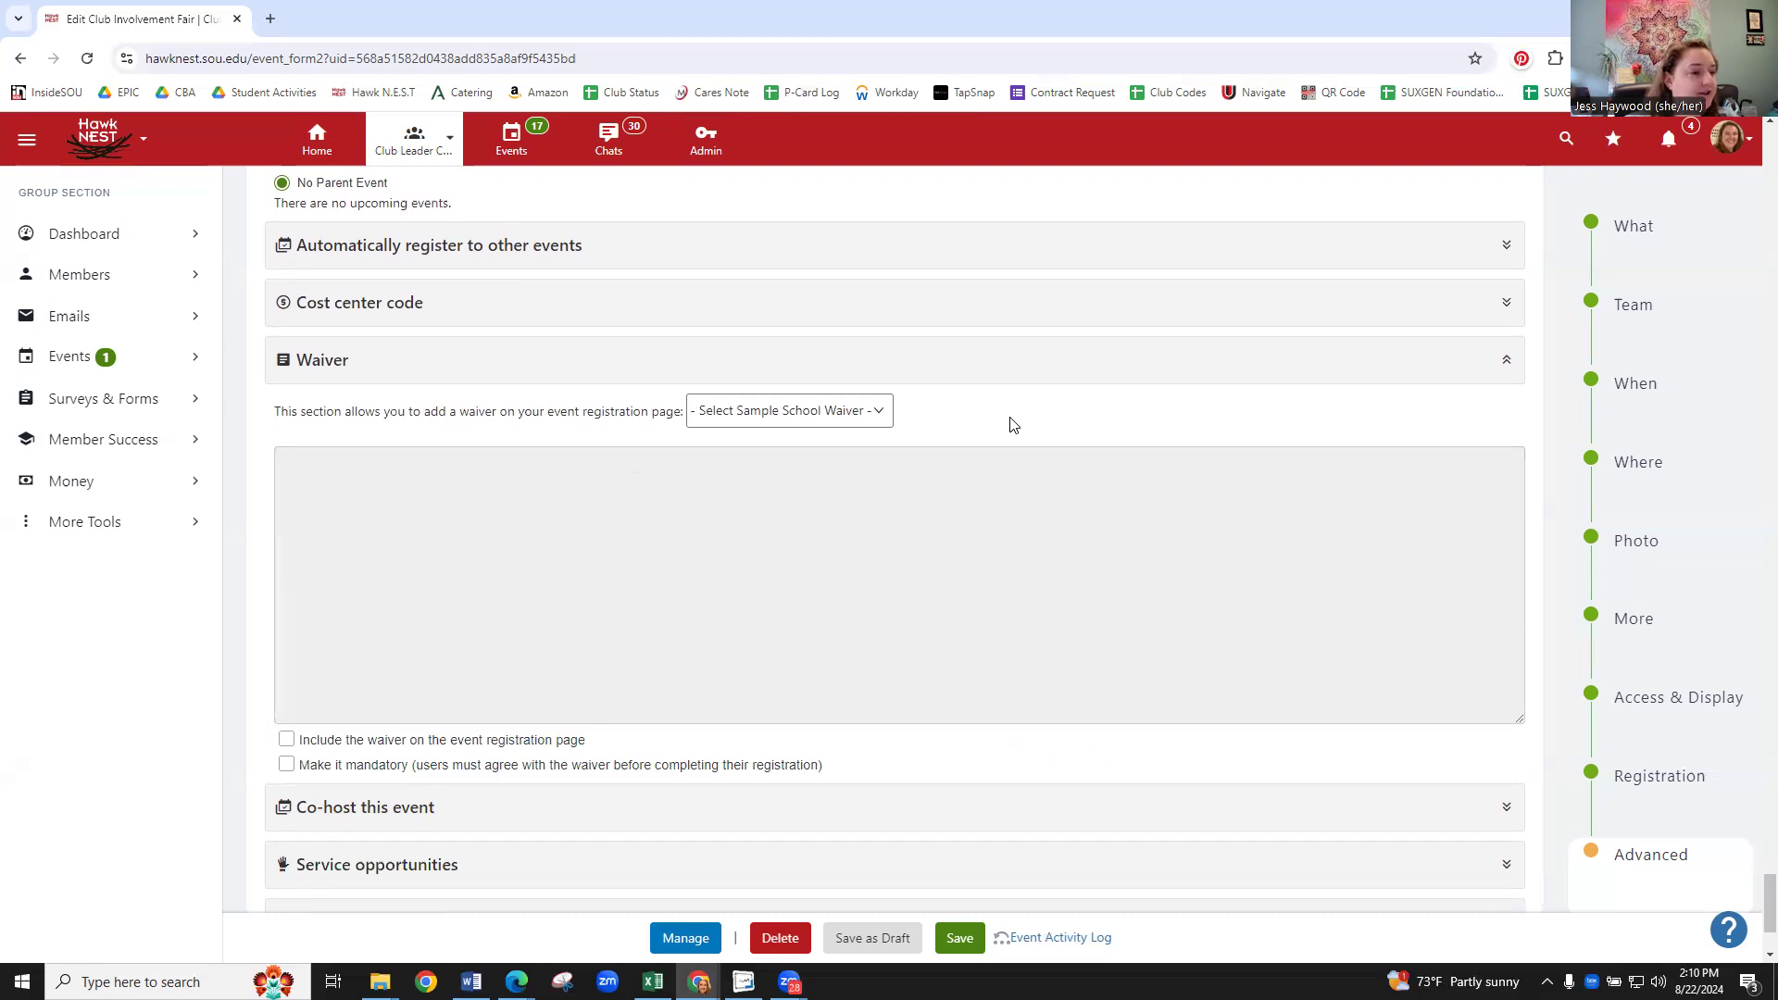
left_click(881, 415)
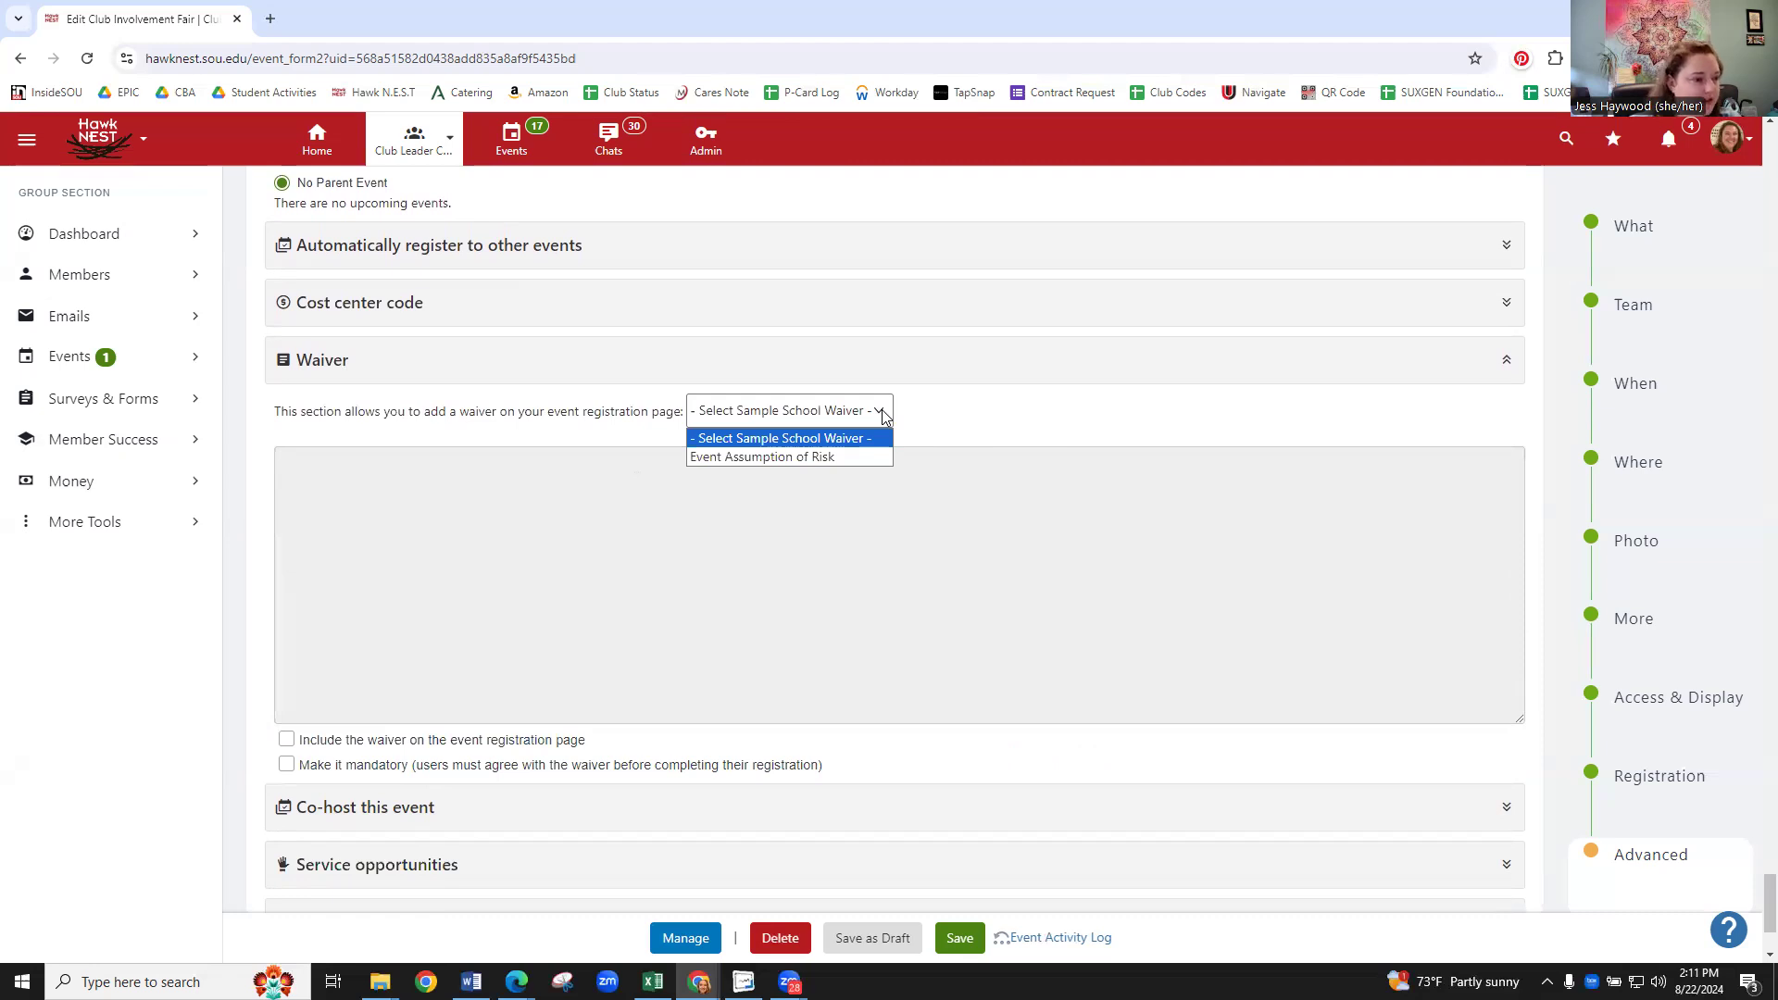
- Load the Event Assumption of Risk waiver, include it on registration and make it mandatory
left_click(839, 459)
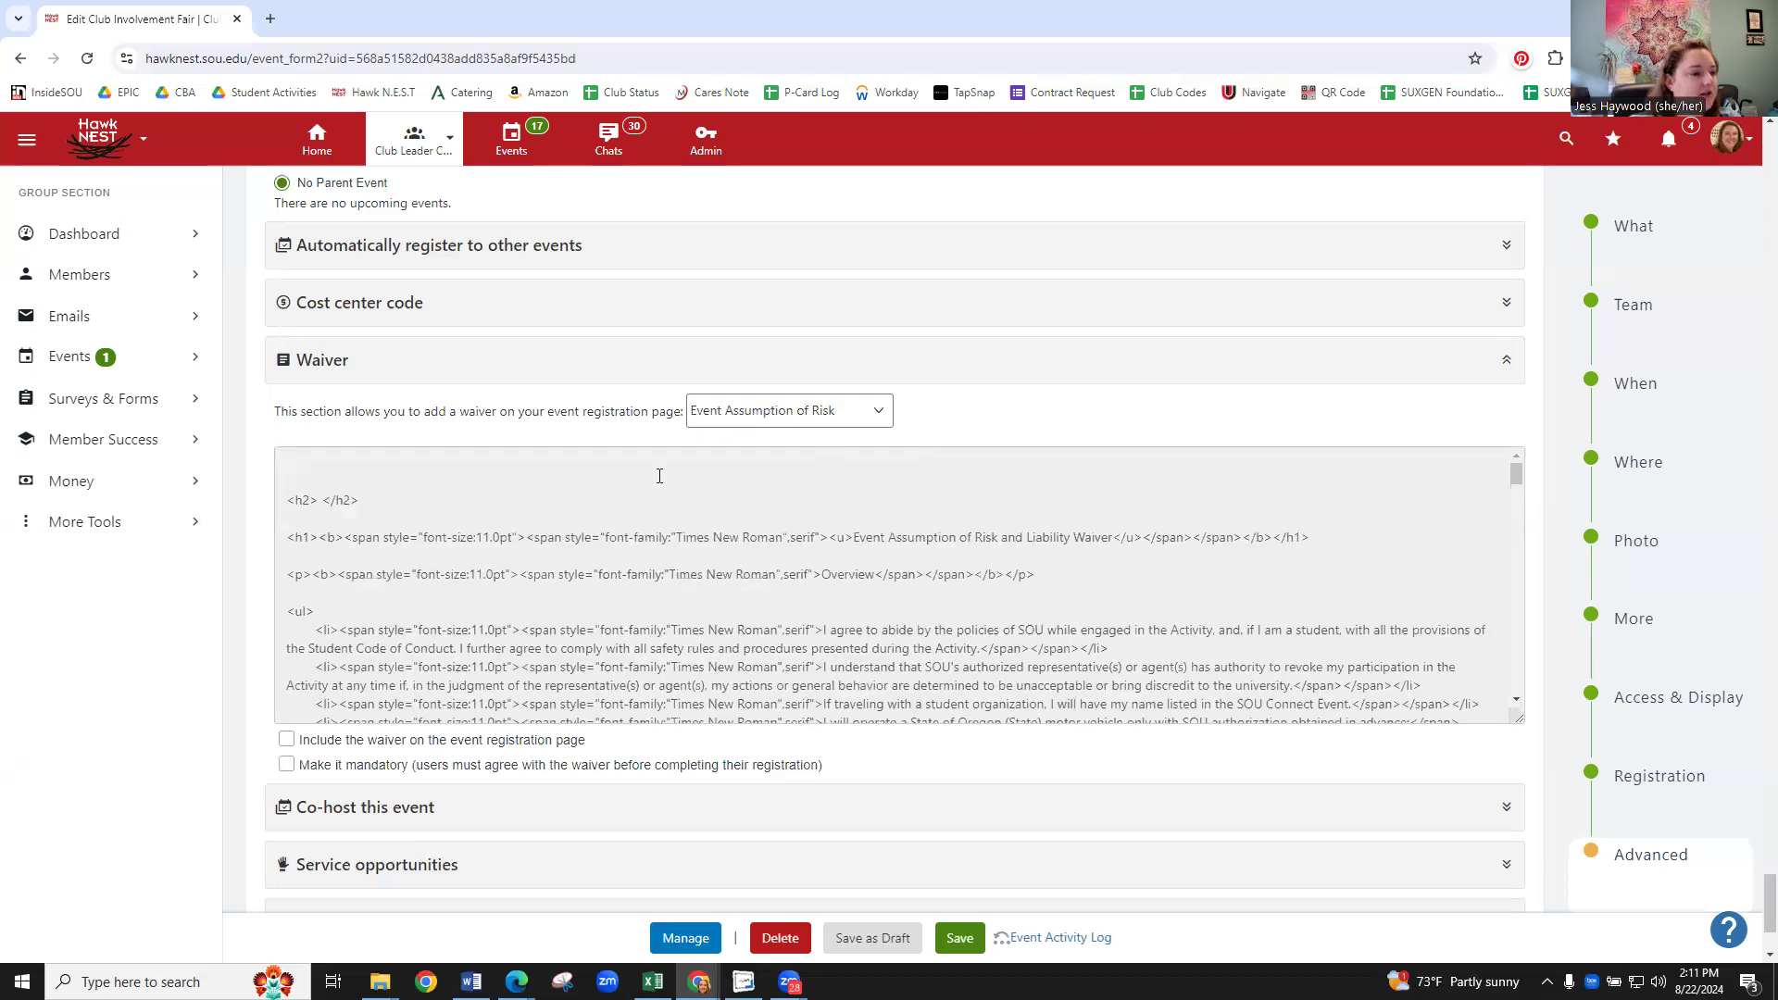
scroll(767, 591, "down", 5)
scroll(767, 591, "down", 6)
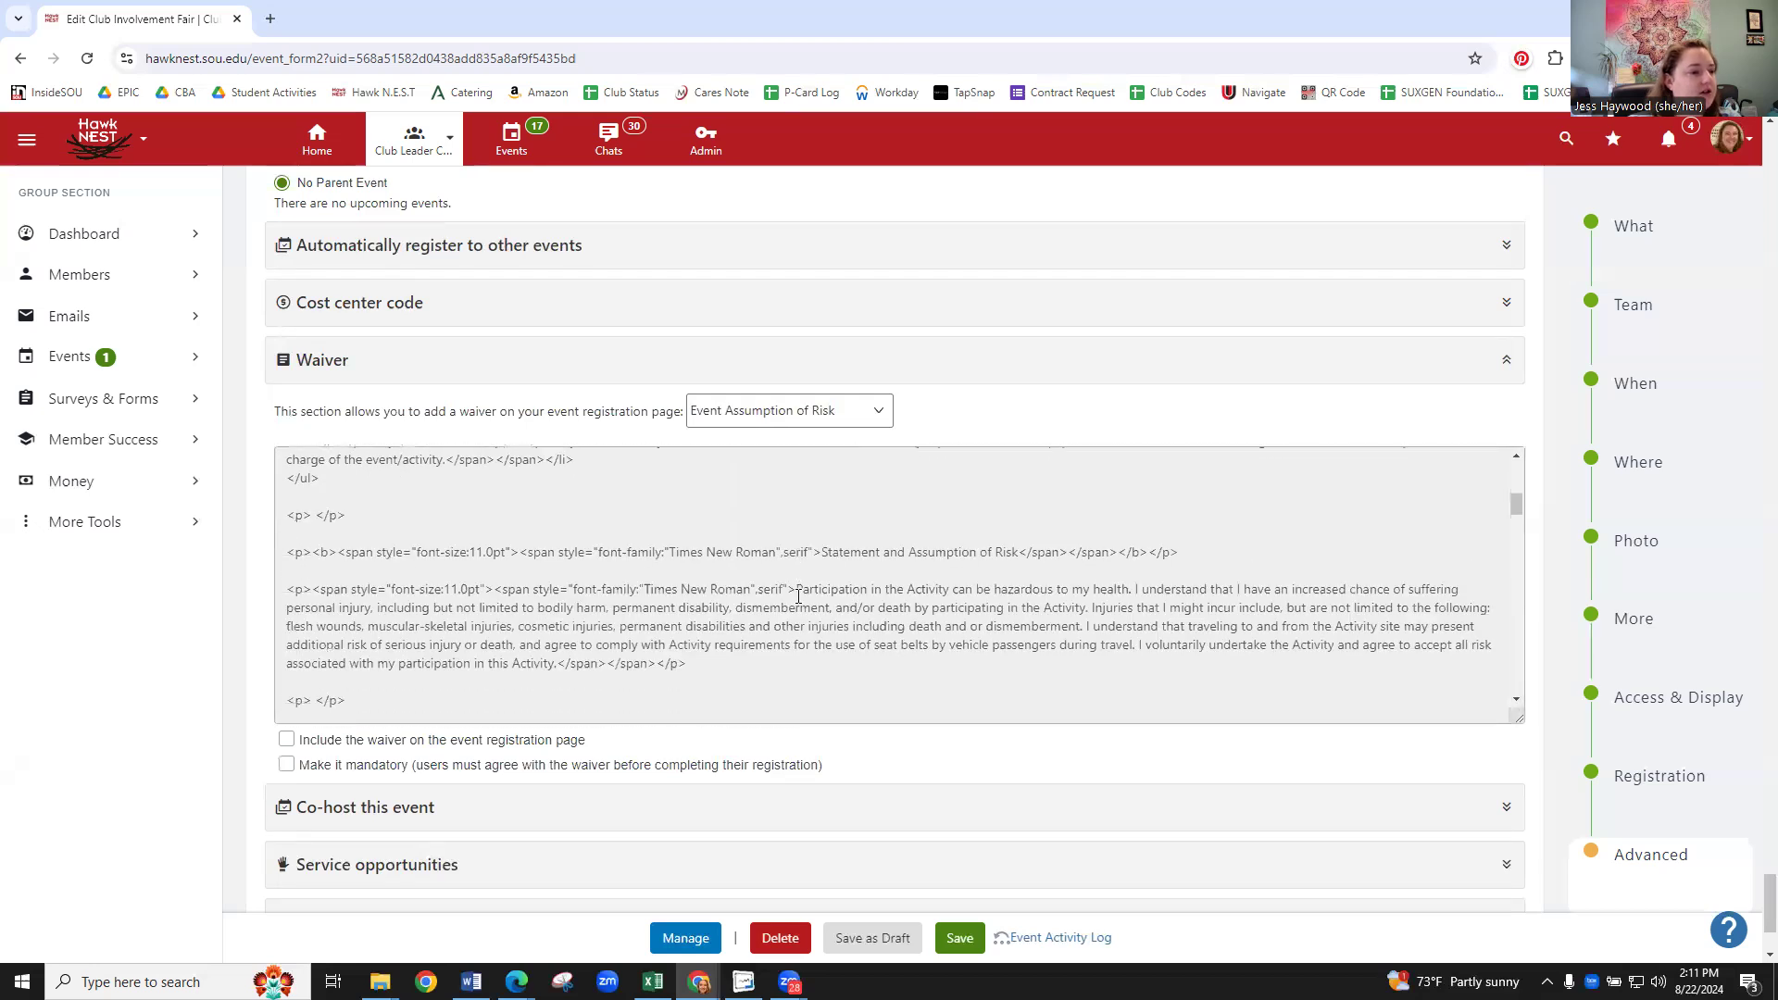
scroll(660, 563, "down", 6)
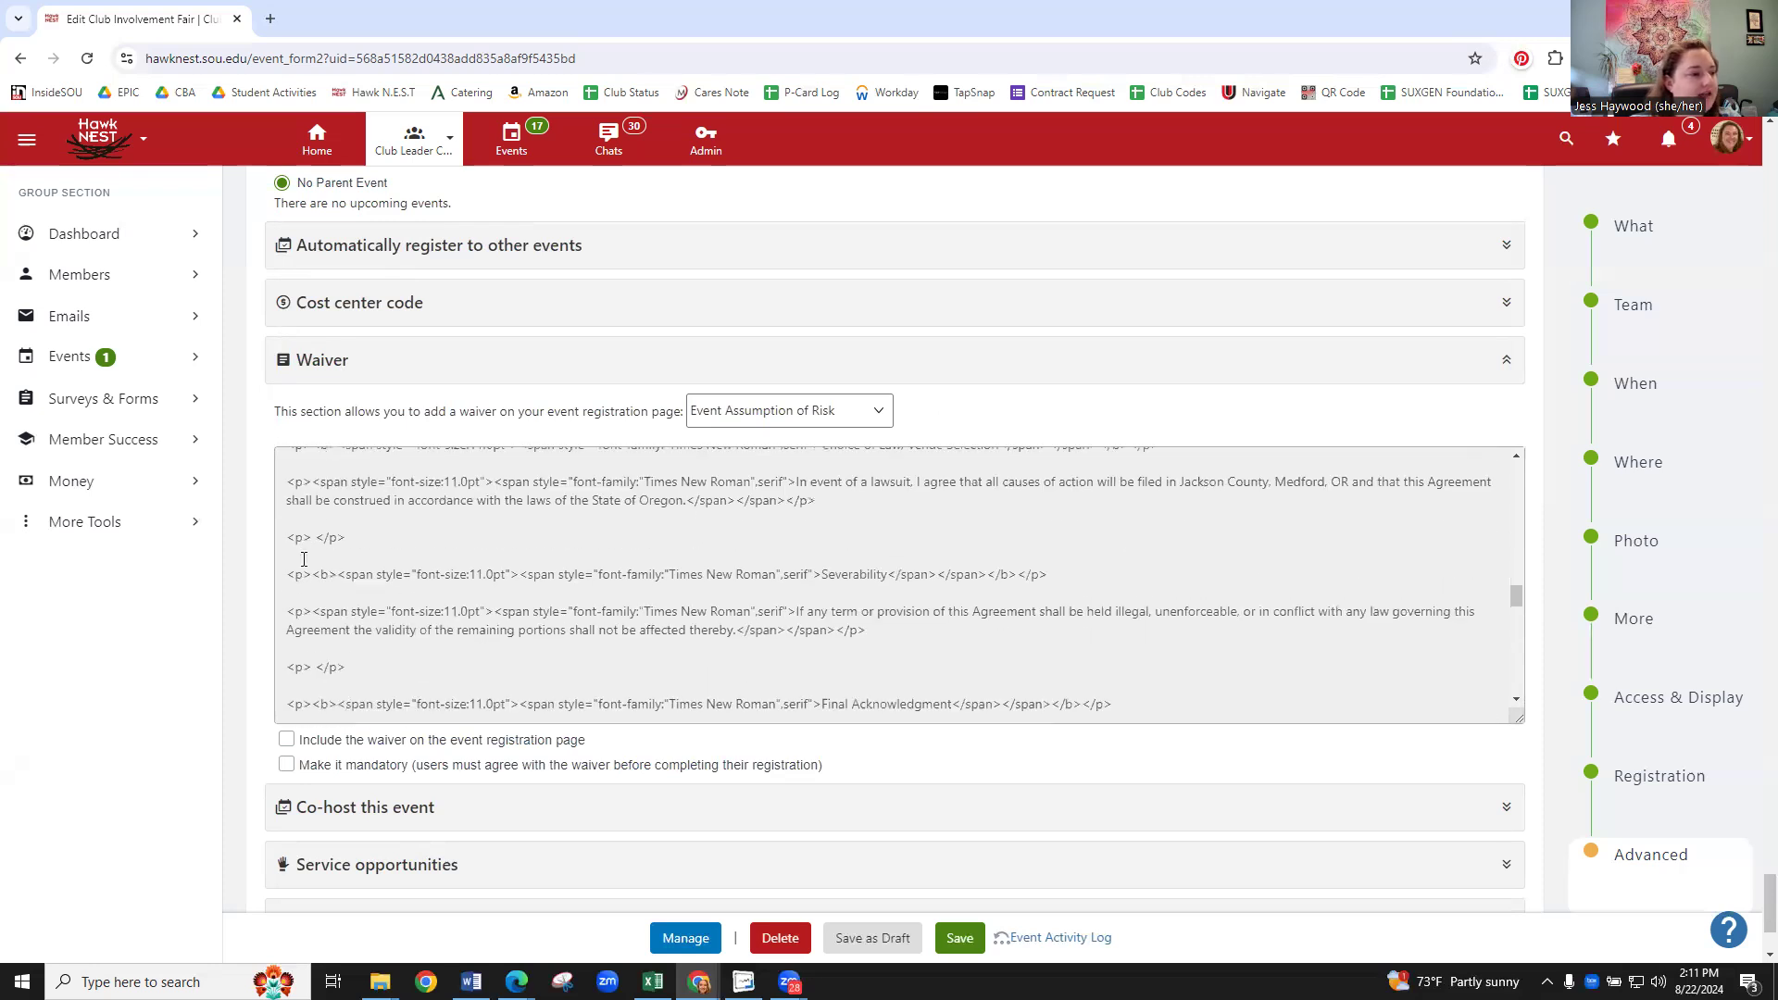
scroll(246, 568, "down", 2)
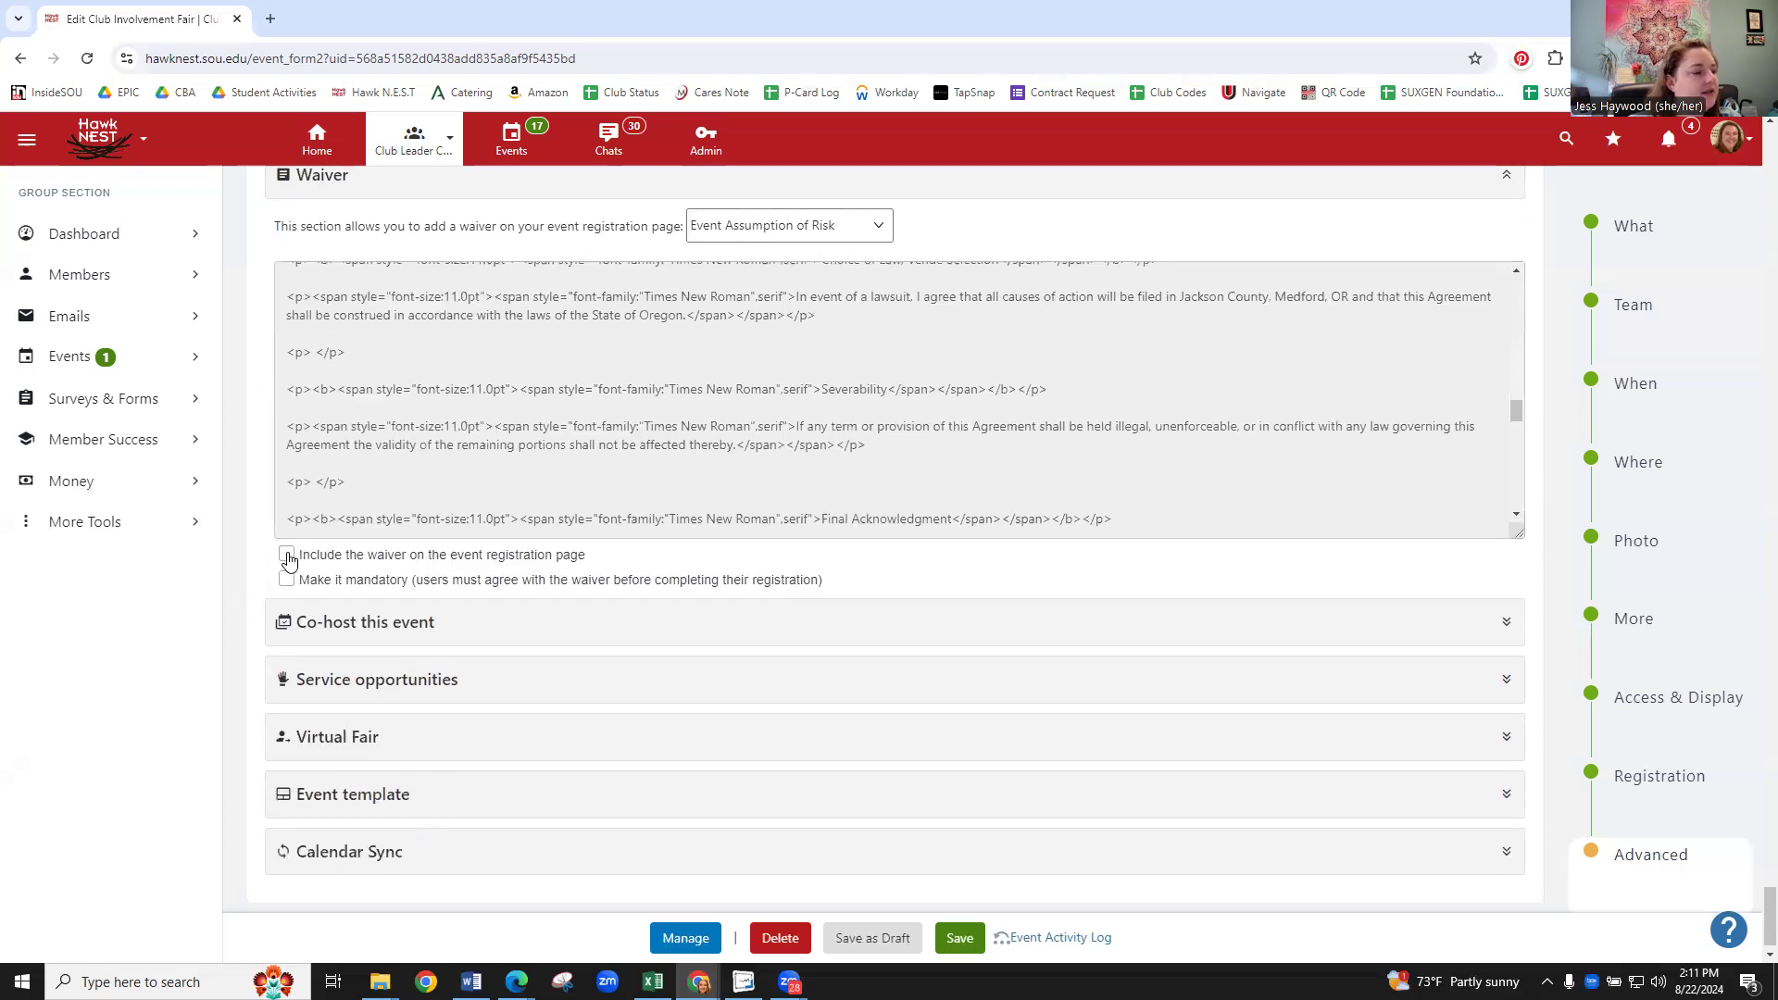
left_click(287, 556)
left_click(287, 580)
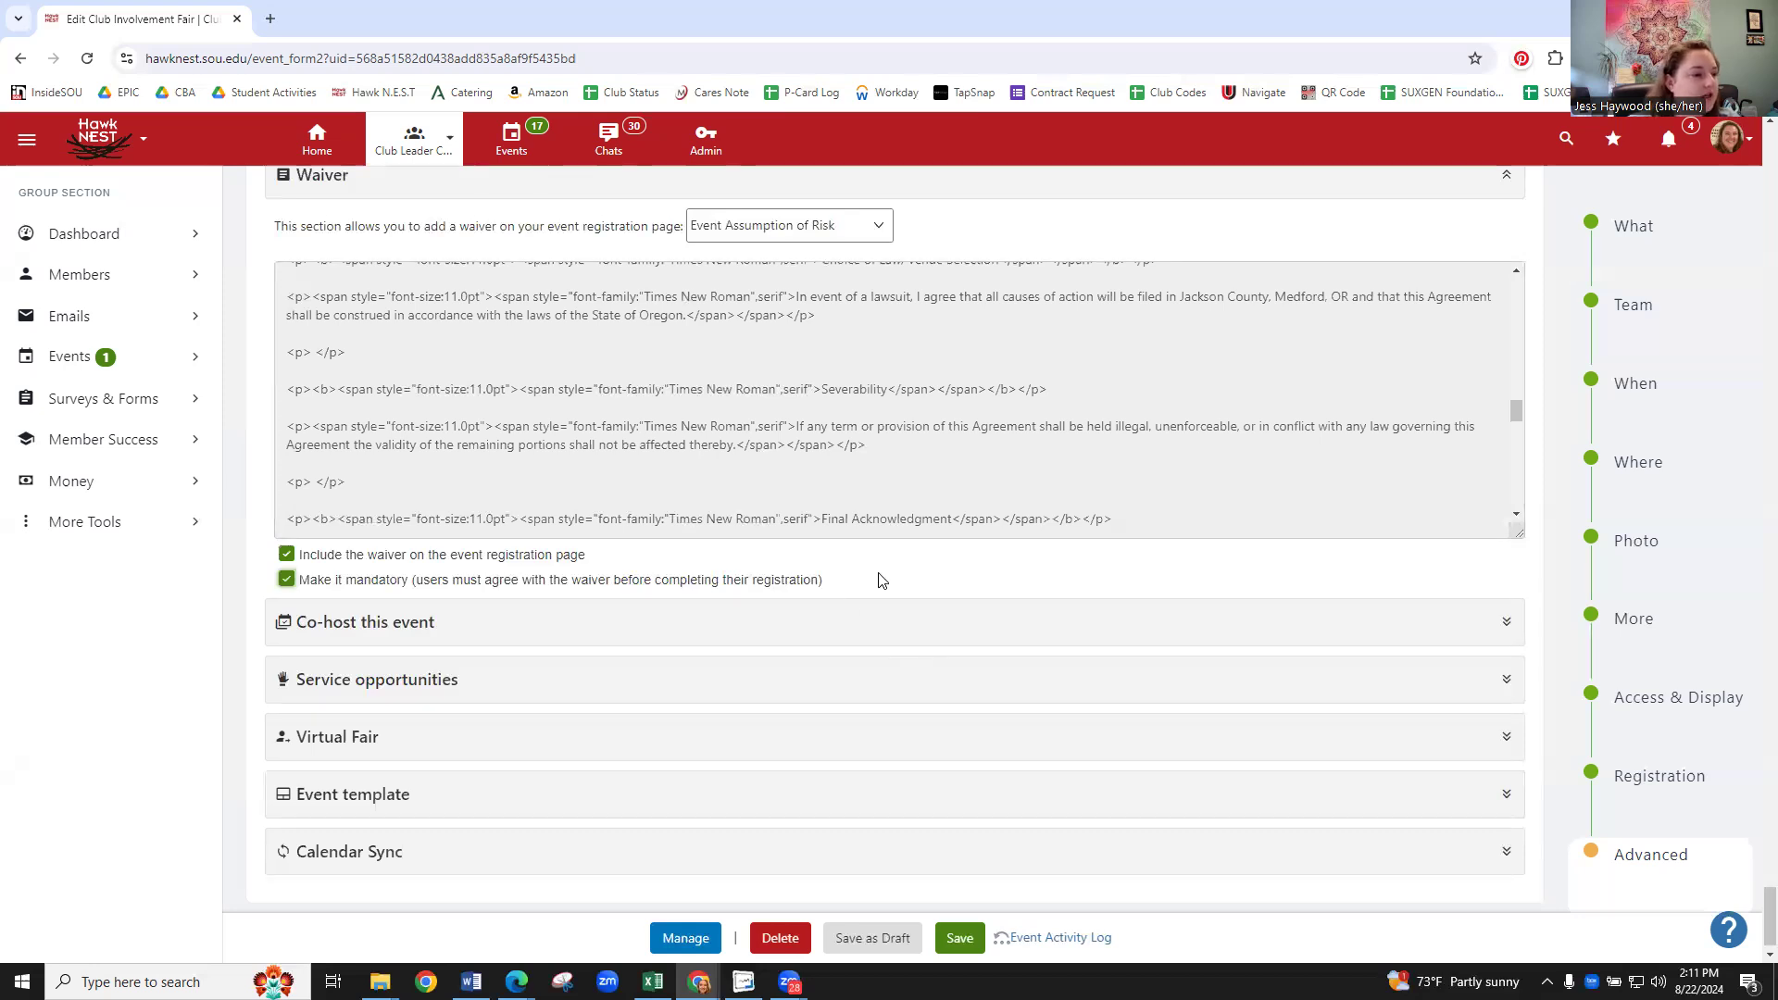
scroll(884, 569, "down", 1)
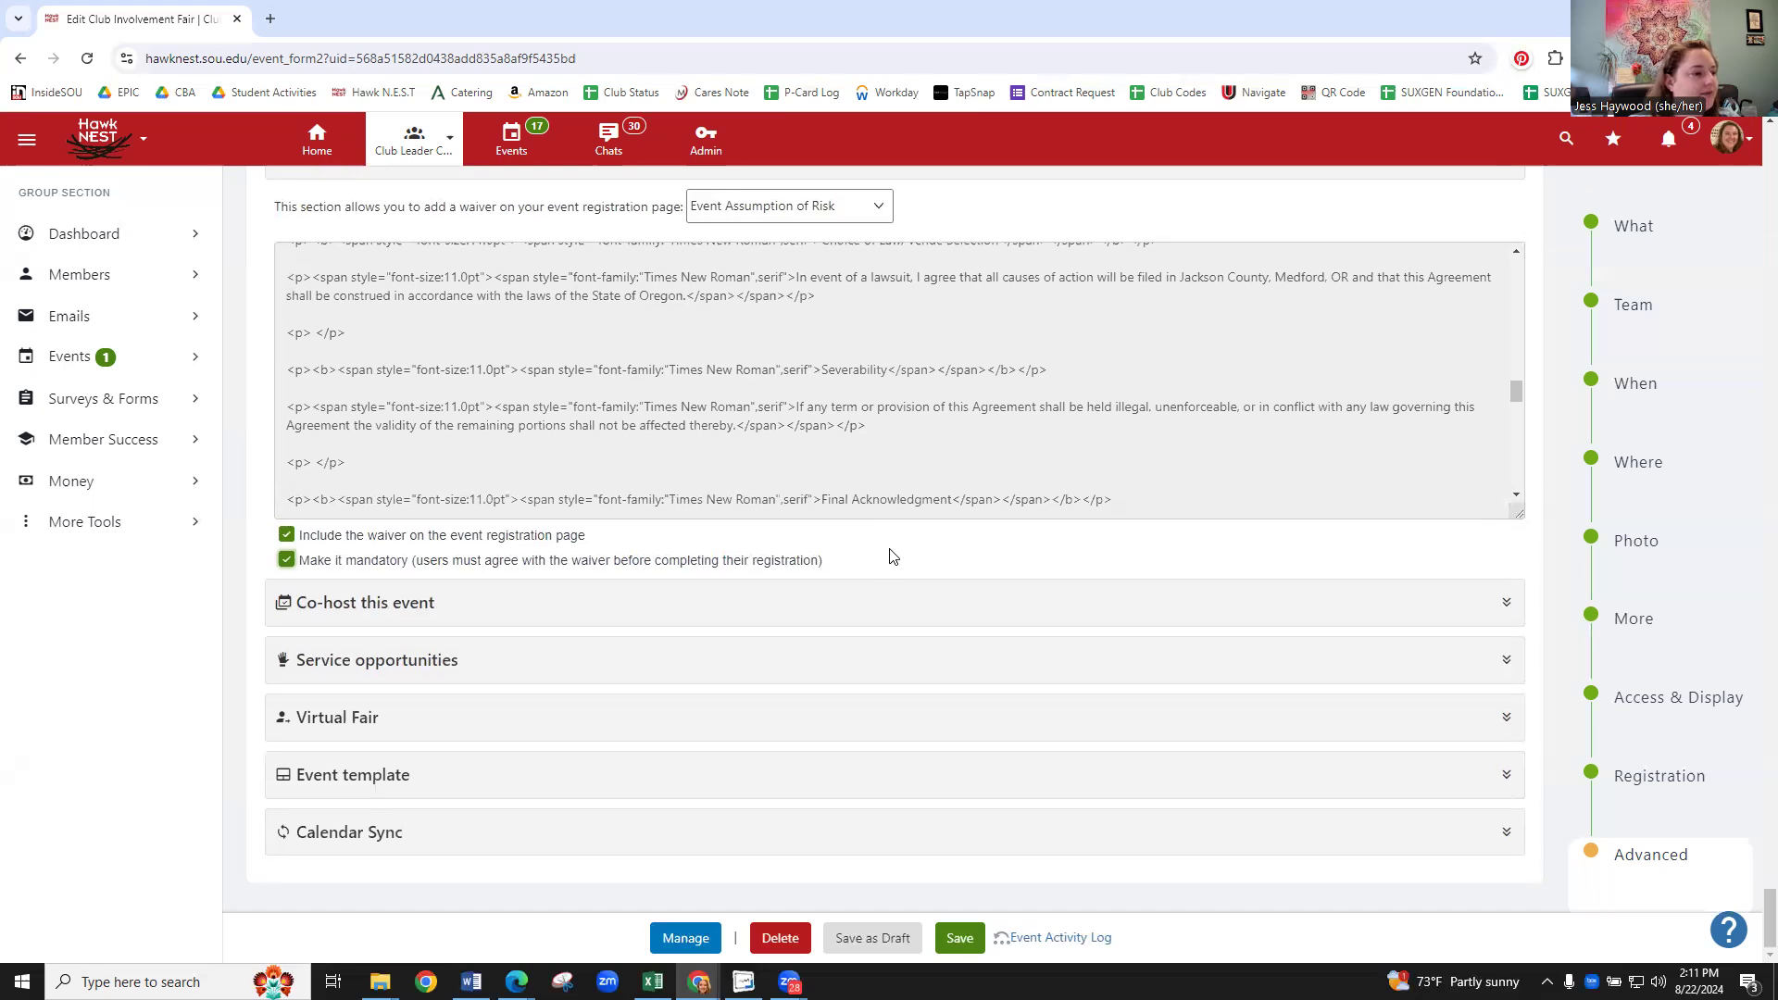
- Add Animation Club from the Student Organization list as the event's co-host
left_click(408, 604)
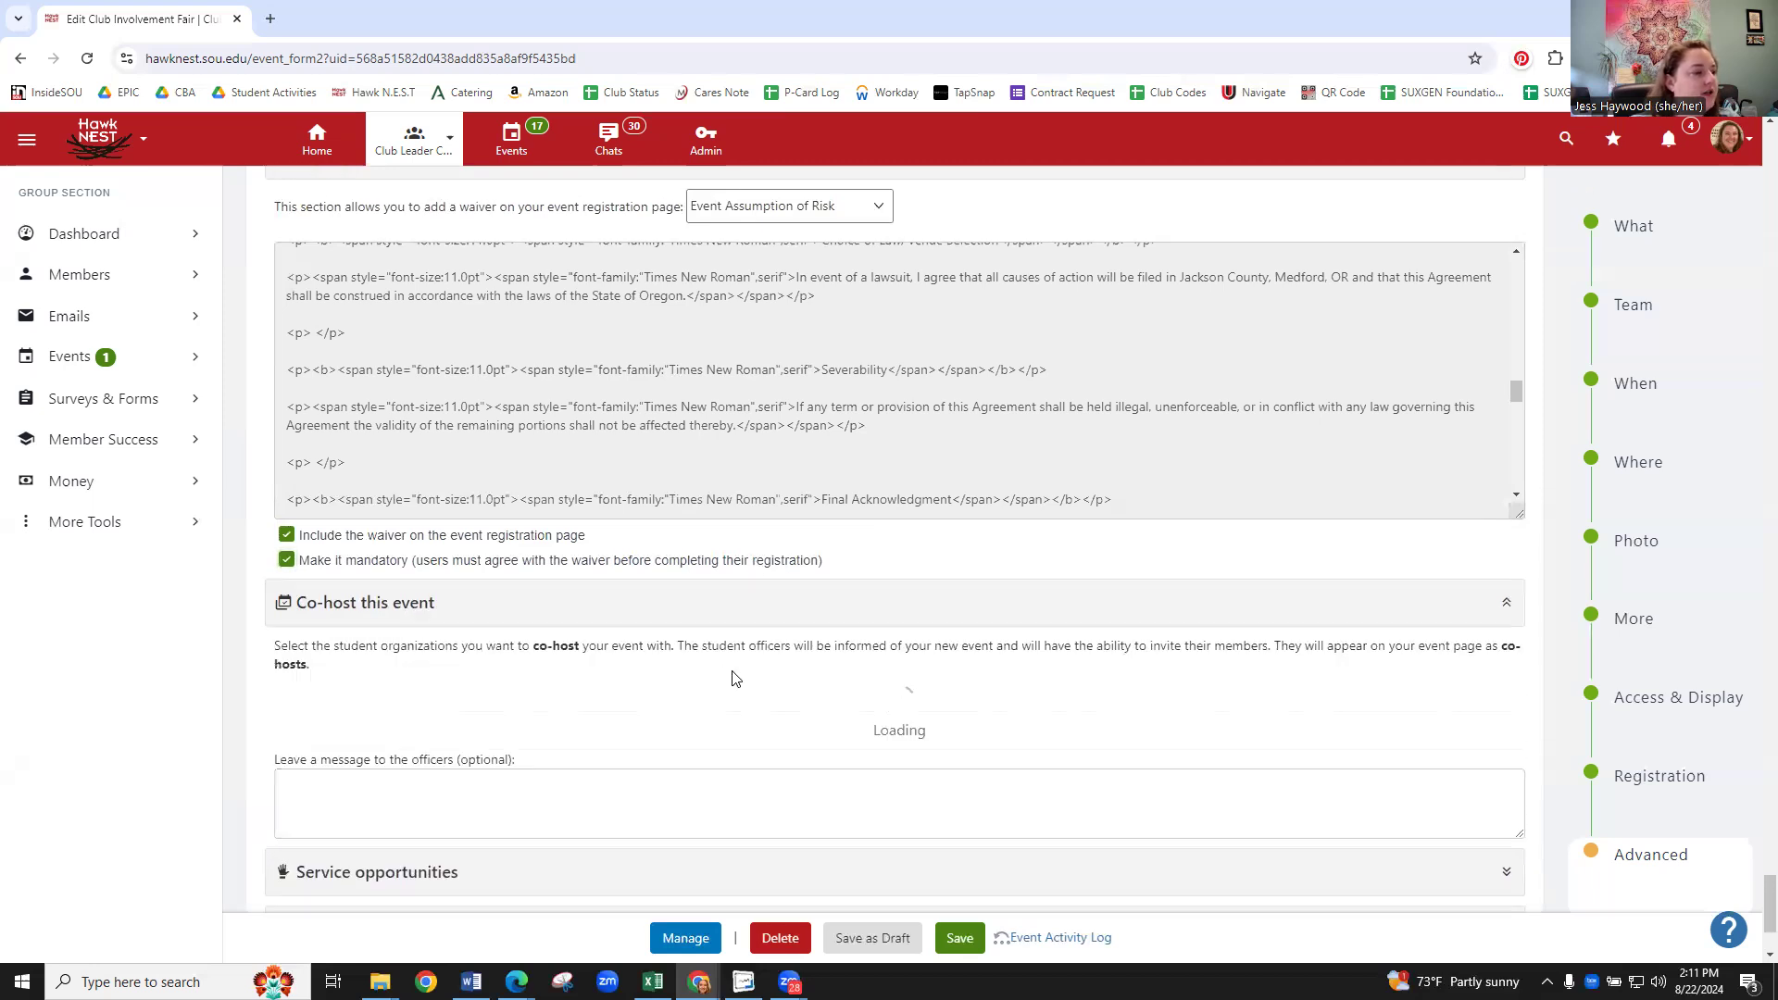
scroll(752, 663, "down", 3)
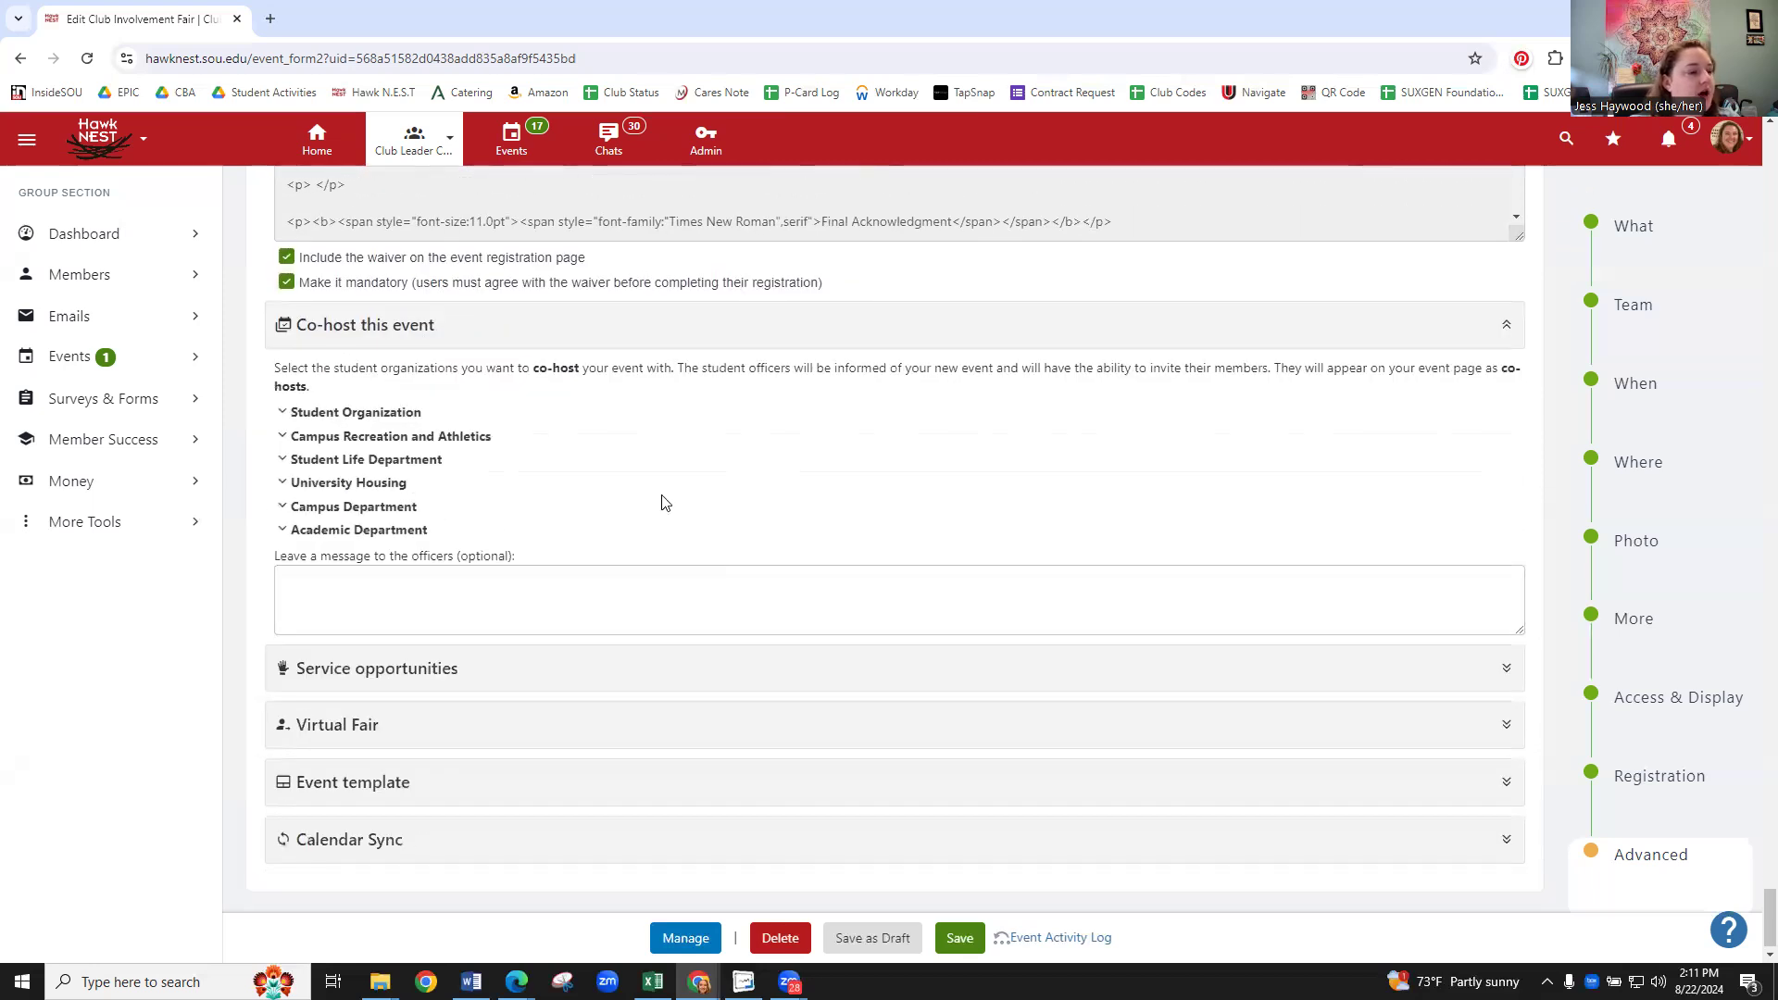
left_click(385, 419)
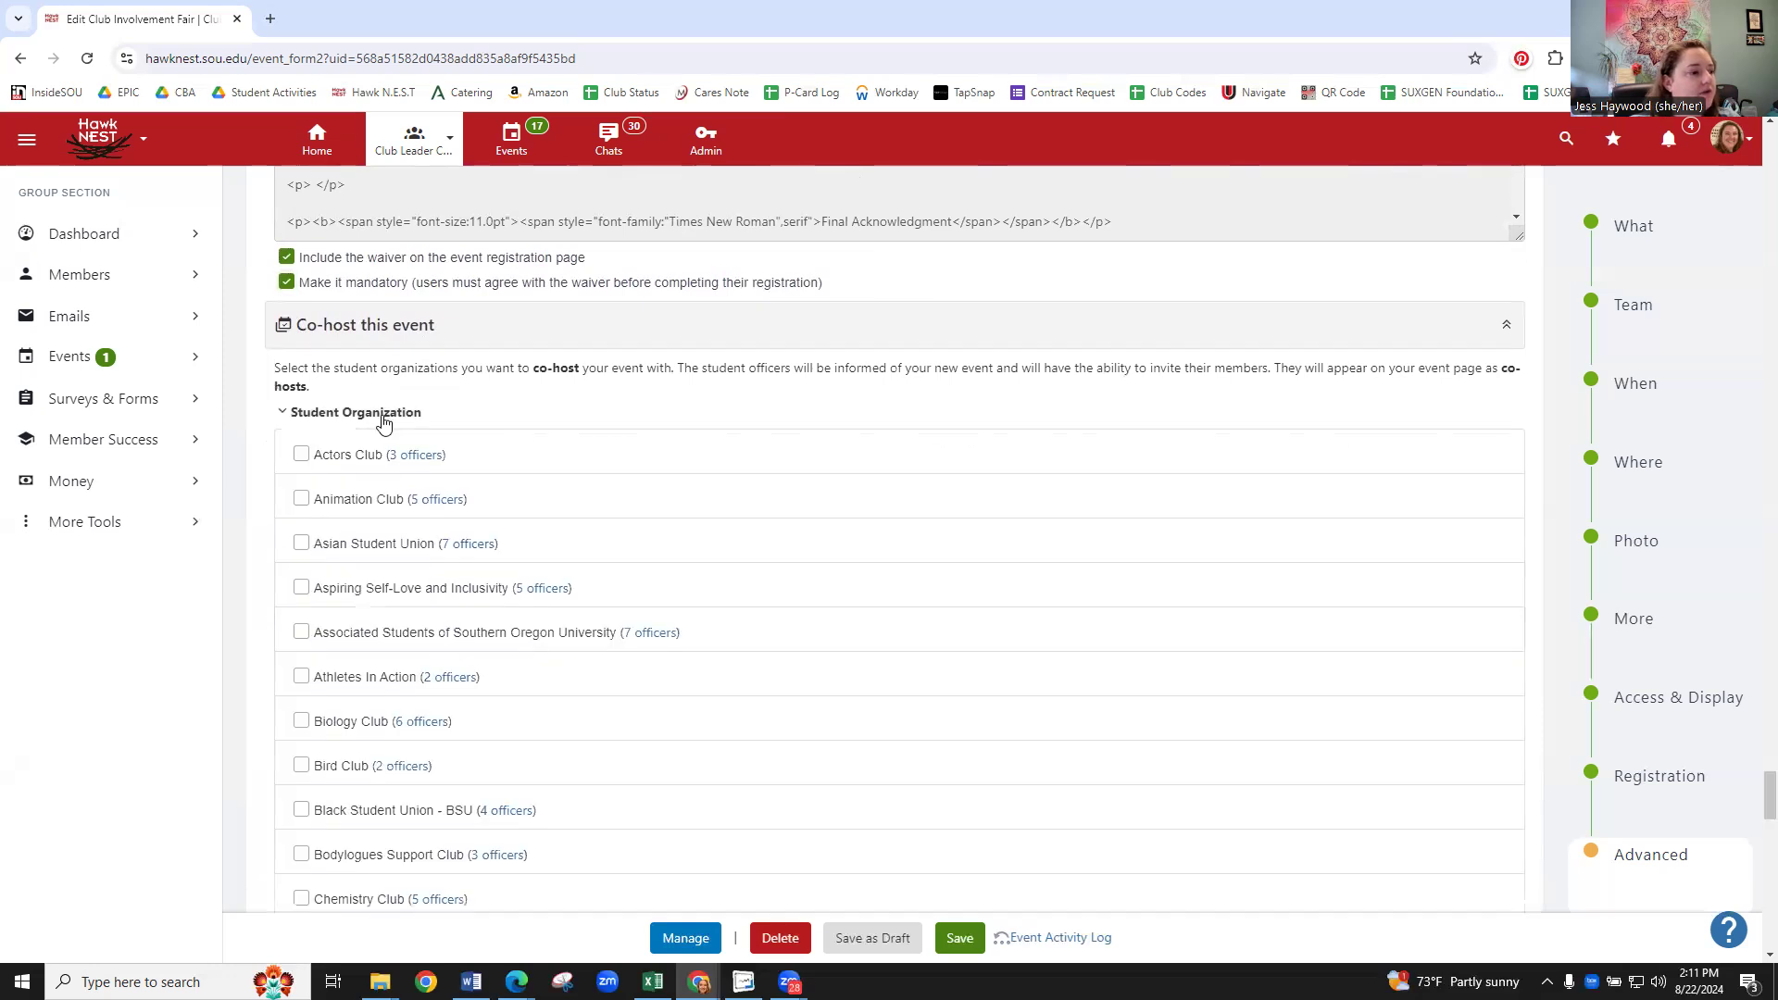
left_click(302, 501)
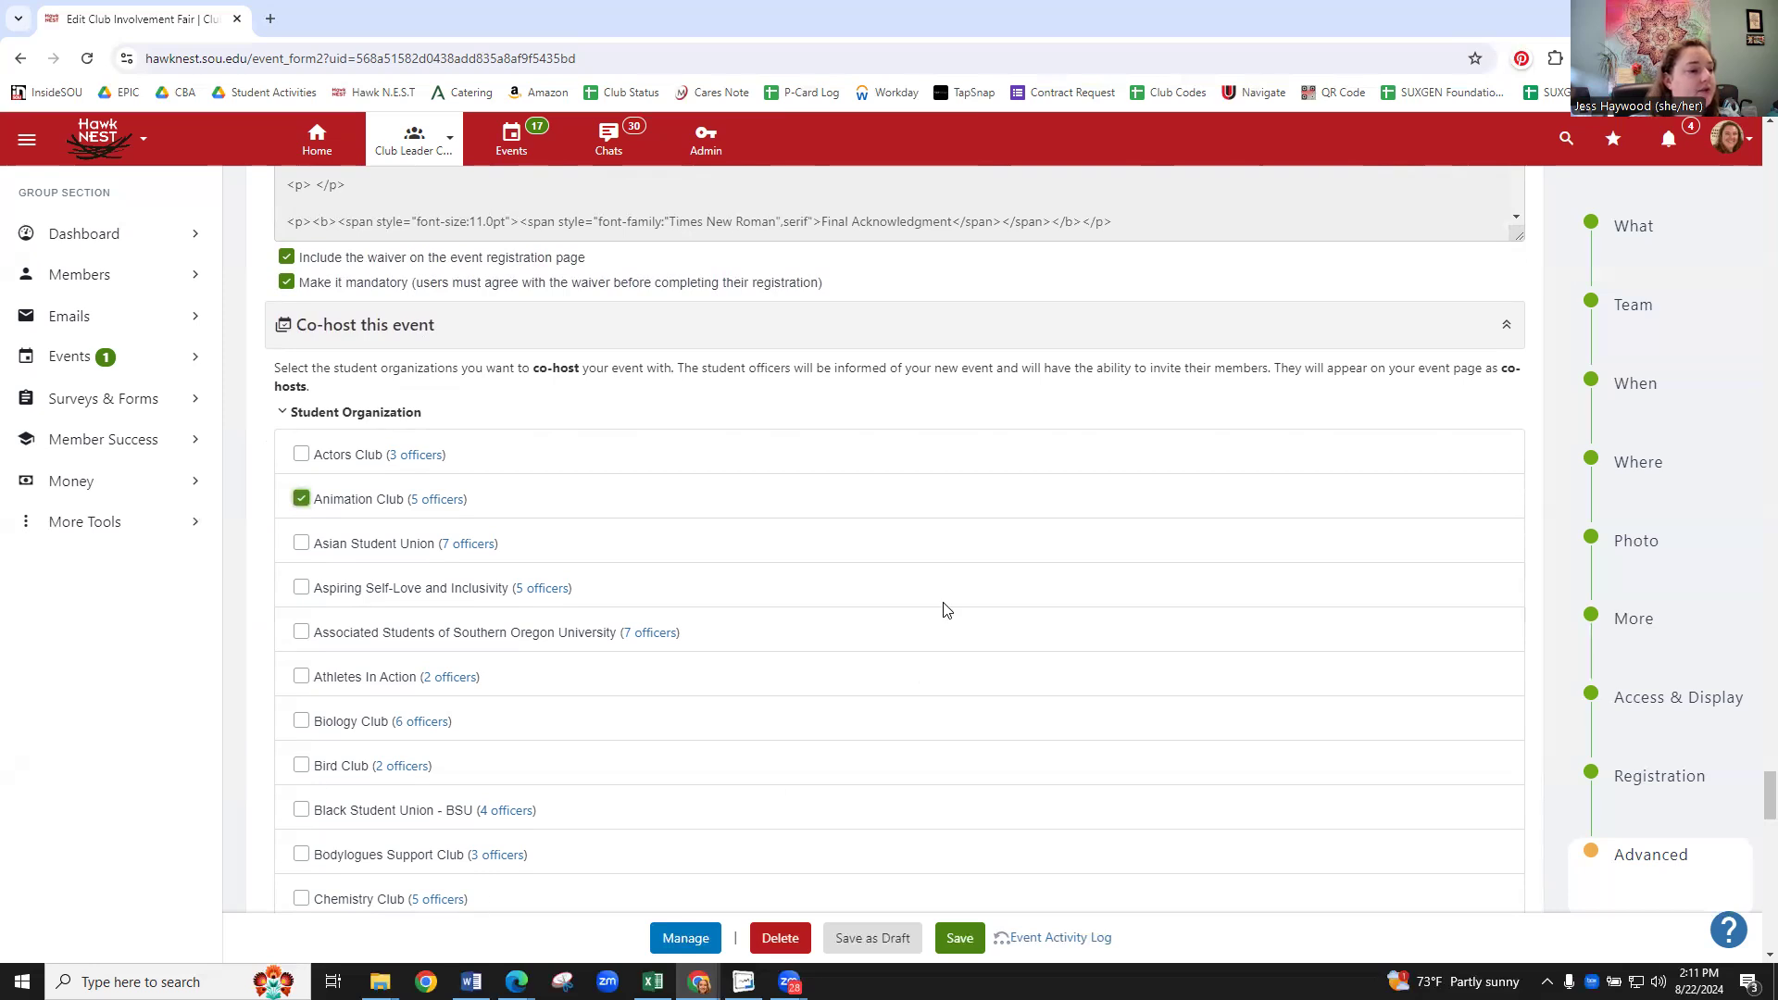
- Expand the Event template section further down the form
scroll(926, 611, "down", 8)
scroll(750, 573, "down", 16)
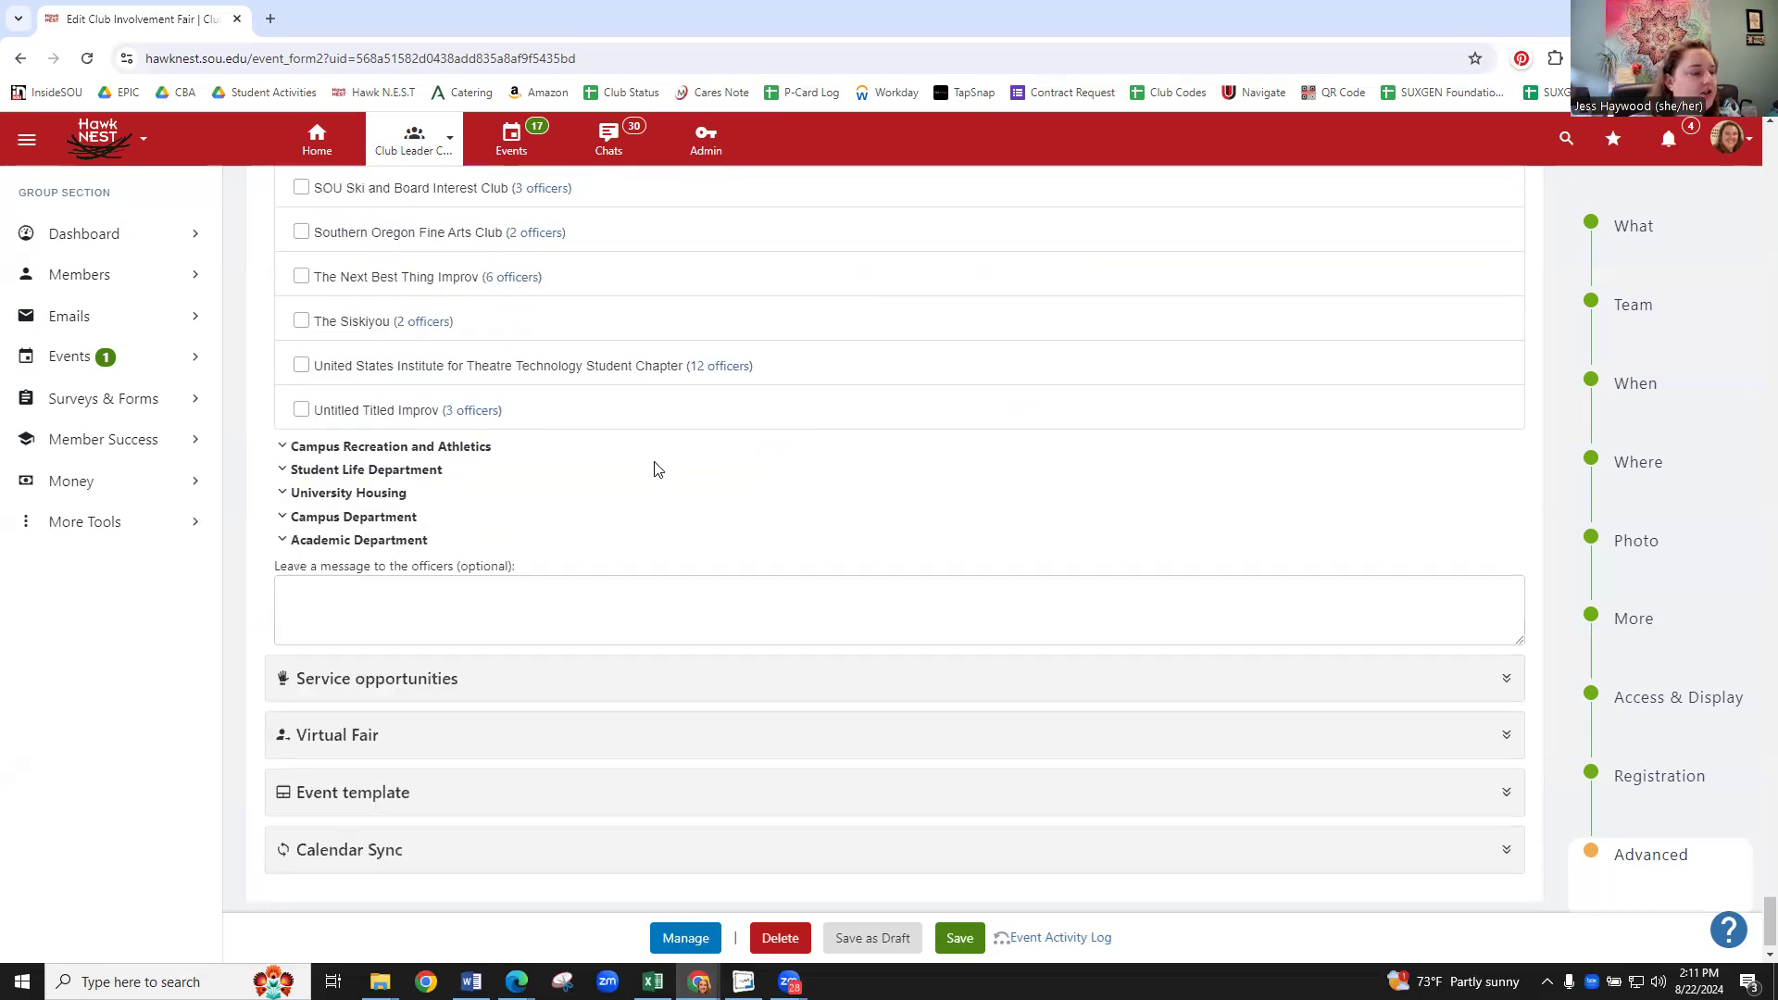
scroll(570, 510, "down", 1)
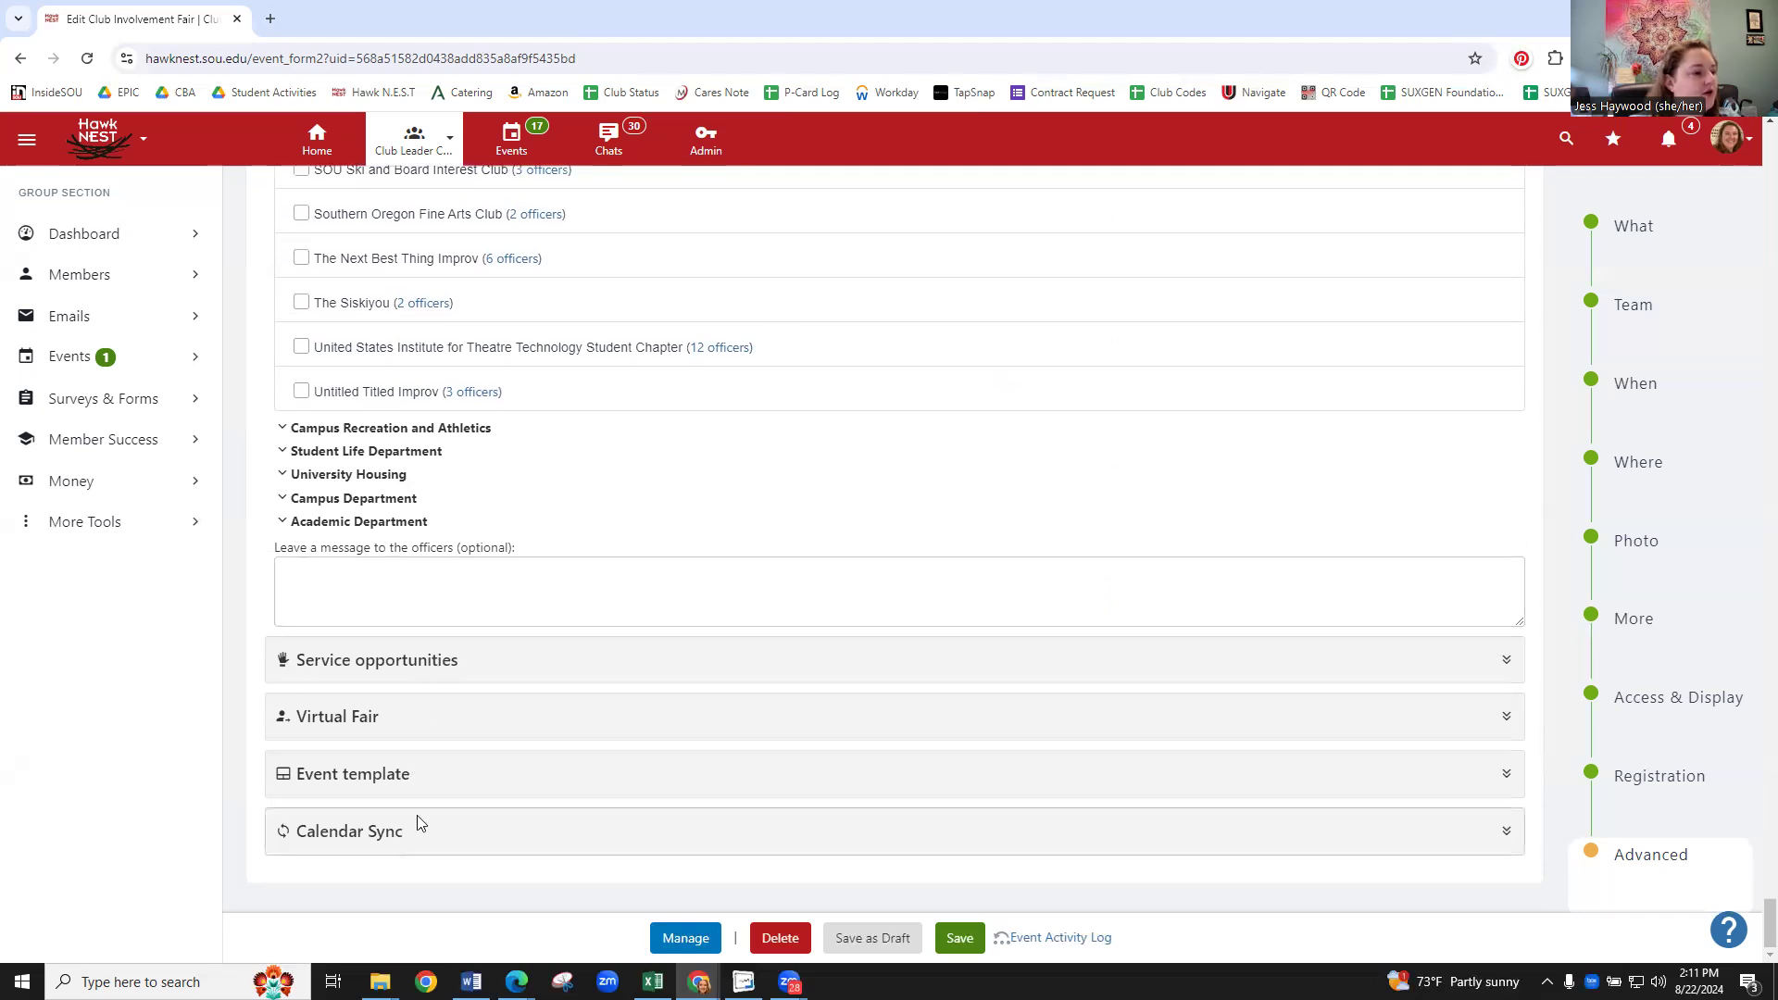
left_click(507, 777)
- Leave Event template set to No and scroll back up through the club list
scroll(704, 732, "down", 2)
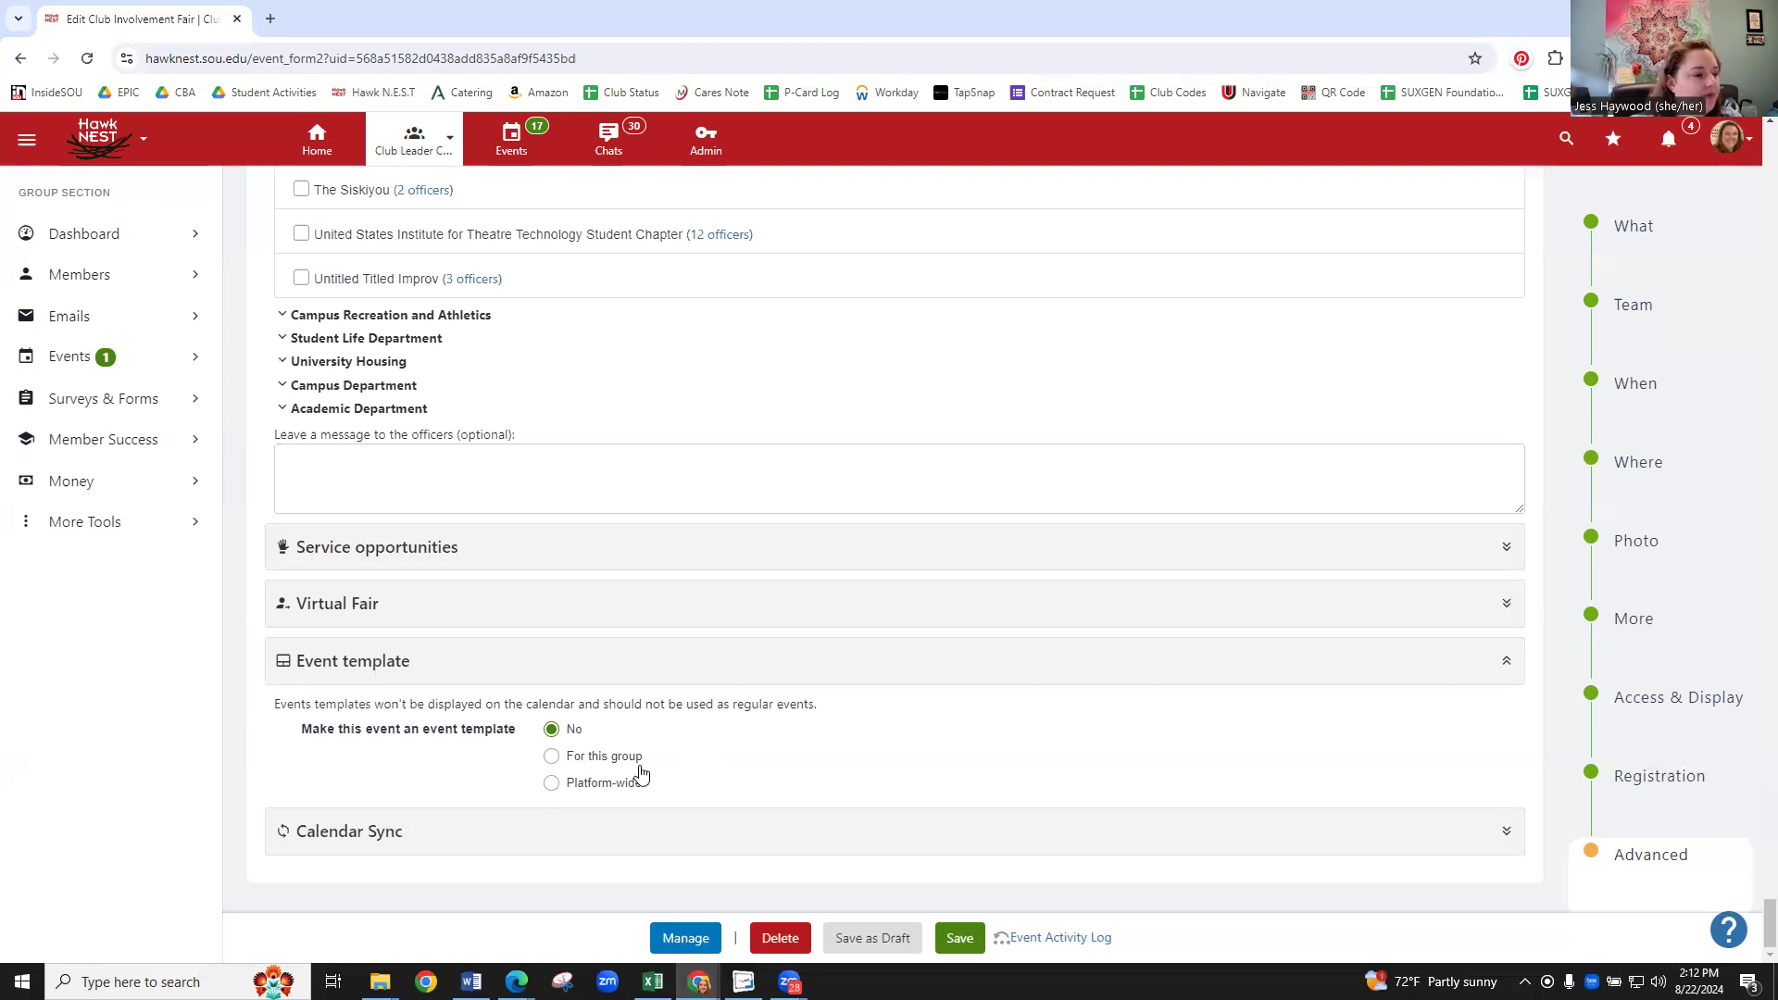
scroll(659, 759, "up", 5)
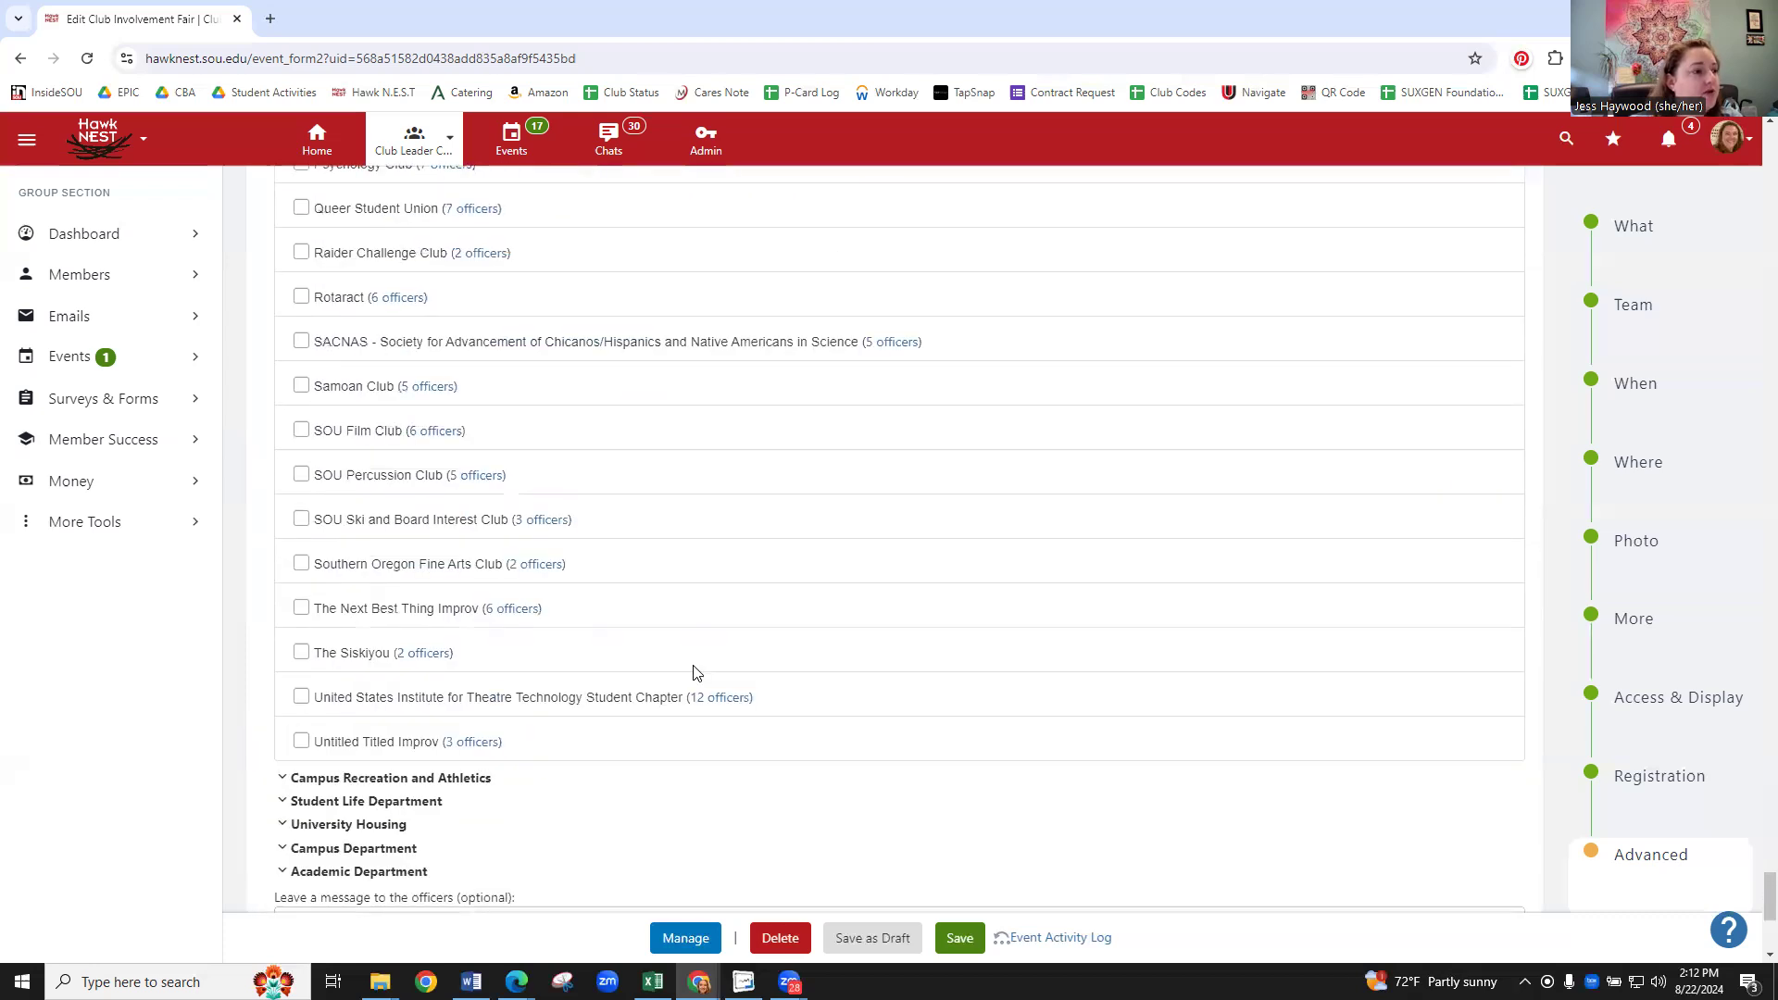
scroll(697, 674, "up", 5)
scroll(714, 617, "up", 10)
scroll(715, 586, "up", 5)
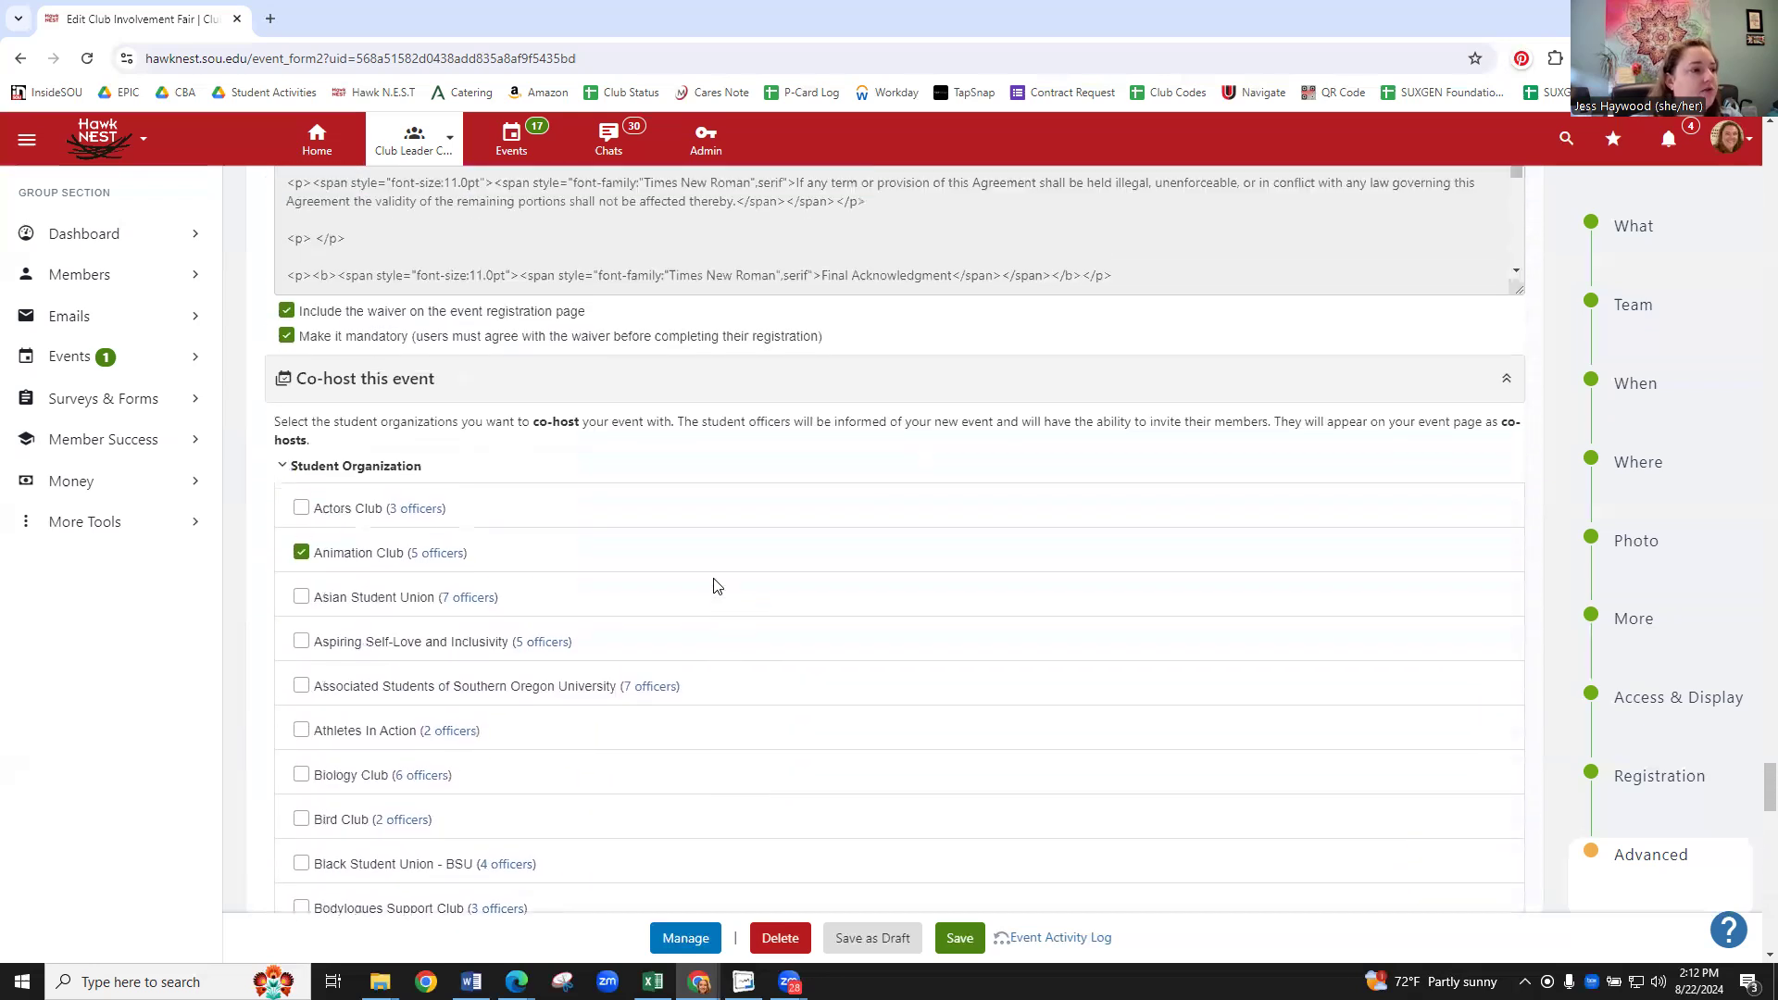
scroll(714, 585, "up", 9)
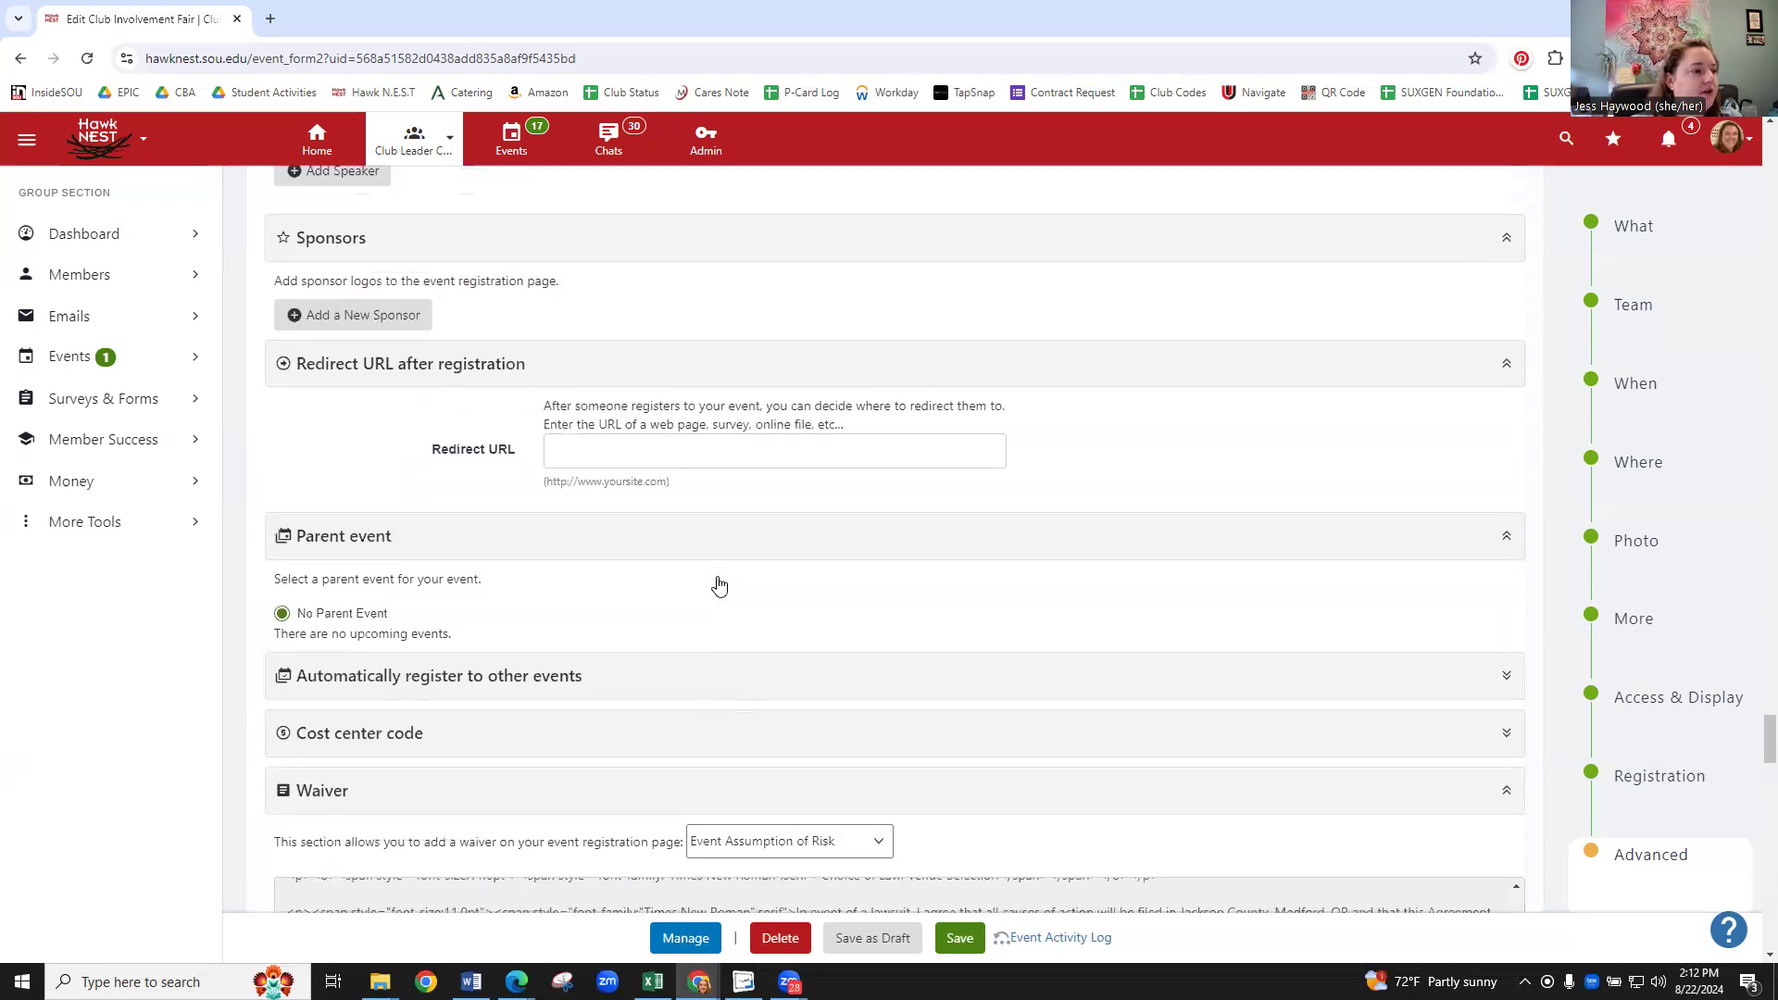
scroll(718, 585, "up", 7)
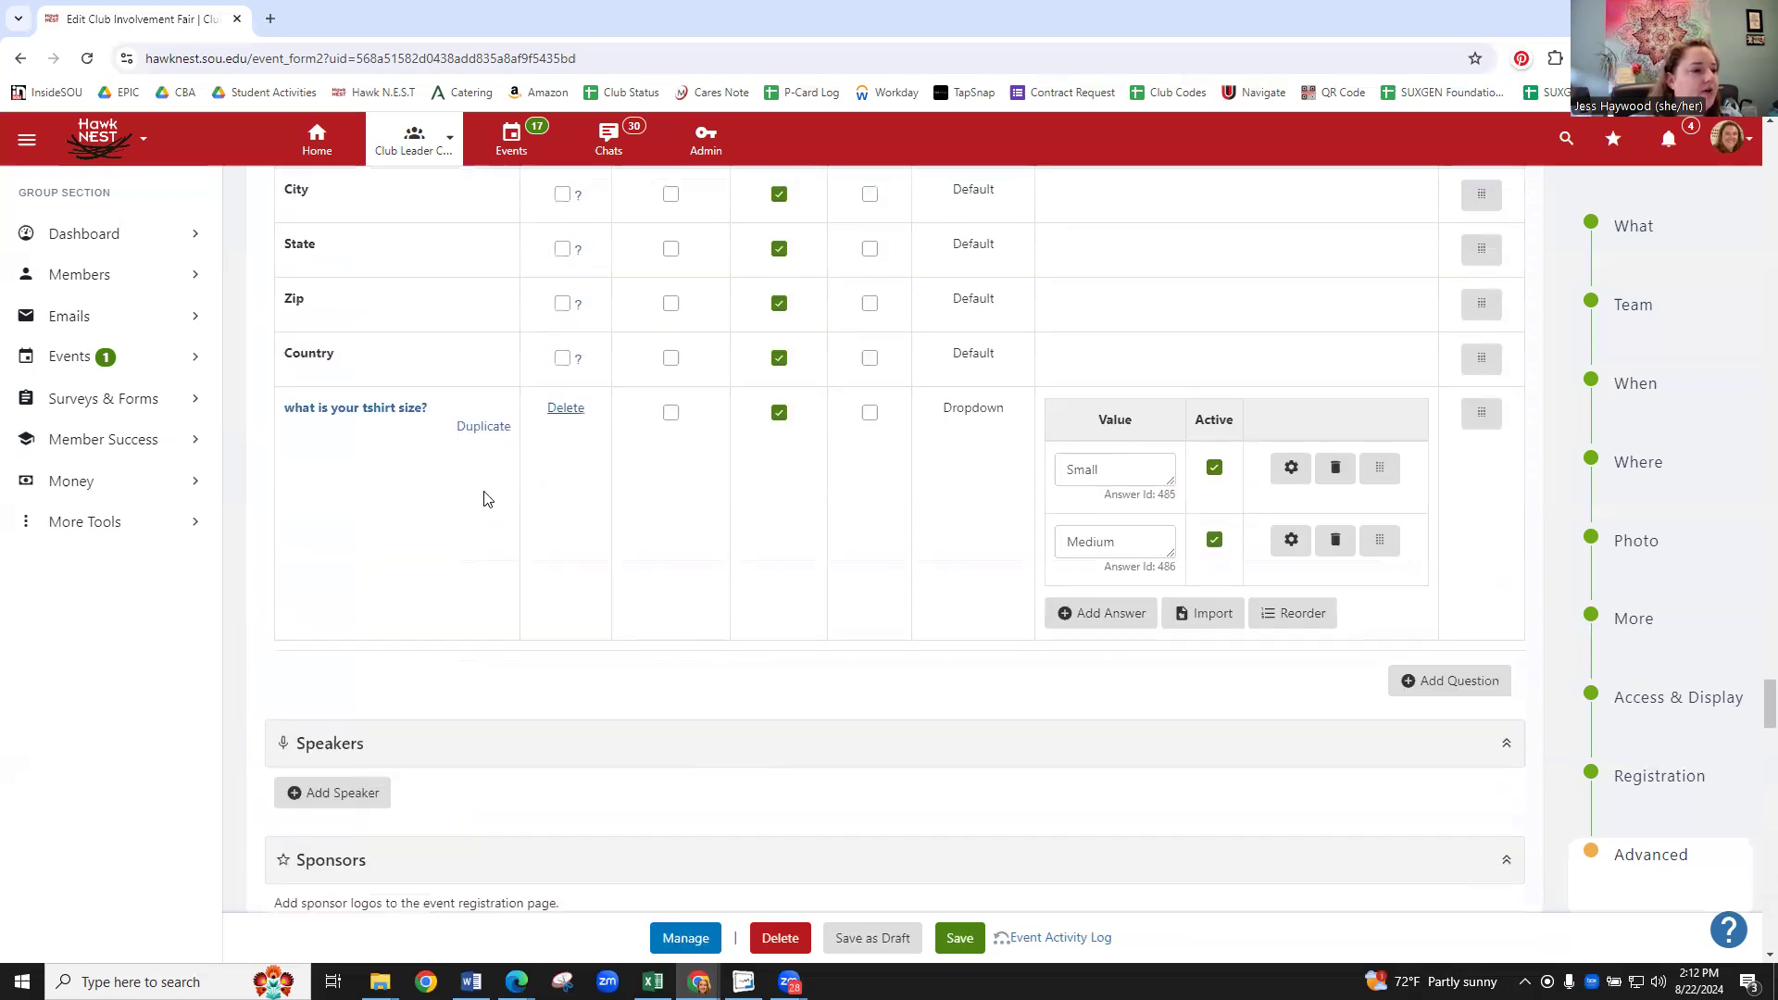
scroll(802, 579, "up", 13)
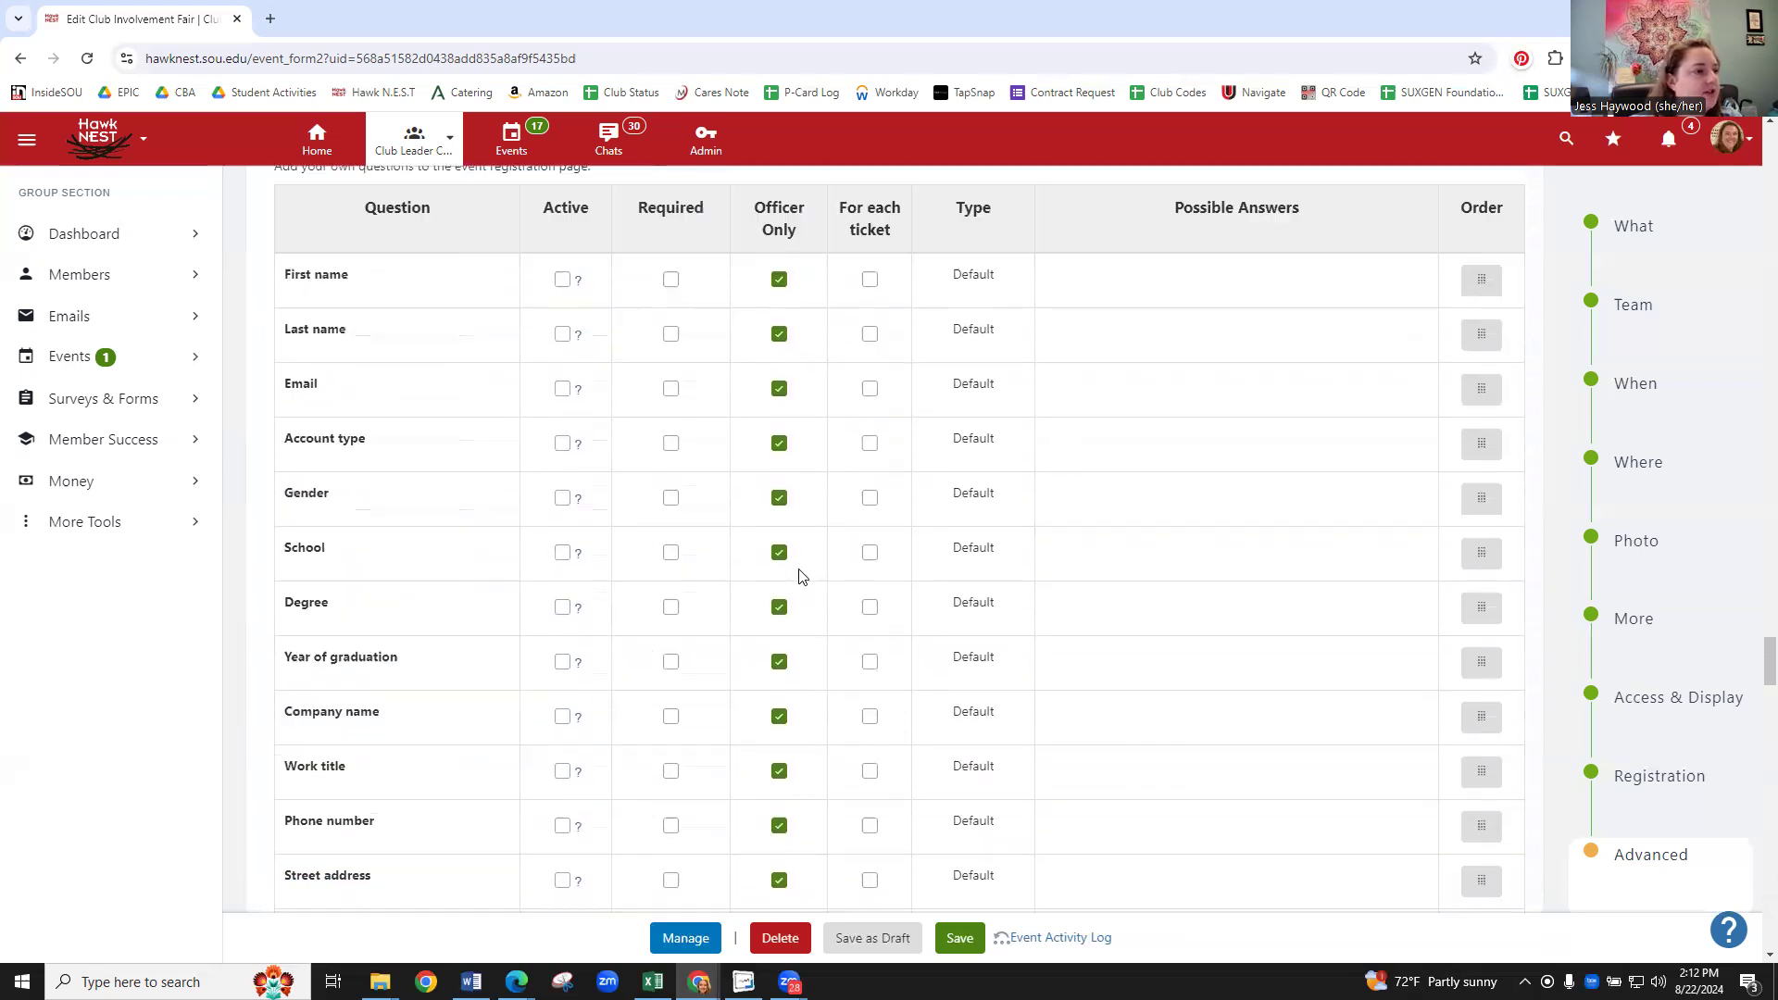
scroll(802, 576, "up", 7)
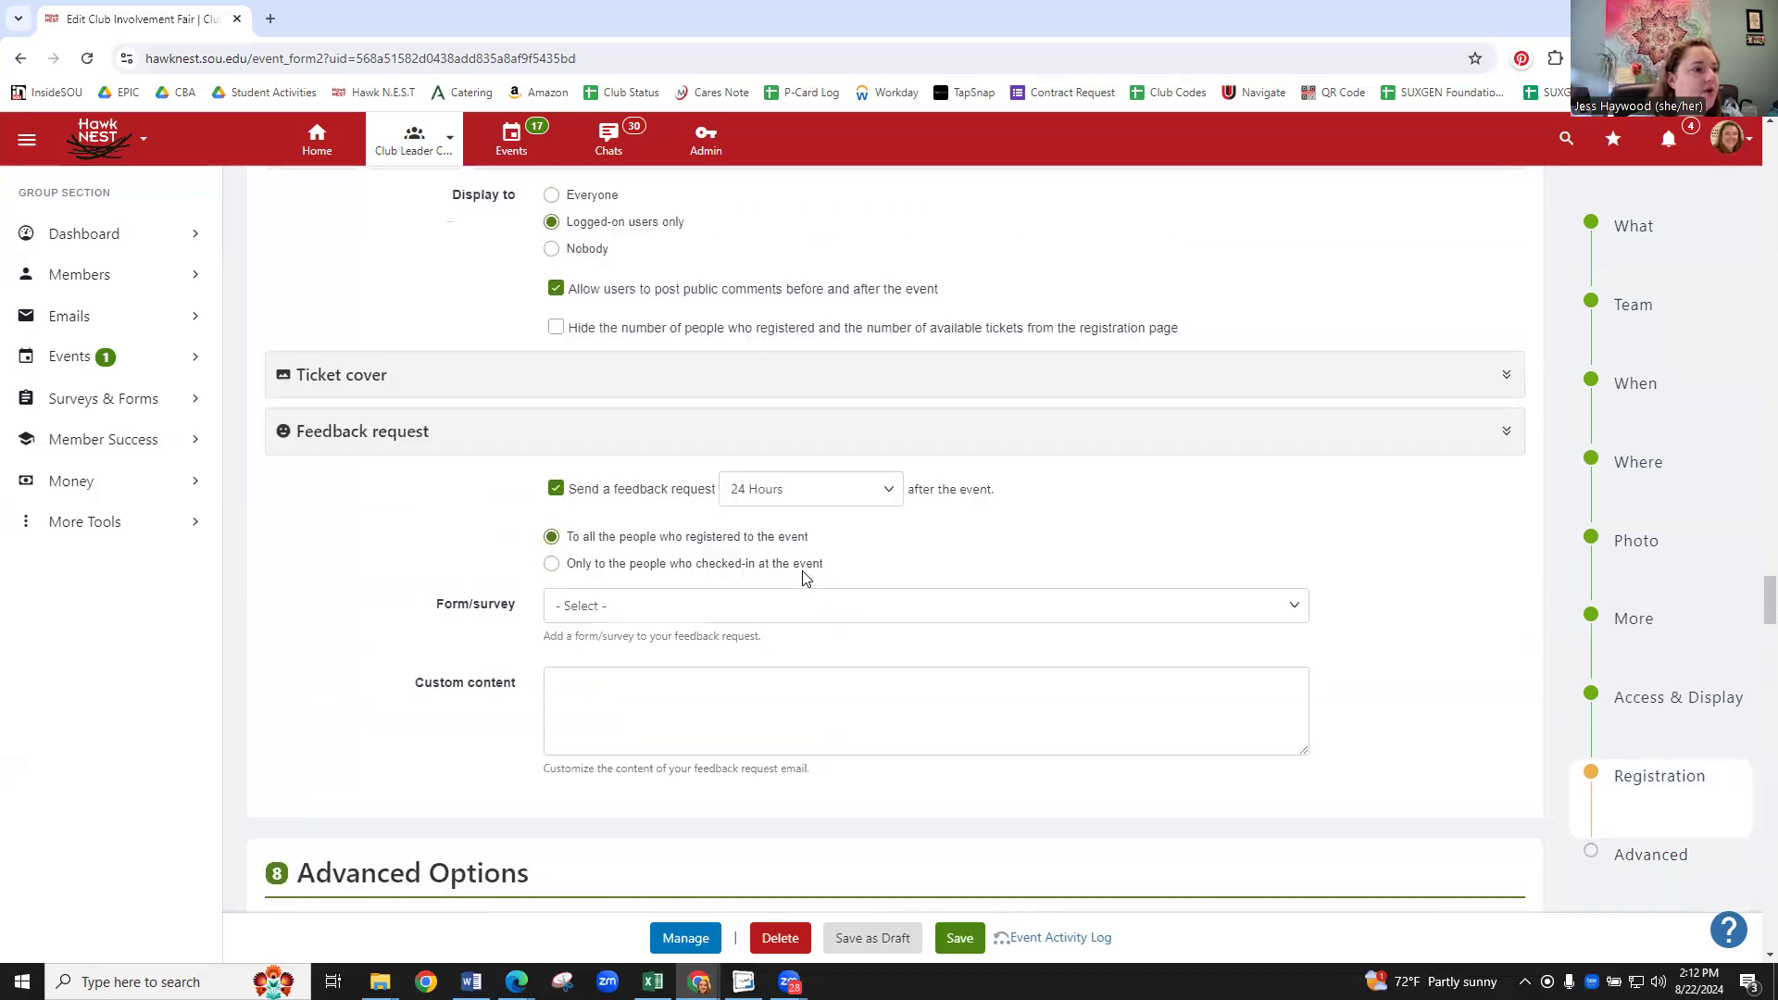
scroll(819, 554, "up", 5)
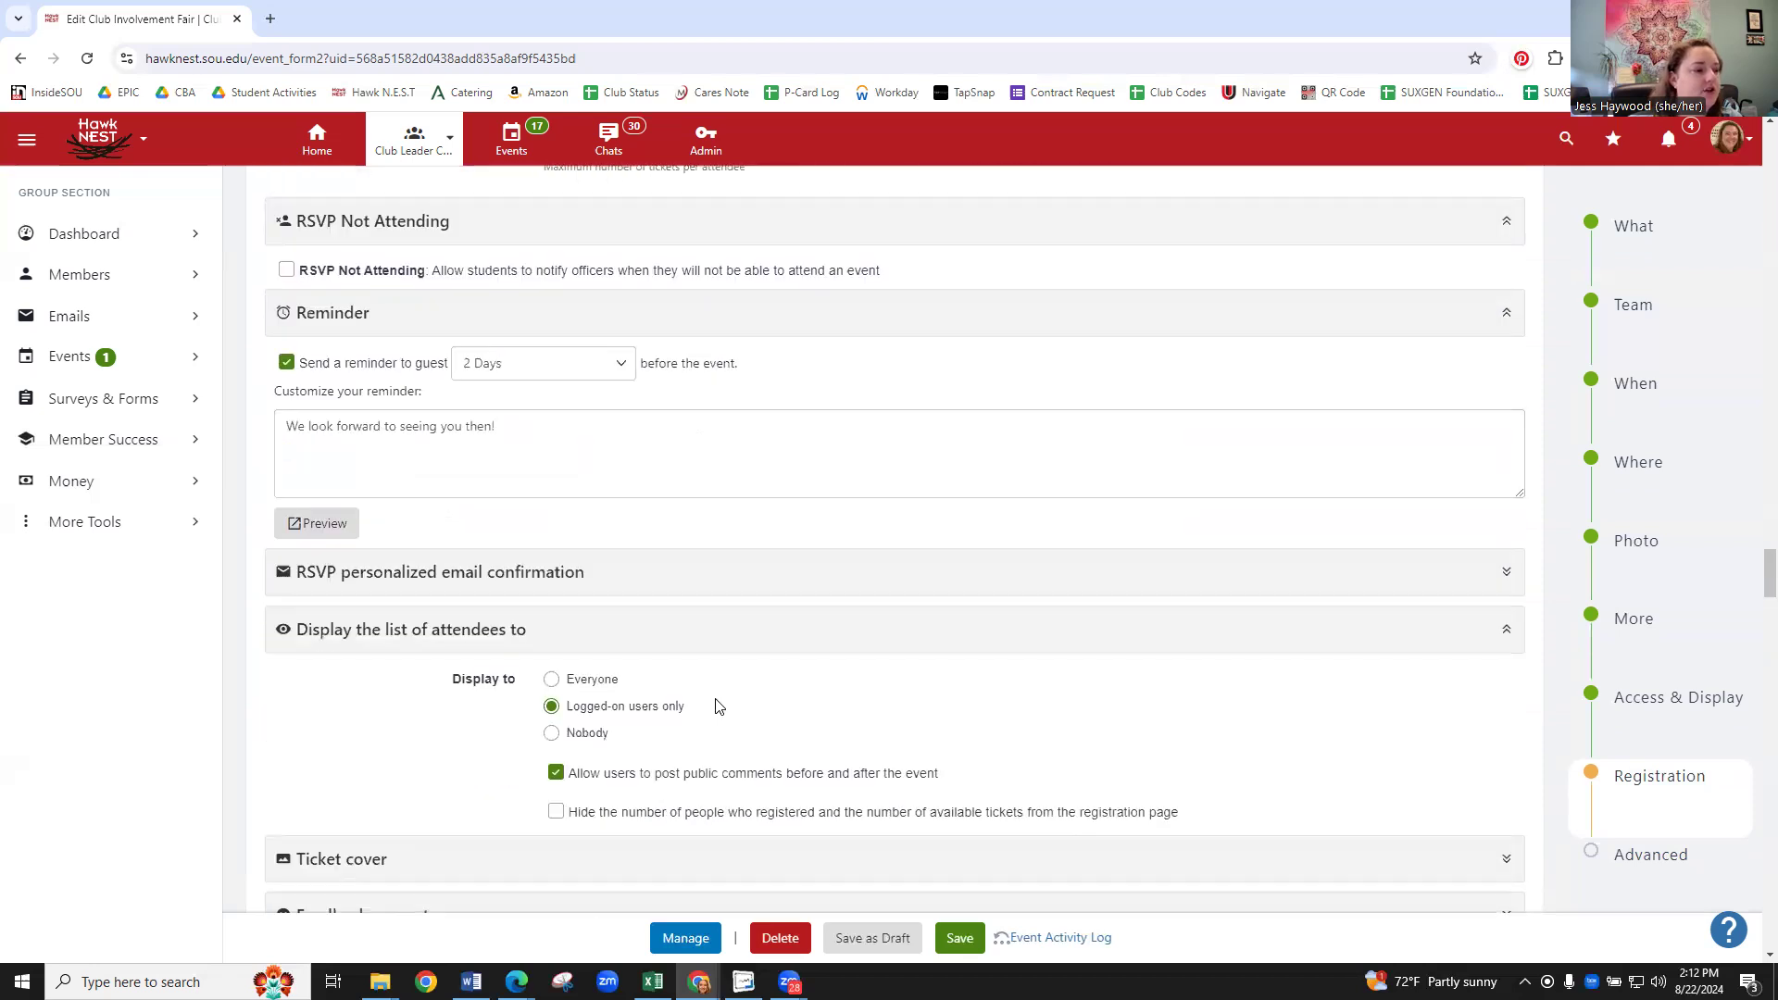
scroll(851, 711, "up", 3)
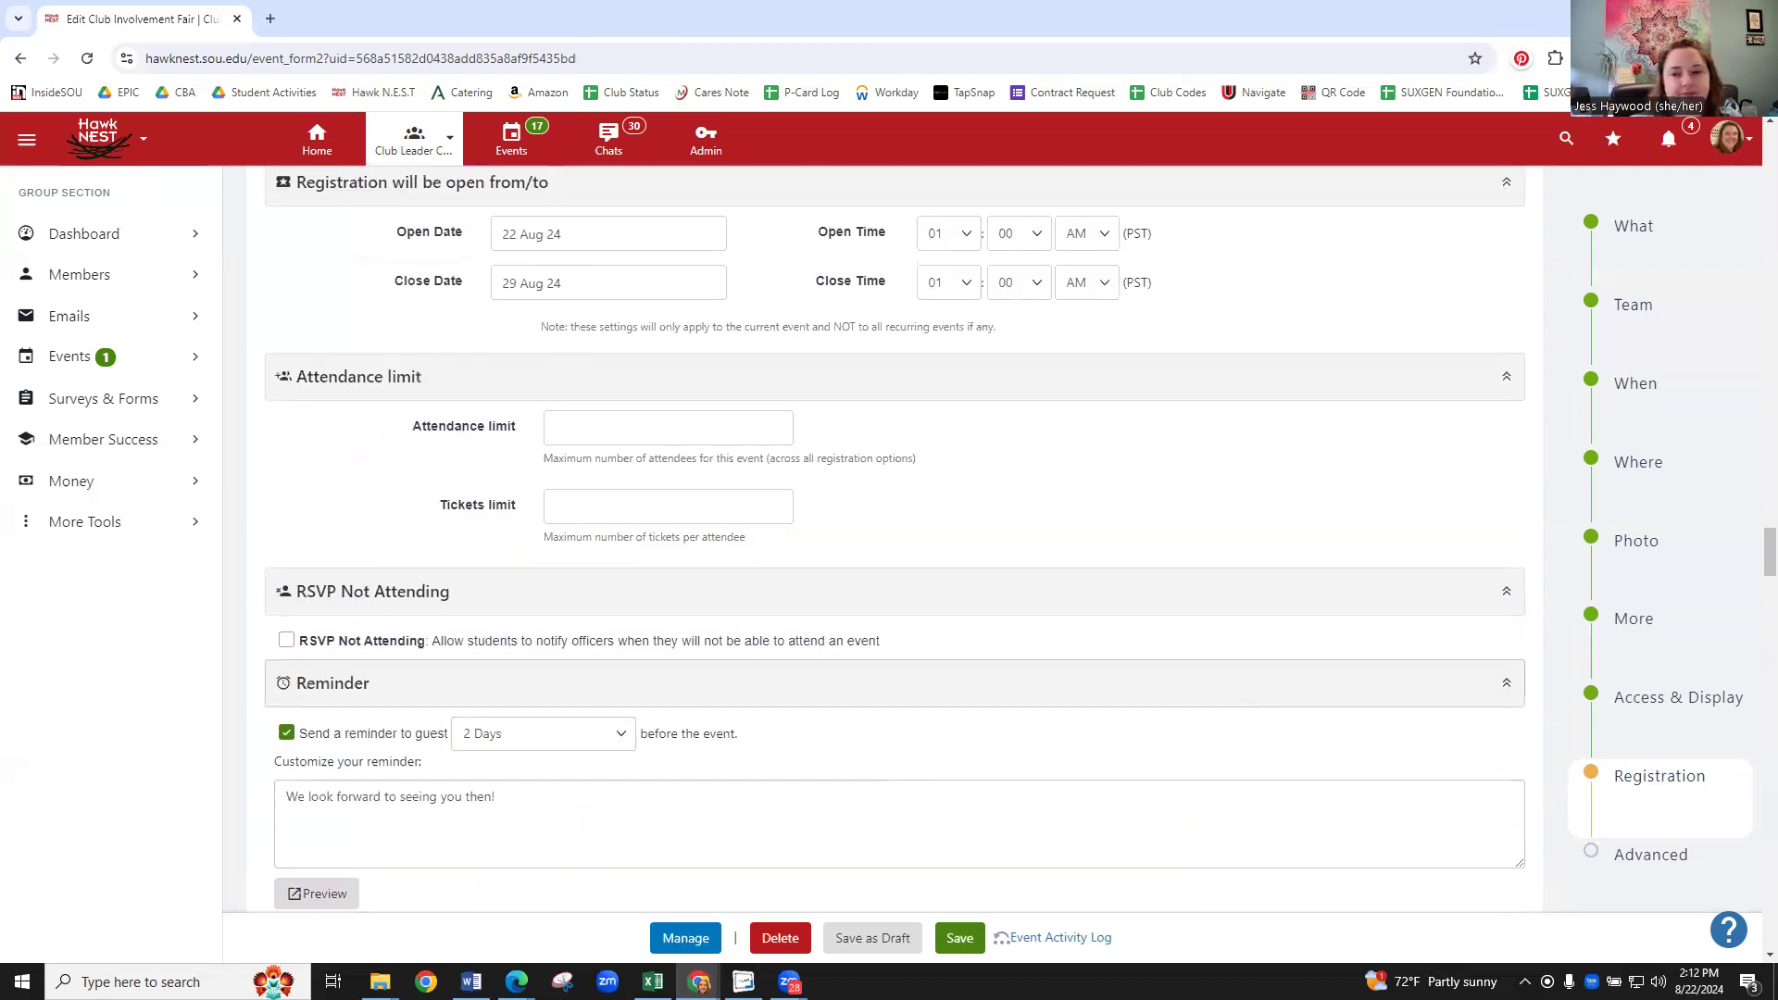